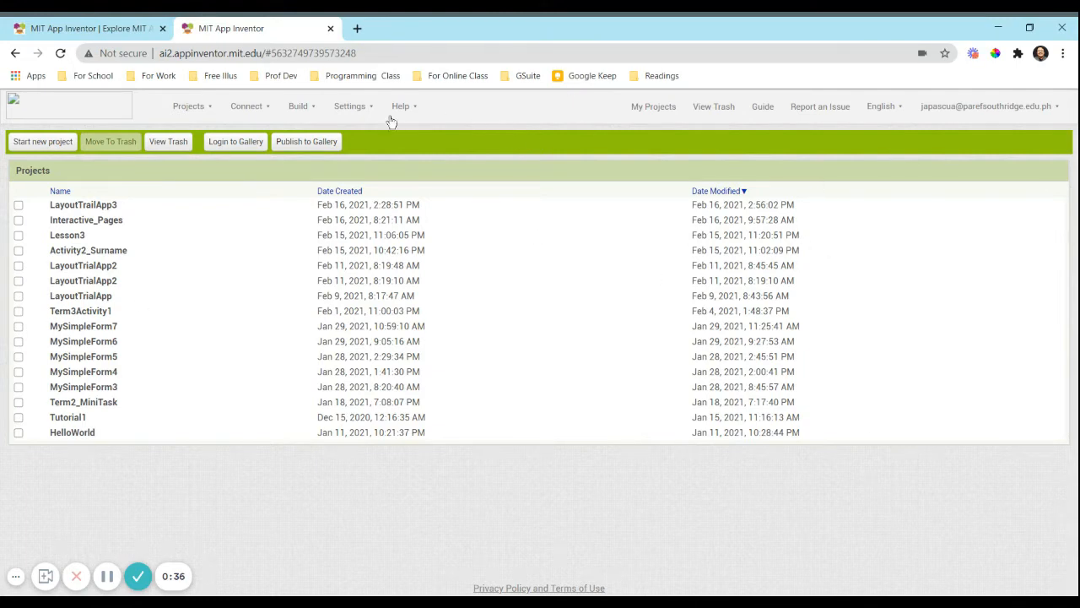
- Create a new project named LayoutApplicationVideo and open it in the designer
{"action": "left_click", "coordinate": [44, 142]}
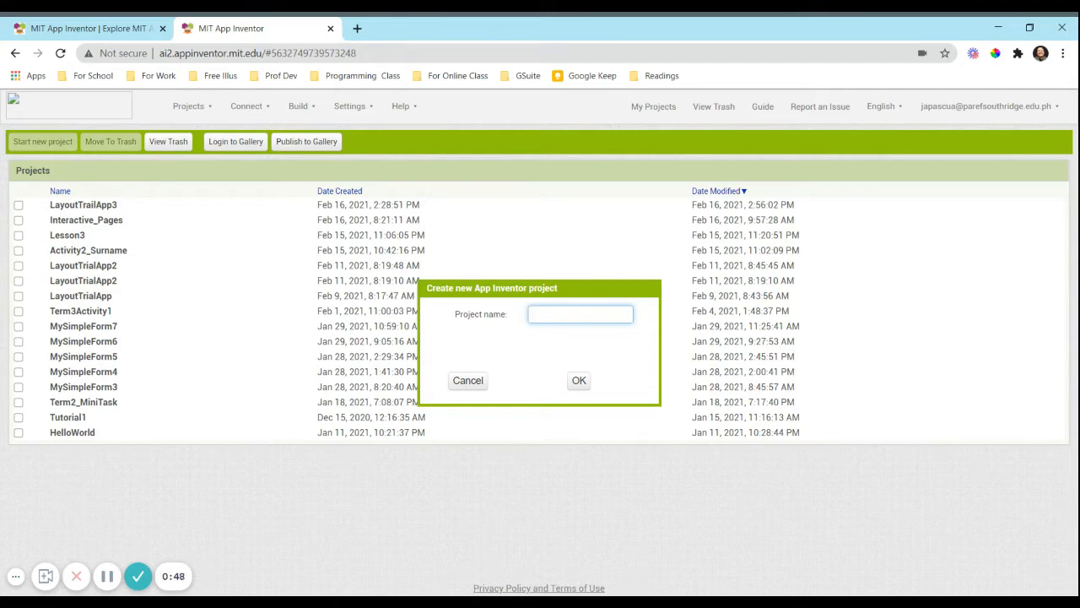
{"action": "type", "text": "LayoutApplicationVideo"}
{"action": "key", "text": "Return"}
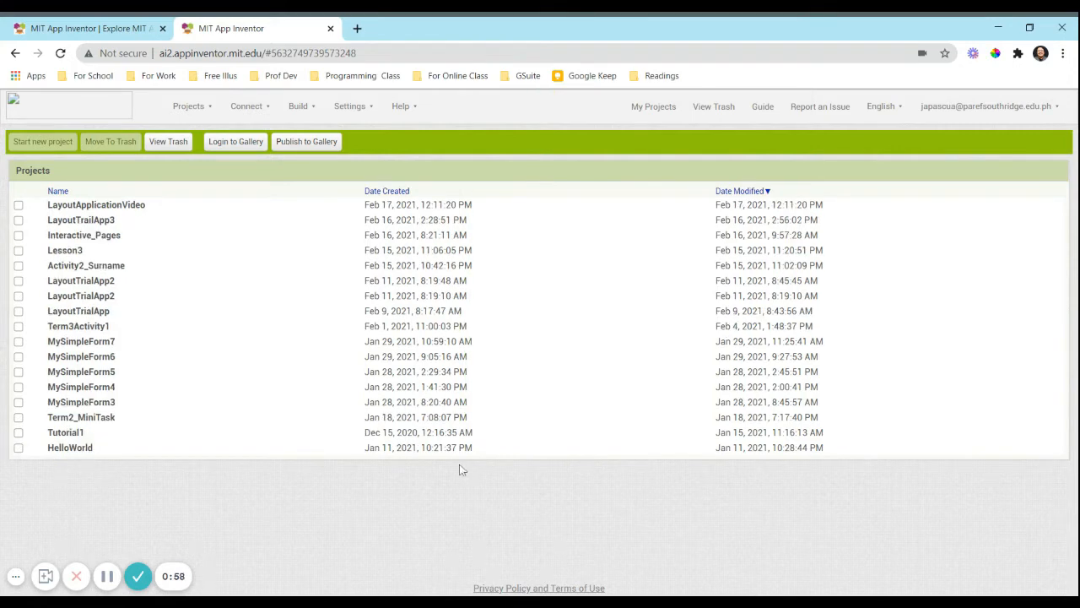
{"action": "left_click", "coordinate": [123, 210]}
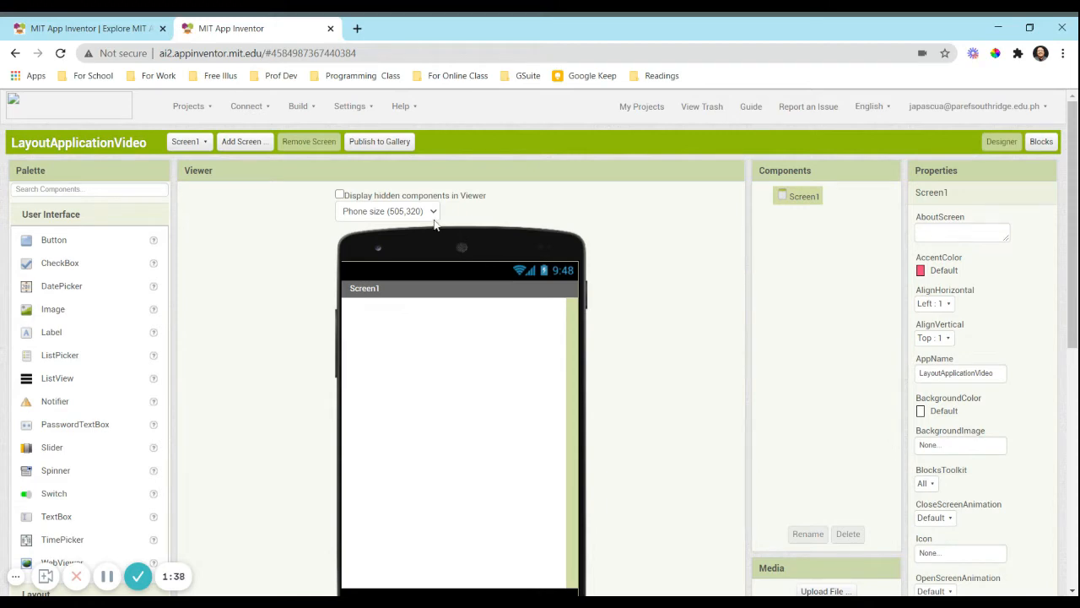
- Preview the screen at Tablet size (675,480) and return the viewer to Phone size (505,320)
{"action": "left_click", "coordinate": [417, 242]}
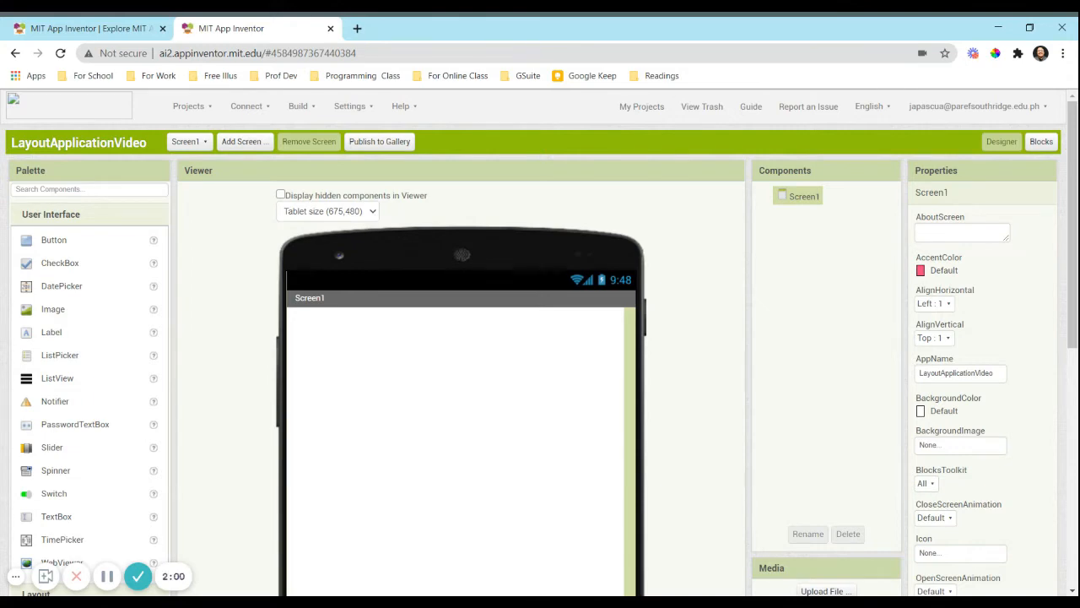
{"action": "left_click", "coordinate": [354, 230]}
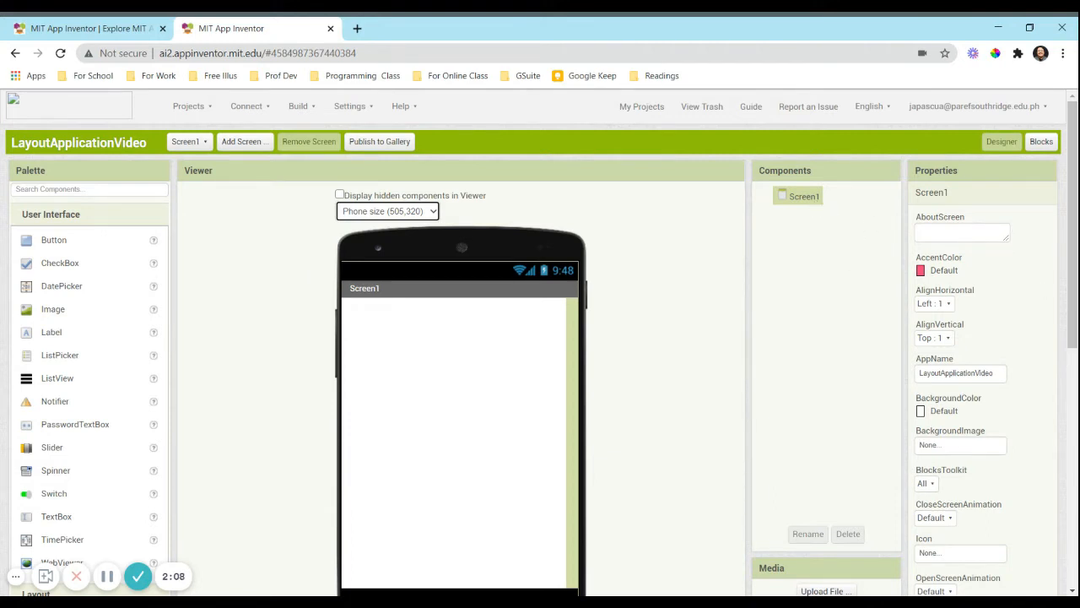
- Make Screen1 scrollable and hide its title
{"action": "scroll", "coordinate": [1001, 238], "scroll_direction": "down", "scroll_amount": 1}
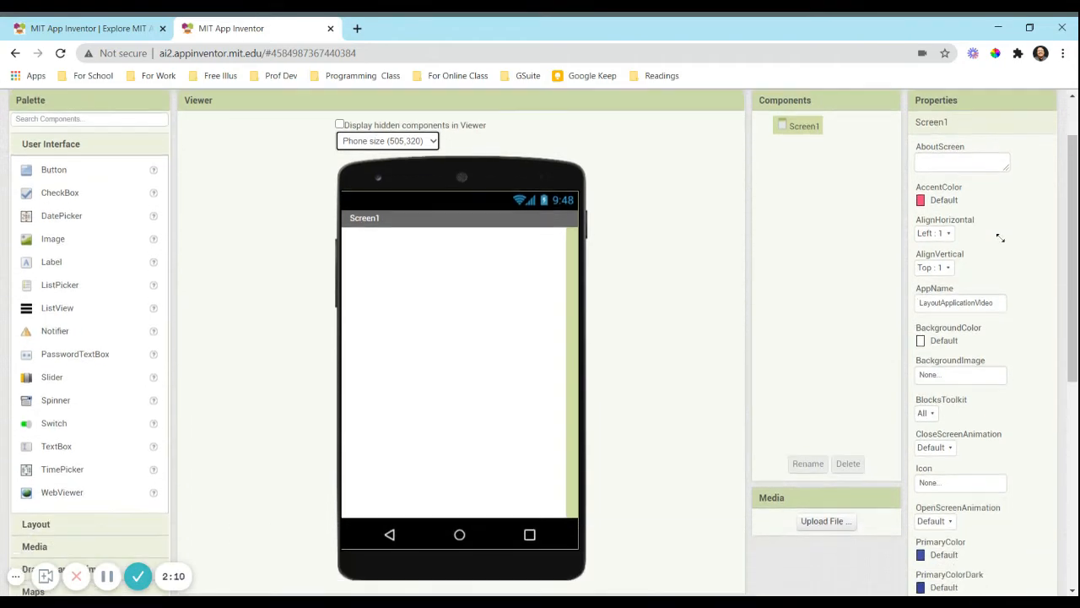
{"action": "scroll", "coordinate": [1001, 238], "scroll_direction": "down", "scroll_amount": 3}
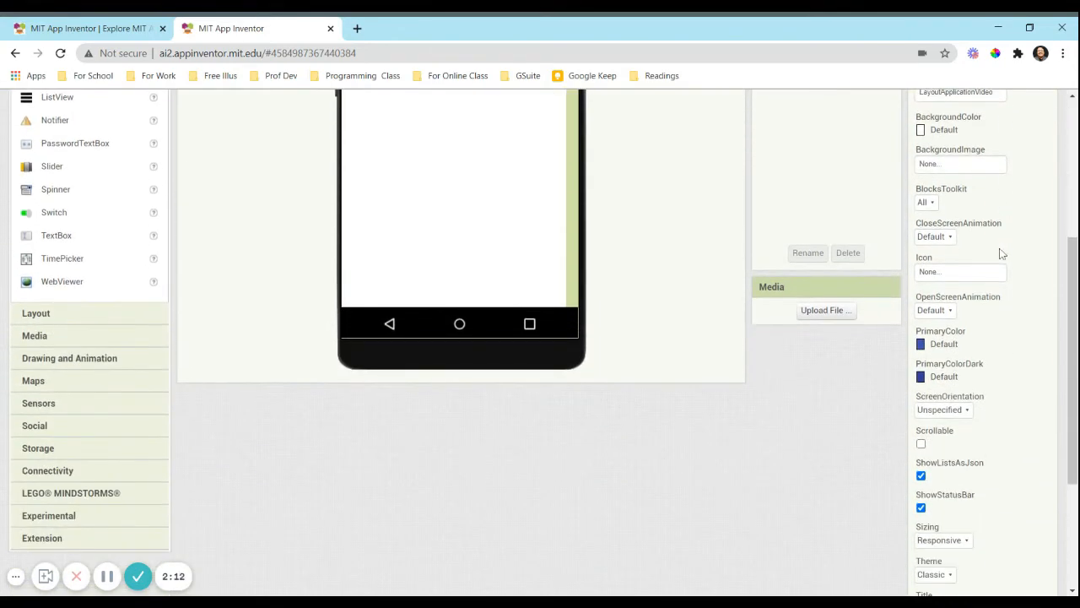
{"action": "left_click", "coordinate": [921, 444]}
{"action": "scroll", "coordinate": [1008, 375], "scroll_direction": "down", "scroll_amount": 2}
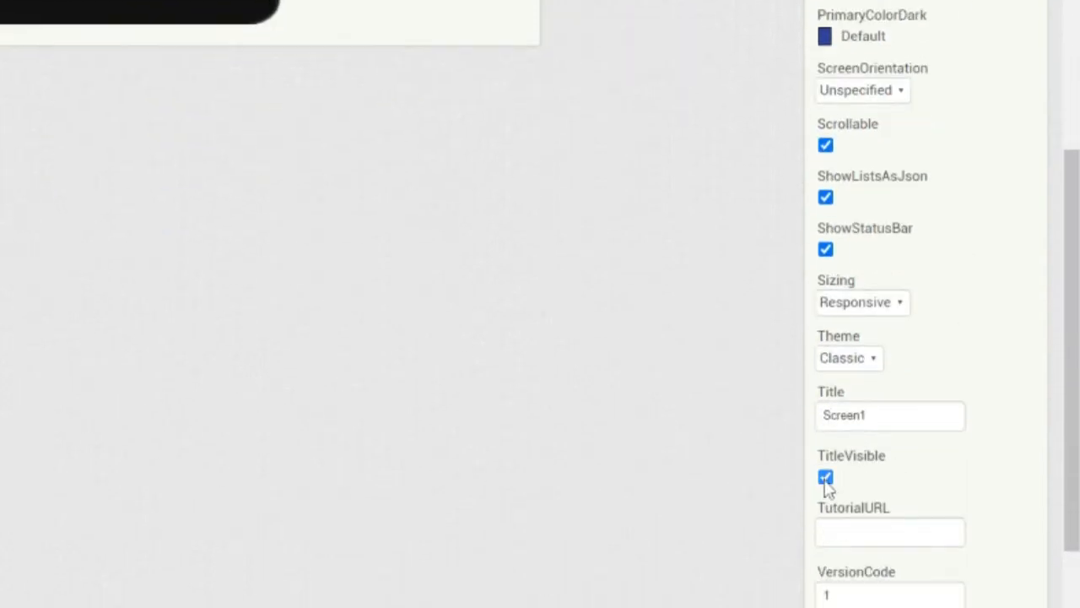
{"action": "left_click", "coordinate": [826, 478]}
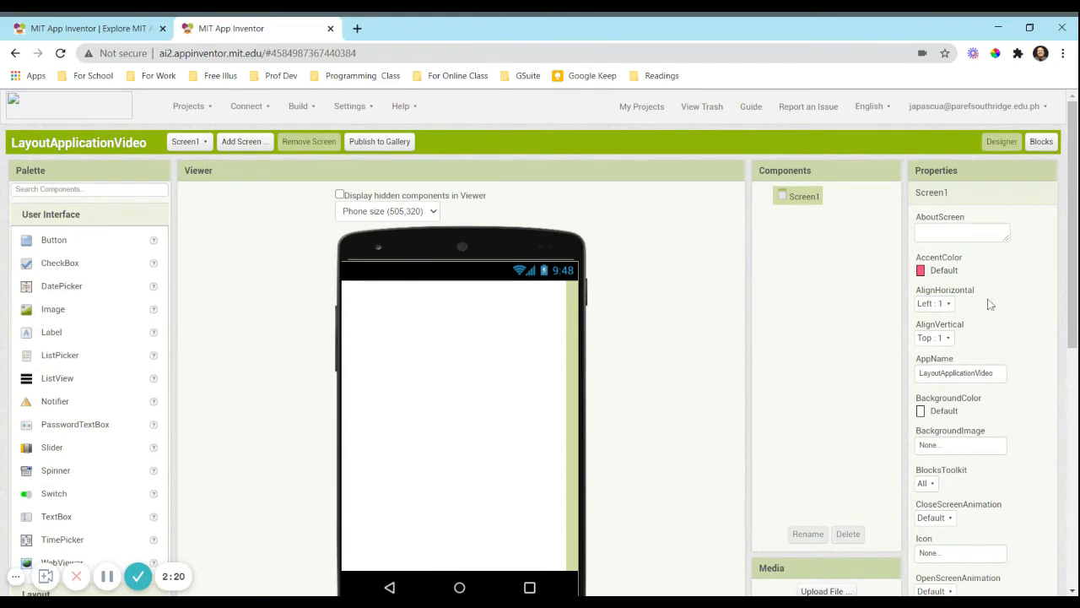
{"action": "scroll", "coordinate": [992, 329], "scroll_direction": "down", "scroll_amount": 2}
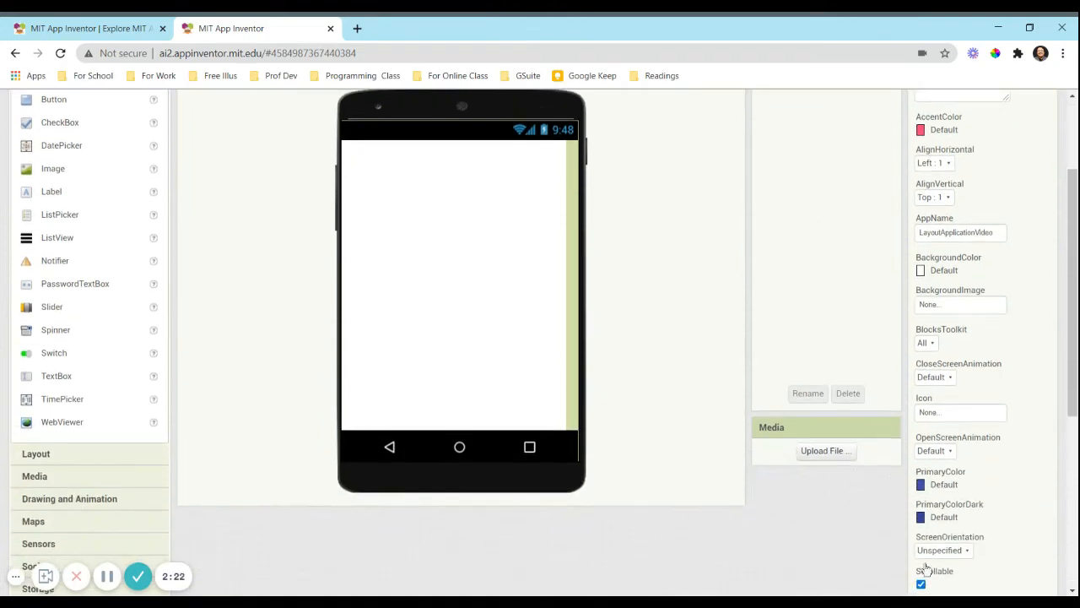
{"action": "scroll", "coordinate": [682, 302], "scroll_direction": "up", "scroll_amount": 2}
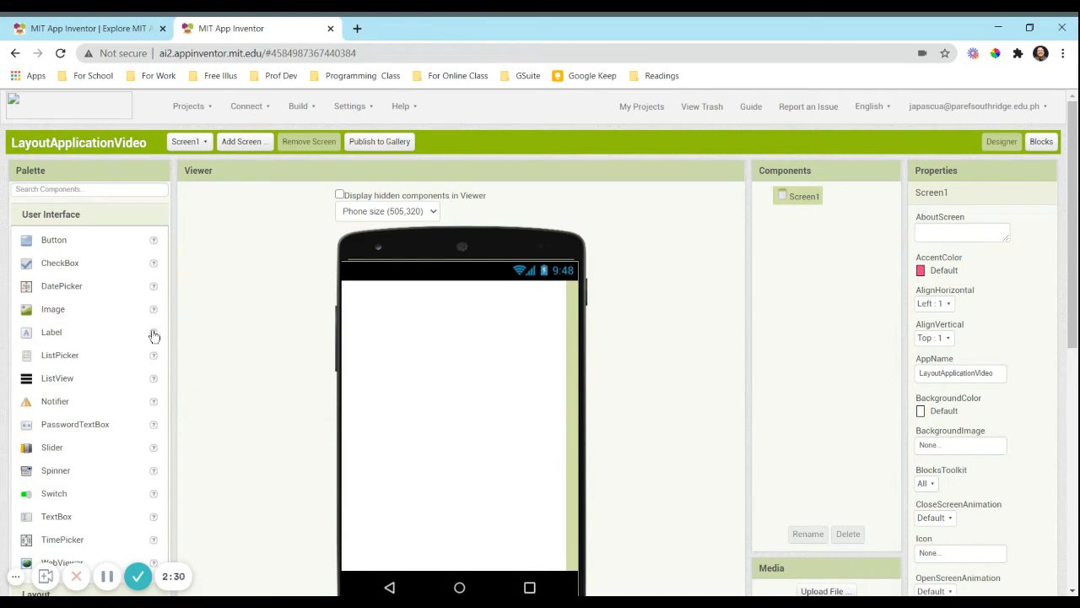
- Add a label, a text box and a button to Screen1 and try to reposition the text box
{"action": "scroll", "coordinate": [208, 294], "scroll_direction": "down", "scroll_amount": 1}
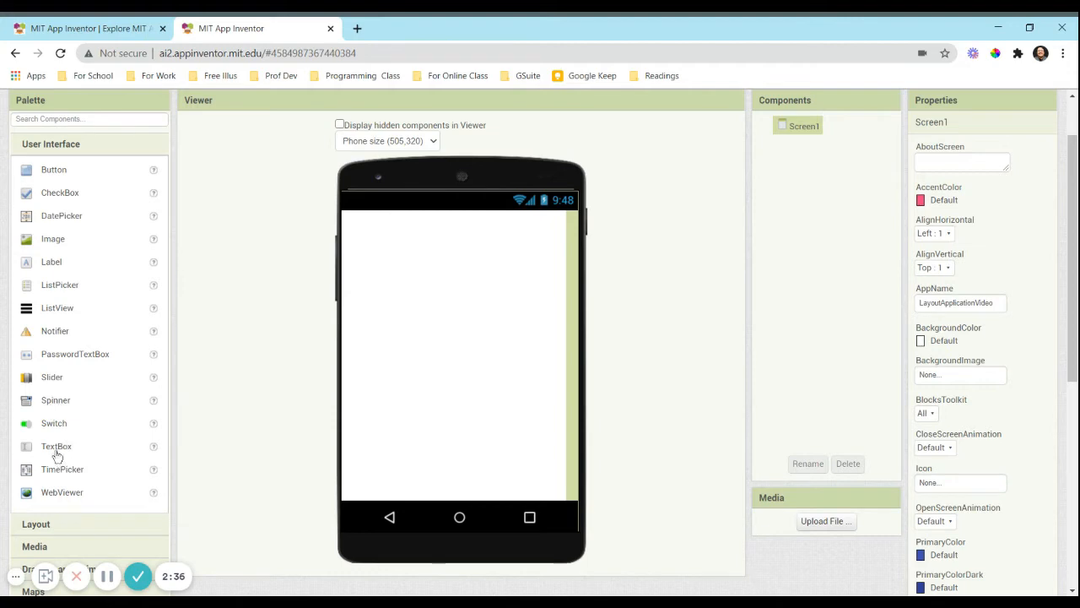
{"action": "left_click_drag", "start_coordinate": [52, 267], "coordinate": [447, 238]}
{"action": "left_click_drag", "start_coordinate": [55, 454], "coordinate": [410, 249]}
{"action": "left_click_drag", "start_coordinate": [49, 176], "coordinate": [372, 271]}
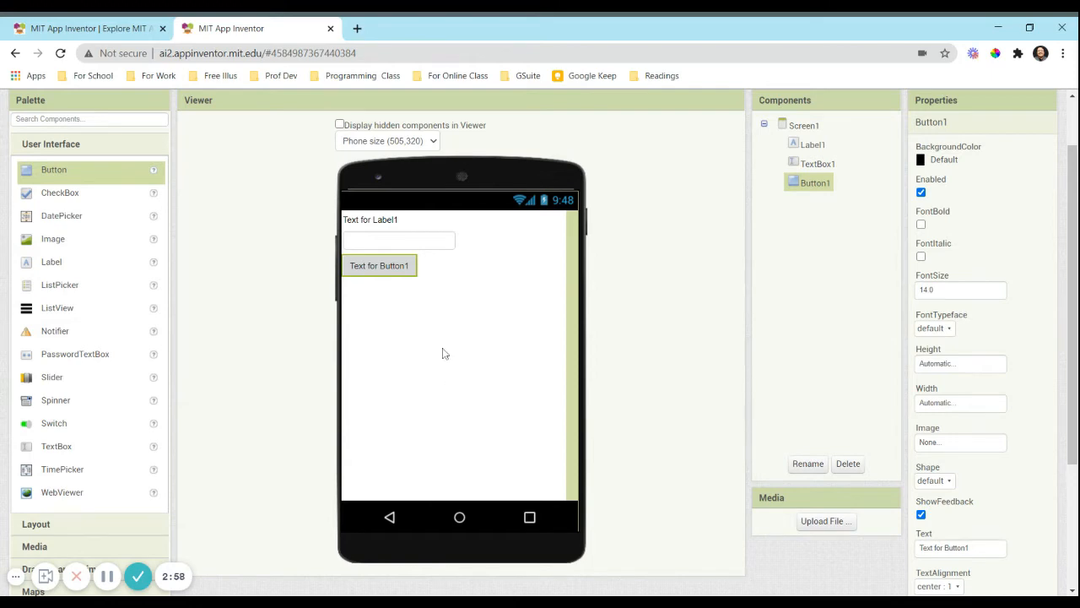
{"action": "left_click", "coordinate": [397, 243]}
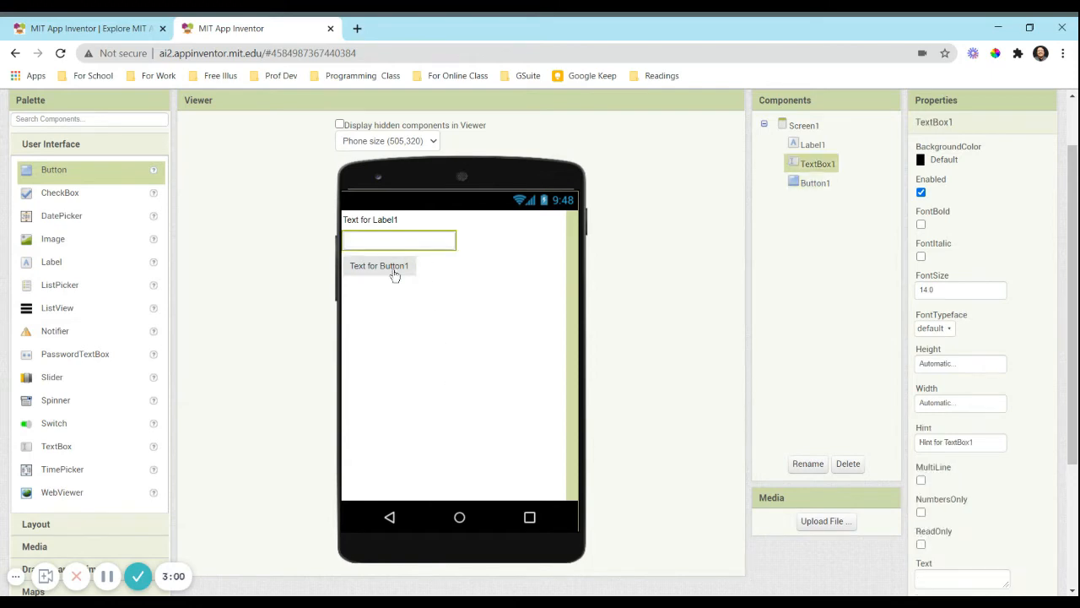
{"action": "left_click_drag", "start_coordinate": [397, 243], "coordinate": [420, 238]}
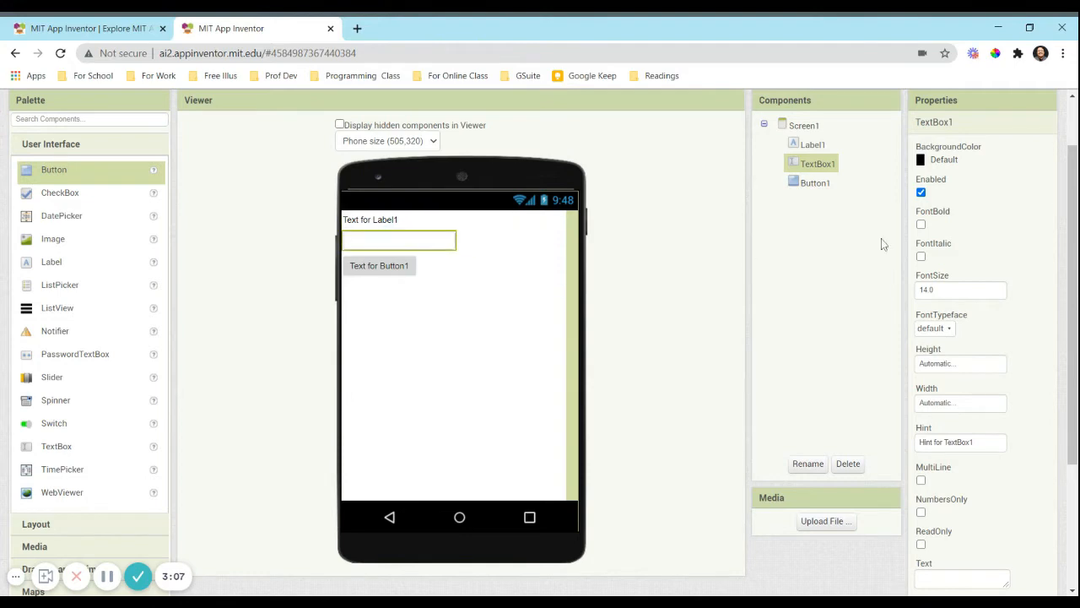
- Delete the label, the text box and the button from Screen1
{"action": "left_click", "coordinate": [812, 145]}
{"action": "left_click", "coordinate": [848, 463]}
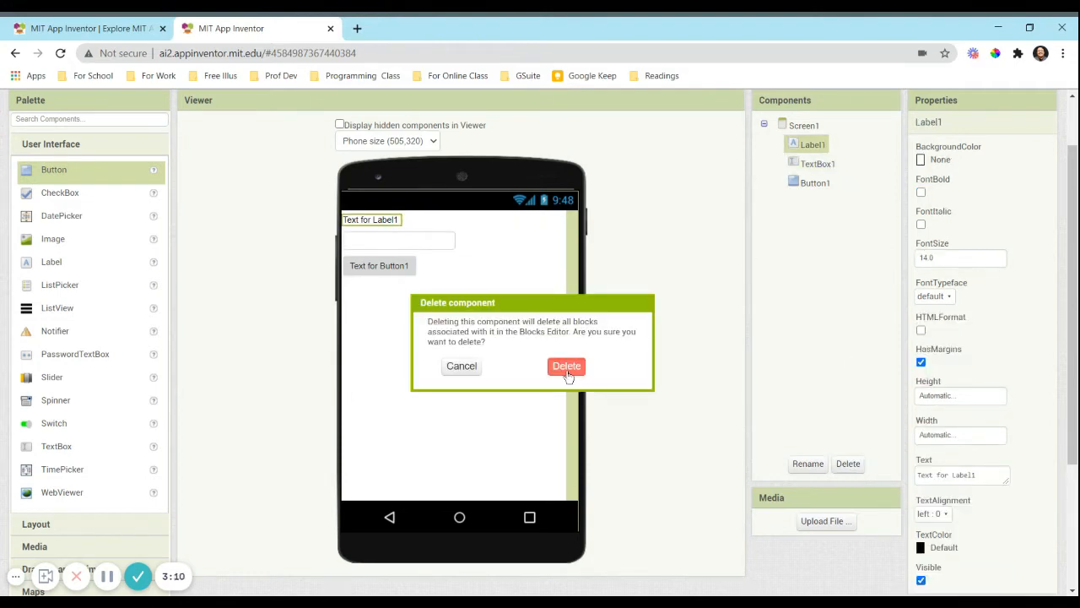
{"action": "left_click", "coordinate": [566, 369]}
{"action": "left_click", "coordinate": [817, 144]}
{"action": "left_click", "coordinate": [850, 467]}
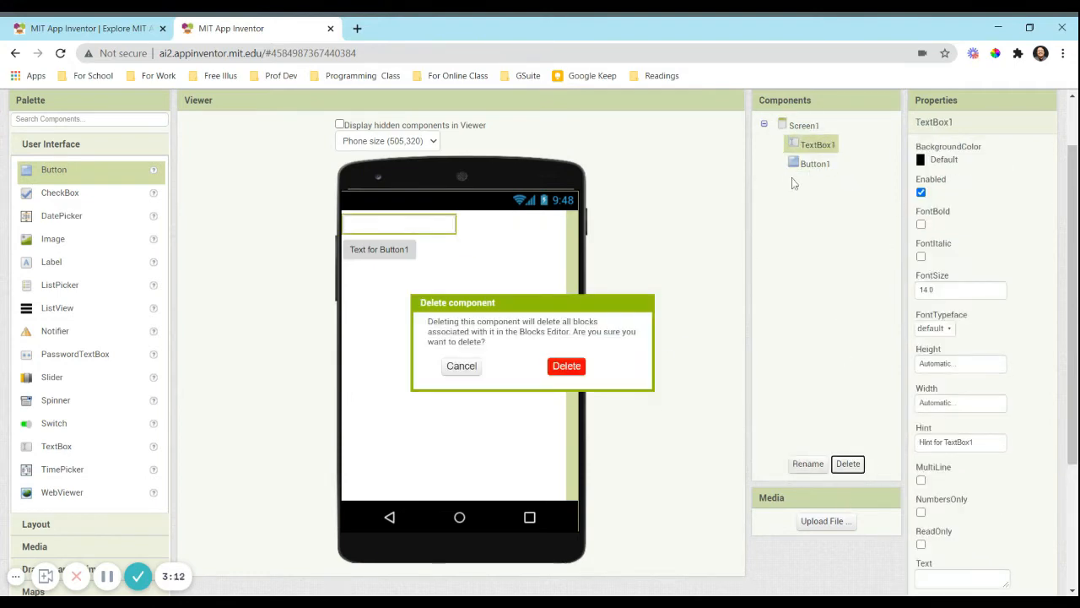
{"action": "left_click", "coordinate": [567, 370]}
{"action": "left_click", "coordinate": [812, 145]}
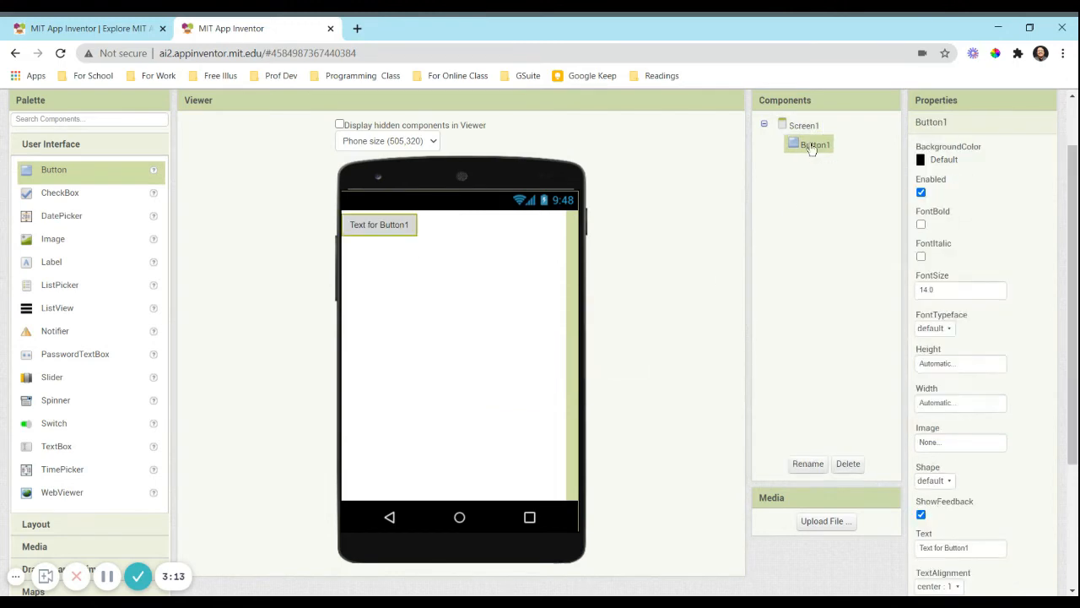
{"action": "left_click", "coordinate": [848, 463]}
{"action": "left_click", "coordinate": [567, 369]}
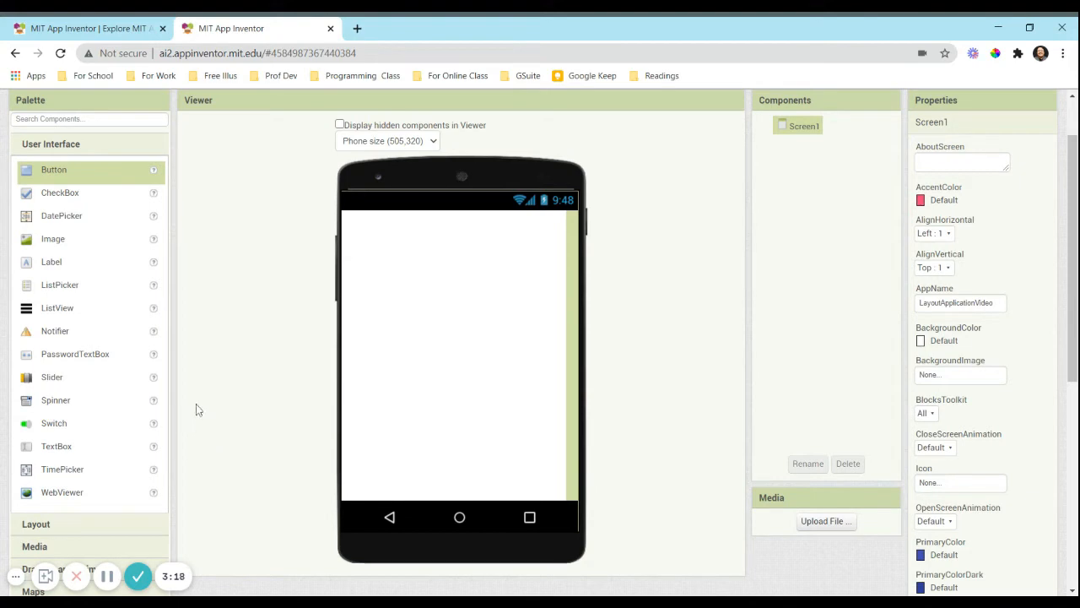
{"action": "scroll", "coordinate": [140, 429], "scroll_direction": "down", "scroll_amount": 1}
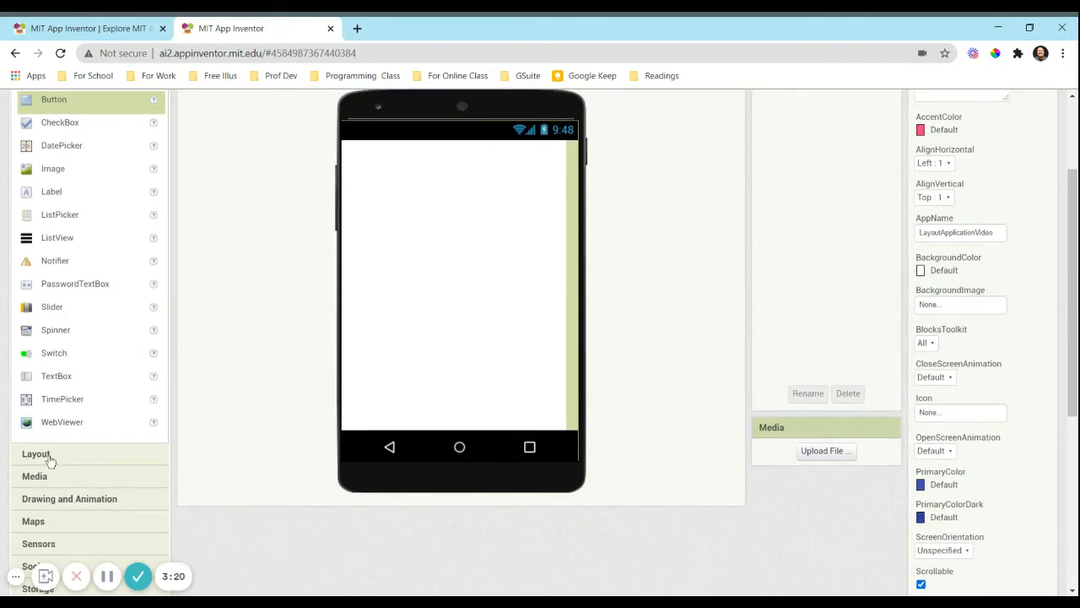
{"action": "left_click", "coordinate": [48, 456]}
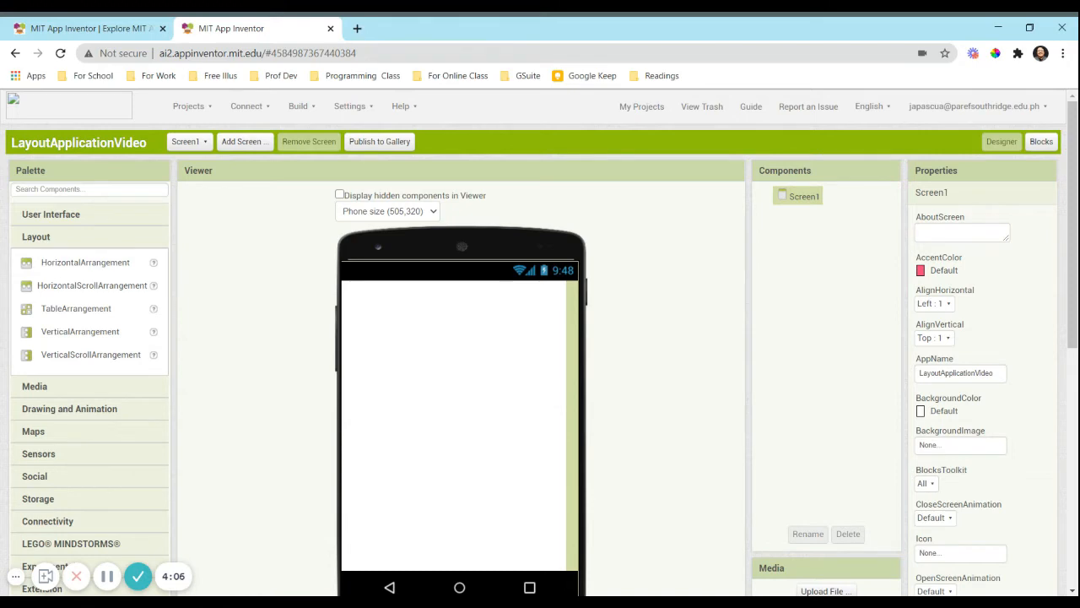
{"action": "left_click", "coordinate": [53, 221]}
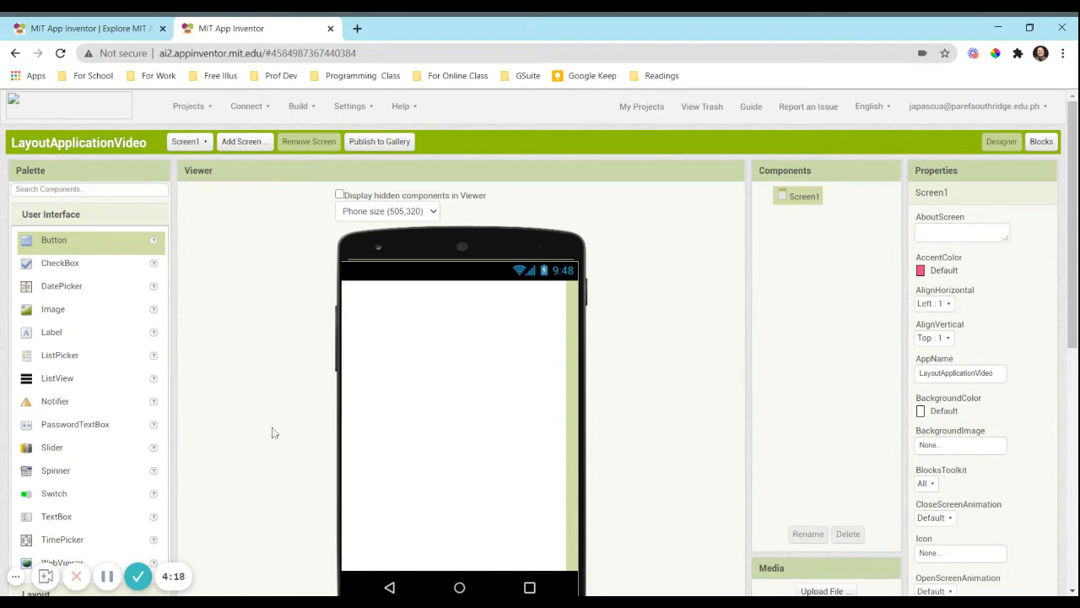
- Add a label to Screen1 with a button below it and a text box below the button
{"action": "scroll", "coordinate": [407, 424], "scroll_direction": "down", "scroll_amount": 1}
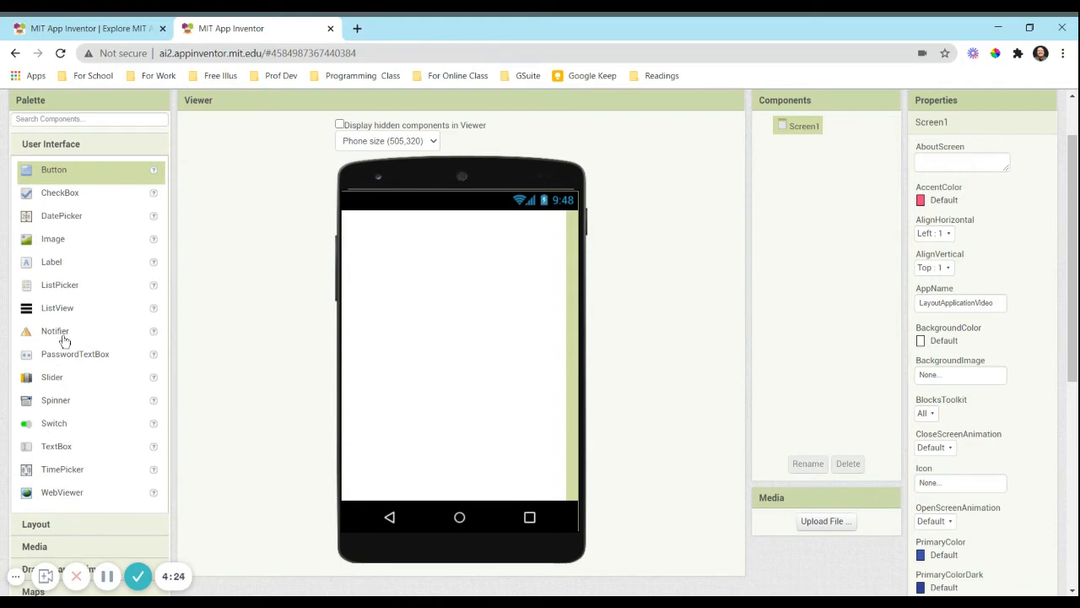
{"action": "left_click_drag", "start_coordinate": [56, 264], "coordinate": [460, 253]}
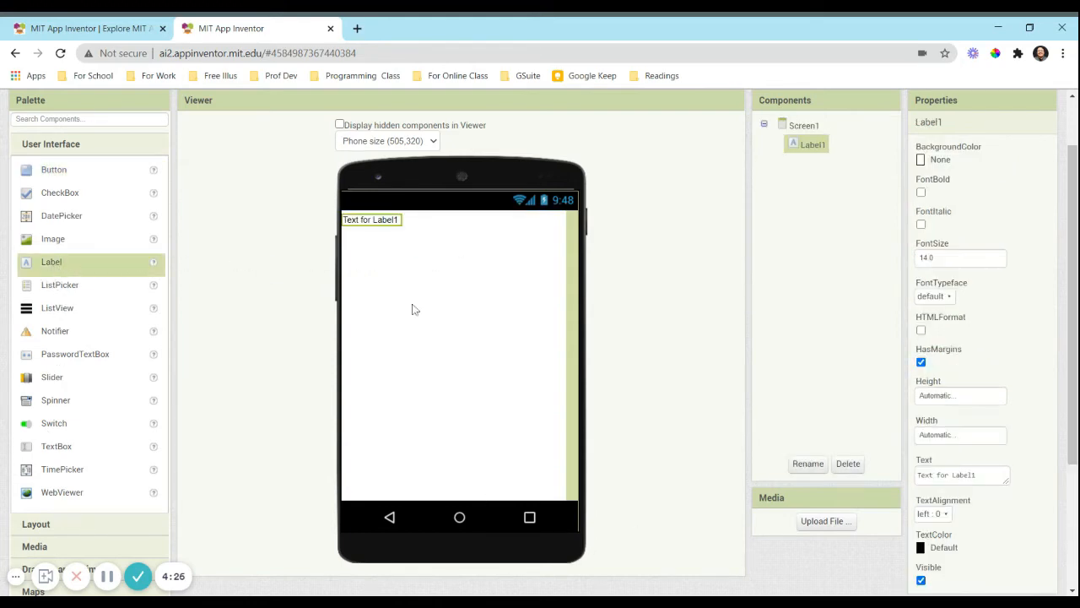
{"action": "left_click_drag", "start_coordinate": [66, 173], "coordinate": [369, 240]}
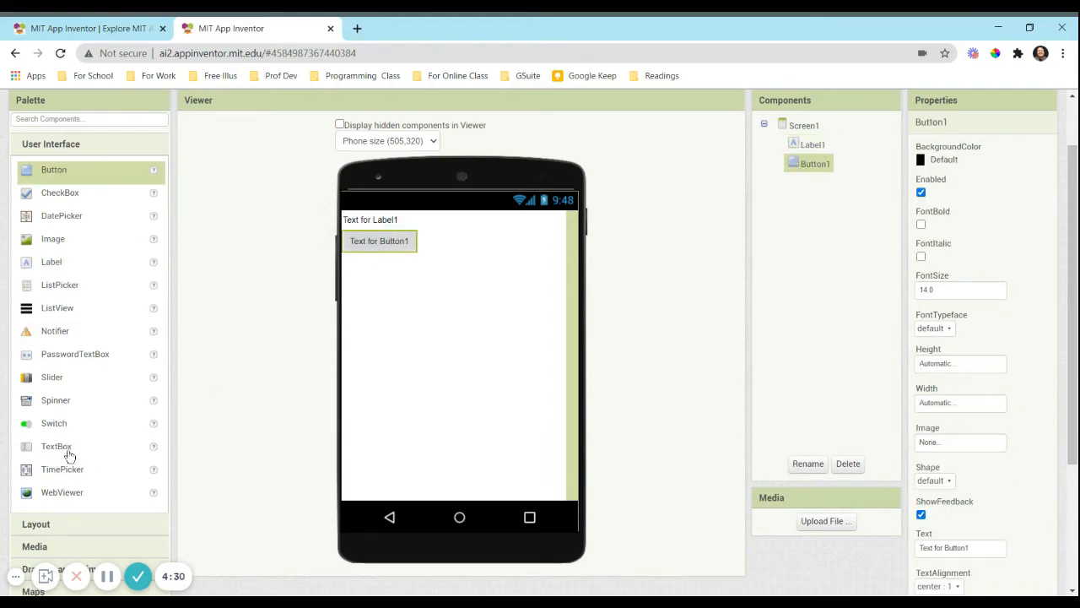
{"action": "left_click_drag", "start_coordinate": [68, 449], "coordinate": [396, 291]}
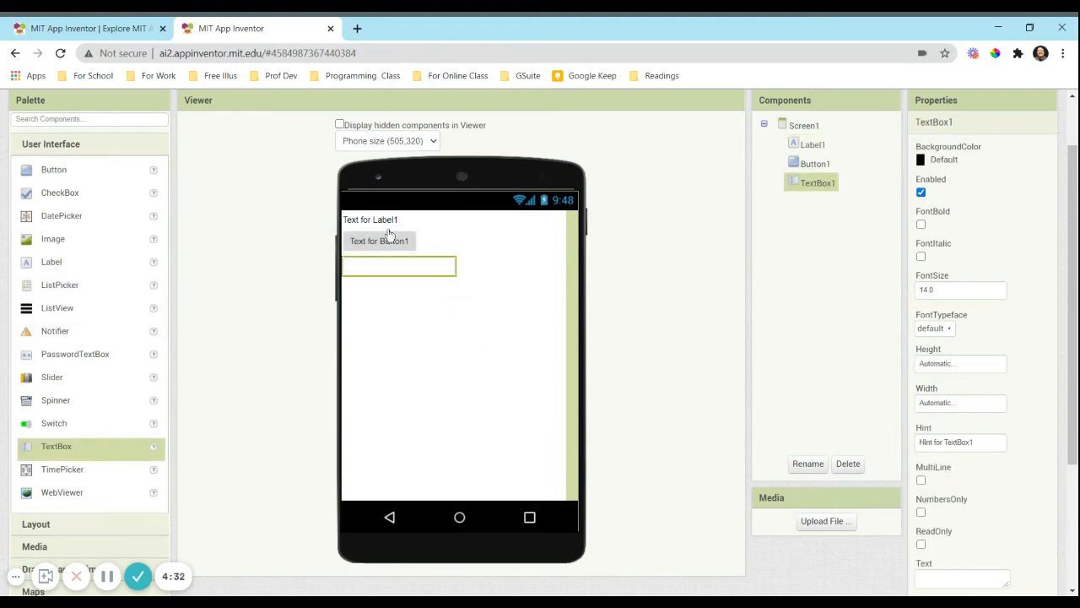
- Set the label's font size to 24
{"action": "left_click", "coordinate": [818, 148]}
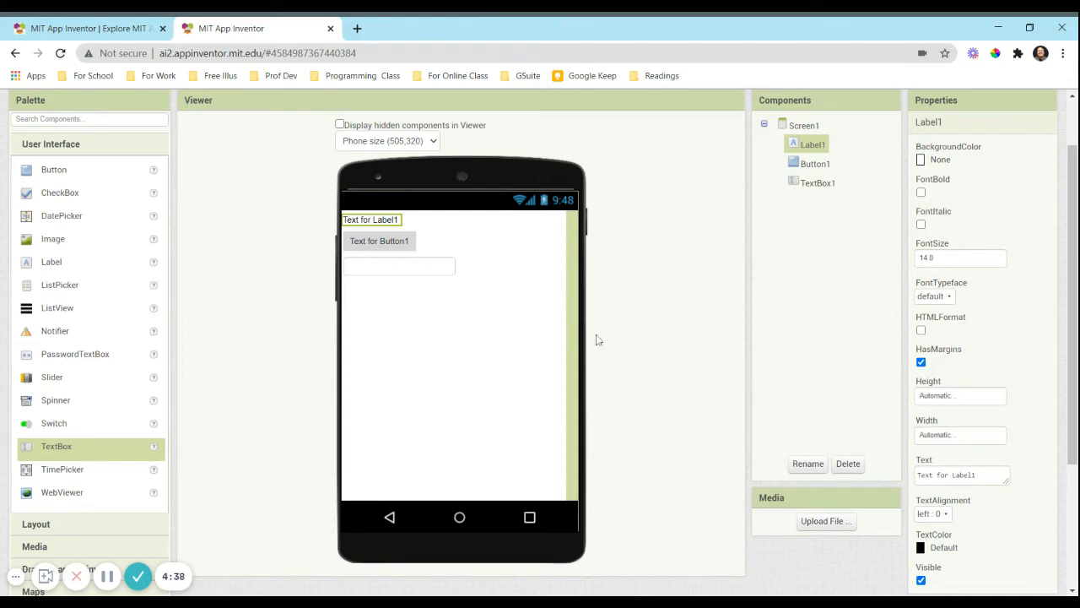
{"action": "left_click_drag", "start_coordinate": [966, 259], "coordinate": [908, 262]}
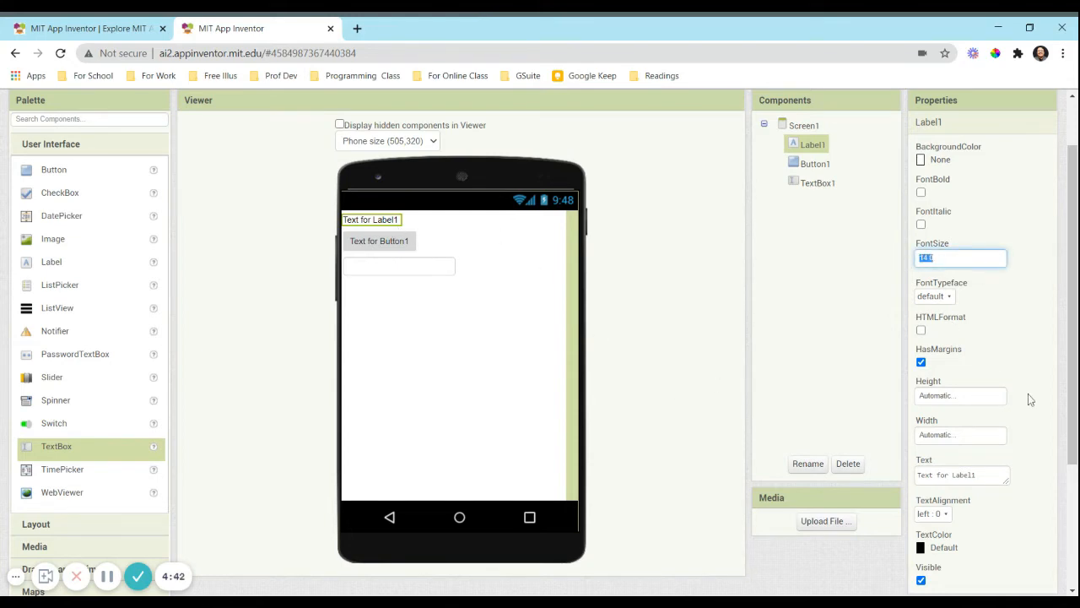
{"action": "type", "text": "24"}
{"action": "left_click", "coordinate": [986, 306]}
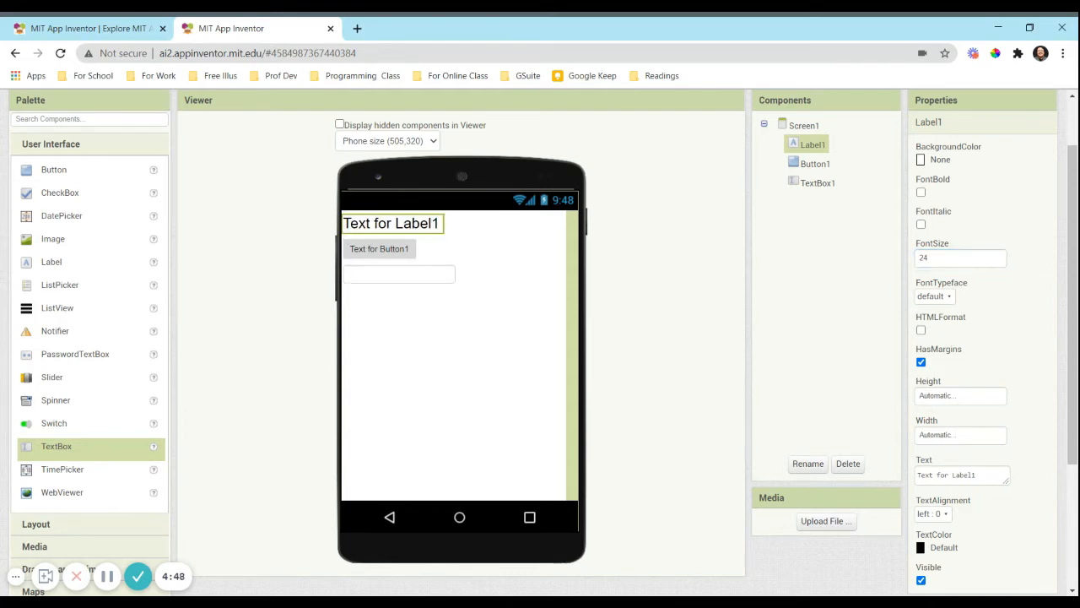
- Change the label's text to GRADE 1 MATHEMATICS and make it bold
{"action": "left_click_drag", "start_coordinate": [975, 476], "coordinate": [917, 476]}
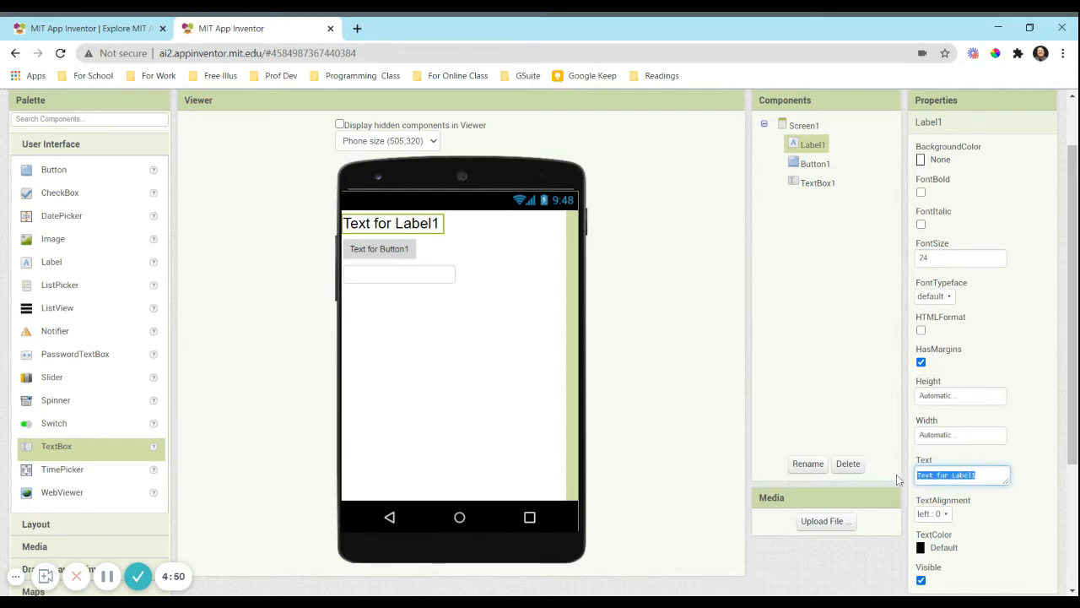
{"action": "type", "text": "GR"}
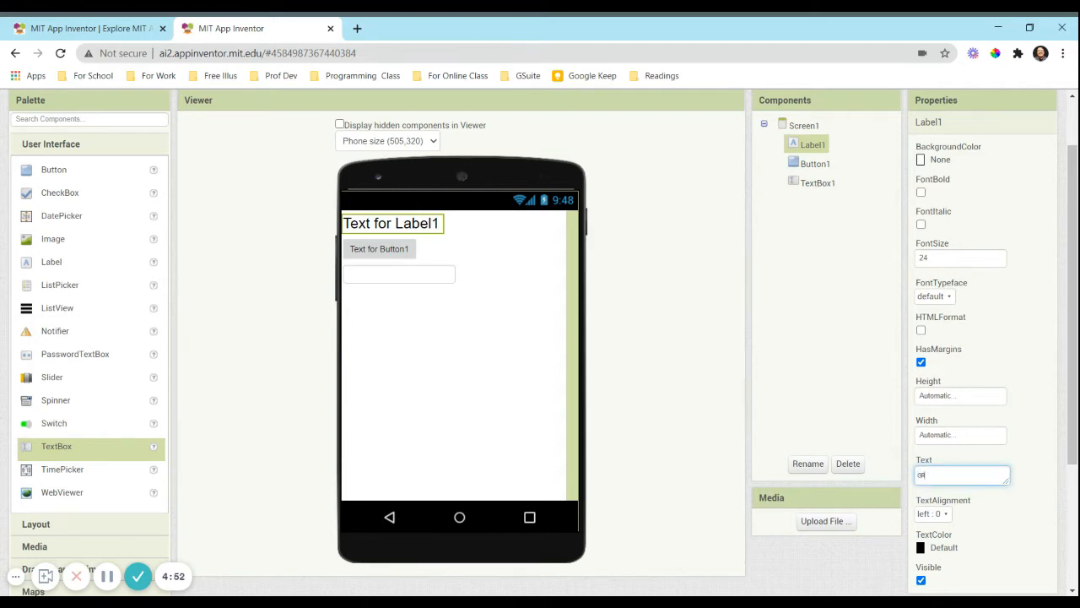
{"action": "type", "text": "ADE 1 MATHEMATICS"}
{"action": "key", "text": "Return"}
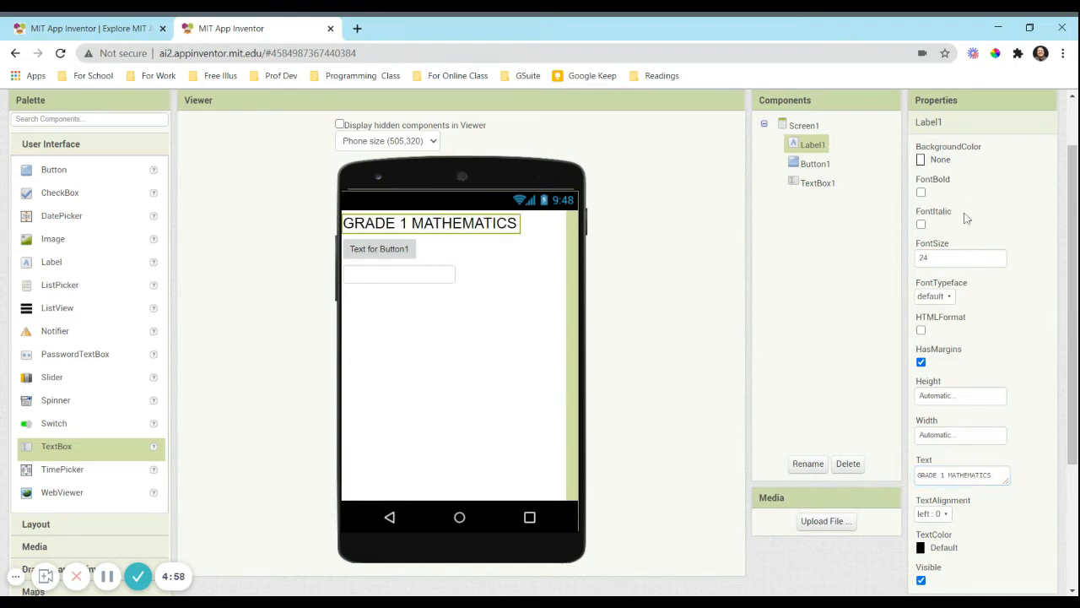
{"action": "left_click", "coordinate": [921, 193]}
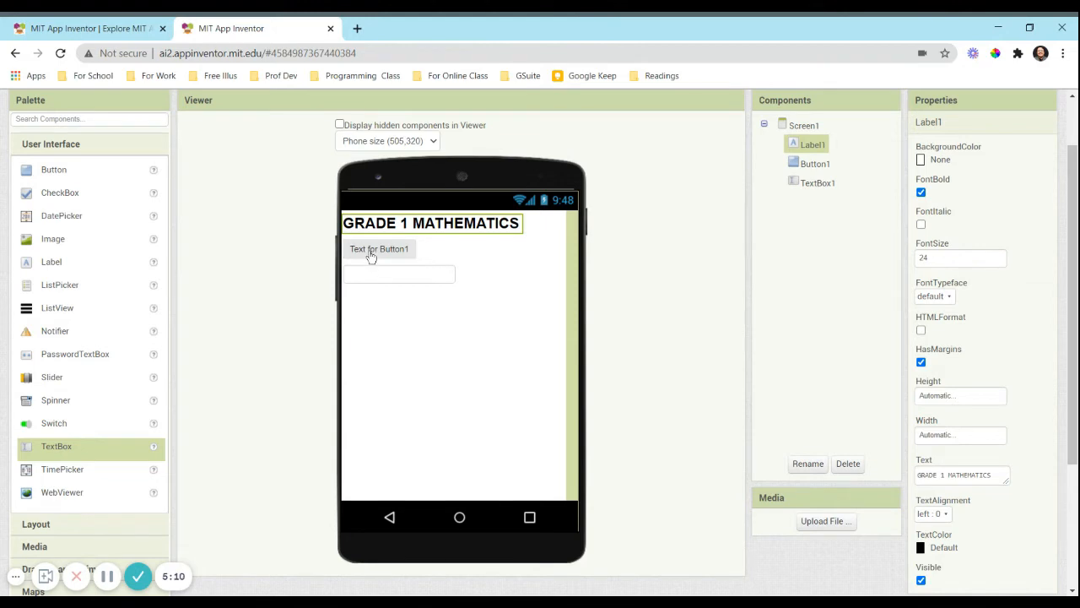
- Try to place the text box beside the button without a layout arrangement
{"action": "left_click_drag", "start_coordinate": [388, 274], "coordinate": [468, 249]}
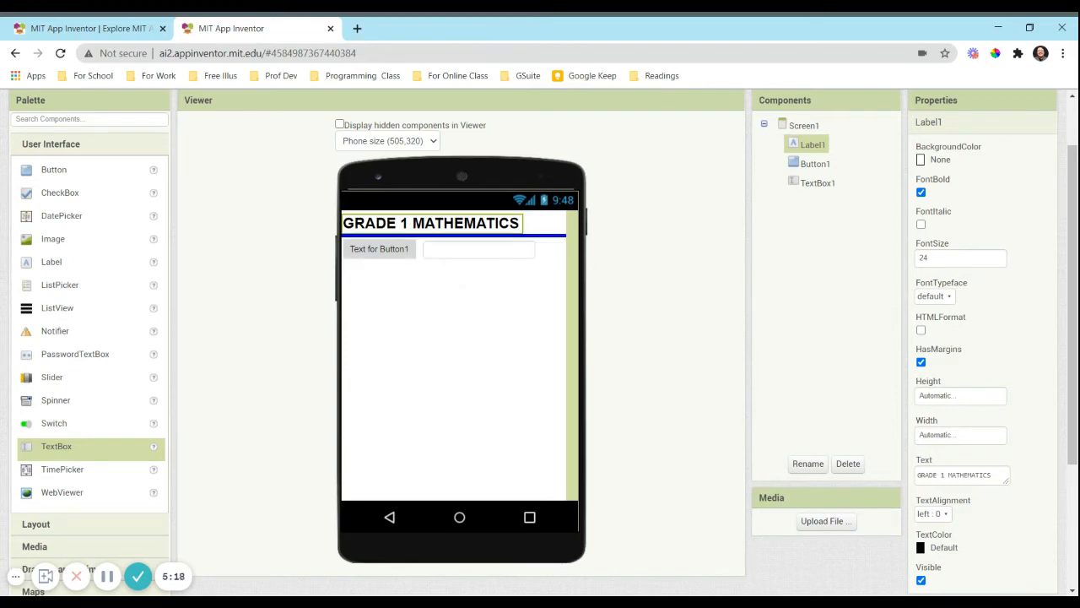
{"action": "left_click_drag", "start_coordinate": [468, 248], "coordinate": [468, 249]}
{"action": "mouse_move", "coordinate": [399, 275]}
{"action": "left_mouse_down"}
{"action": "mouse_move", "coordinate": [400, 250]}
{"action": "mouse_move", "coordinate": [408, 271]}
{"action": "left_mouse_up"}
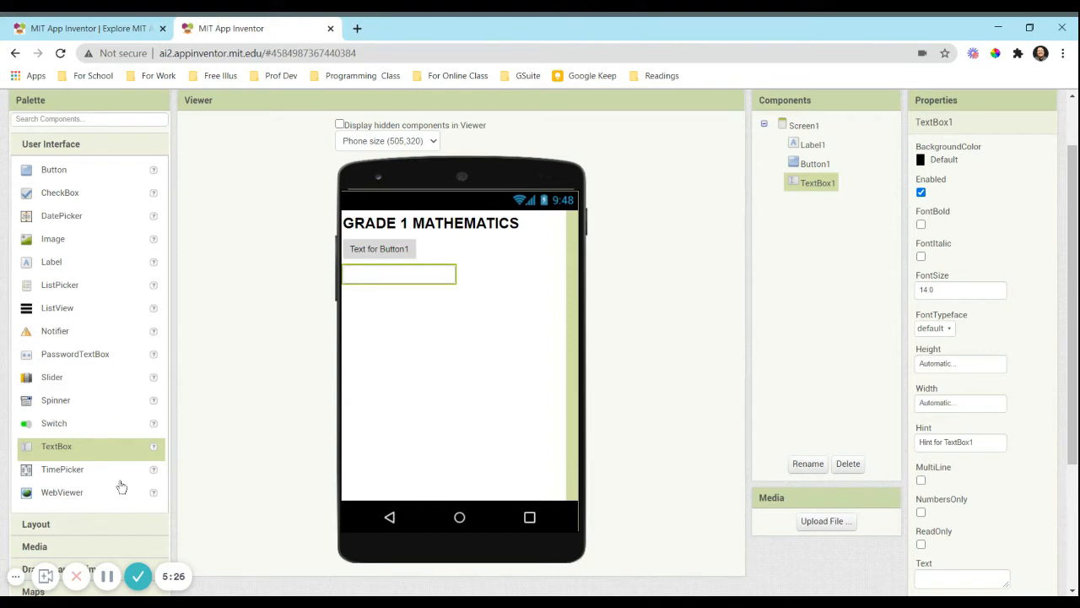
- Add a HorizontalArrangement below the text box and move the button and text box into it side by side
{"action": "left_click", "coordinate": [91, 522]}
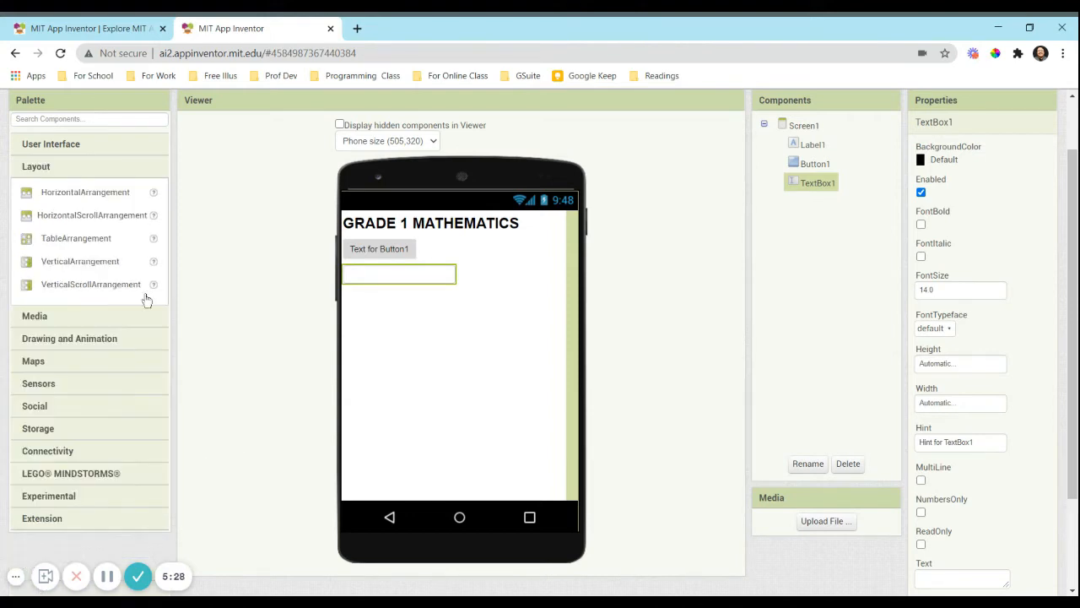
{"action": "left_click_drag", "start_coordinate": [101, 196], "coordinate": [401, 308]}
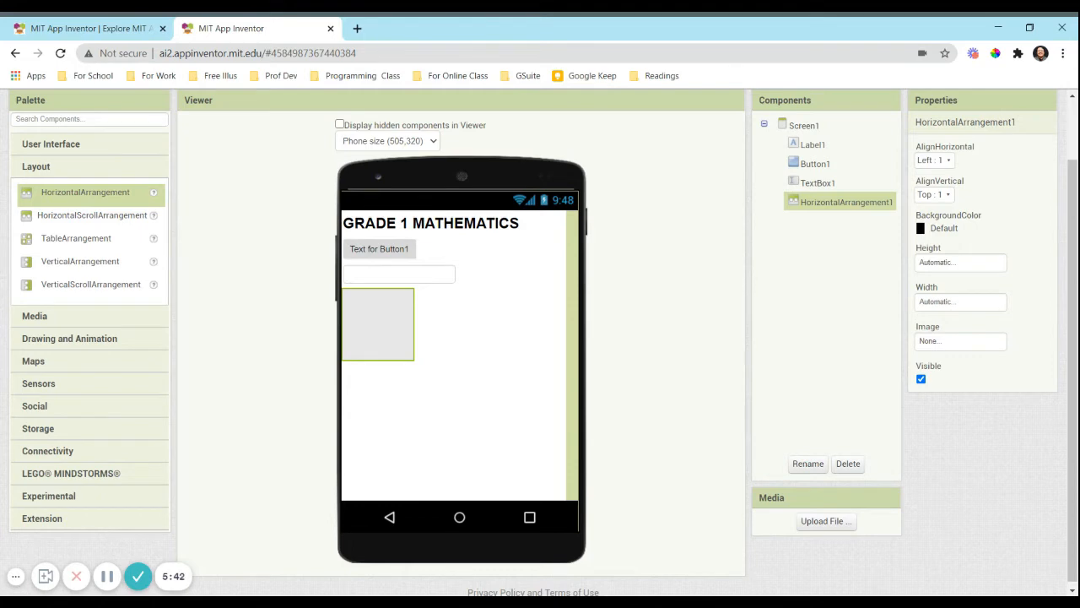
{"action": "left_click", "coordinate": [398, 274]}
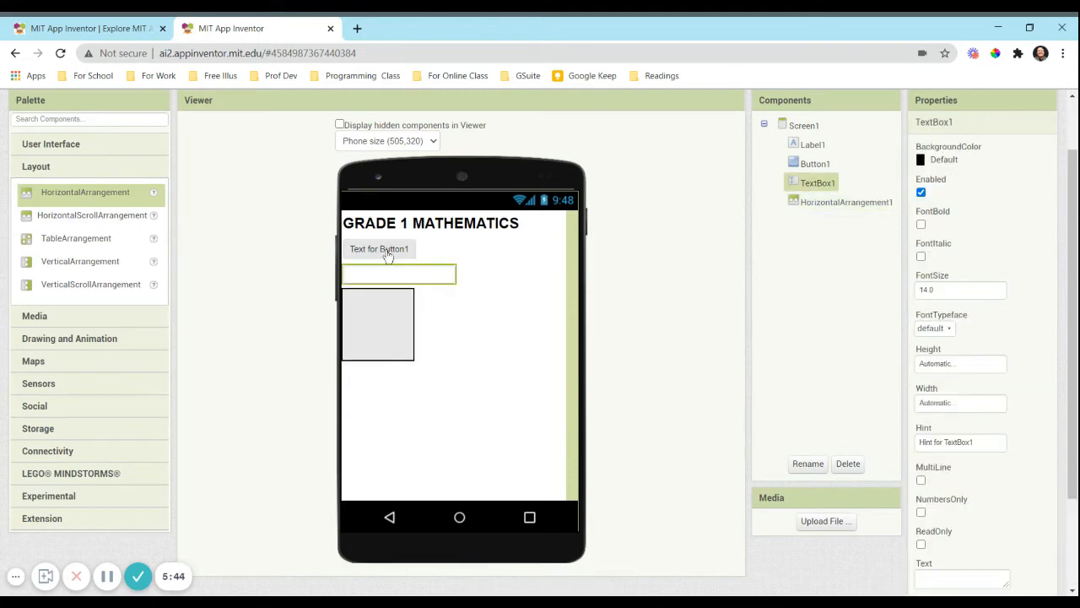
{"action": "left_click_drag", "start_coordinate": [386, 248], "coordinate": [368, 314]}
{"action": "left_click_drag", "start_coordinate": [398, 250], "coordinate": [395, 282]}
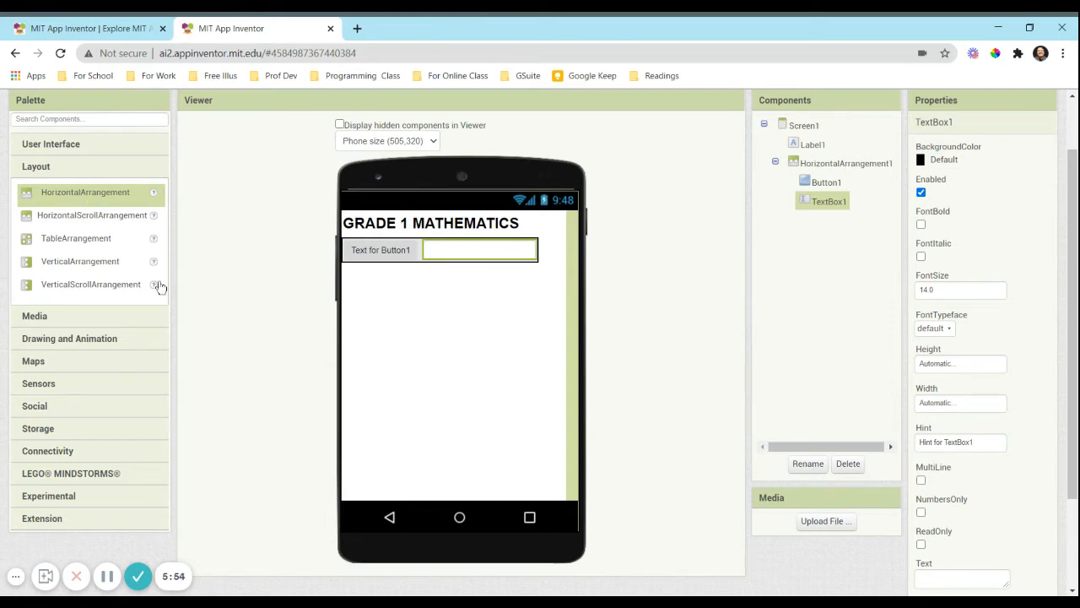
- Add a second label between the GRADE 1 MATHEMATICS heading and the horizontal arrangement
{"action": "left_click", "coordinate": [96, 150]}
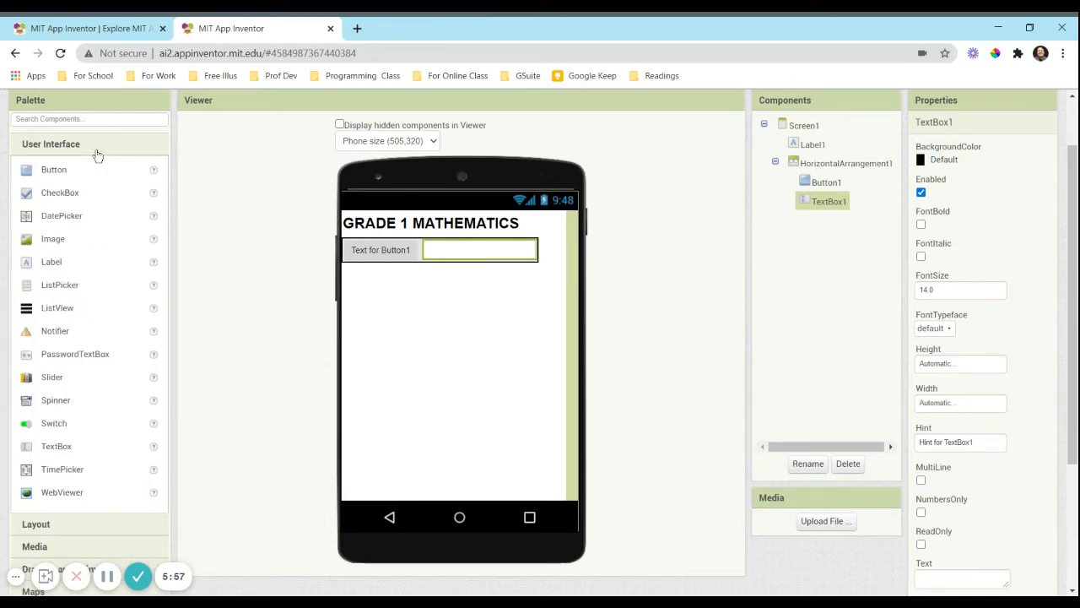
{"action": "left_click", "coordinate": [400, 257]}
{"action": "left_click", "coordinate": [436, 253]}
{"action": "left_click", "coordinate": [402, 259]}
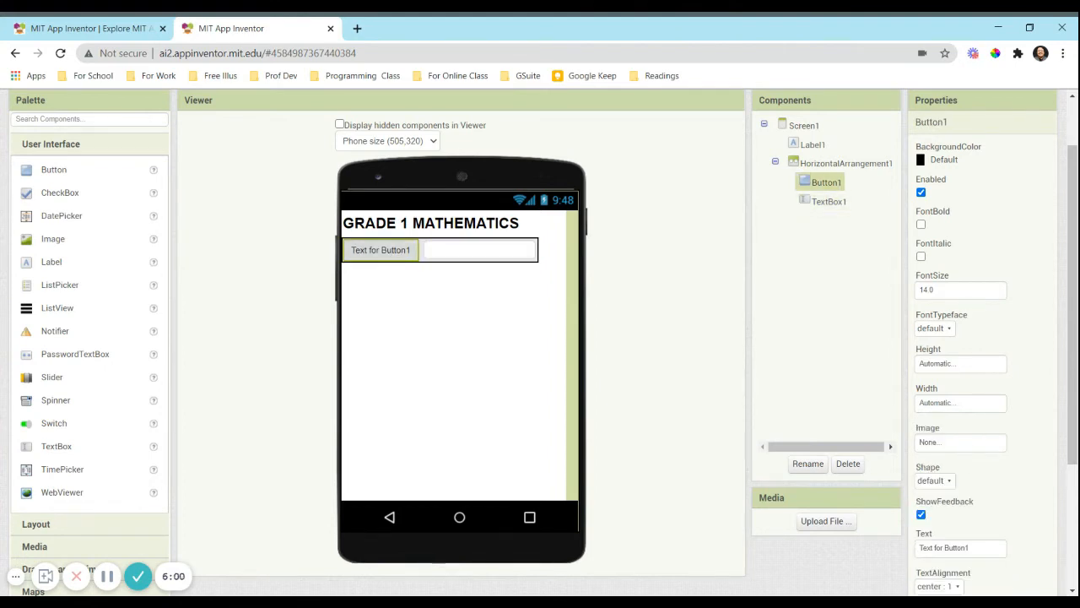
{"action": "left_click", "coordinate": [427, 252]}
{"action": "left_click", "coordinate": [411, 252]}
{"action": "left_click_drag", "start_coordinate": [51, 262], "coordinate": [396, 239]}
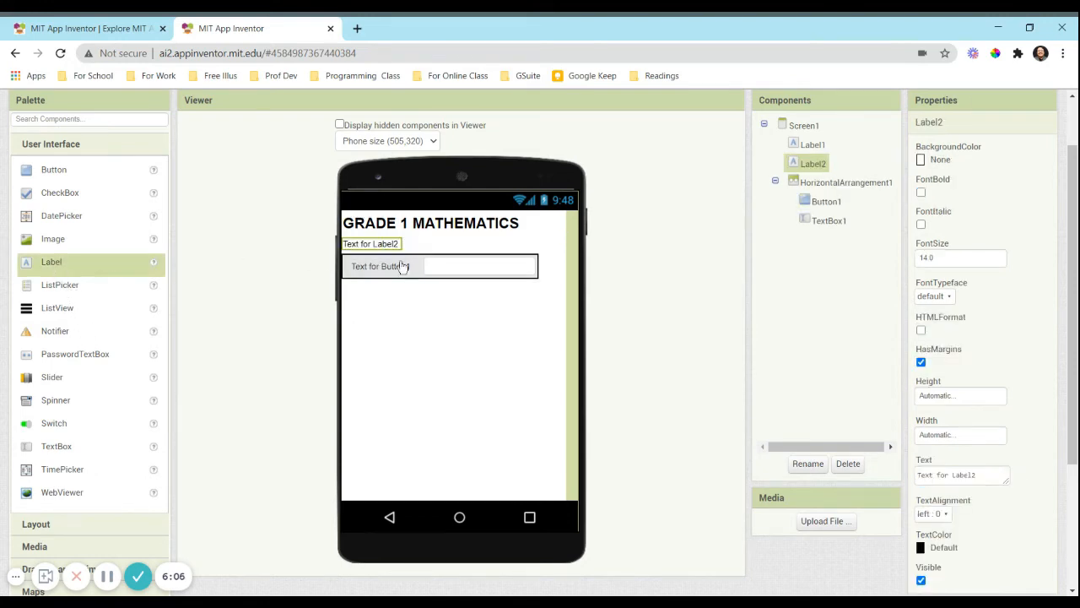
- Change the second label's text to BASIC OPERATIONS
{"action": "left_click_drag", "start_coordinate": [981, 476], "coordinate": [867, 480]}
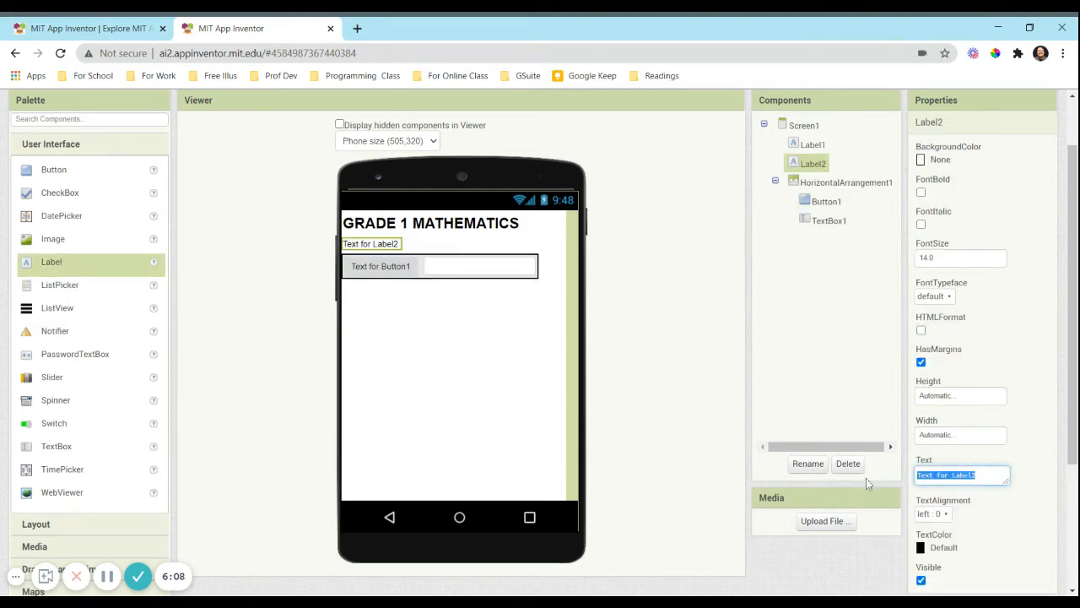
{"action": "type", "text": "BAS"}
{"action": "key", "text": "BackSpace"}
{"action": "key", "text": "BackSpace"}
{"action": "type", "text": "OPERATI"}
{"action": "left_click", "coordinate": [629, 399]}
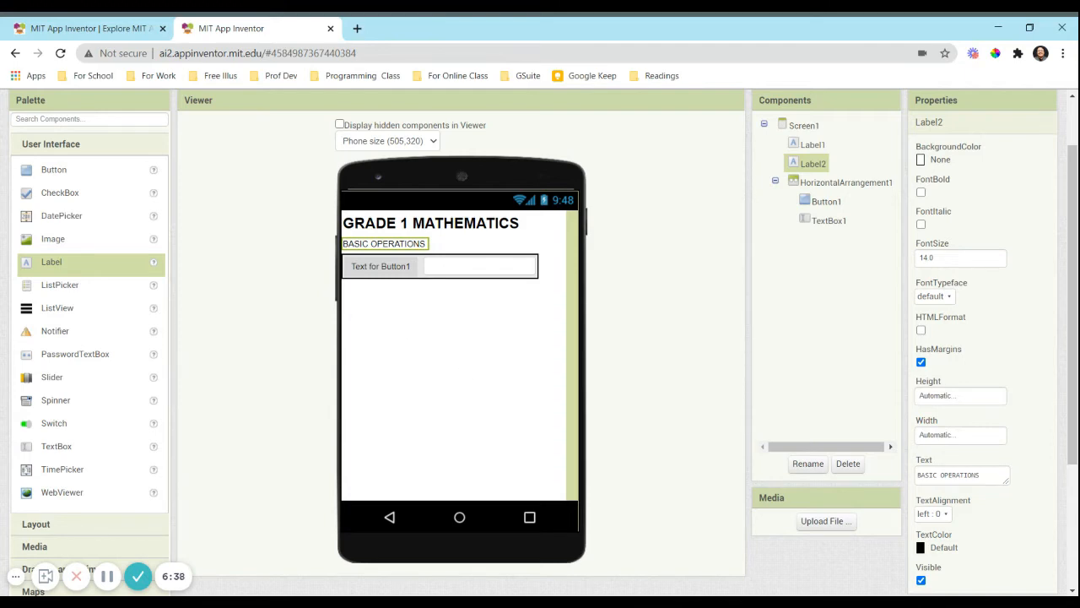
{"action": "left_click", "coordinate": [444, 268]}
{"action": "left_click", "coordinate": [365, 269]}
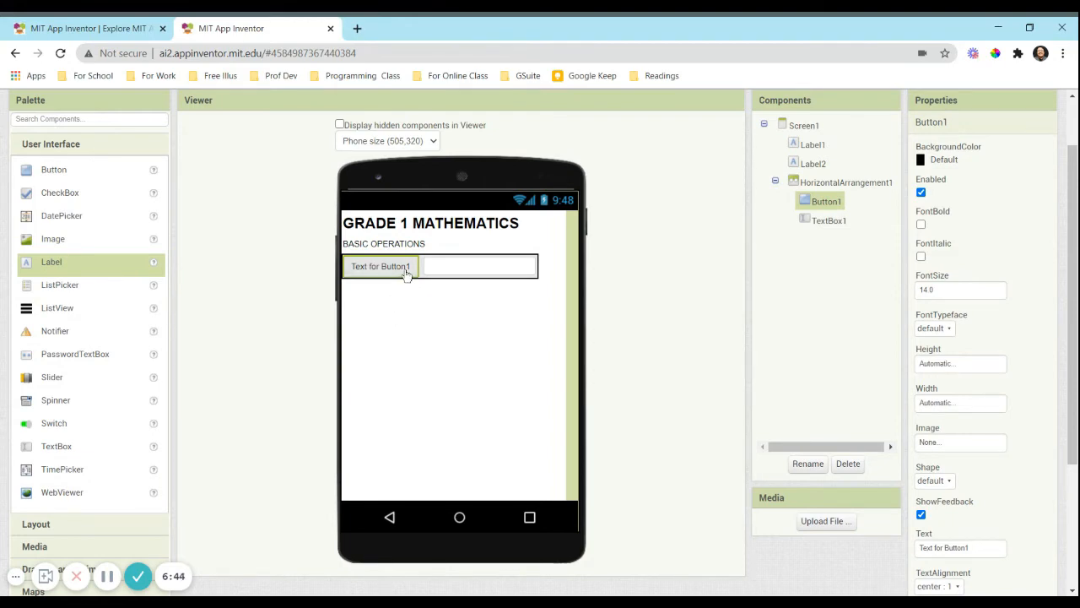
{"action": "left_click", "coordinate": [828, 220]}
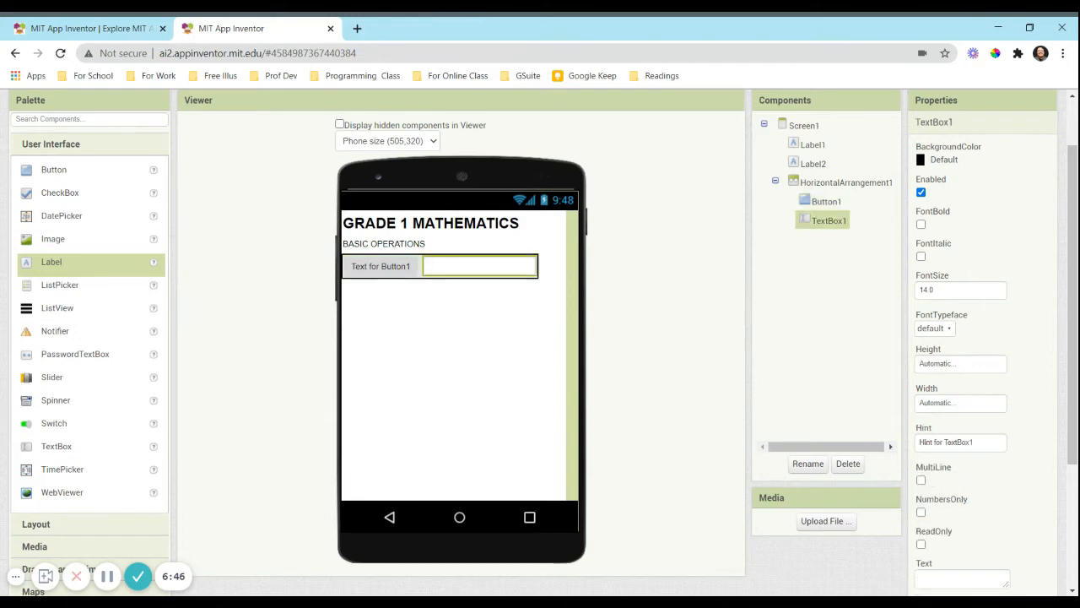
{"action": "left_click", "coordinate": [396, 270]}
{"action": "left_click", "coordinate": [480, 267]}
{"action": "scroll", "coordinate": [810, 309], "scroll_direction": "down", "scroll_amount": 3}
{"action": "scroll", "coordinate": [811, 309], "scroll_direction": "up", "scroll_amount": 3}
- Rename the button in the horizontal arrangement as Q1
{"action": "left_click", "coordinate": [835, 201]}
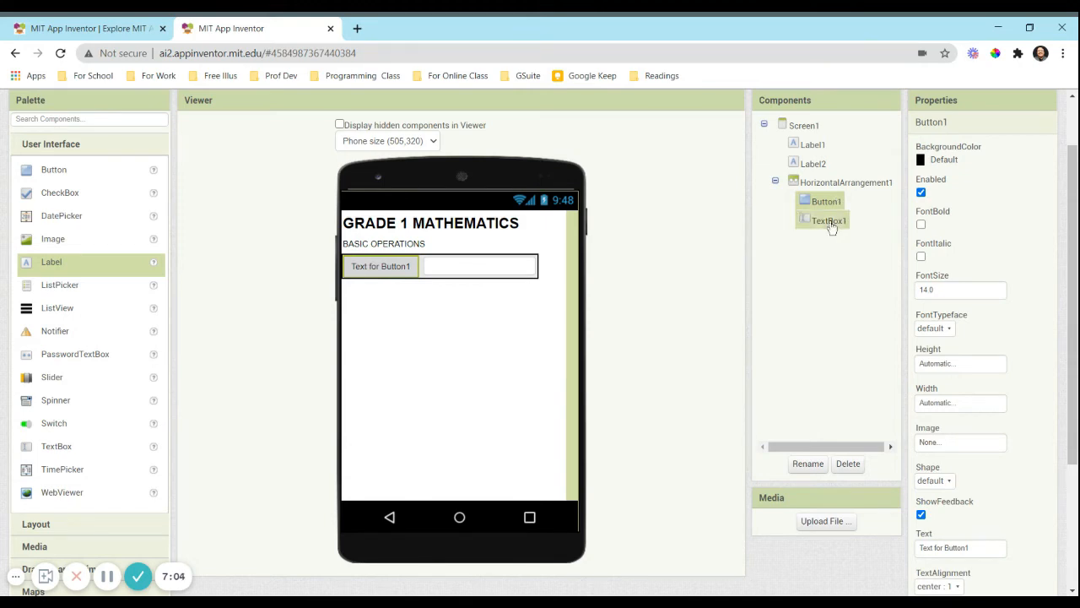
{"action": "left_click", "coordinate": [808, 464]}
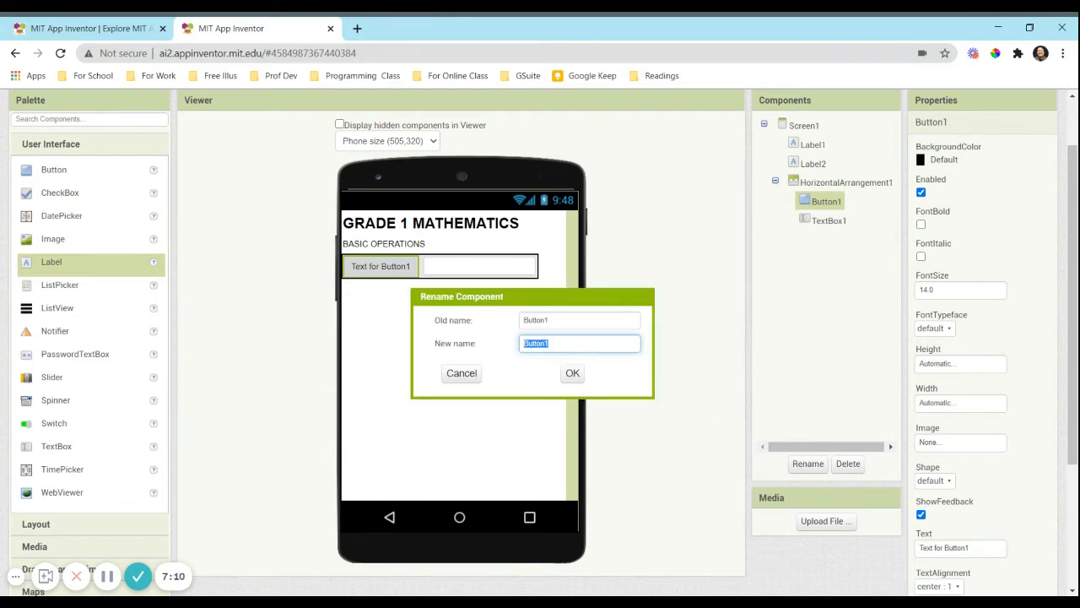
{"action": "key", "text": "BackSpace"}
{"action": "left_click", "coordinate": [573, 375]}
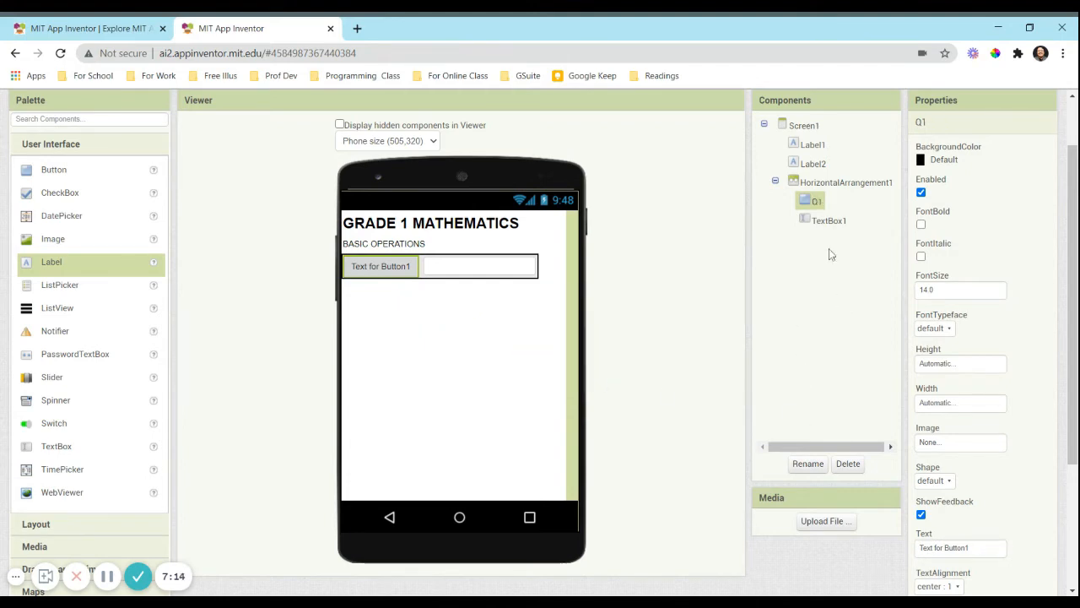
- Rename the text box in the horizontal arrangement as A1
{"action": "left_click", "coordinate": [829, 220]}
{"action": "left_click", "coordinate": [807, 463]}
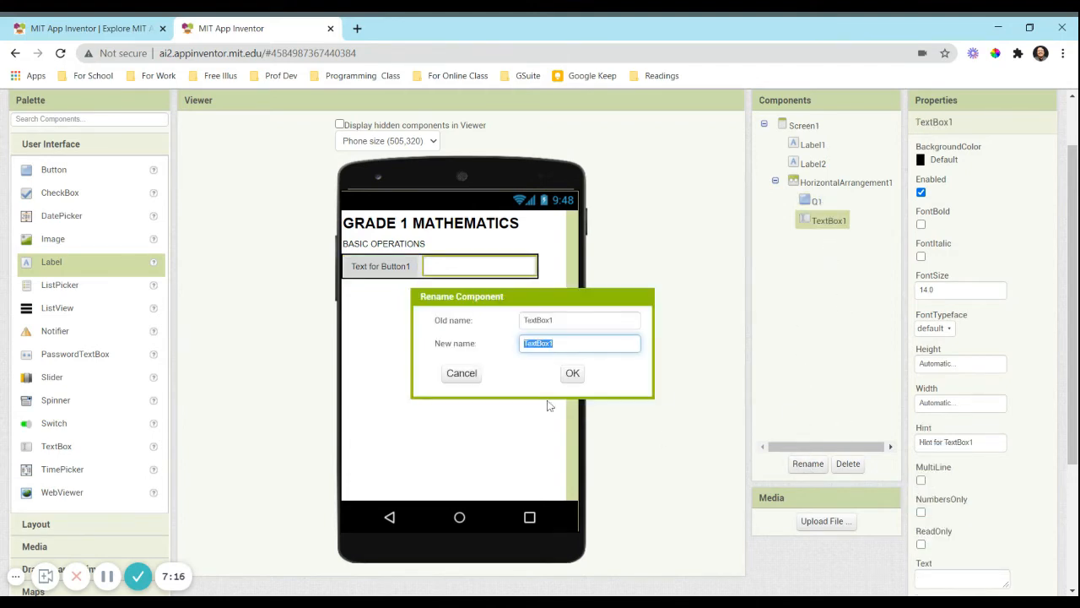
{"action": "type", "text": "A1"}
{"action": "left_click", "coordinate": [577, 374]}
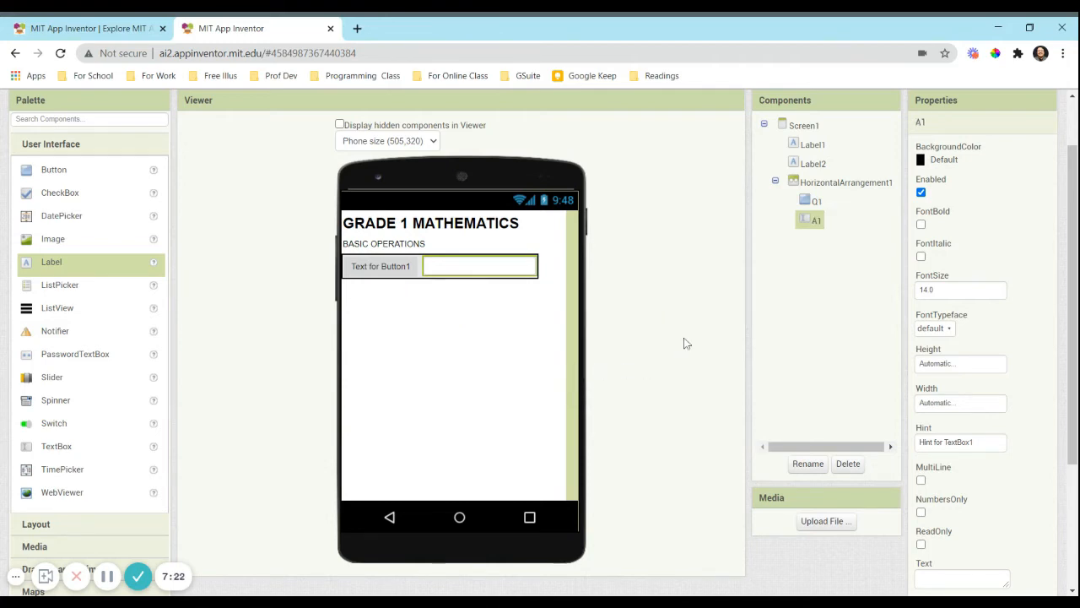
- Set the Q1 button's font size to 18 and make its text bold
{"action": "left_click", "coordinate": [395, 268]}
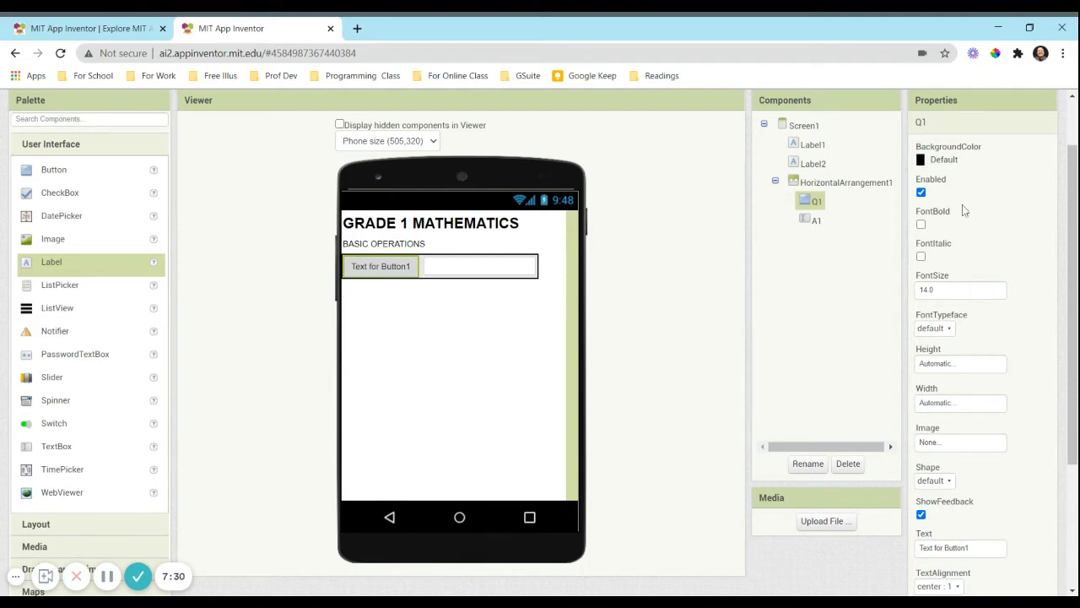
{"action": "scroll", "coordinate": [982, 242], "scroll_direction": "down", "scroll_amount": 2}
{"action": "scroll", "coordinate": [982, 242], "scroll_direction": "up", "scroll_amount": 2}
{"action": "left_click", "coordinate": [935, 290]}
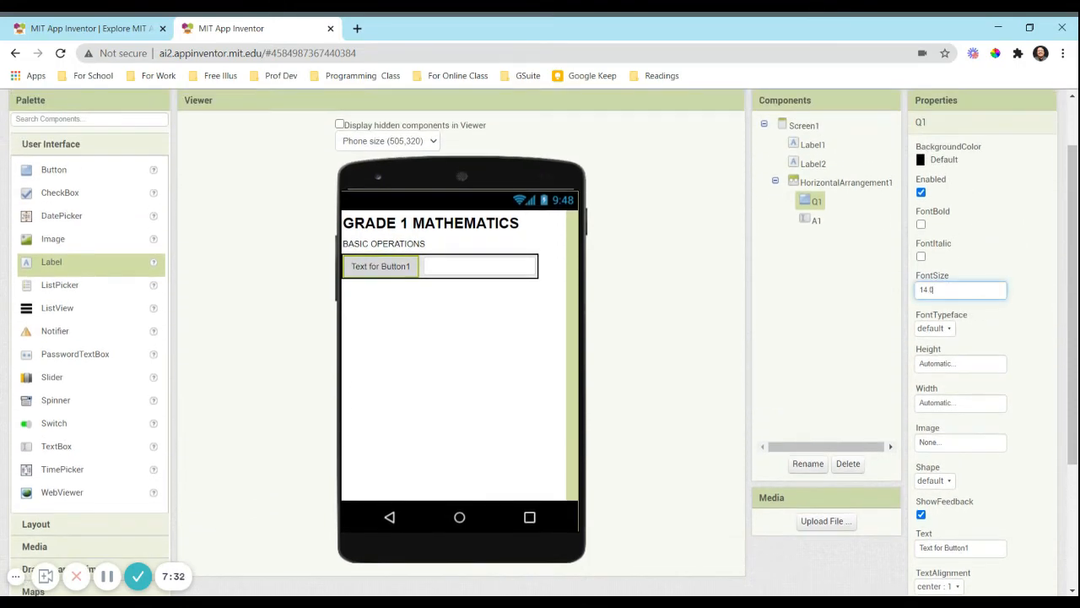
{"action": "left_click_drag", "start_coordinate": [931, 289], "coordinate": [906, 297]}
{"action": "type", "text": "18"}
{"action": "key", "text": "Return"}
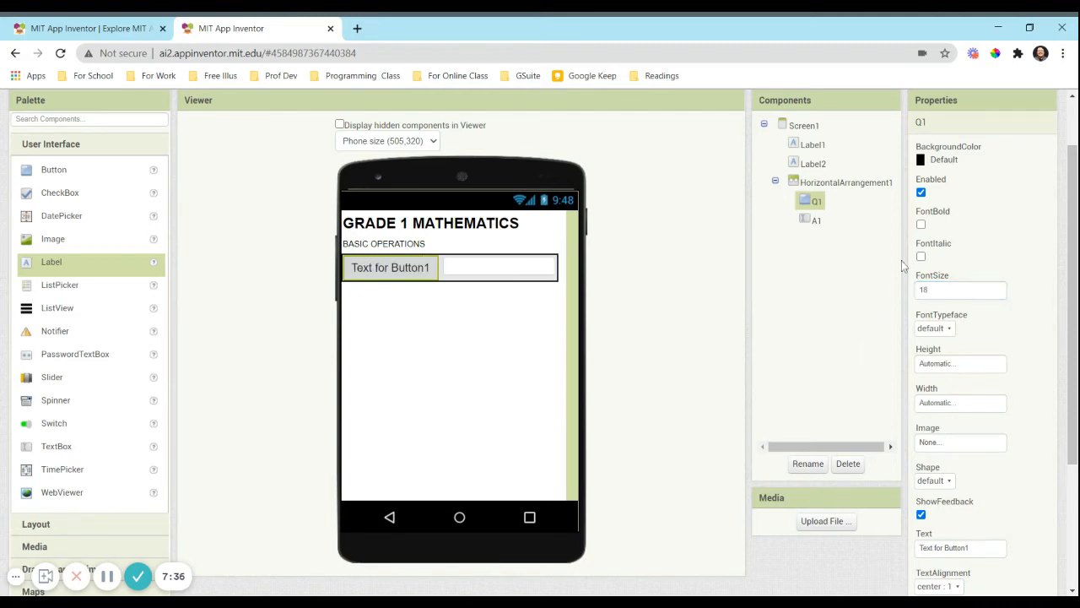
{"action": "left_click", "coordinate": [920, 225]}
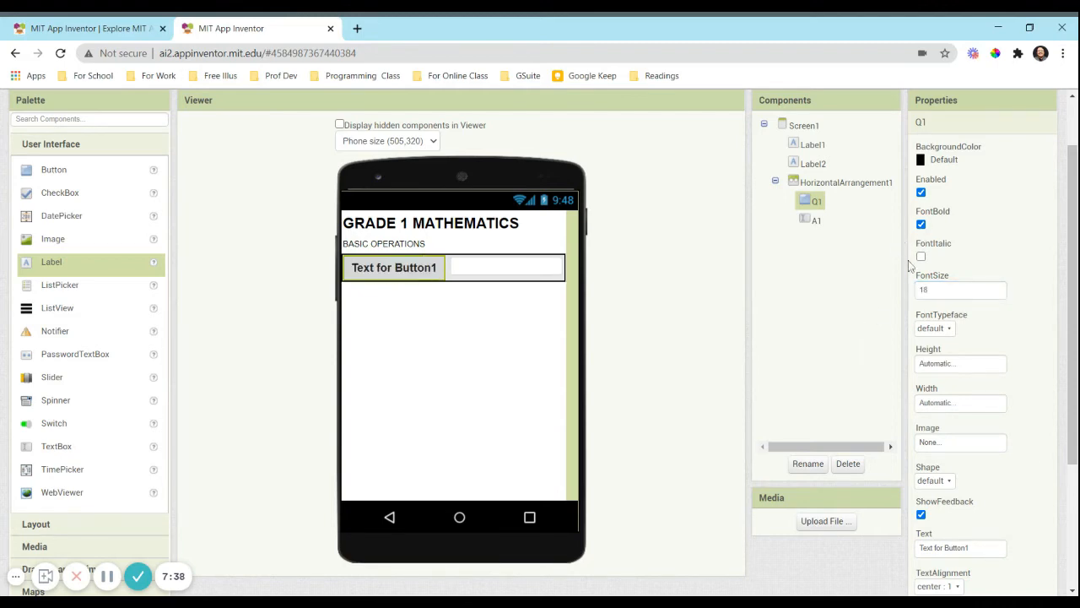
- Set the Q1 button's background color to Orange
{"action": "scroll", "coordinate": [911, 267], "scroll_direction": "down", "scroll_amount": 2}
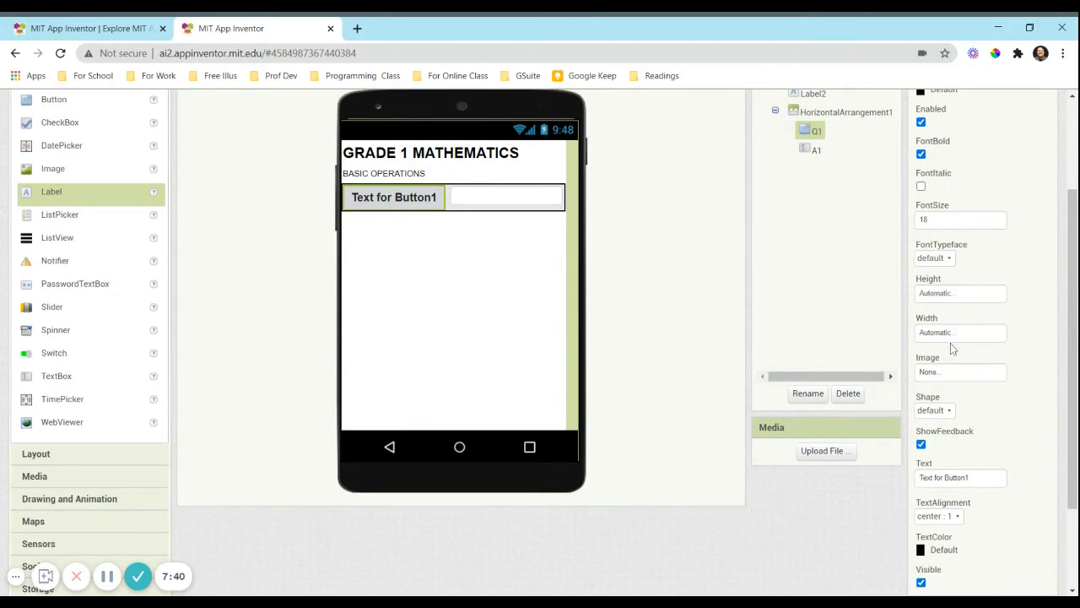
{"action": "scroll", "coordinate": [964, 388], "scroll_direction": "down", "scroll_amount": 2}
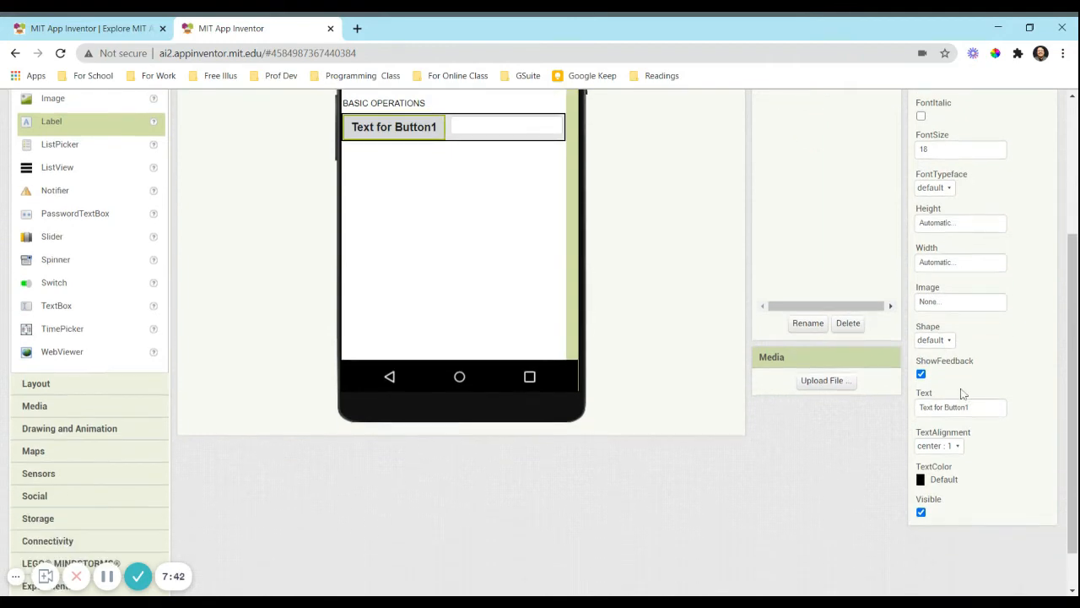
{"action": "scroll", "coordinate": [958, 321], "scroll_direction": "up", "scroll_amount": 2}
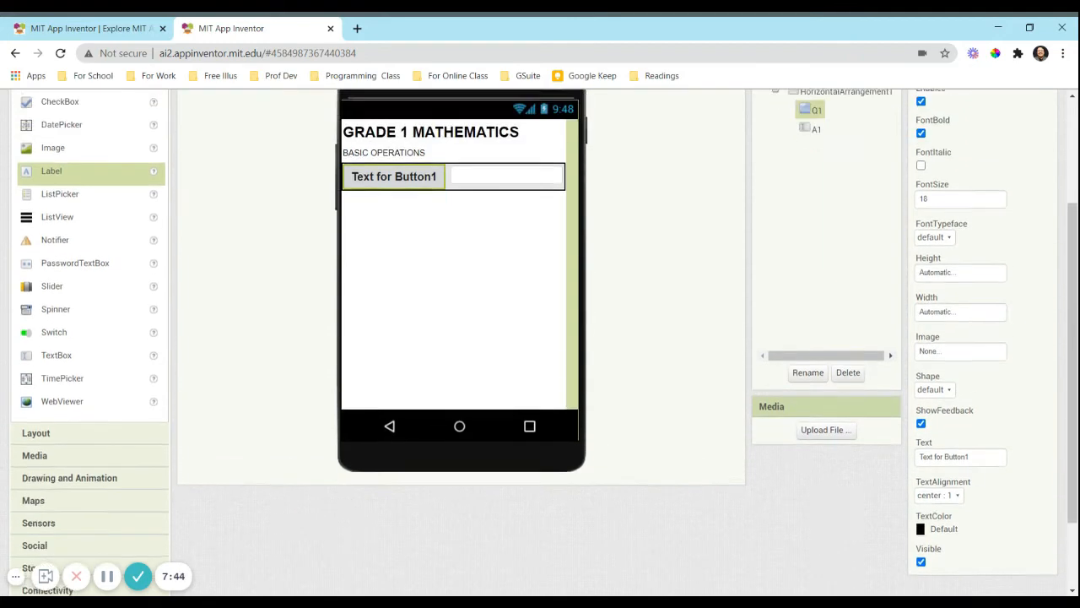
{"action": "left_click", "coordinate": [920, 160]}
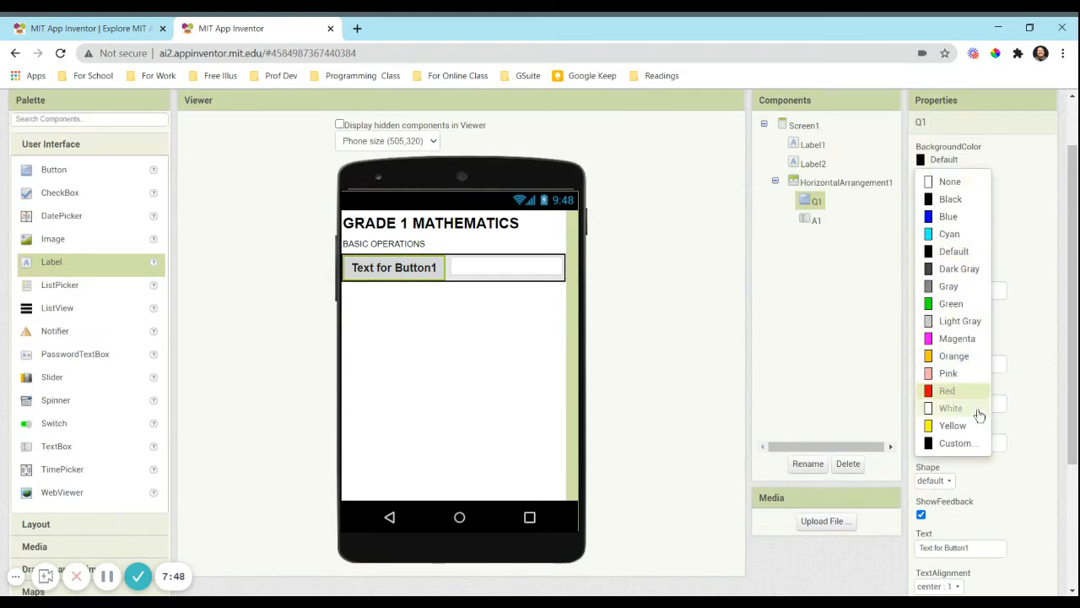
{"action": "left_click", "coordinate": [952, 354]}
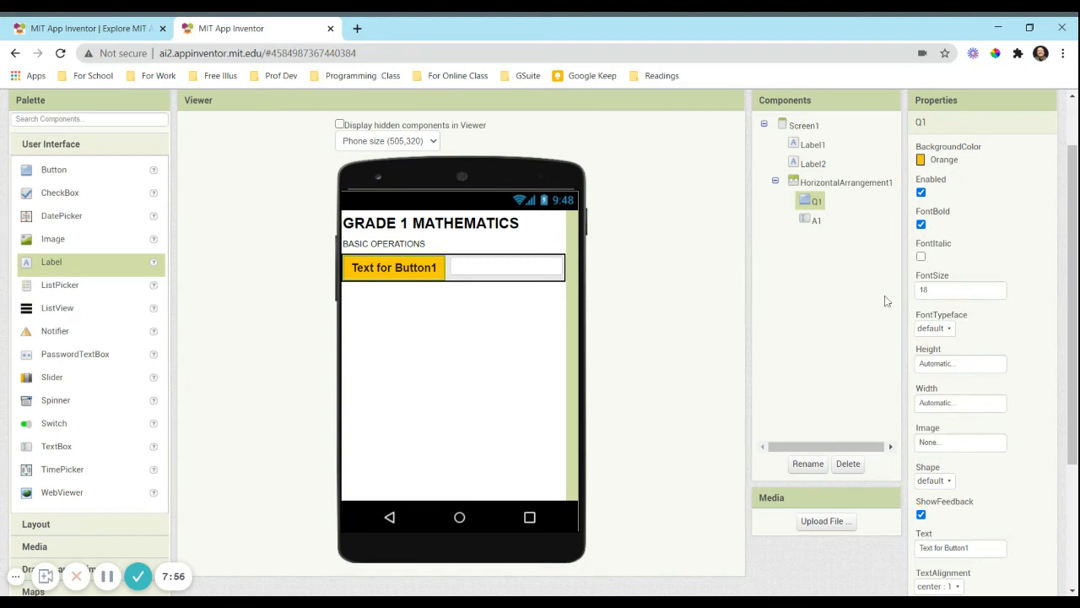
- Change the Q1 button's text to "1+4 ="
{"action": "scroll", "coordinate": [893, 314], "scroll_direction": "down", "scroll_amount": 2}
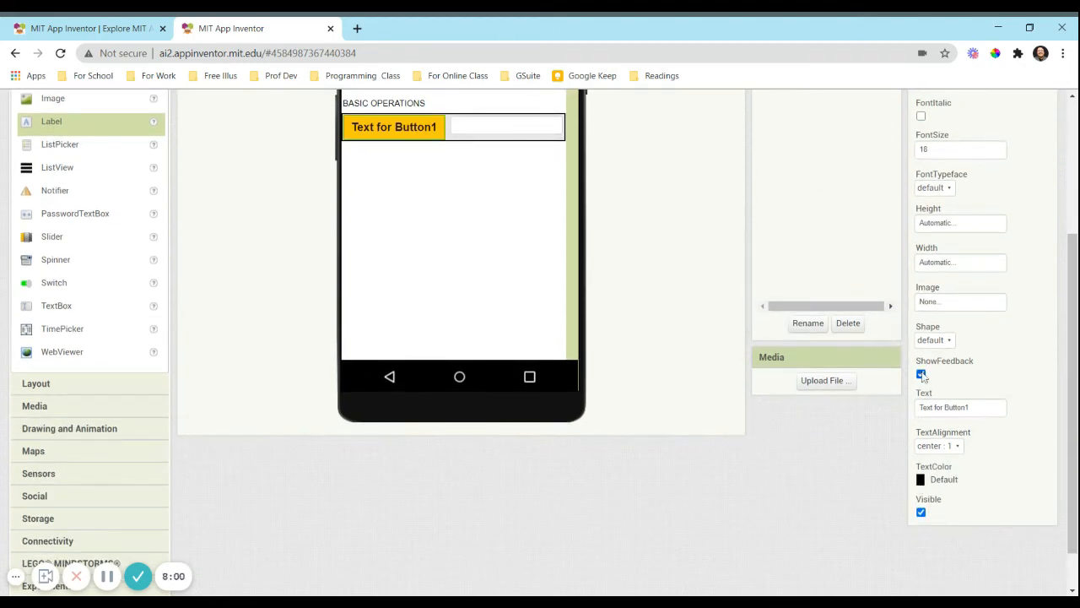
{"action": "left_click", "coordinate": [965, 408]}
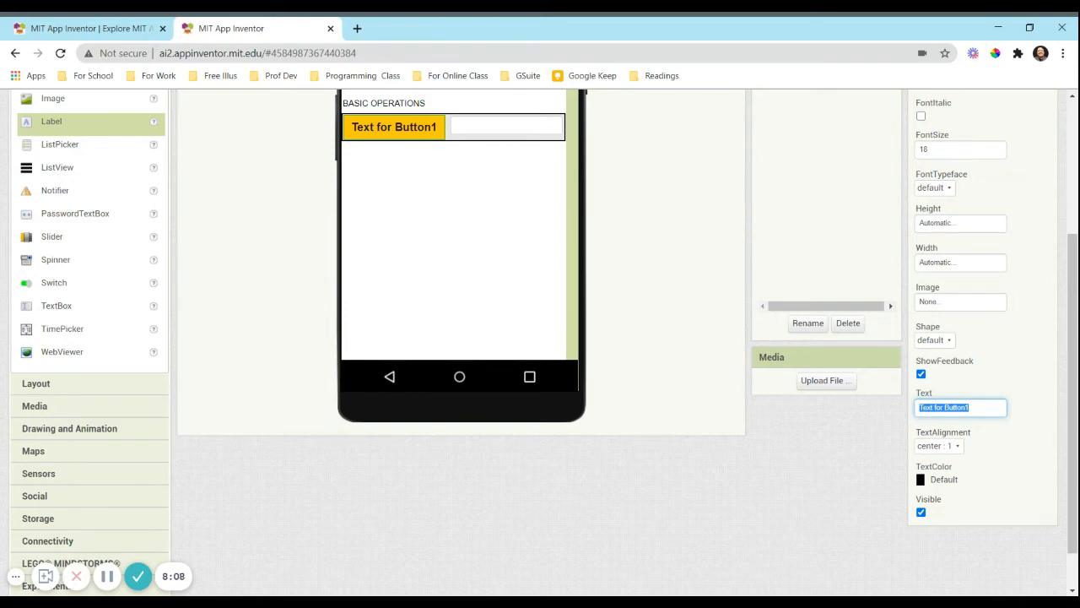
{"action": "type", "text": "1+4 ="}
{"action": "left_click", "coordinate": [550, 236]}
{"action": "scroll", "coordinate": [506, 261], "scroll_direction": "up", "scroll_amount": 2}
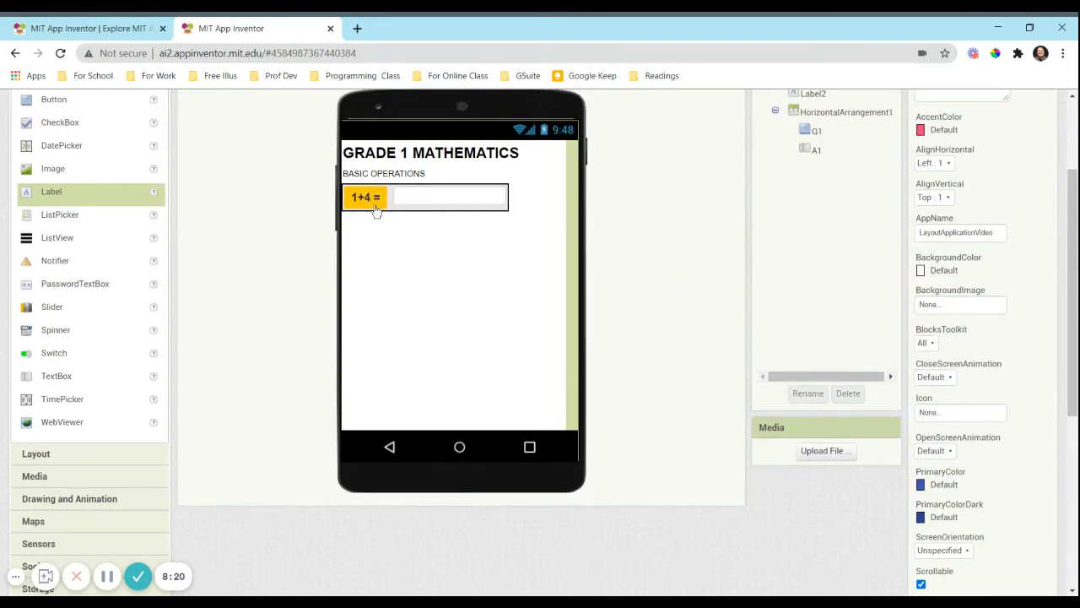
- Clear the A1 text box's hint and restrict its input to numbers only
{"action": "left_click", "coordinate": [375, 209]}
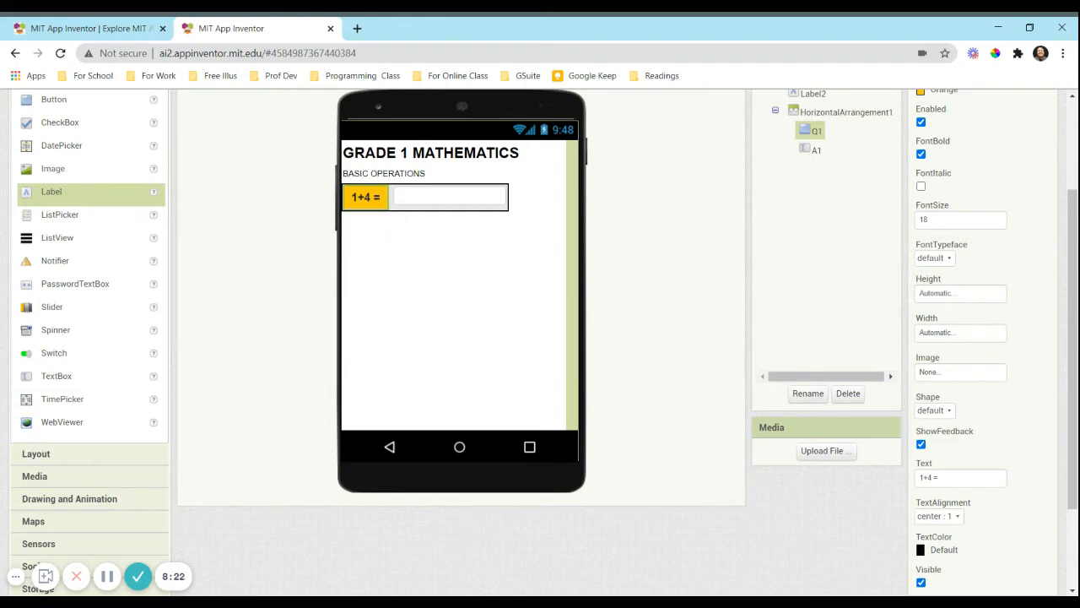
{"action": "left_click", "coordinate": [450, 197]}
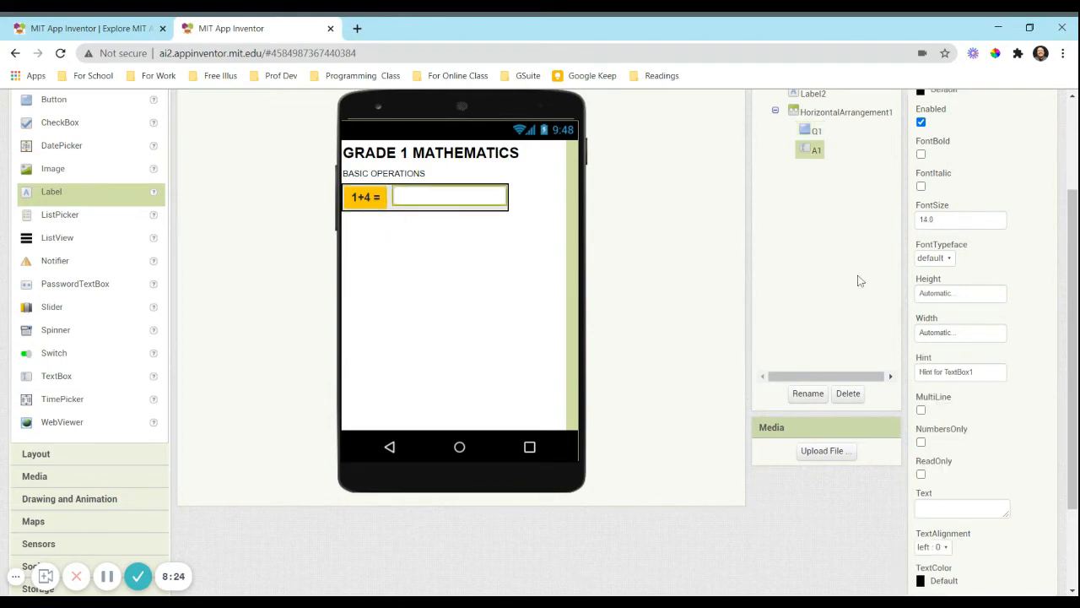
{"action": "left_click_drag", "start_coordinate": [976, 372], "coordinate": [915, 378]}
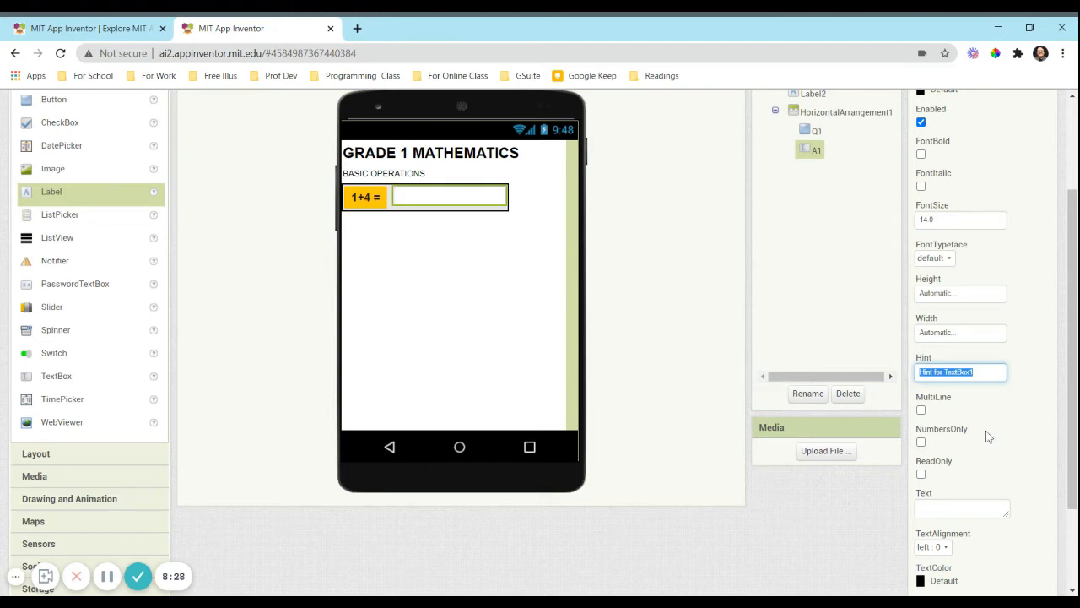
{"action": "key", "text": "BackSpace"}
{"action": "left_click", "coordinate": [921, 443]}
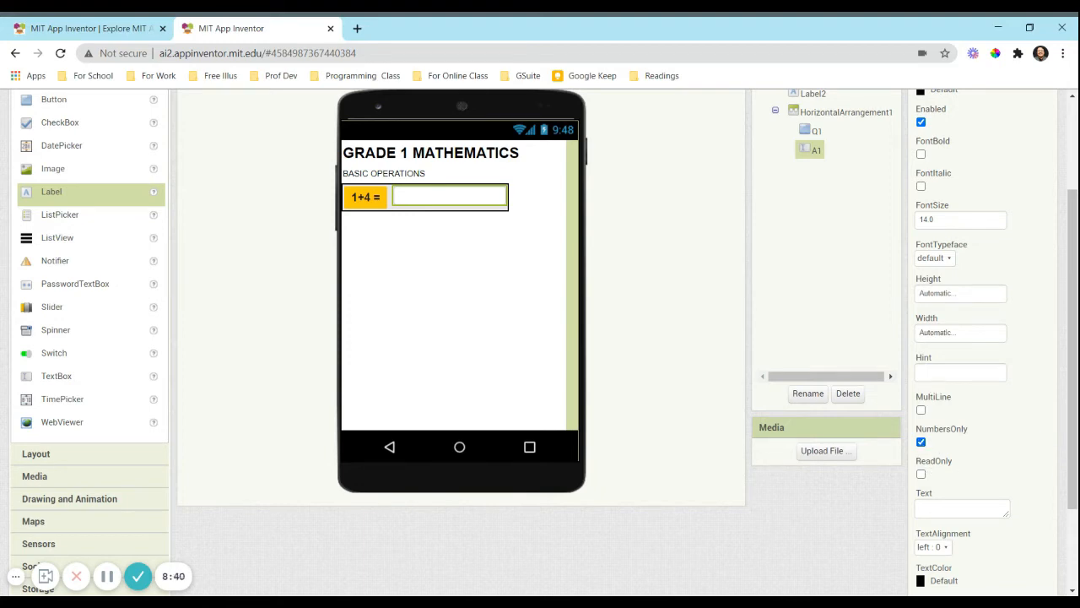
- Set the A1 text box's font size to 18
{"action": "scroll", "coordinate": [952, 313], "scroll_direction": "up", "scroll_amount": 2}
{"action": "left_click", "coordinate": [945, 291]}
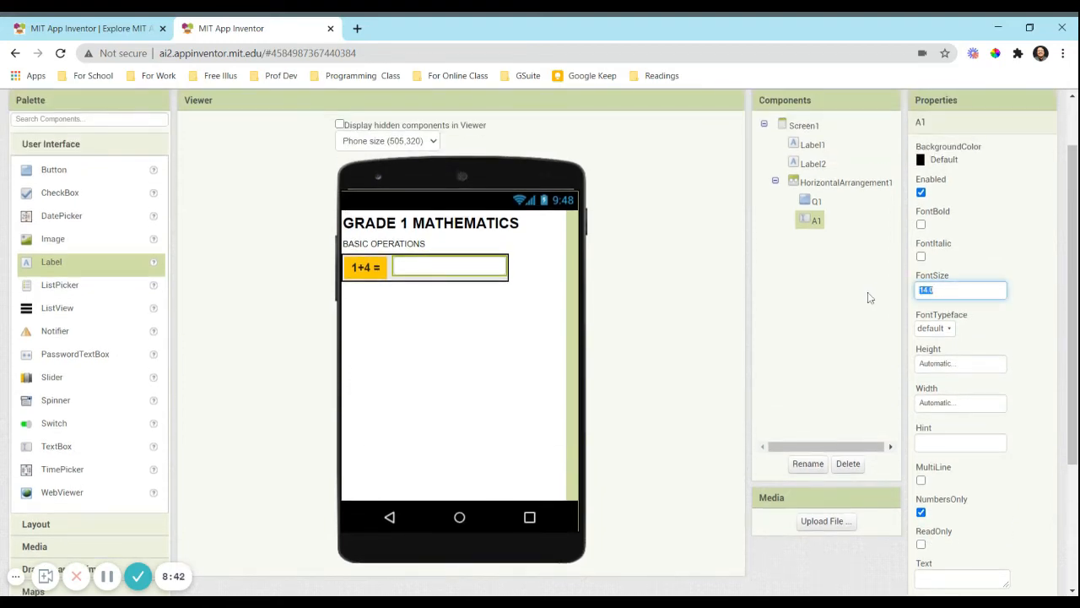
{"action": "type", "text": "18"}
{"action": "left_click", "coordinate": [1019, 251]}
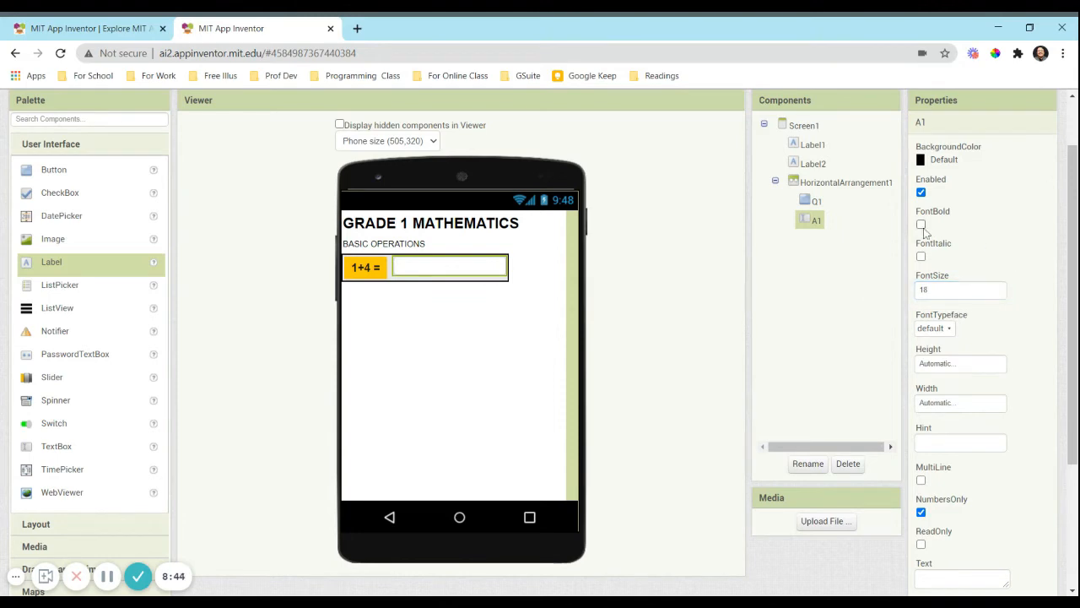
{"action": "scroll", "coordinate": [1043, 295], "scroll_direction": "down", "scroll_amount": 3}
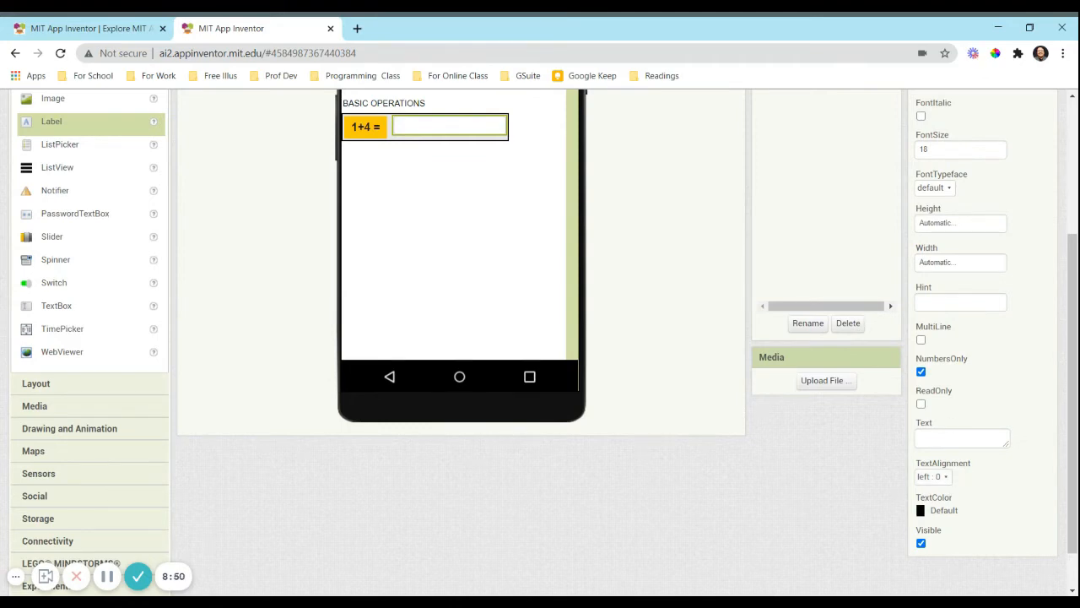
{"action": "left_click", "coordinate": [953, 437]}
{"action": "left_click", "coordinate": [944, 302]}
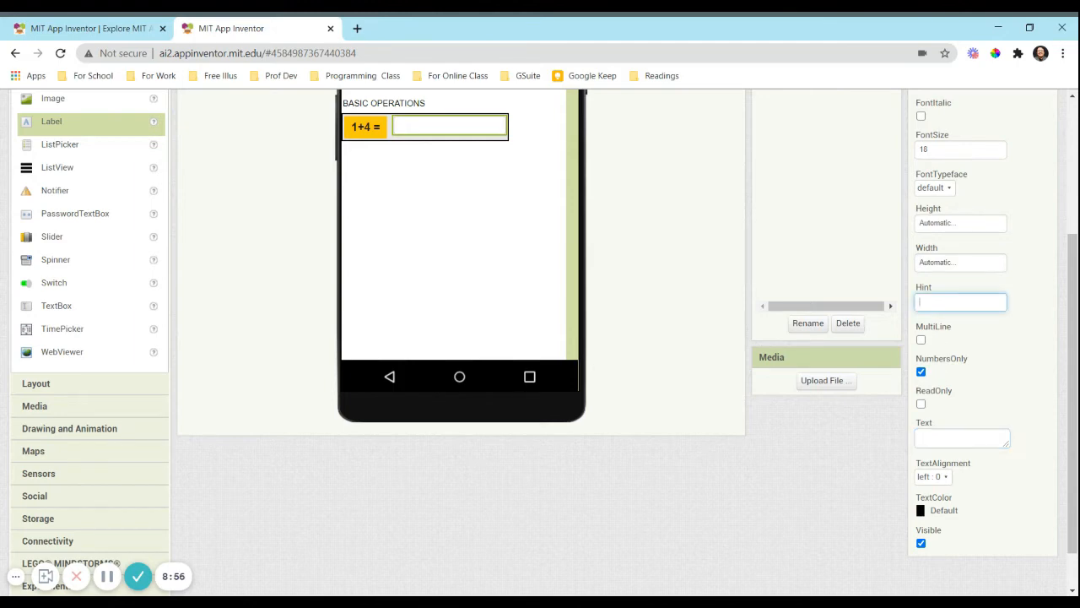
{"action": "left_click", "coordinate": [844, 458]}
{"action": "scroll", "coordinate": [504, 258], "scroll_direction": "up", "scroll_amount": 2}
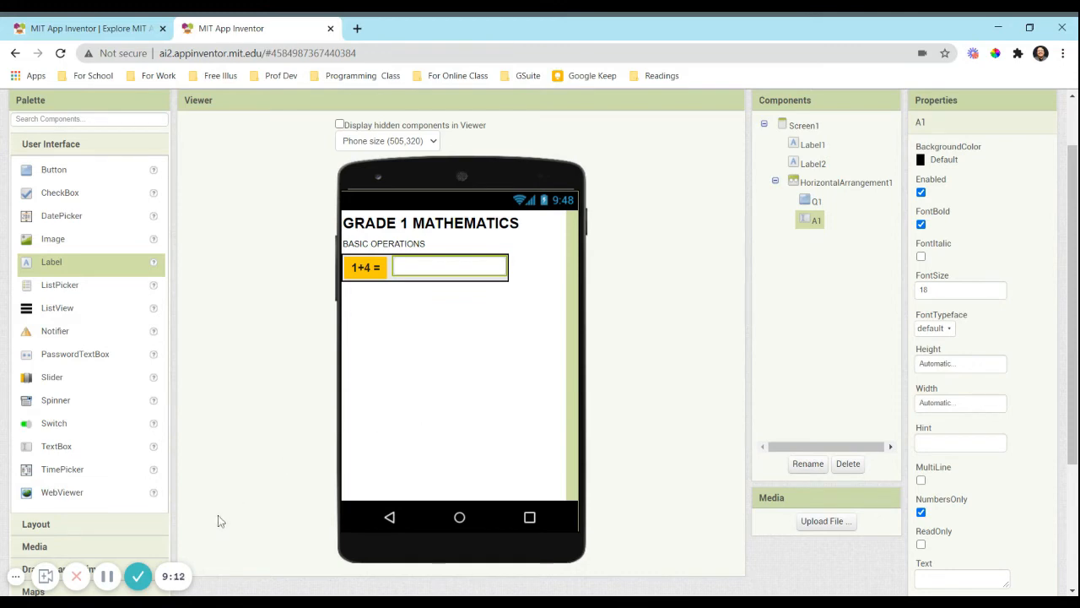
{"action": "left_click", "coordinate": [107, 577]}
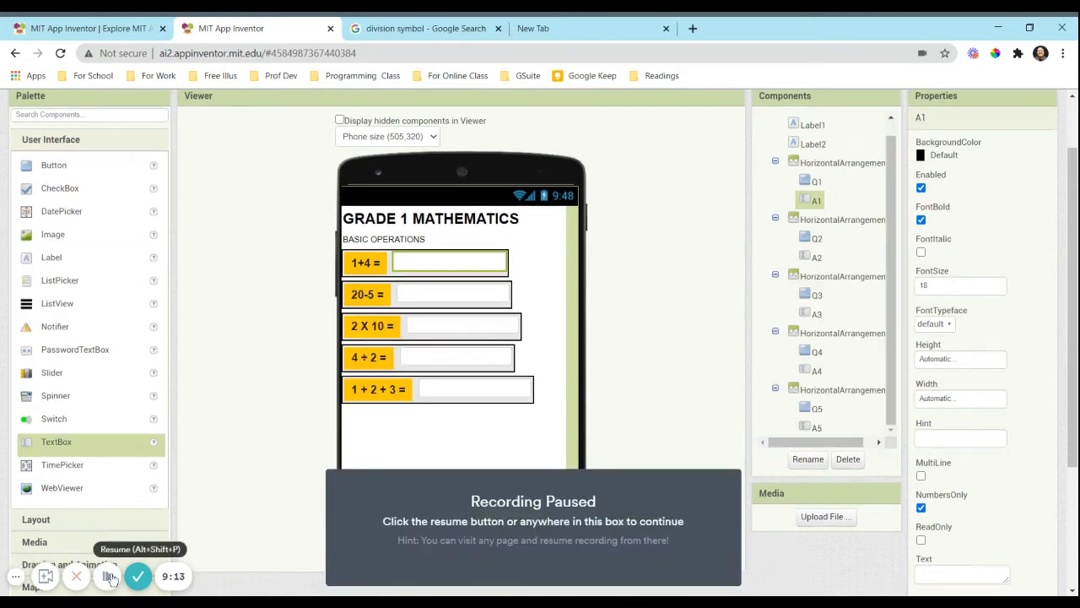
{"action": "left_click", "coordinate": [108, 576]}
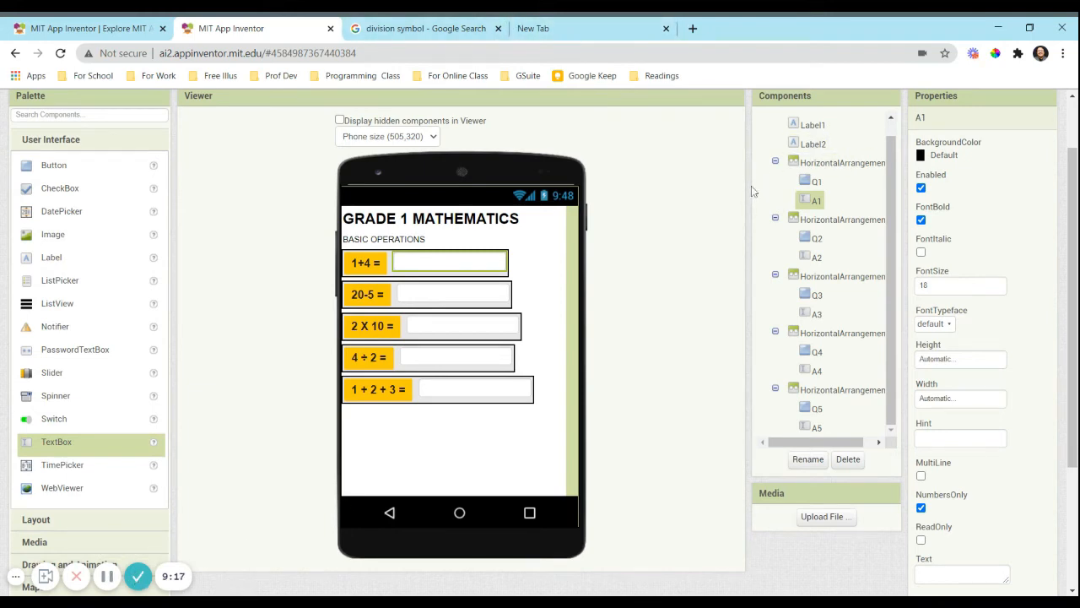
- Examine how the question buttons and answer boxes from Q1 to A3 are paired inside their horizontal arrangements
{"action": "left_click", "coordinate": [823, 186]}
{"action": "left_click", "coordinate": [815, 201]}
{"action": "left_click", "coordinate": [810, 239]}
{"action": "left_click", "coordinate": [815, 253]}
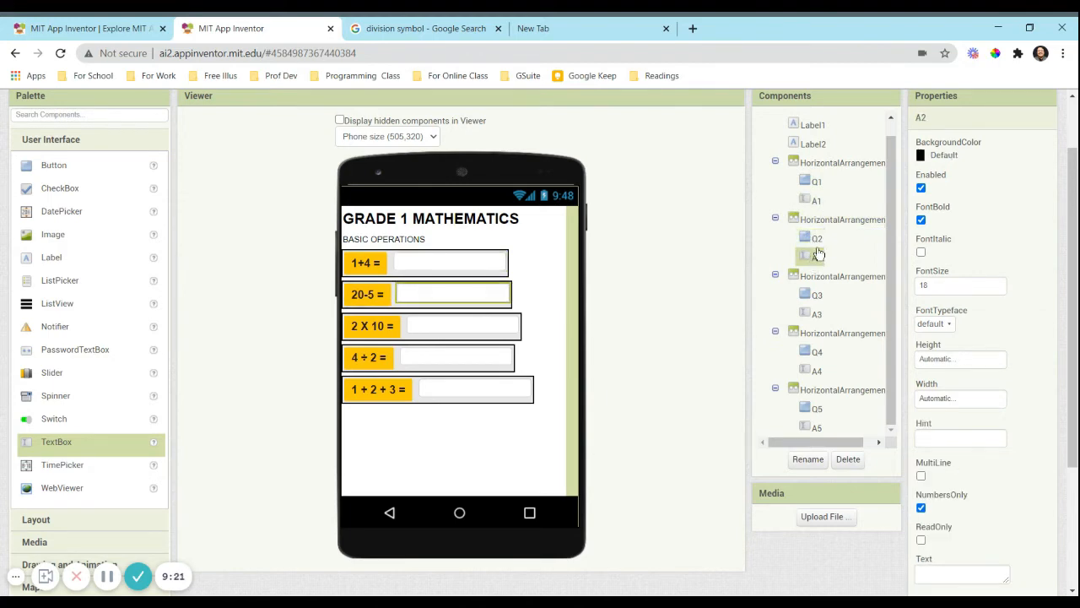
{"action": "left_click", "coordinate": [816, 240]}
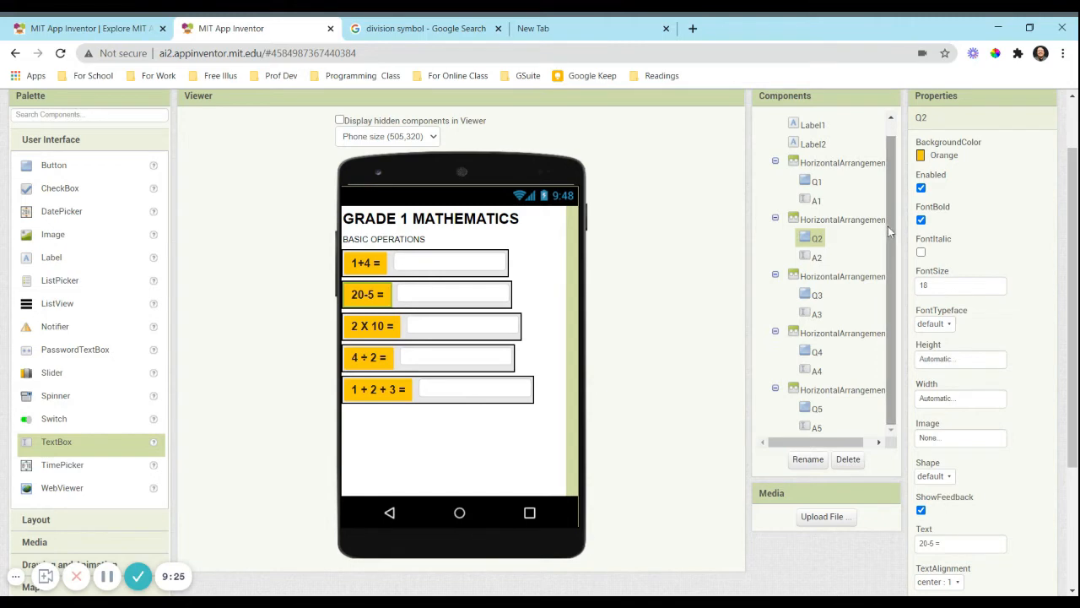
{"action": "left_click", "coordinate": [817, 256]}
{"action": "left_click", "coordinate": [819, 240]}
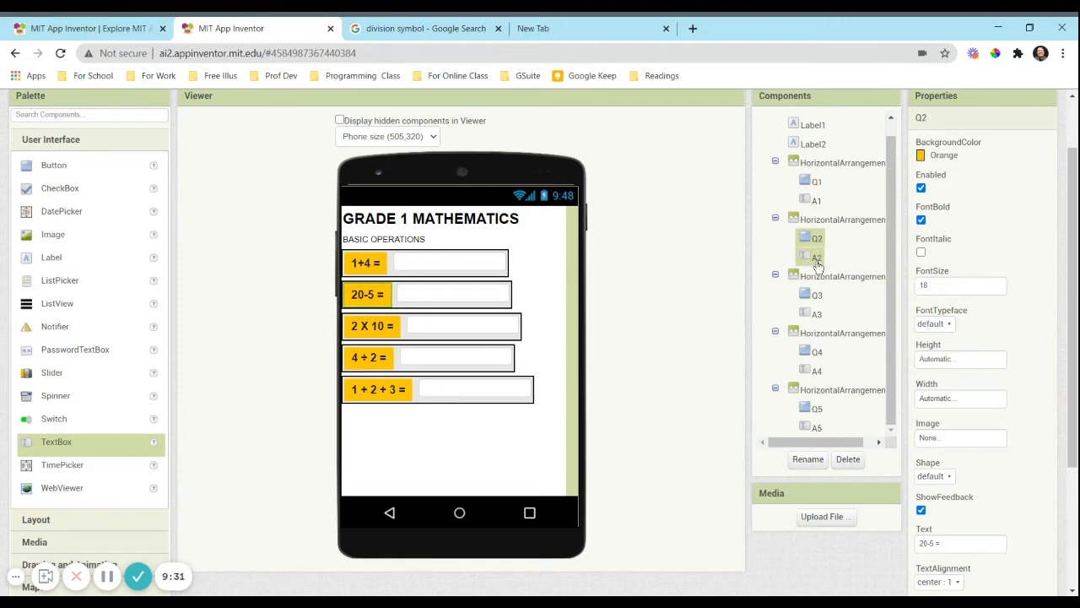
{"action": "left_click", "coordinate": [817, 261]}
{"action": "left_click", "coordinate": [816, 294]}
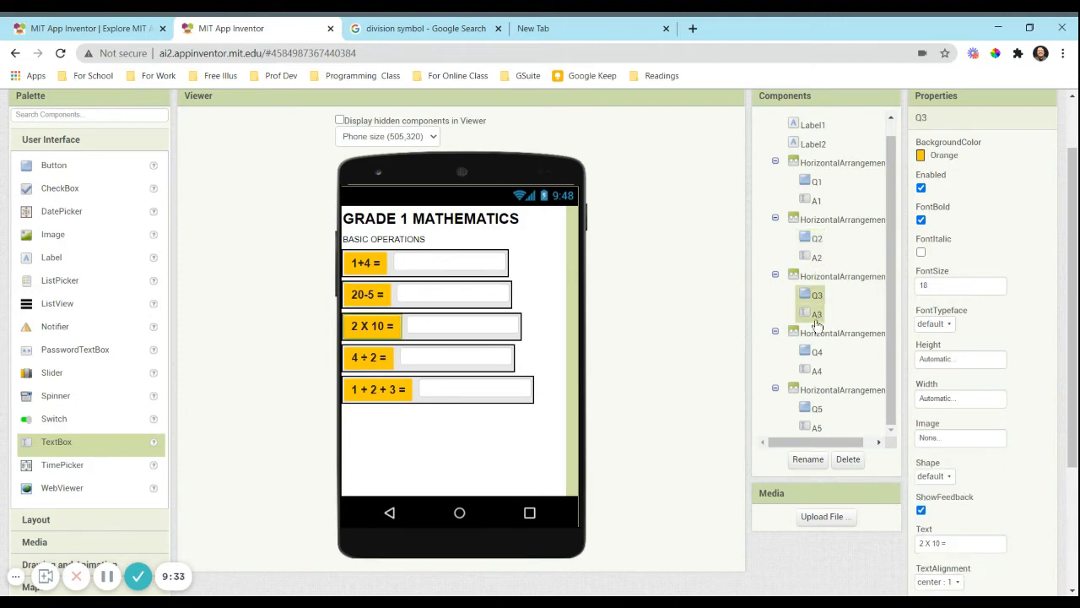
{"action": "left_click", "coordinate": [816, 317]}
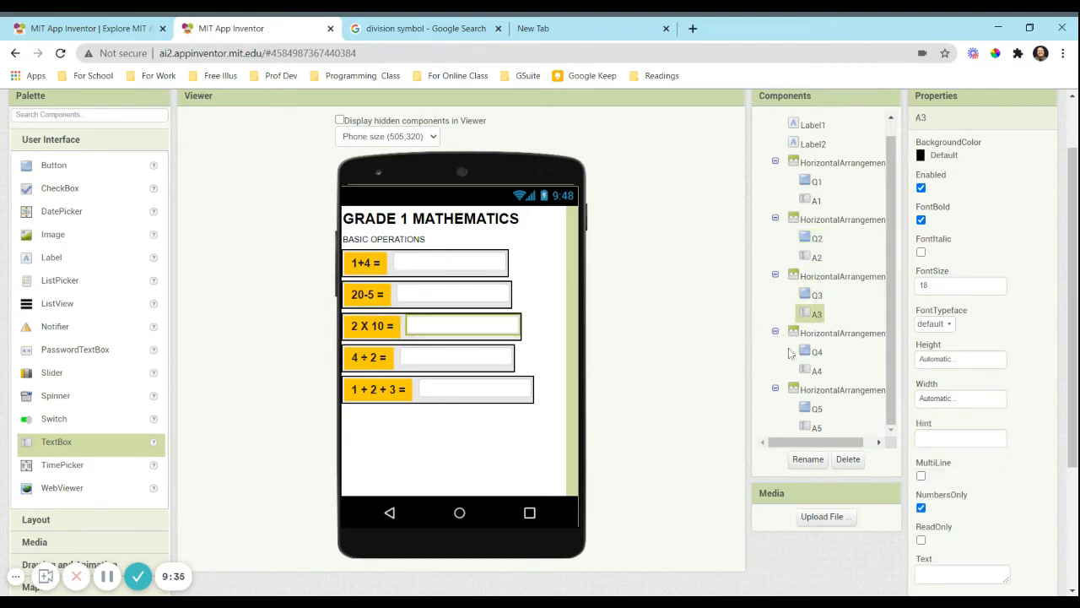
- Review each of the five orange question buttons, Q1 to Q5, in the phone preview
{"action": "left_click", "coordinate": [360, 265]}
{"action": "left_click", "coordinate": [362, 295]}
{"action": "left_click", "coordinate": [359, 326]}
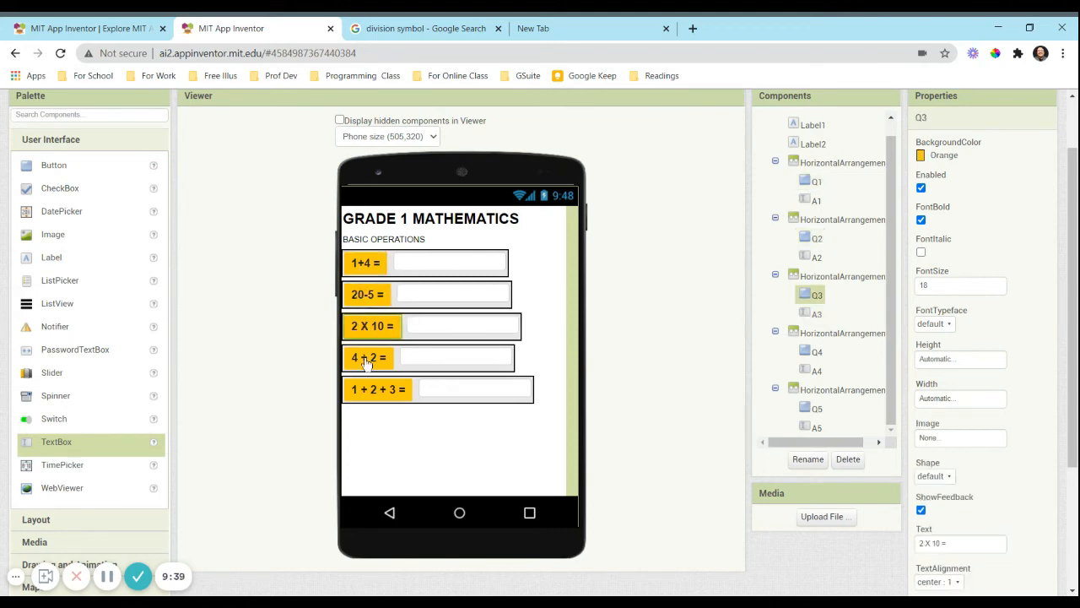
{"action": "left_click", "coordinate": [366, 358]}
{"action": "left_click", "coordinate": [363, 389]}
- Inspect the Q2 button's font size and text properties
{"action": "left_click", "coordinate": [382, 295]}
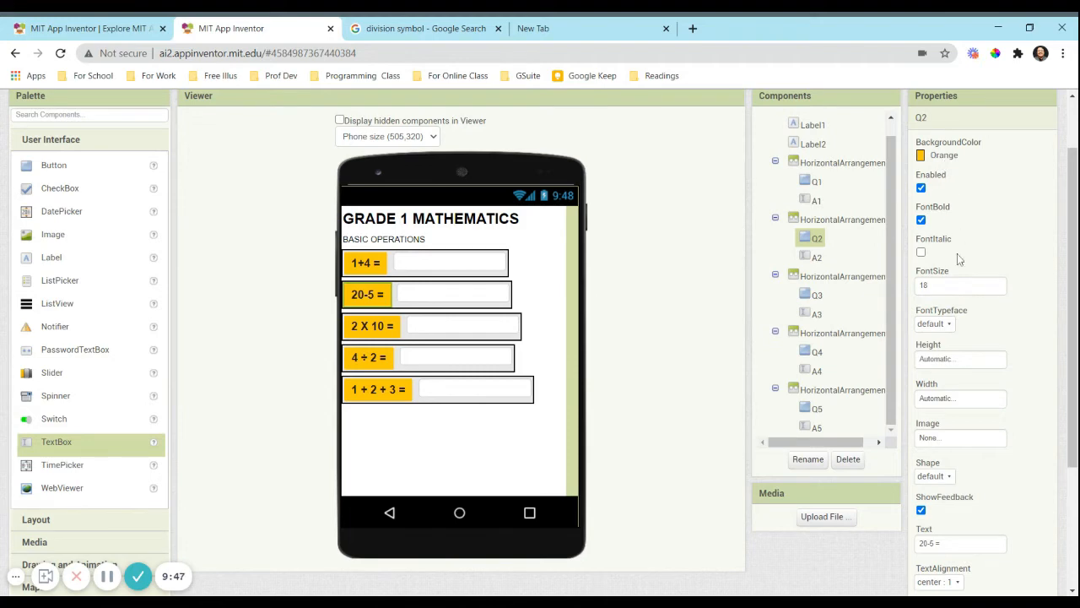
{"action": "left_click", "coordinate": [962, 286]}
{"action": "scroll", "coordinate": [983, 240], "scroll_direction": "down", "scroll_amount": 1}
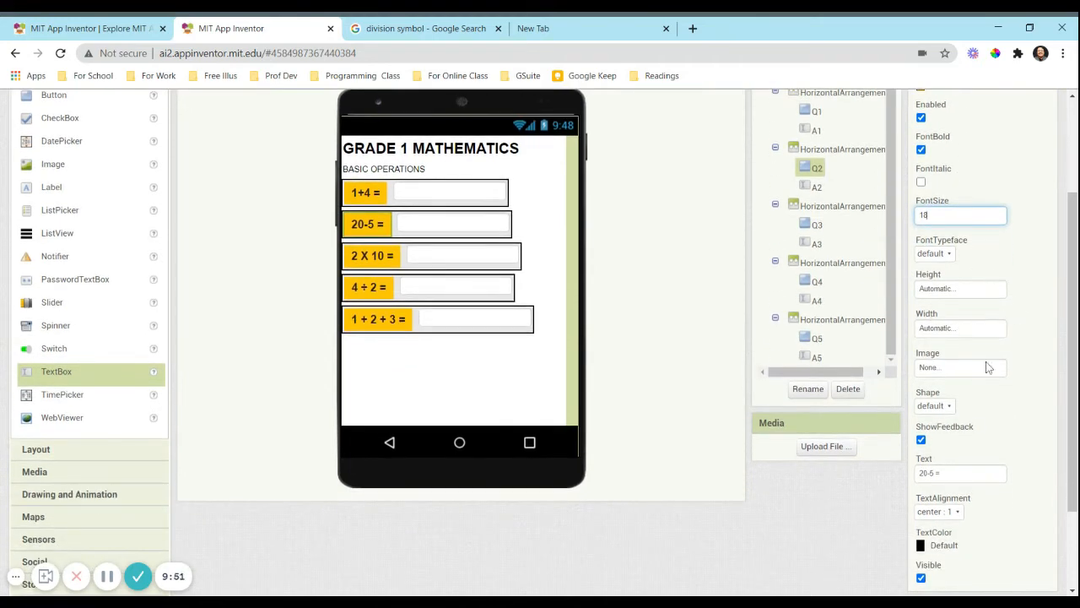
{"action": "left_click", "coordinate": [951, 473]}
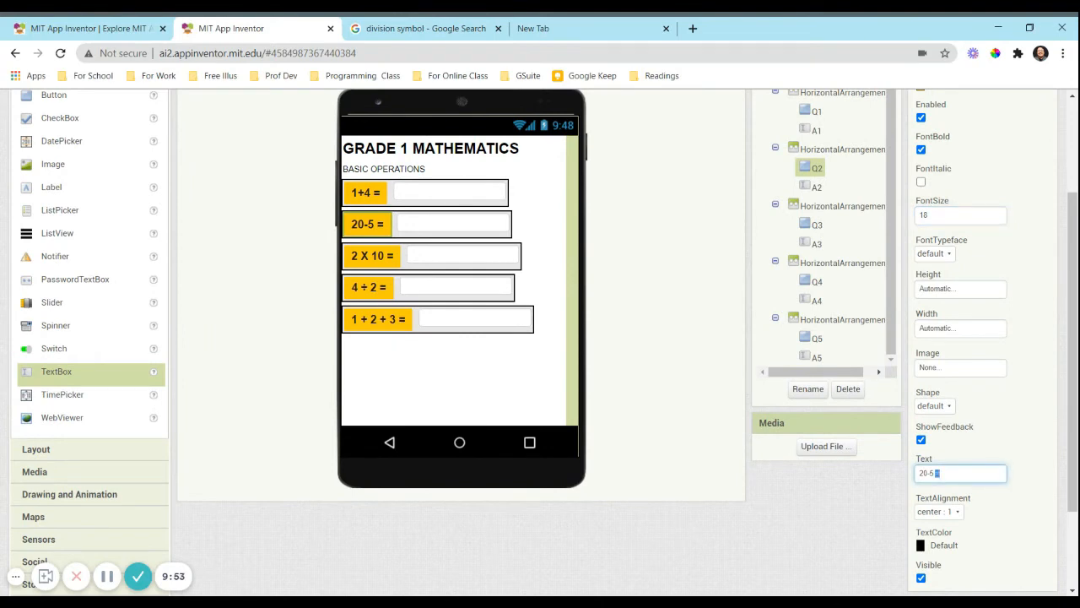
{"action": "left_click_drag", "start_coordinate": [935, 474], "coordinate": [911, 473]}
{"action": "left_click", "coordinate": [886, 491]}
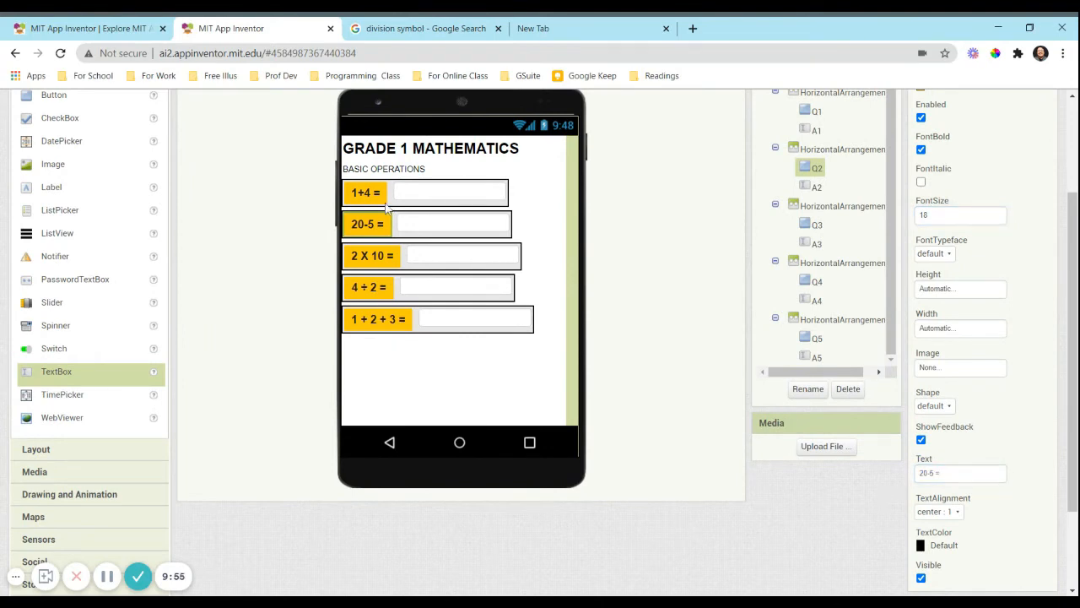
- Inspect the A2 text box's font size and hint properties
{"action": "left_click", "coordinate": [405, 223]}
{"action": "scroll", "coordinate": [968, 281], "scroll_direction": "up", "scroll_amount": 1}
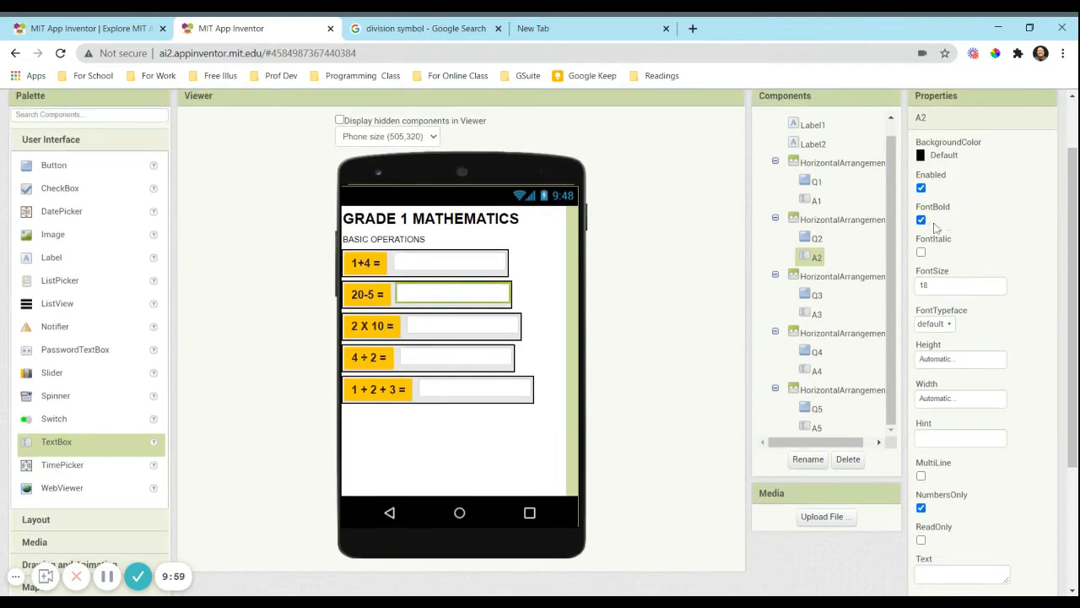
{"action": "left_click", "coordinate": [924, 286]}
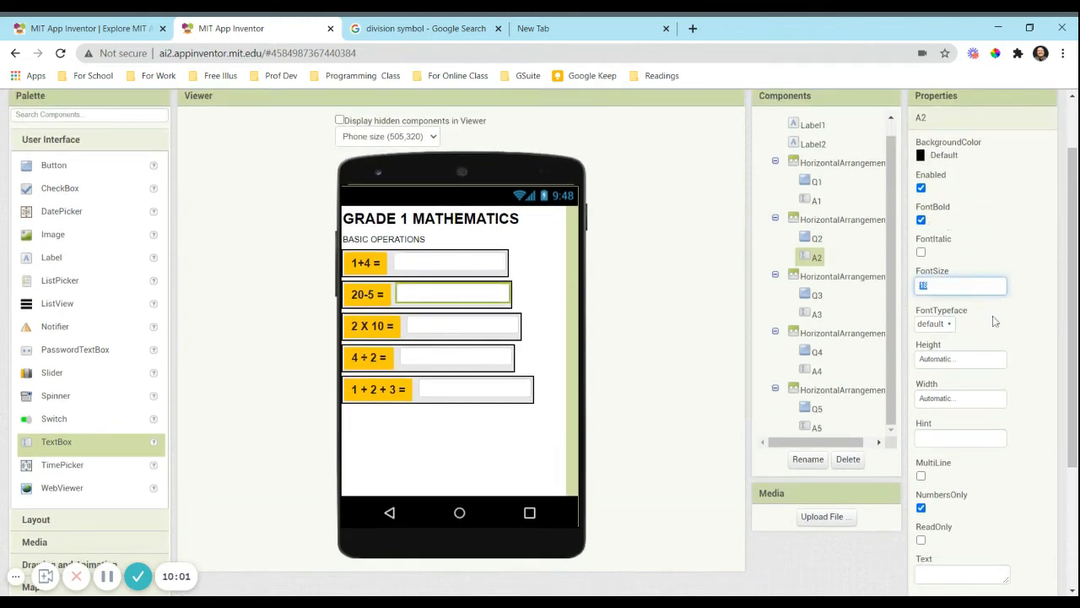
{"action": "left_click", "coordinate": [1023, 322]}
{"action": "scroll", "coordinate": [1023, 323], "scroll_direction": "down", "scroll_amount": 1}
{"action": "left_click", "coordinate": [962, 368]}
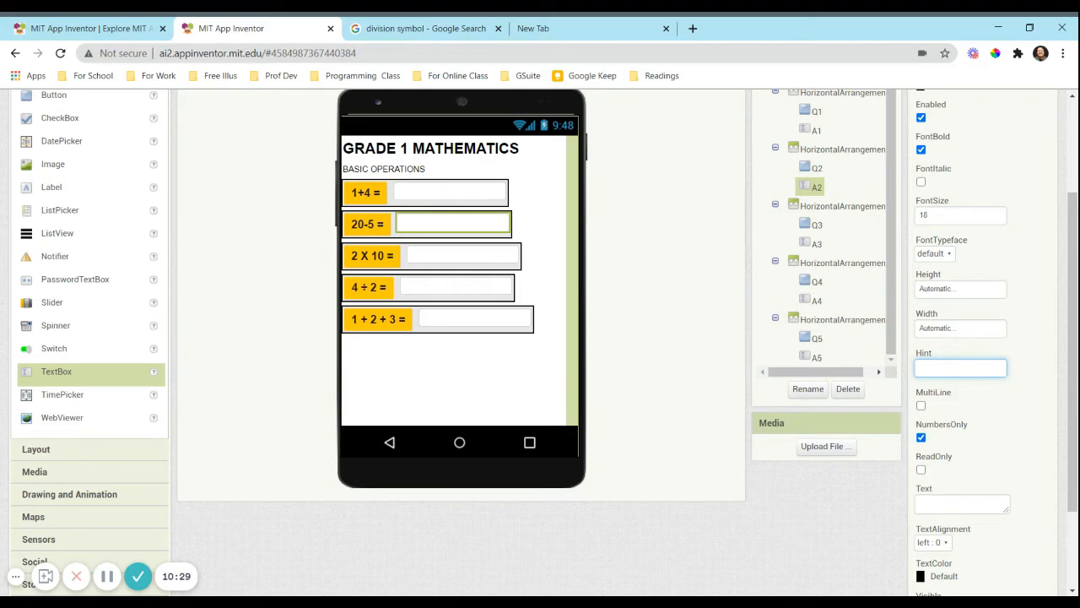
- Compare the properties of the Q1 and Q2 buttons with those of their answer boxes A1 and A2
{"action": "left_click", "coordinate": [450, 192]}
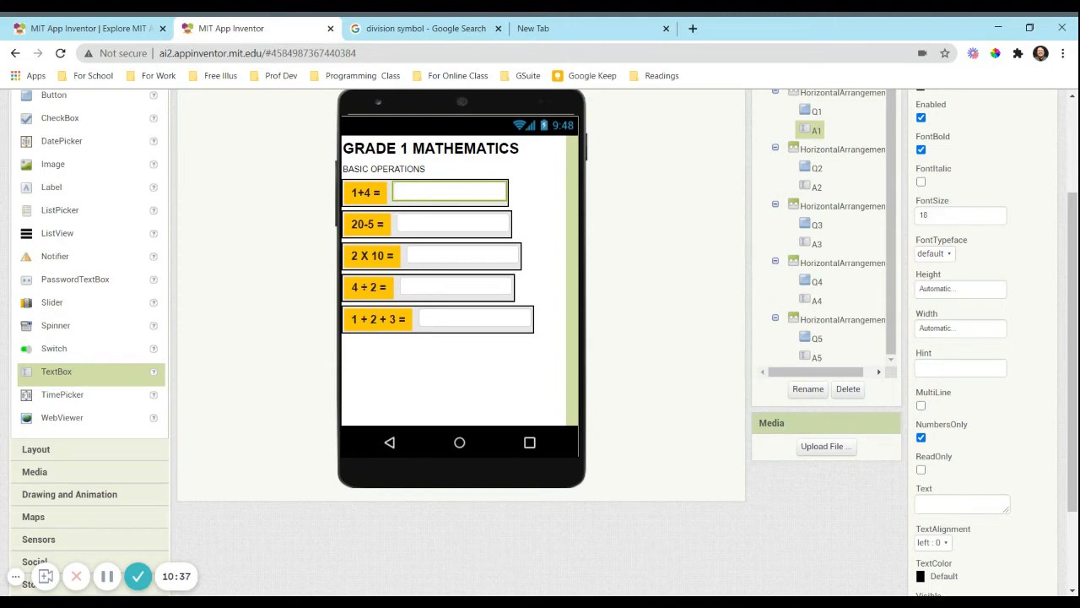
{"action": "left_click", "coordinate": [381, 197]}
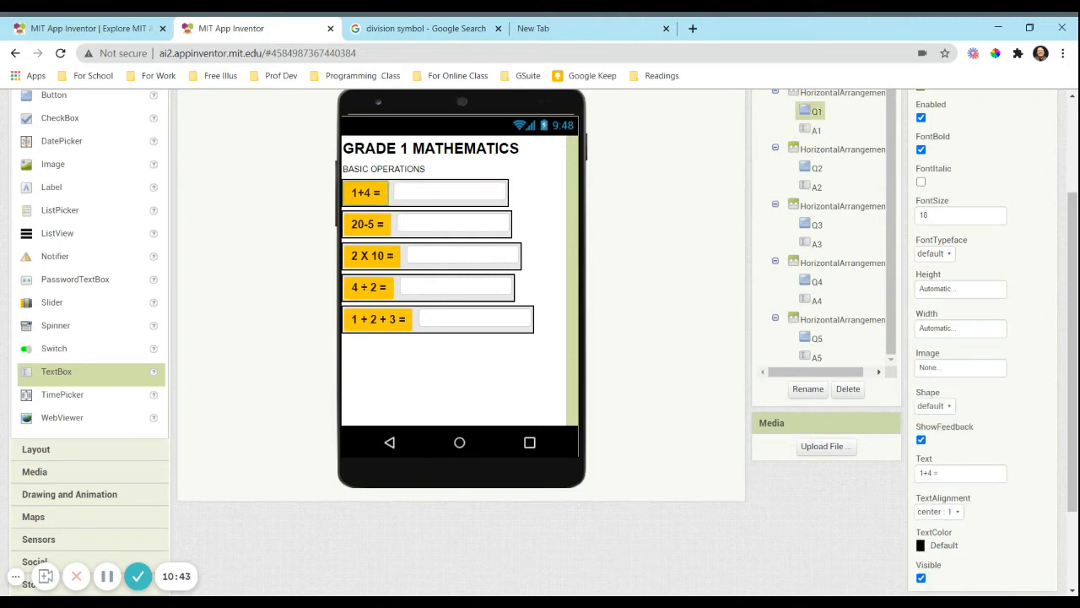
{"action": "left_click", "coordinate": [441, 192]}
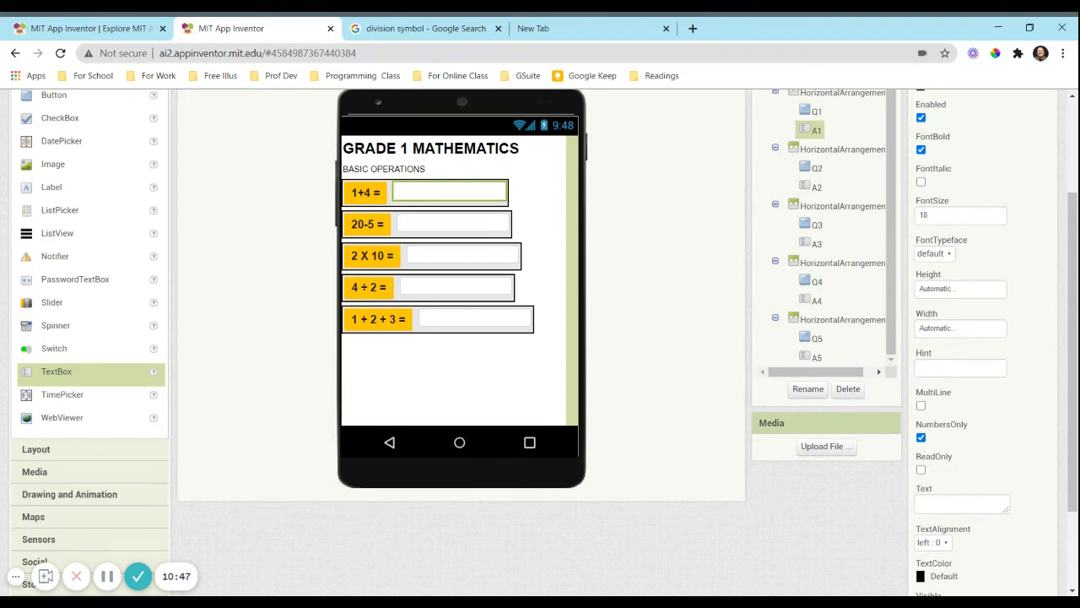
{"action": "left_click", "coordinate": [366, 195]}
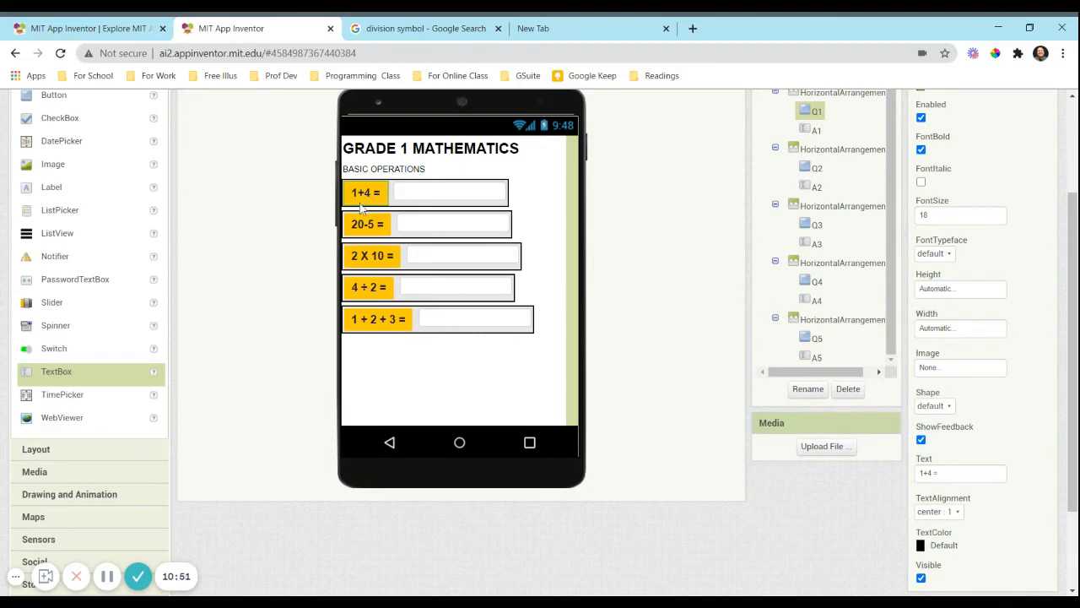
{"action": "left_click", "coordinate": [367, 228]}
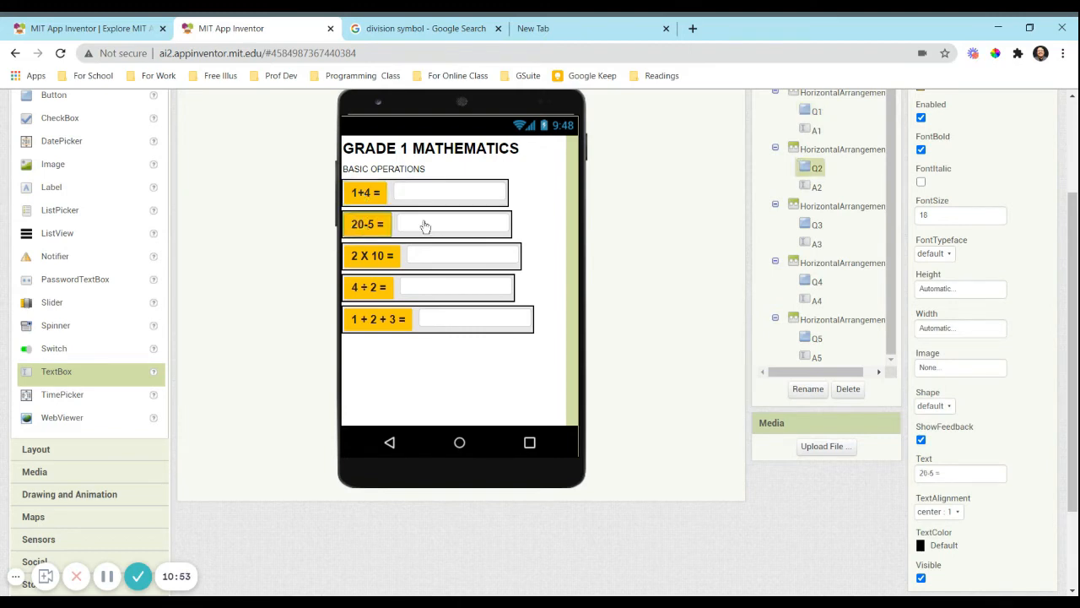
{"action": "left_click", "coordinate": [452, 224]}
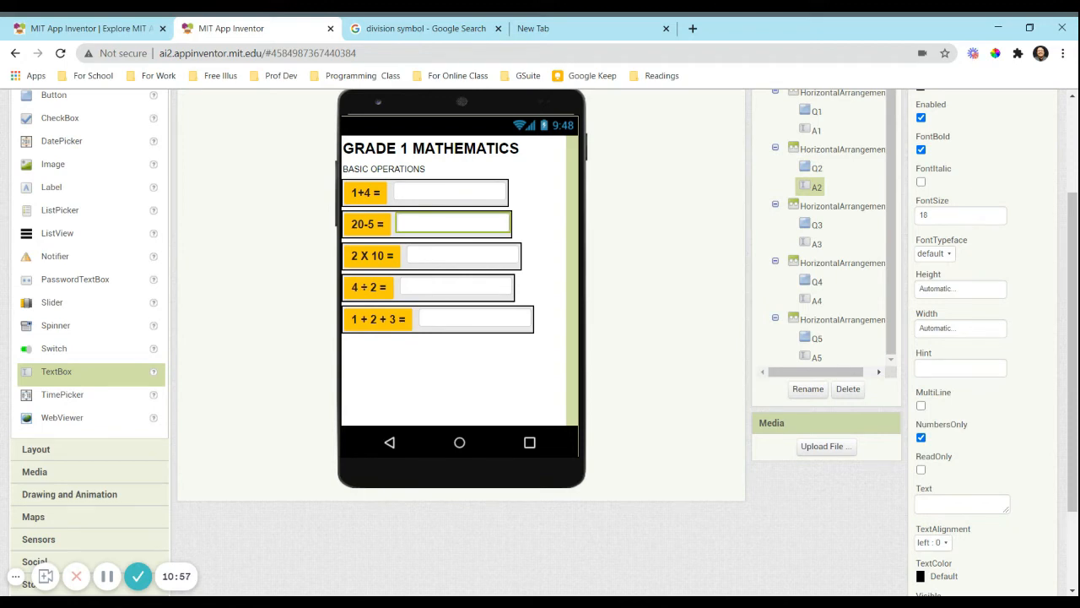
- Switch to the blocks editor and add a "when Q1.Click" event block to the workspace
{"action": "scroll", "coordinate": [580, 243], "scroll_direction": "up", "scroll_amount": 3}
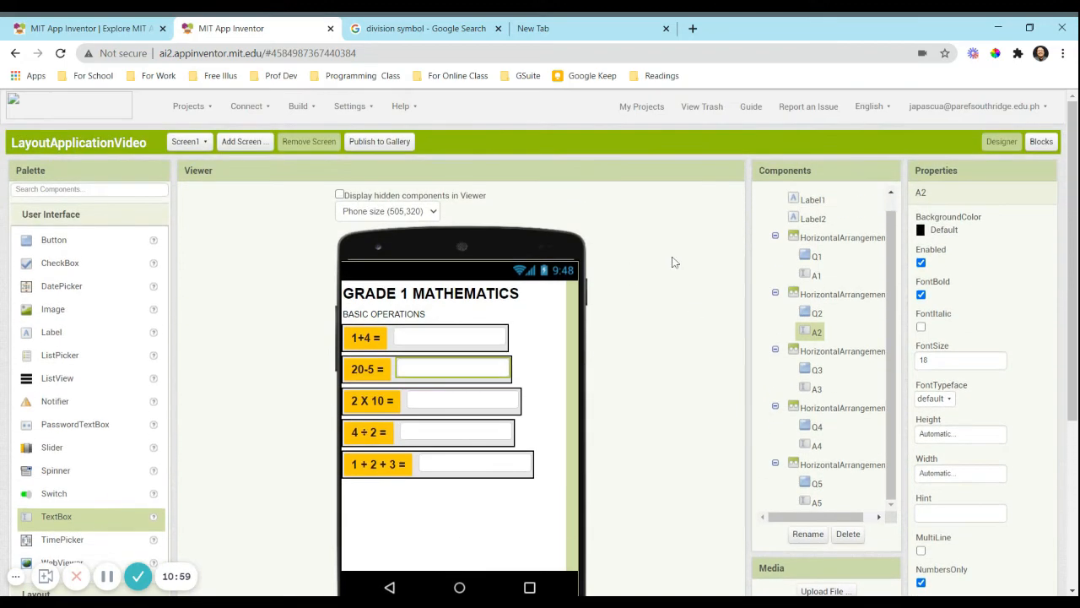
{"action": "left_click", "coordinate": [1043, 141]}
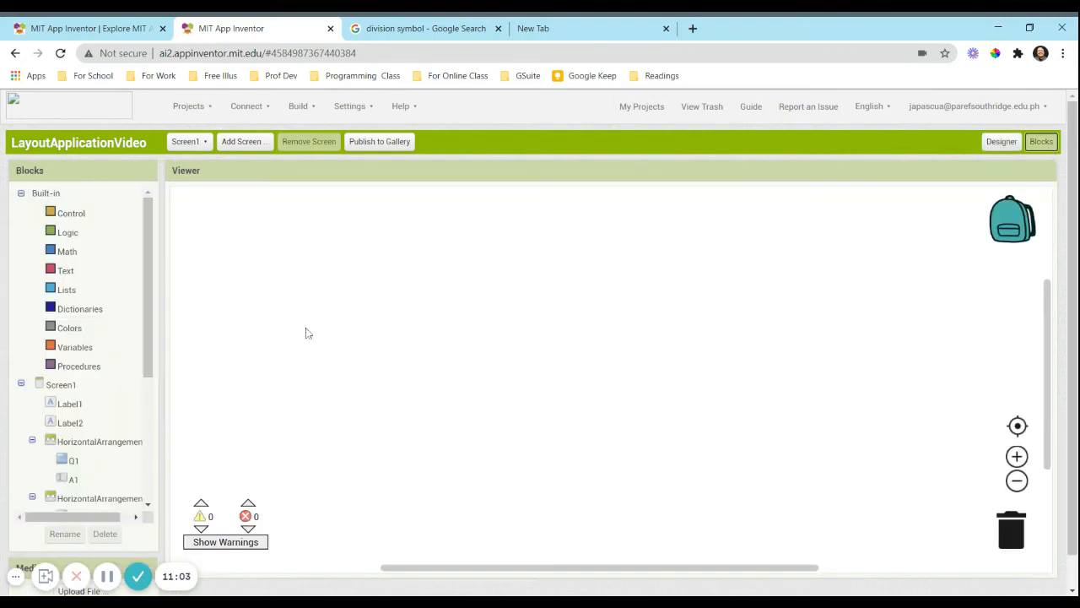
{"action": "left_click_drag", "start_coordinate": [150, 268], "coordinate": [174, 413]}
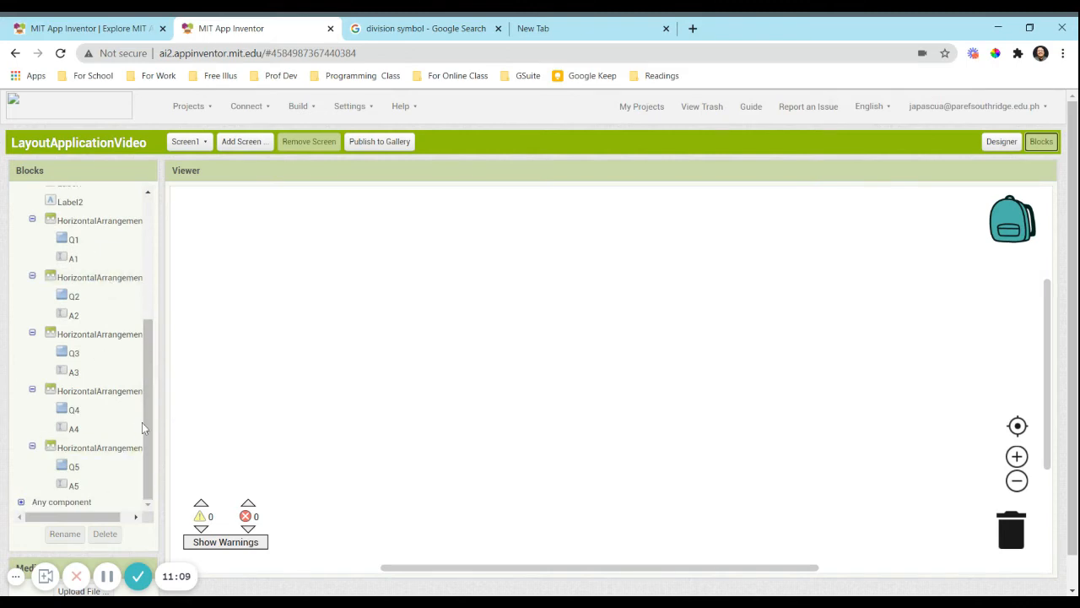
{"action": "left_click_drag", "start_coordinate": [145, 428], "coordinate": [142, 325]}
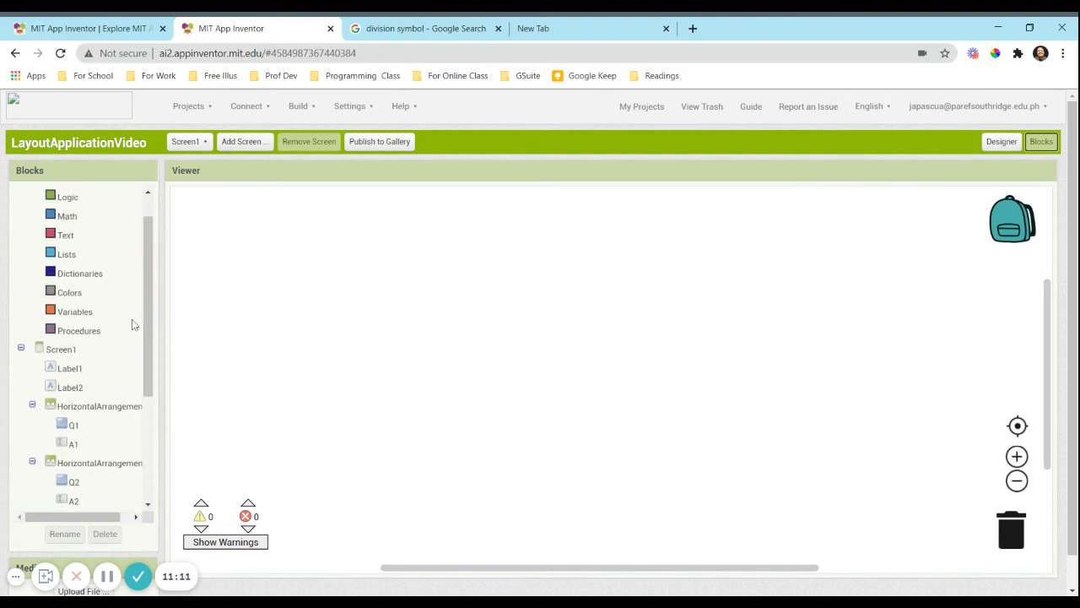
{"action": "left_click", "coordinate": [74, 426]}
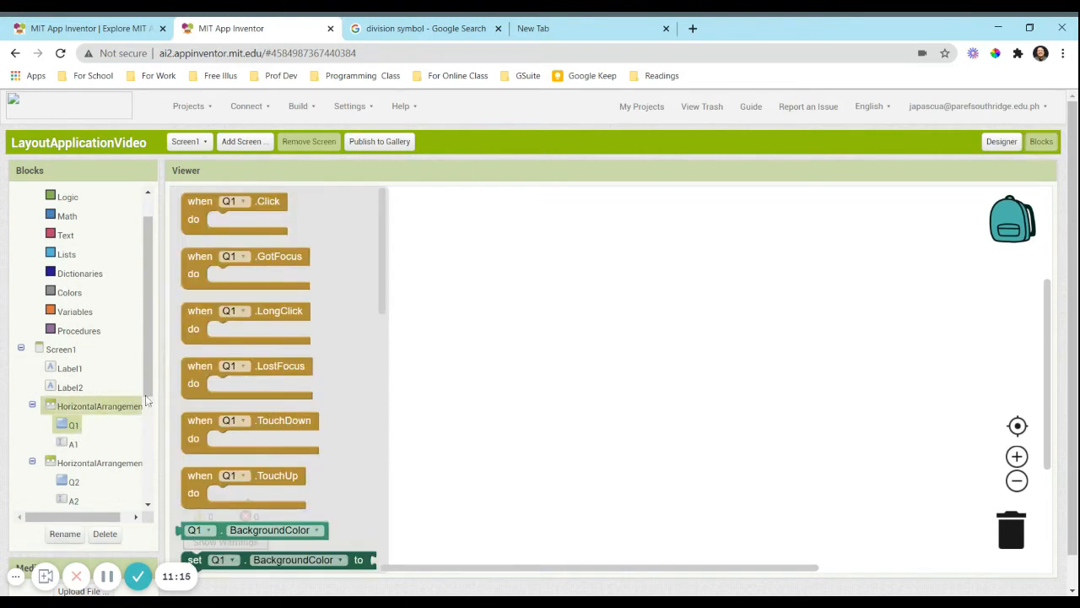
{"action": "left_click_drag", "start_coordinate": [194, 223], "coordinate": [382, 284]}
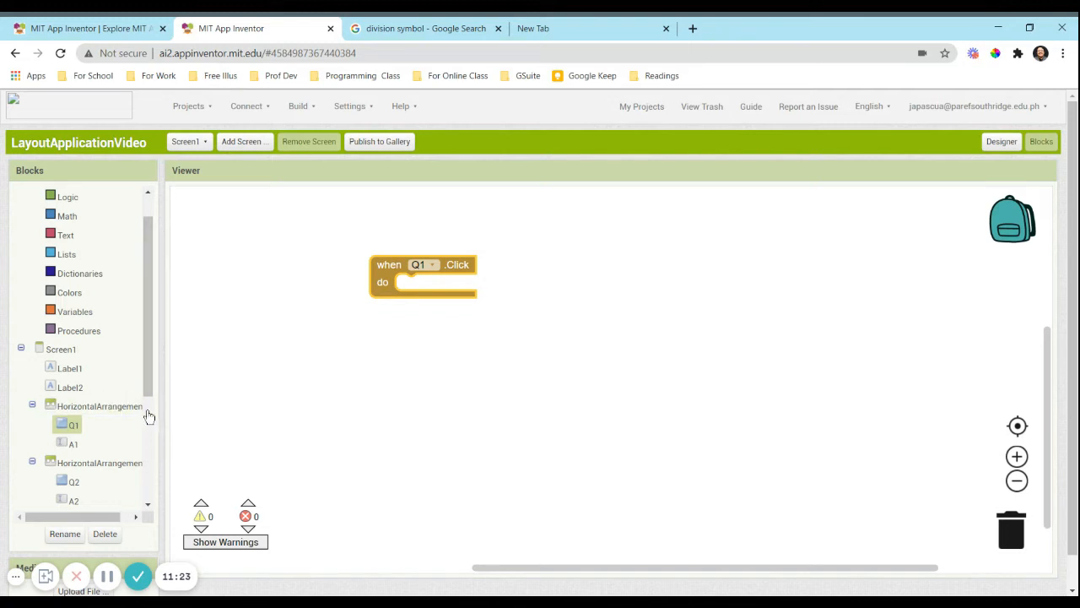
- Inside the Q1 click event, add a "set A1.Text to" block and attach an empty text string to it
{"action": "left_click", "coordinate": [72, 446]}
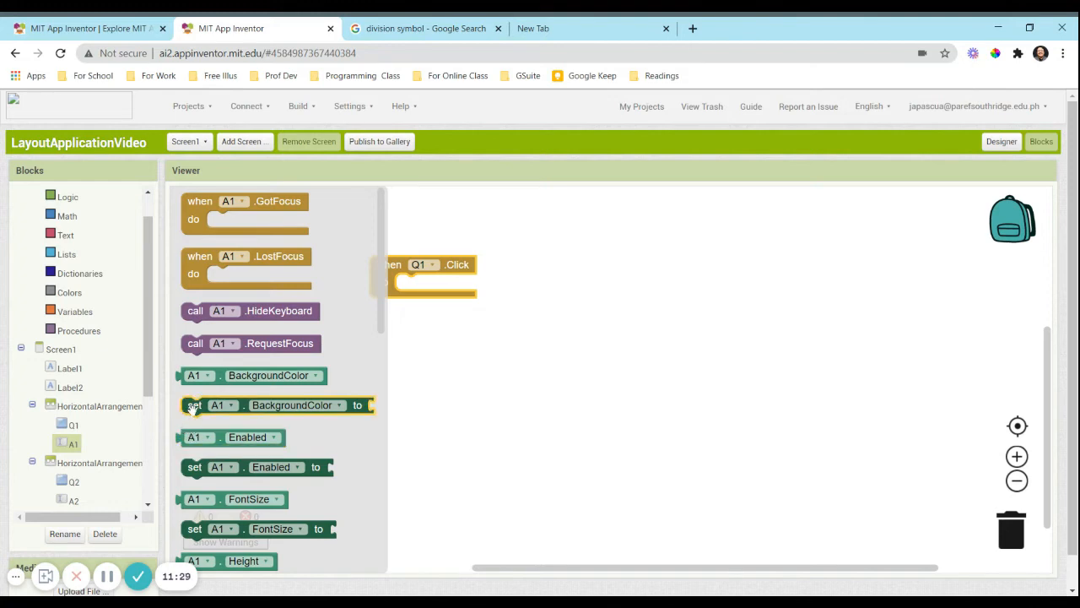
{"action": "mouse_move", "coordinate": [194, 407]}
{"action": "left_mouse_down"}
{"action": "mouse_move", "coordinate": [381, 384]}
{"action": "mouse_move", "coordinate": [405, 368]}
{"action": "mouse_move", "coordinate": [410, 284]}
{"action": "left_mouse_up"}
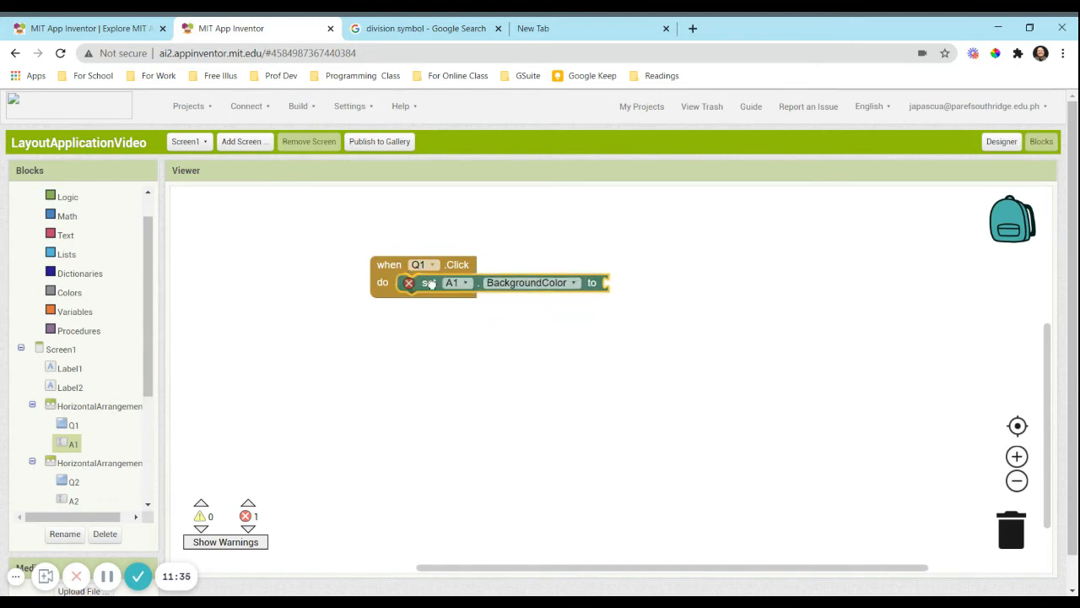
{"action": "left_click", "coordinate": [546, 283]}
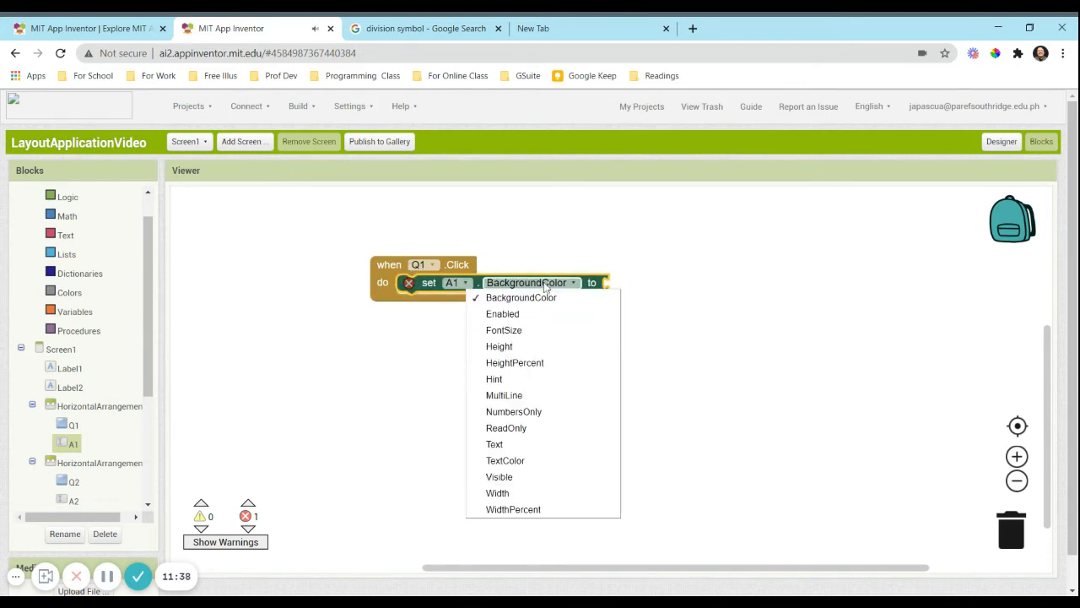
{"action": "left_click", "coordinate": [498, 445]}
{"action": "left_click_drag", "start_coordinate": [426, 282], "coordinate": [429, 279]}
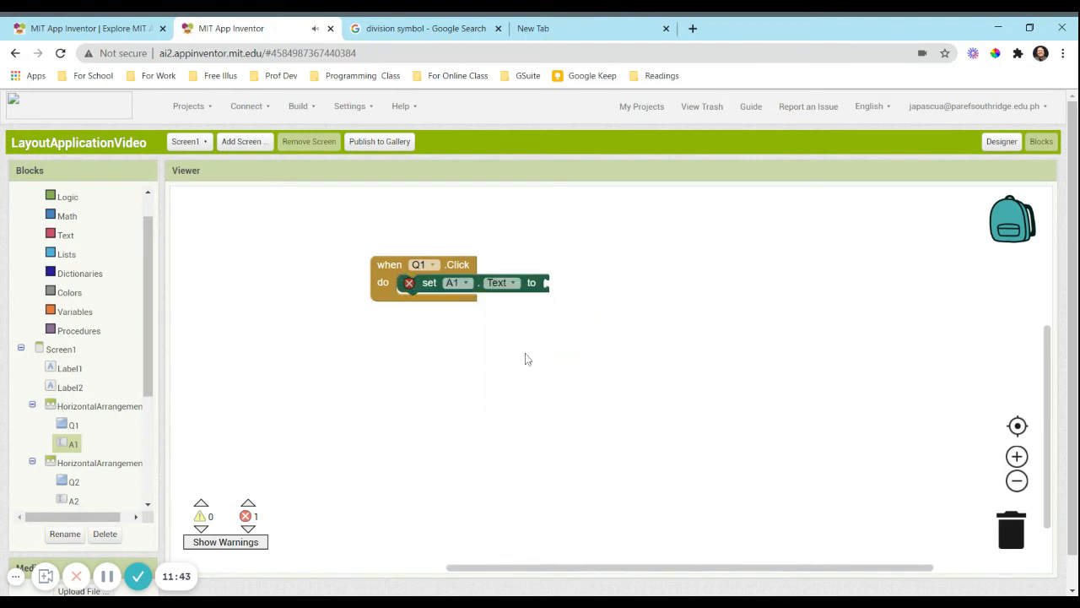
{"action": "left_click", "coordinate": [70, 243]}
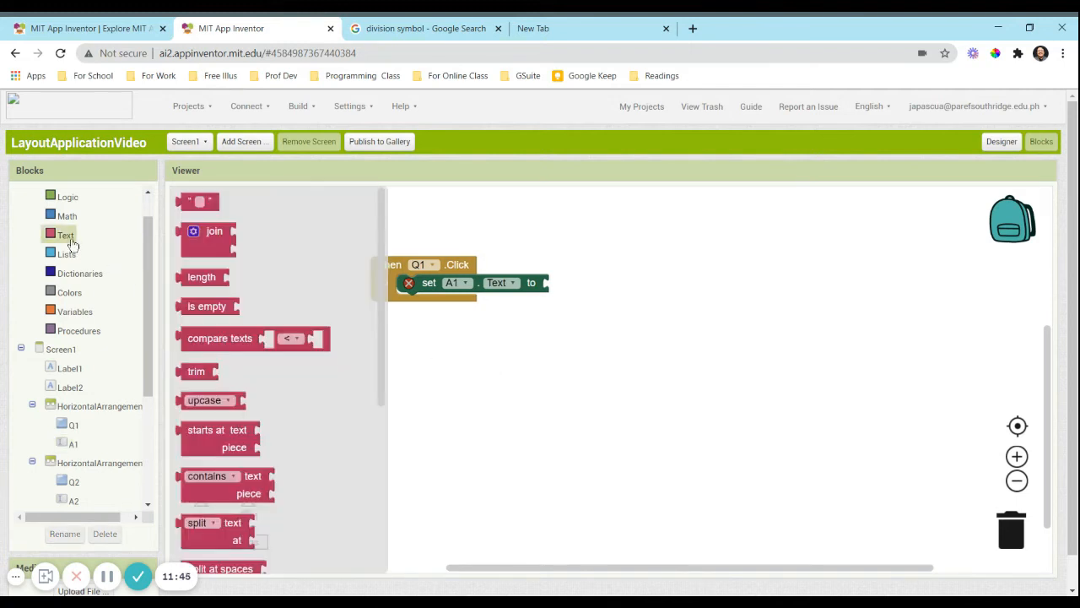
{"action": "left_click_drag", "start_coordinate": [192, 200], "coordinate": [557, 281]}
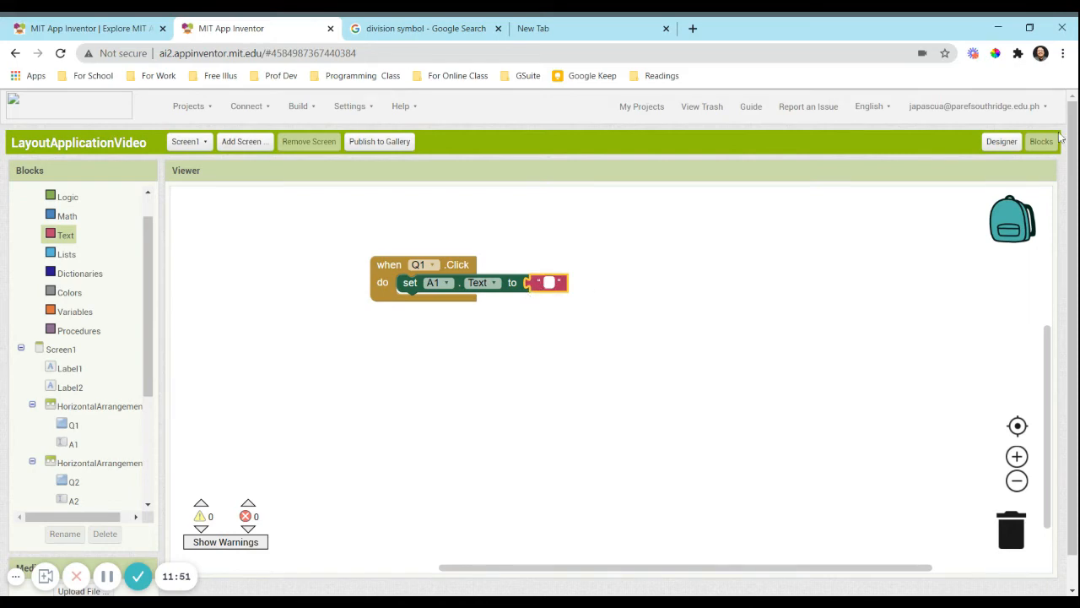
- Check the Q1 question in the Designer, return to the blocks editor and set the A1.Text string to 5
{"action": "left_click", "coordinate": [1002, 141]}
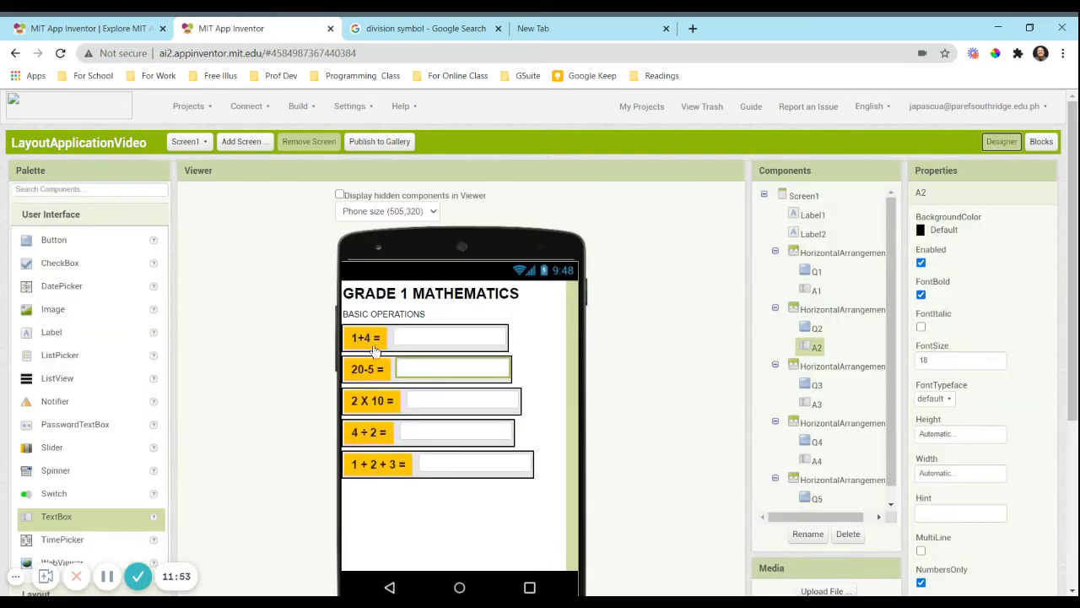
{"action": "left_click", "coordinate": [1039, 146]}
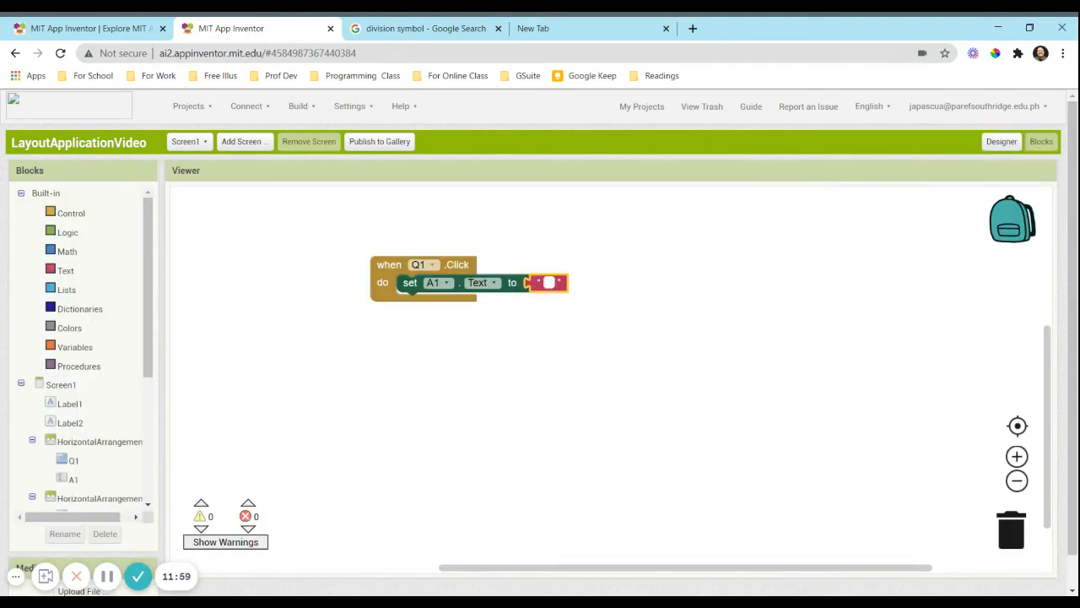
{"action": "type", "text": "5"}
{"action": "left_click", "coordinate": [541, 360]}
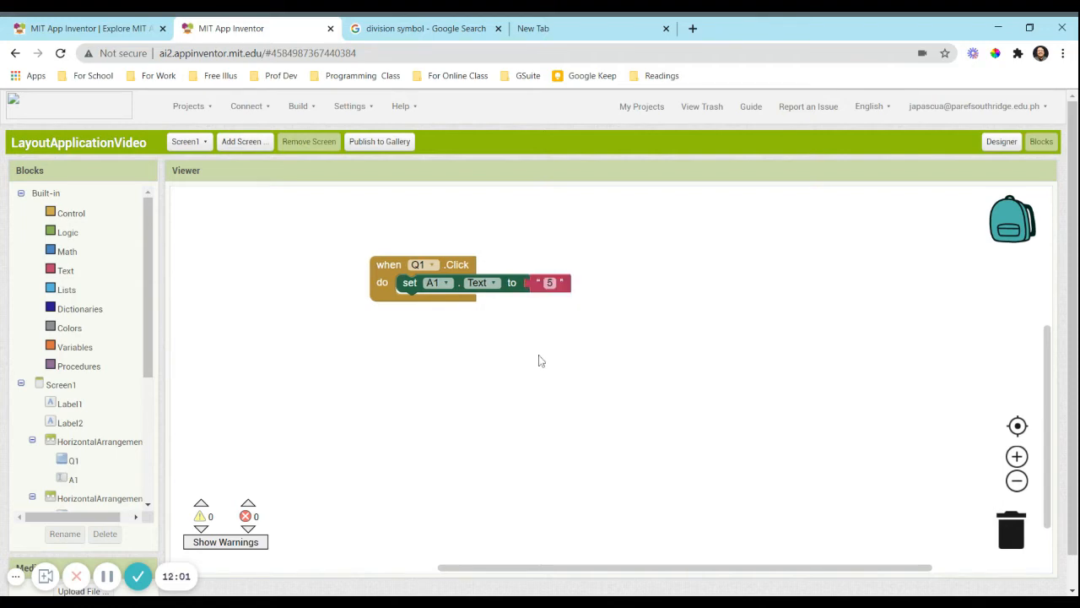
- Add a "when Q2.Click" event block containing a "set A2" block switched to the Text property
{"action": "left_click_drag", "start_coordinate": [151, 312], "coordinate": [153, 372]}
{"action": "left_click", "coordinate": [69, 417]}
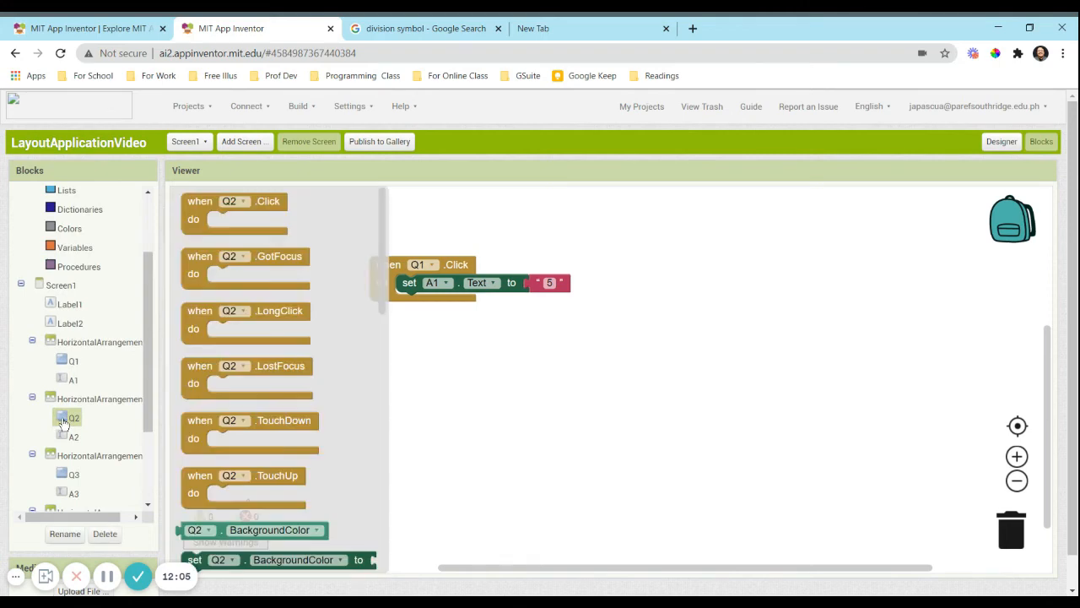
{"action": "left_click_drag", "start_coordinate": [195, 219], "coordinate": [383, 342]}
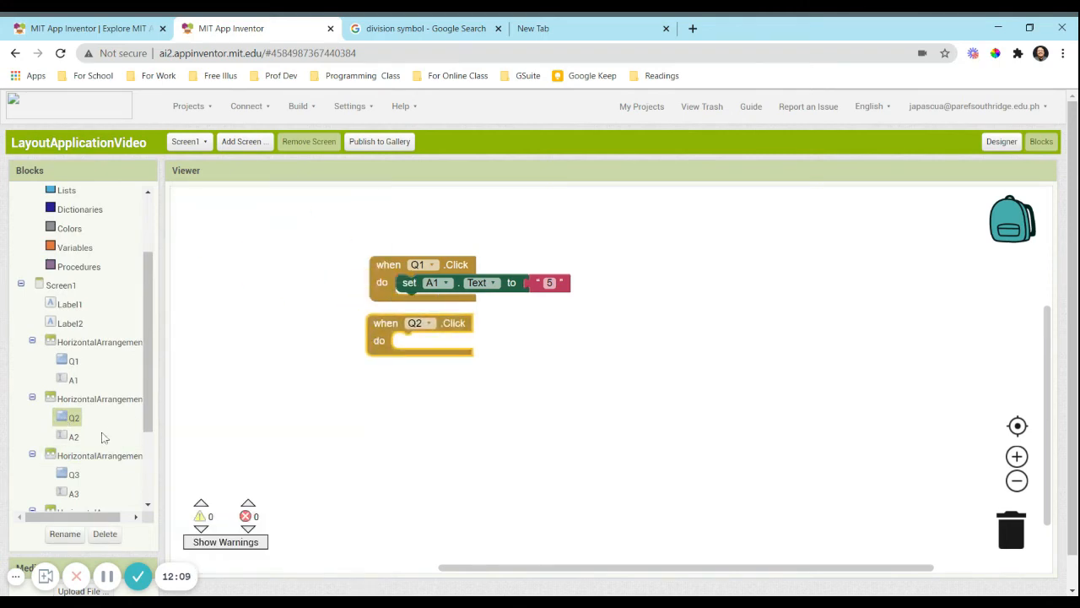
{"action": "left_click", "coordinate": [74, 436]}
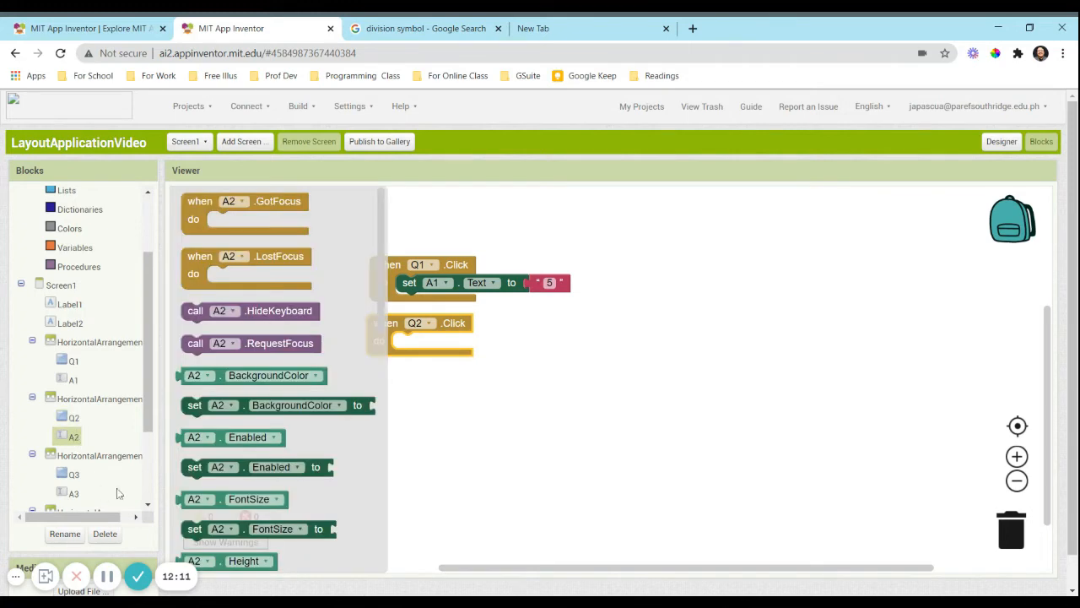
{"action": "mouse_move", "coordinate": [193, 406]}
{"action": "left_mouse_down"}
{"action": "mouse_move", "coordinate": [335, 383]}
{"action": "mouse_move", "coordinate": [429, 343]}
{"action": "left_mouse_up"}
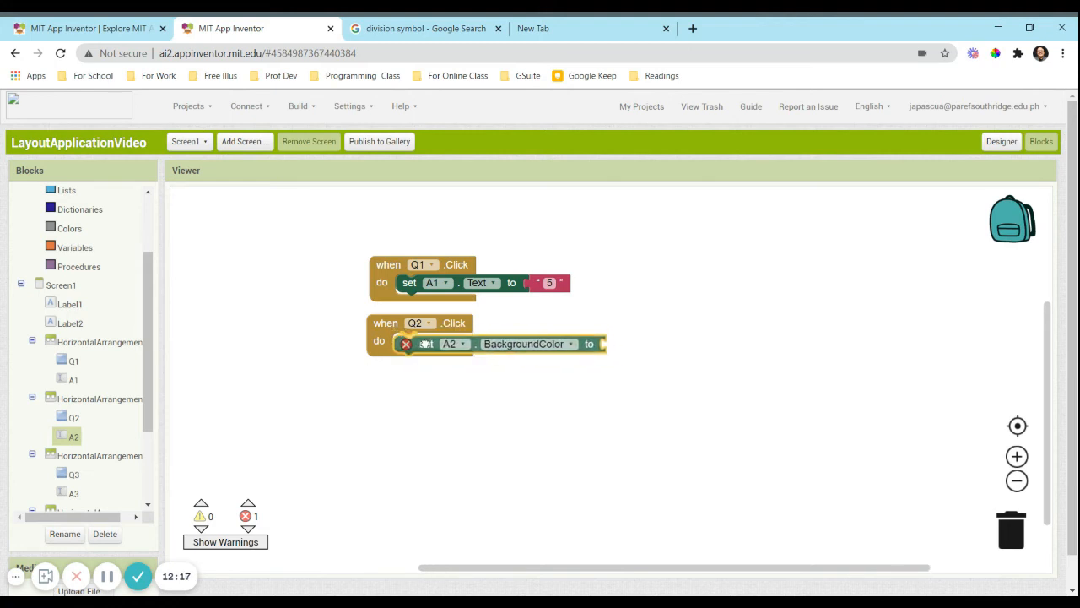
{"action": "left_click", "coordinate": [557, 346]}
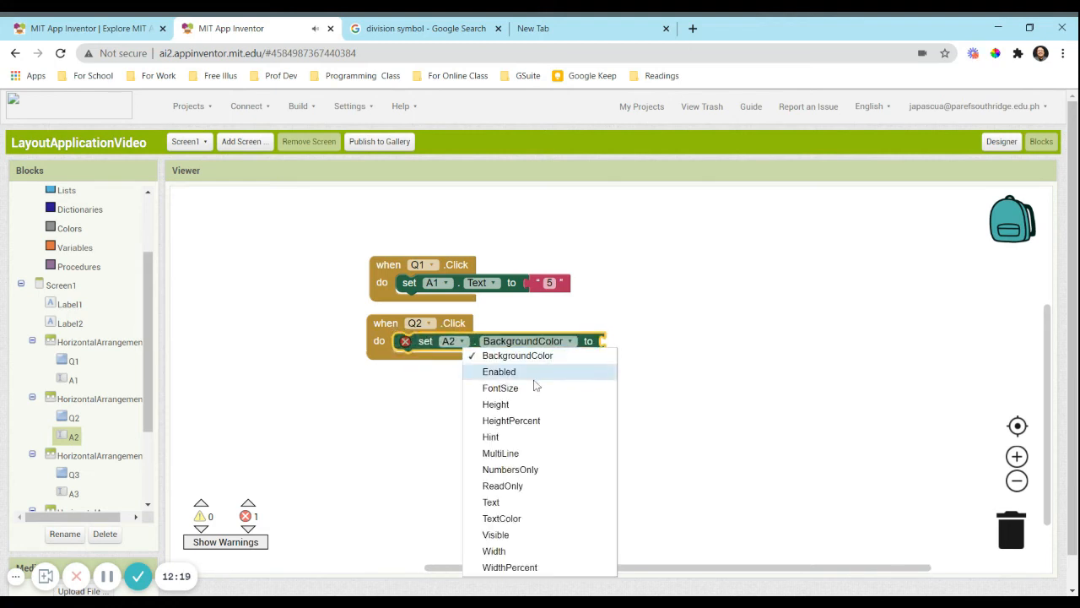
{"action": "left_click", "coordinate": [495, 503]}
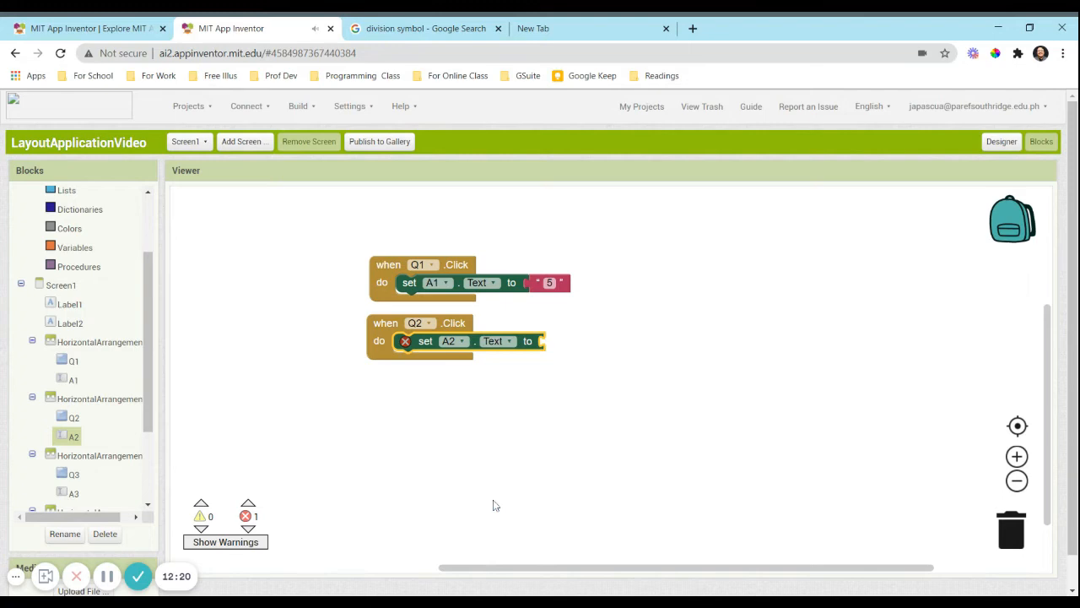
- Duplicate the "5" text string and attach the copy to the "set A2.Text to" block
{"action": "left_click", "coordinate": [555, 402]}
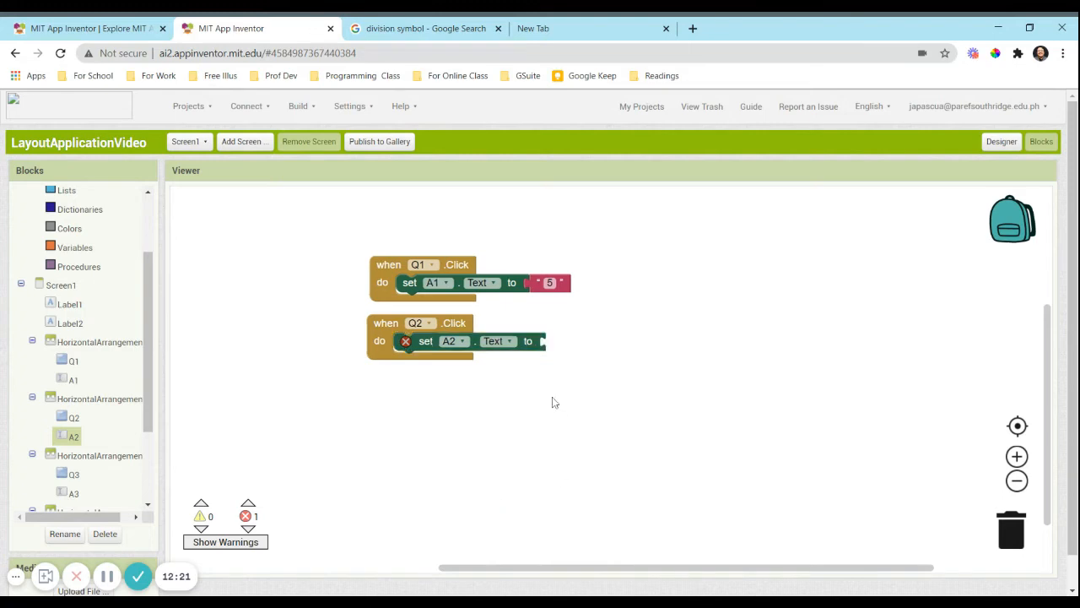
{"action": "right_click", "coordinate": [546, 283]}
{"action": "left_click", "coordinate": [566, 297]}
{"action": "left_click_drag", "start_coordinate": [557, 311], "coordinate": [554, 343]}
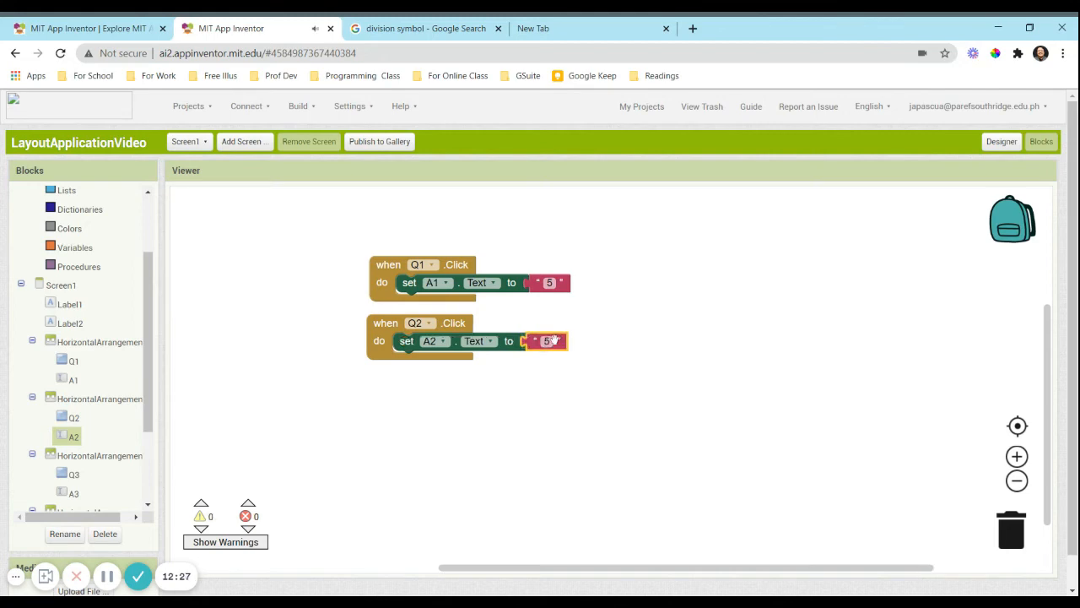
- Check the Q2 question in the Designer, return to the blocks and change the A2.Text string to 15
{"action": "left_click", "coordinate": [549, 341]}
{"action": "left_click", "coordinate": [998, 144]}
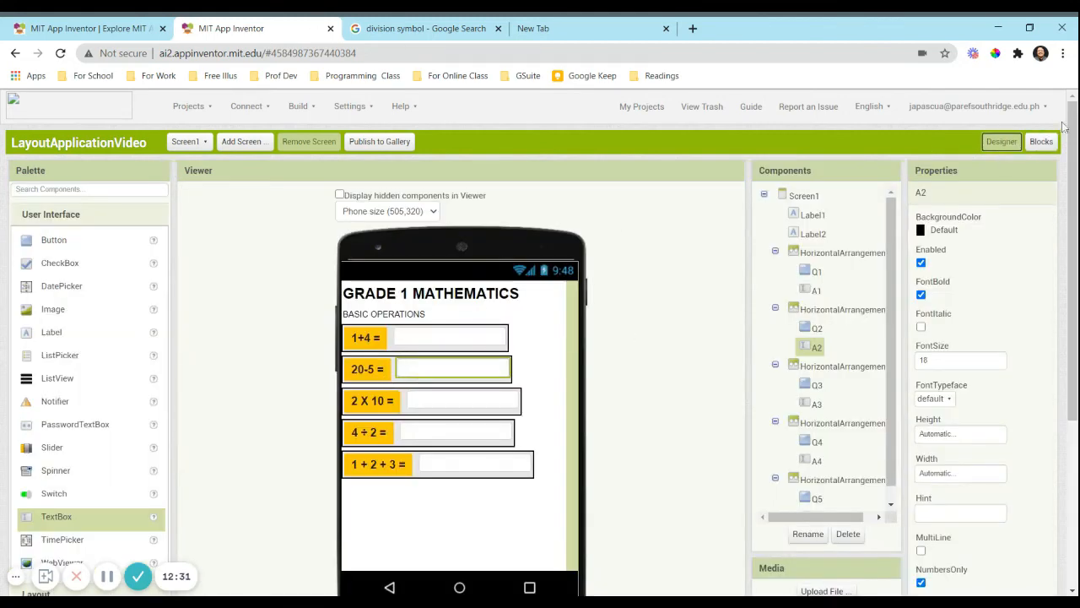
{"action": "left_click", "coordinate": [1041, 141]}
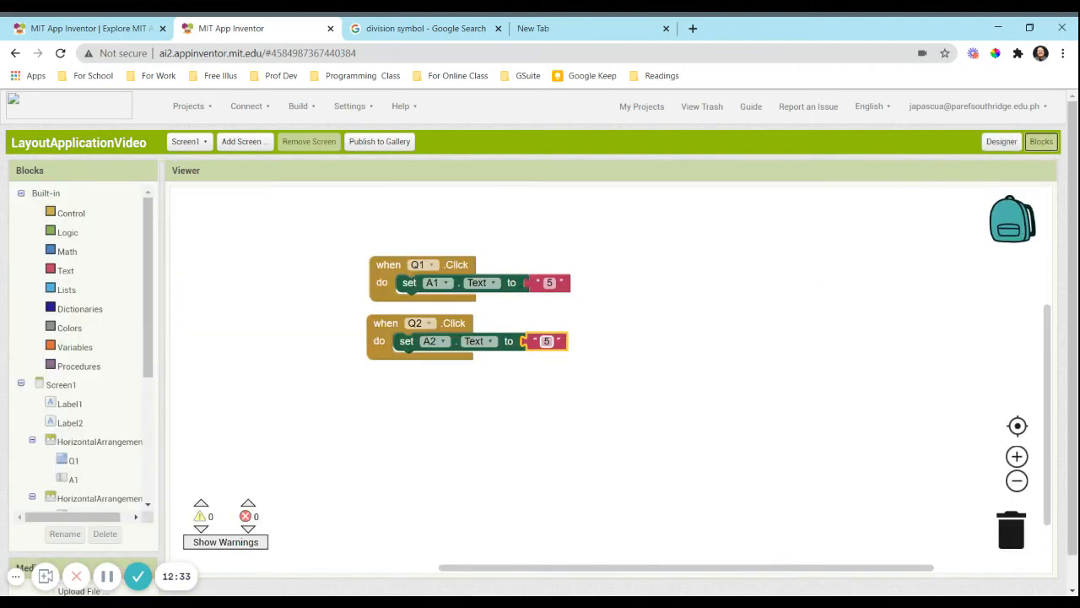
{"action": "left_click", "coordinate": [547, 342]}
{"action": "type", "text": "15"}
{"action": "left_click", "coordinate": [557, 431]}
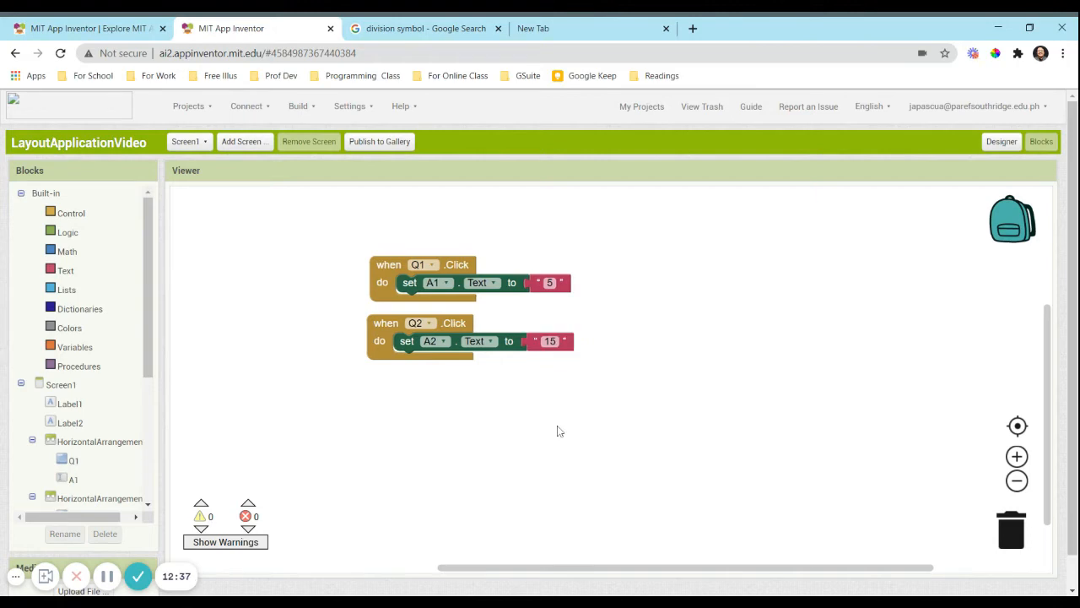
{"action": "scroll", "coordinate": [147, 339], "scroll_direction": "down", "scroll_amount": 1}
{"action": "left_click_drag", "start_coordinate": [147, 339], "coordinate": [144, 487]}
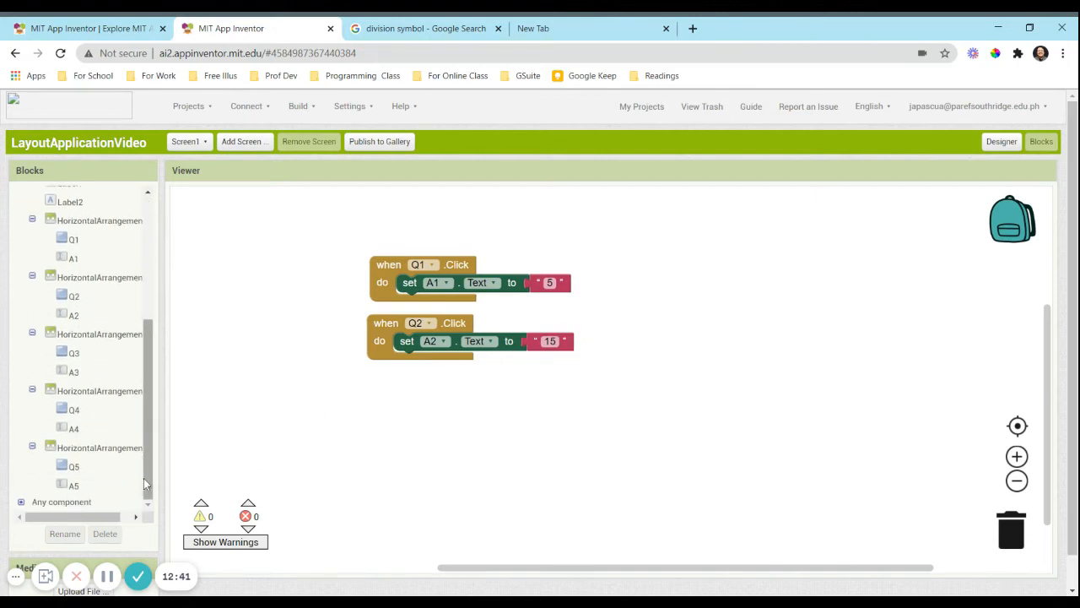
{"action": "left_click", "coordinate": [107, 575]}
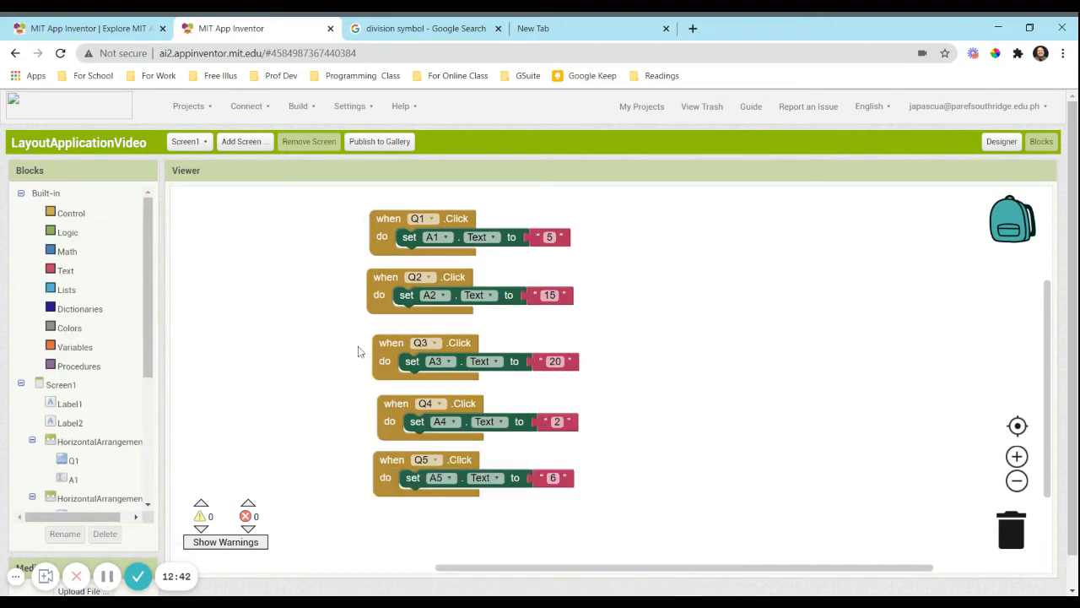
- Arrange the click event blocks in two columns, with Q1, Q3 and Q5 in the first and Q2 and Q4 in the second
{"action": "left_click", "coordinate": [380, 282]}
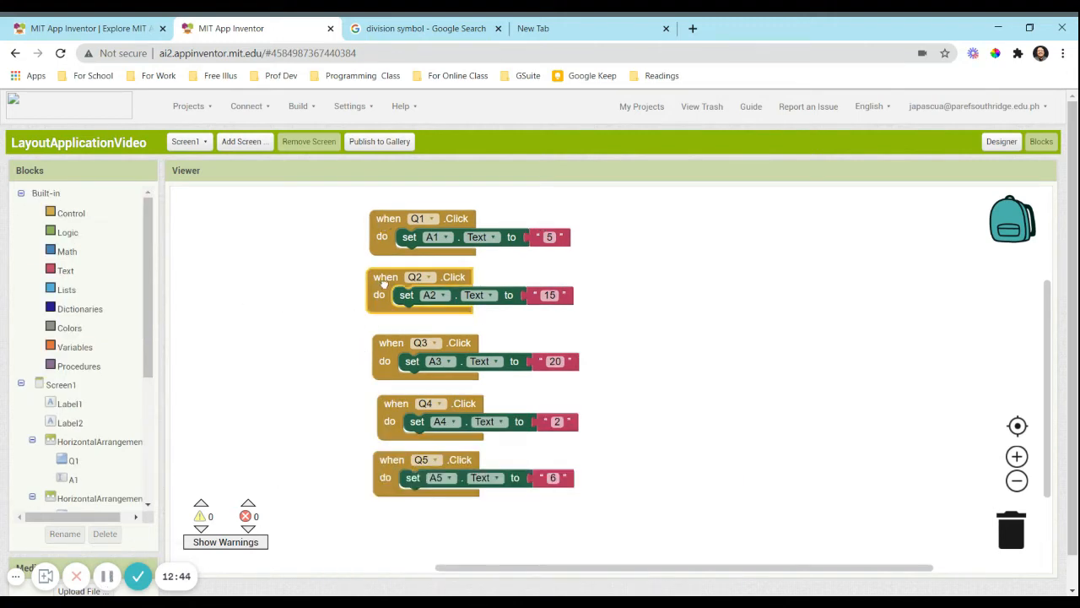
{"action": "left_click_drag", "start_coordinate": [384, 231], "coordinate": [232, 249]}
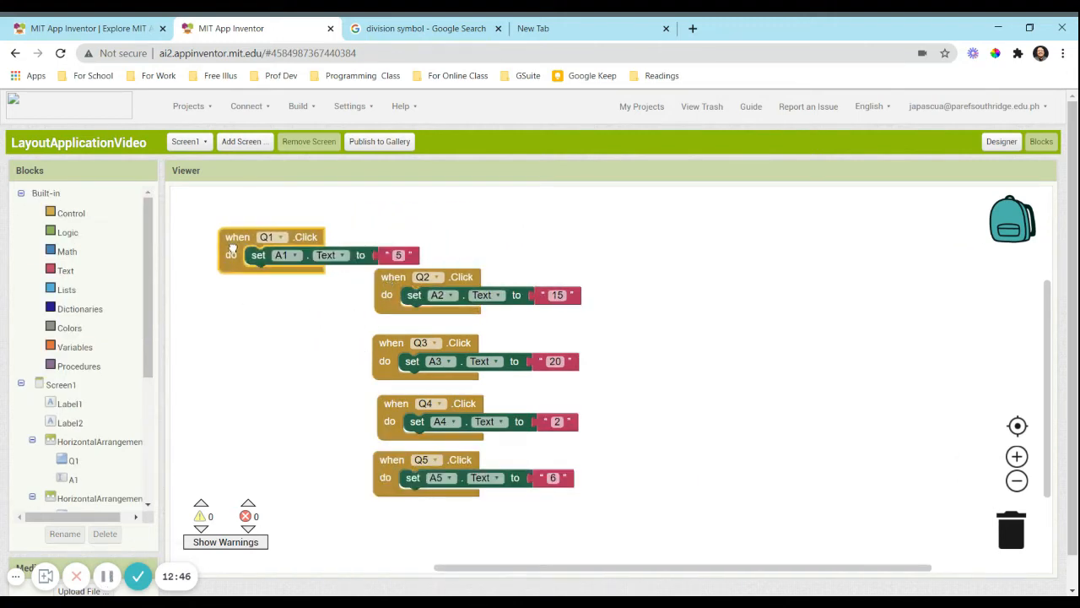
{"action": "left_click_drag", "start_coordinate": [385, 279], "coordinate": [497, 236]}
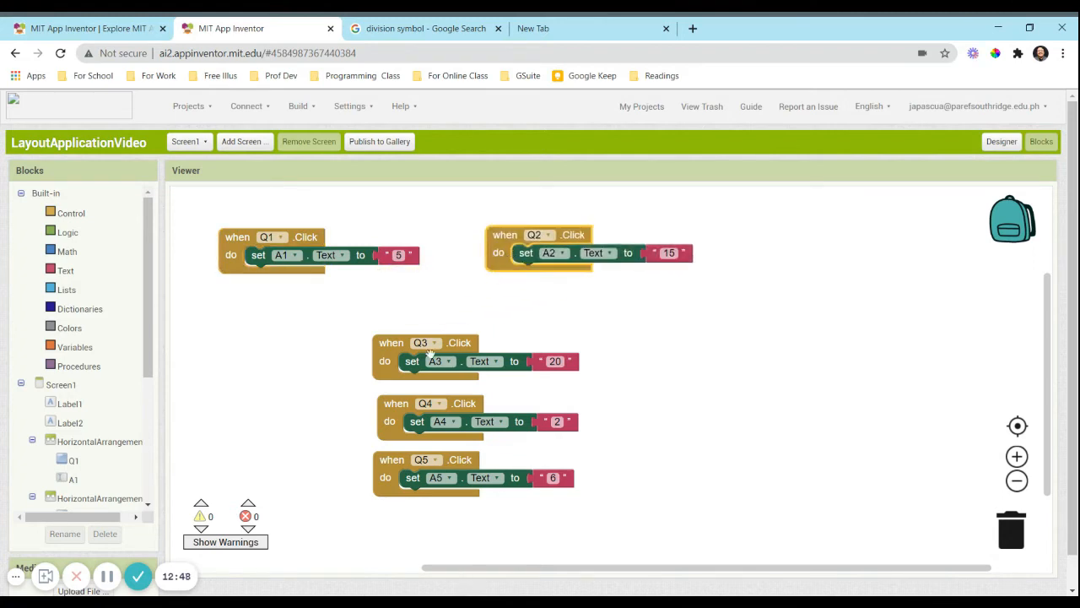
{"action": "left_click_drag", "start_coordinate": [393, 355], "coordinate": [245, 318]}
{"action": "left_click_drag", "start_coordinate": [397, 412], "coordinate": [503, 319]}
{"action": "left_click_drag", "start_coordinate": [394, 471], "coordinate": [249, 380]}
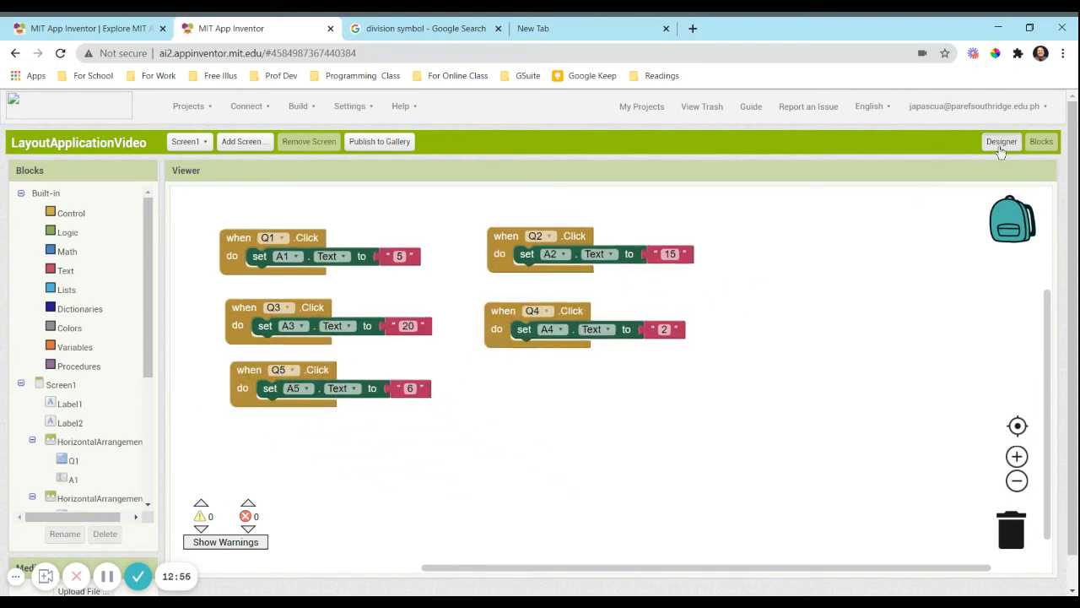
- Switch to the Designer and review the five question buttons Q1 to Q5 one after another
{"action": "left_click", "coordinate": [1001, 144]}
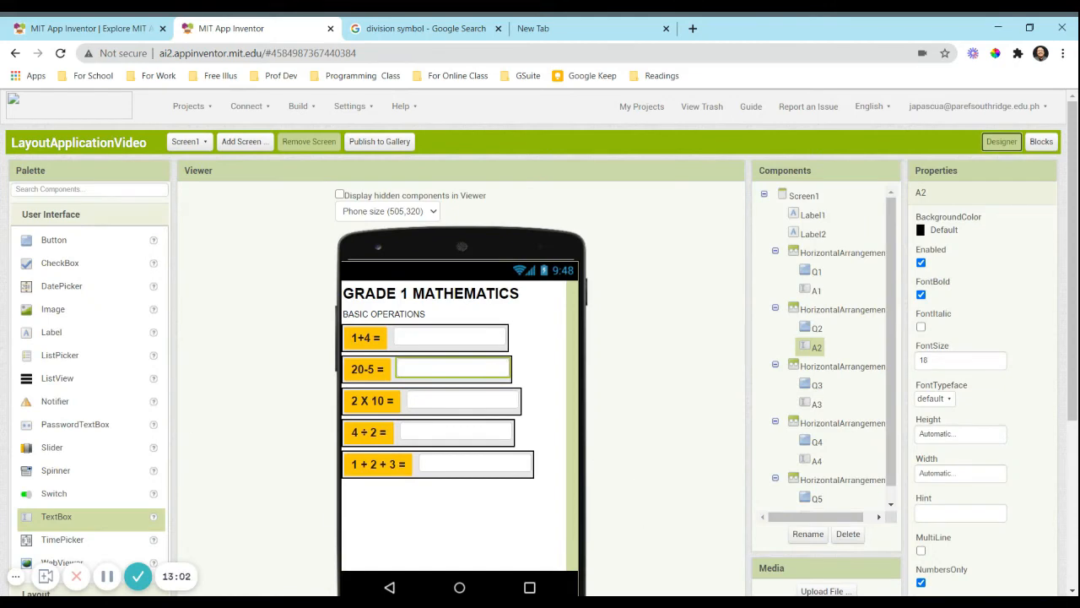
{"action": "left_click", "coordinate": [359, 337]}
{"action": "left_click", "coordinate": [361, 369]}
{"action": "left_click", "coordinate": [363, 401]}
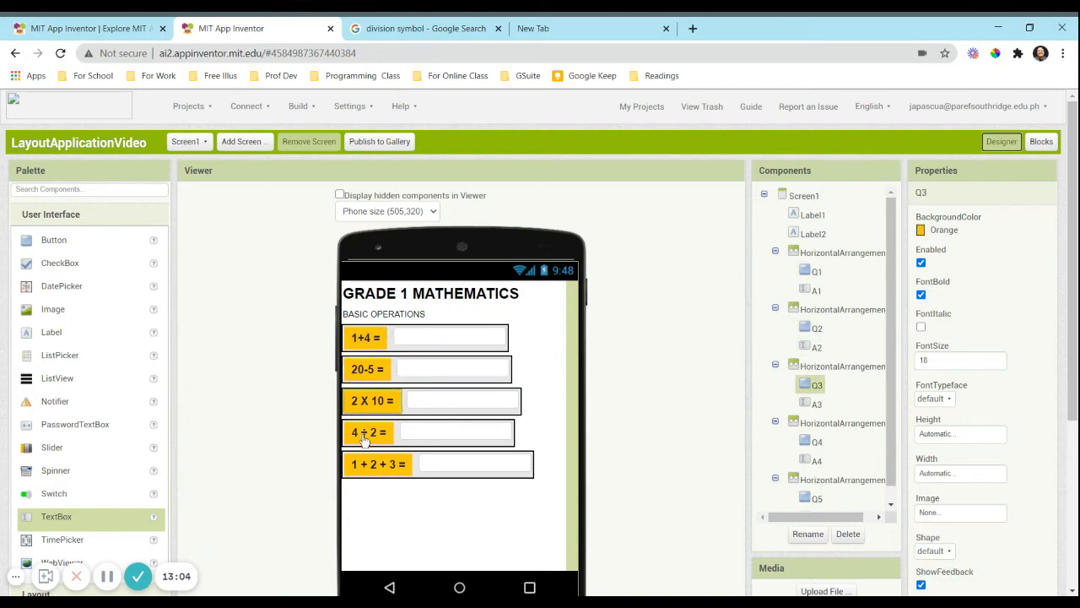
{"action": "left_click", "coordinate": [365, 439]}
{"action": "left_click", "coordinate": [369, 466]}
{"action": "left_click", "coordinate": [364, 434]}
{"action": "left_click", "coordinate": [380, 402]}
{"action": "left_click", "coordinate": [367, 369]}
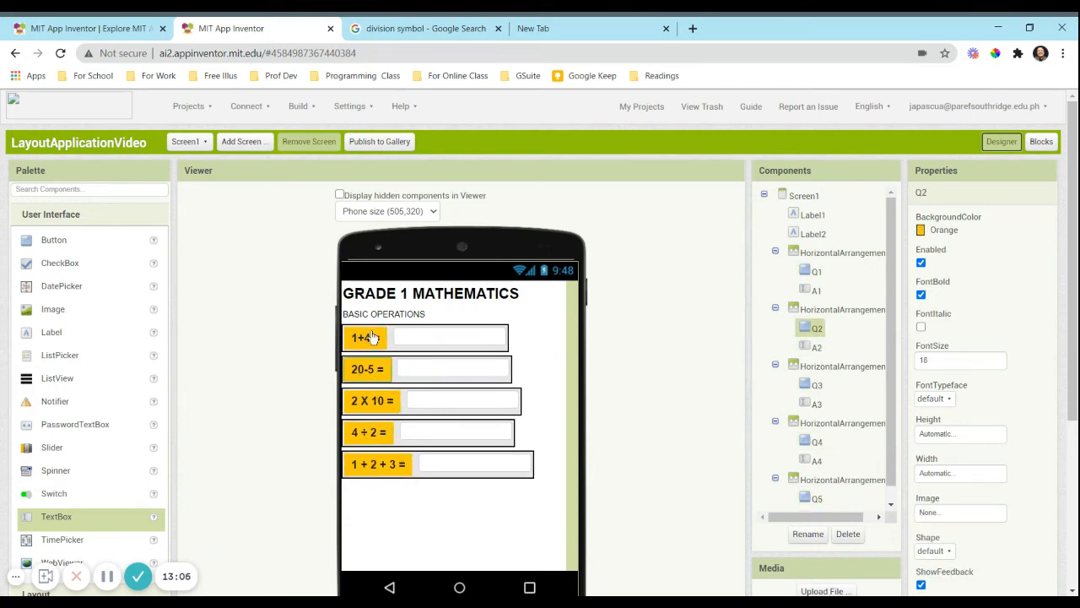
{"action": "left_click", "coordinate": [373, 342]}
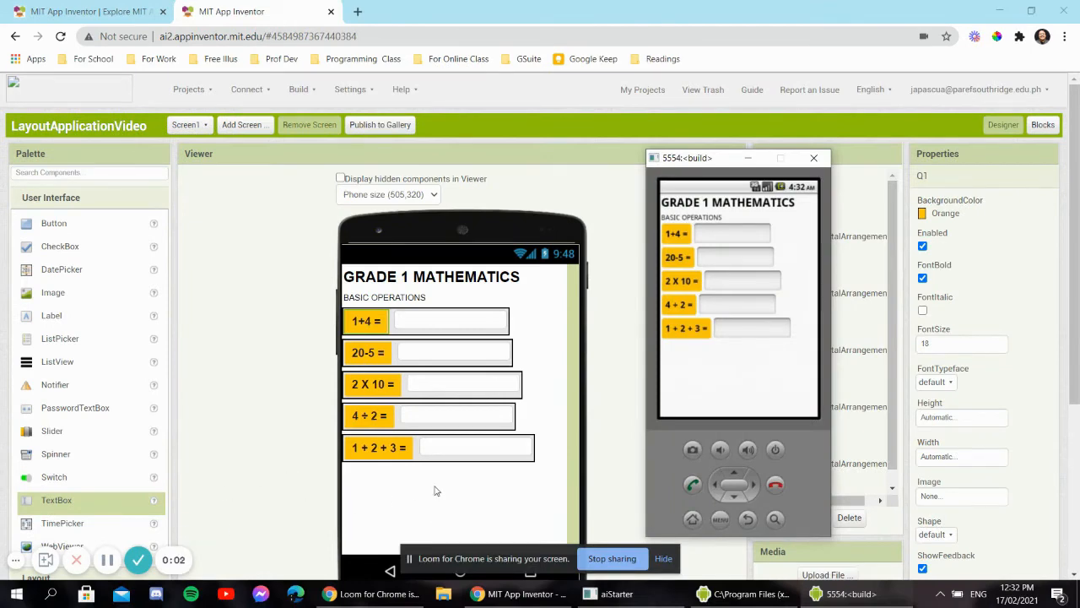
- Reposition the Android emulator window running the quiz and enter 5 as the answer to 1+4
{"action": "left_click_drag", "start_coordinate": [721, 158], "coordinate": [710, 153]}
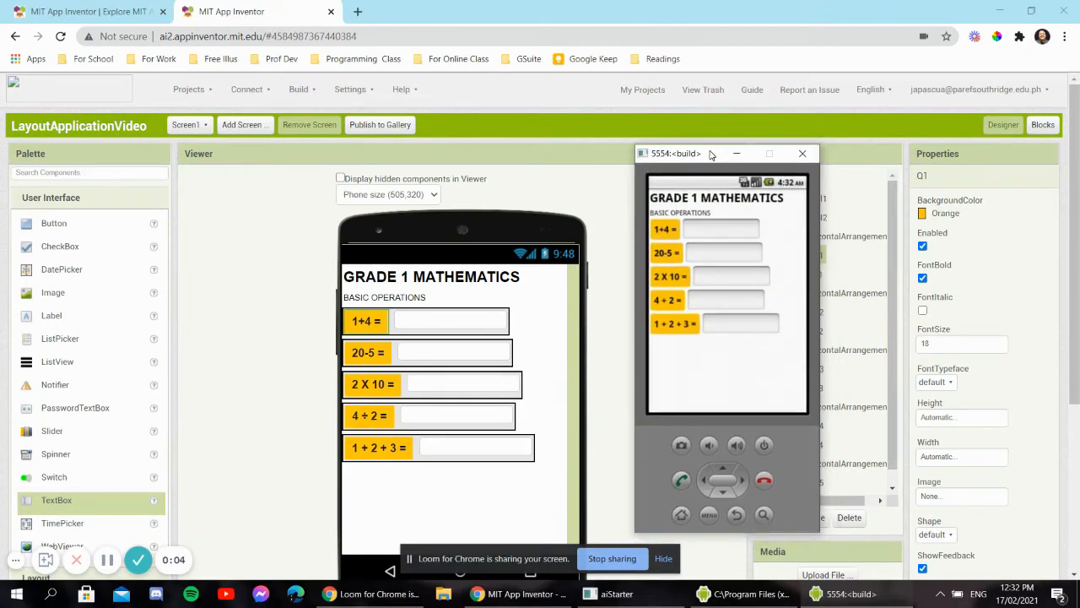
{"action": "left_click", "coordinate": [663, 558]}
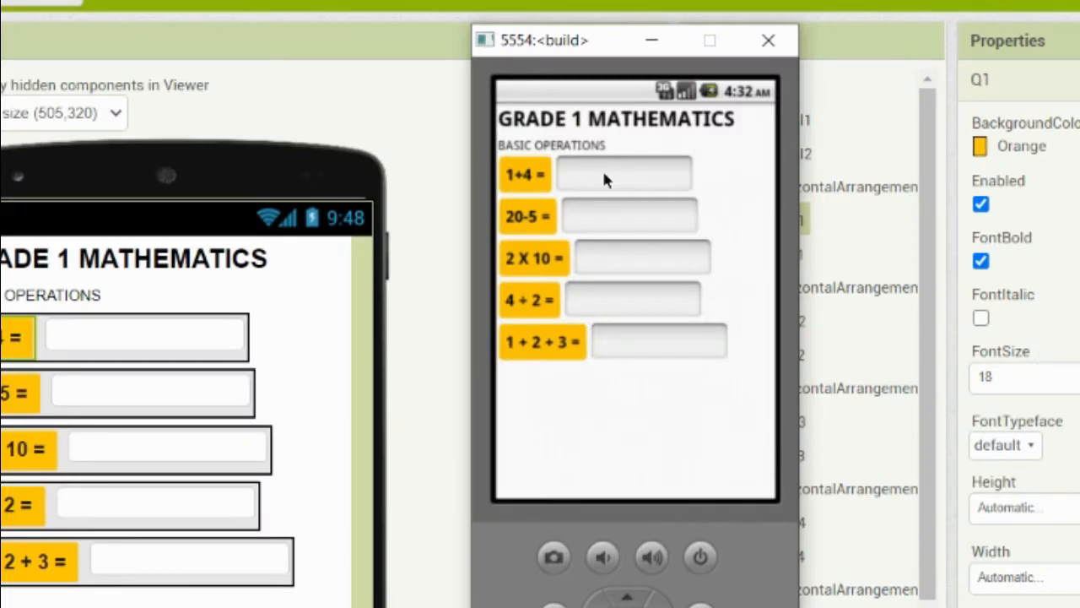
{"action": "left_click", "coordinate": [709, 228]}
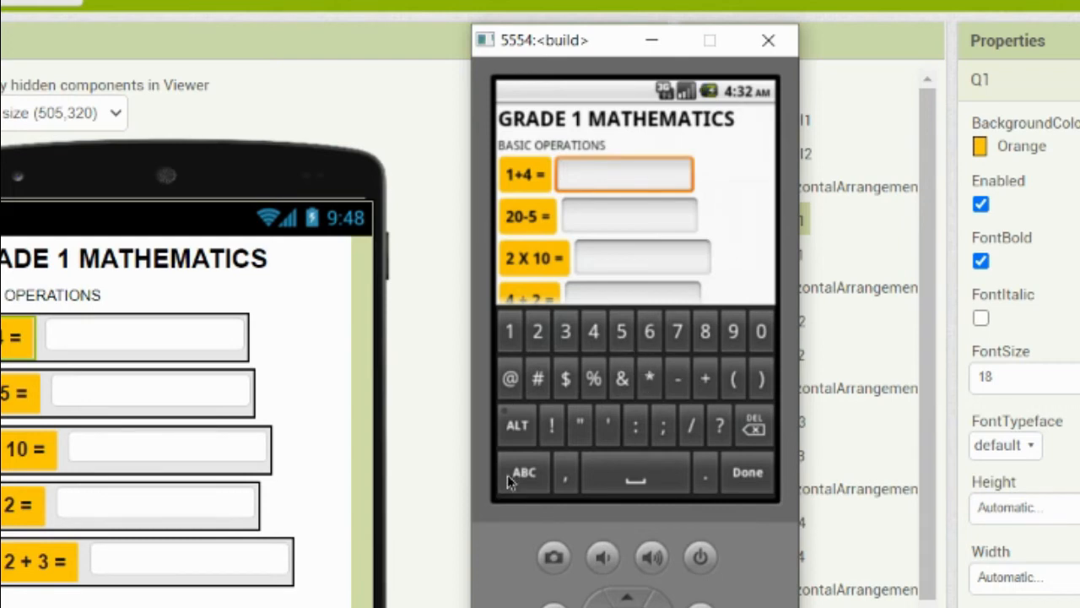
{"action": "left_click", "coordinate": [624, 338]}
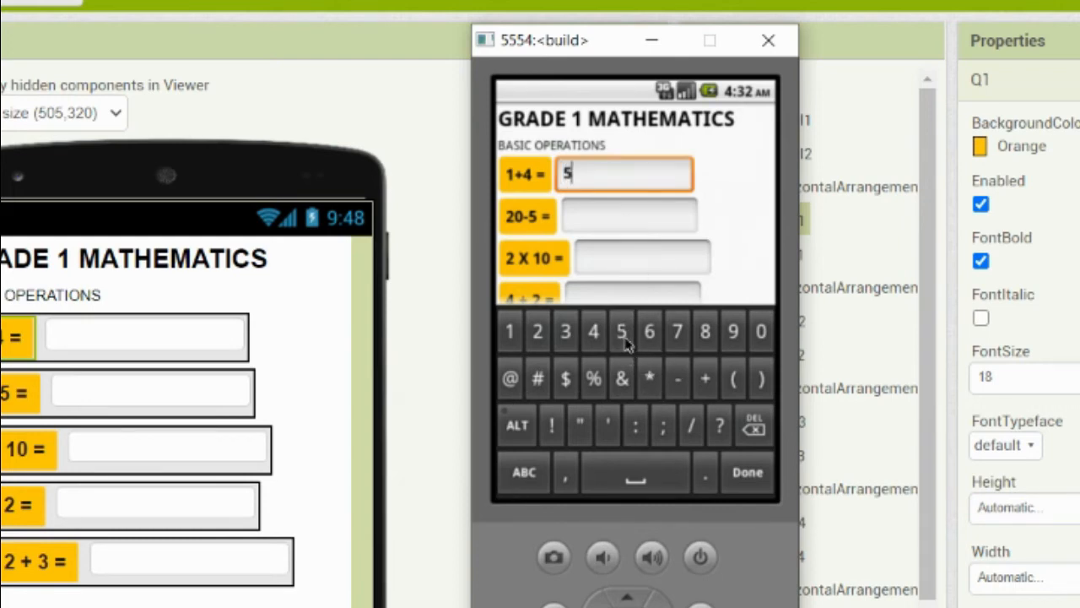
- In the emulator, answer 20-5 with 12 and 2 X 10 with 20
{"action": "left_click", "coordinate": [593, 227]}
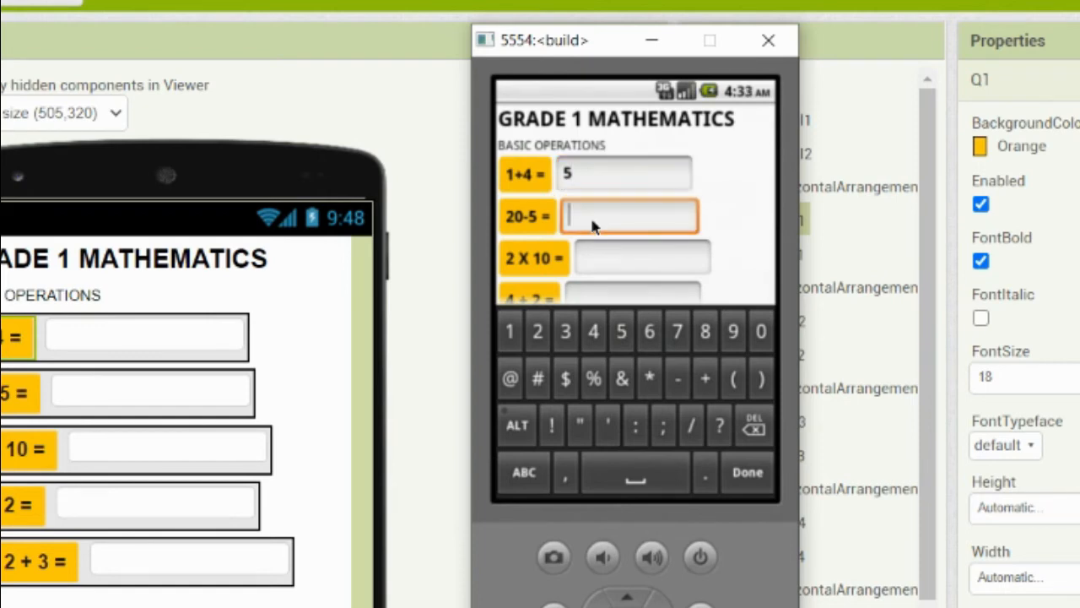
{"action": "left_click", "coordinate": [516, 352]}
{"action": "left_click", "coordinate": [542, 345]}
{"action": "left_click", "coordinate": [610, 259]}
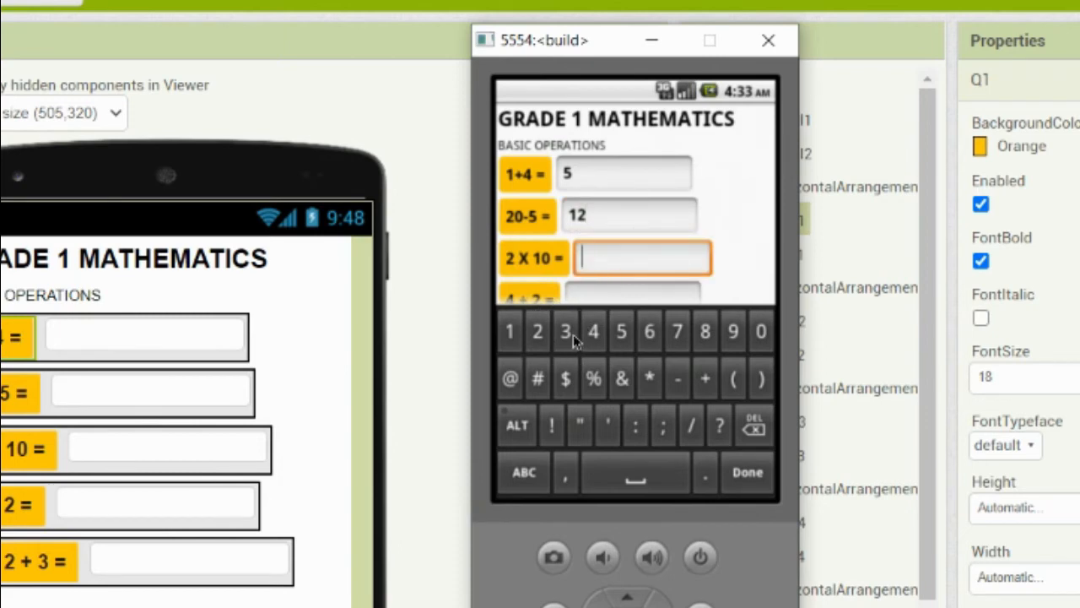
{"action": "left_click", "coordinate": [542, 335]}
{"action": "left_click", "coordinate": [762, 333]}
- Answer 4 ÷ 2 with 1 and 1 + 2 + 3 with 6, and move focus back up to the 2 X 10 answer box
{"action": "left_click", "coordinate": [622, 298]}
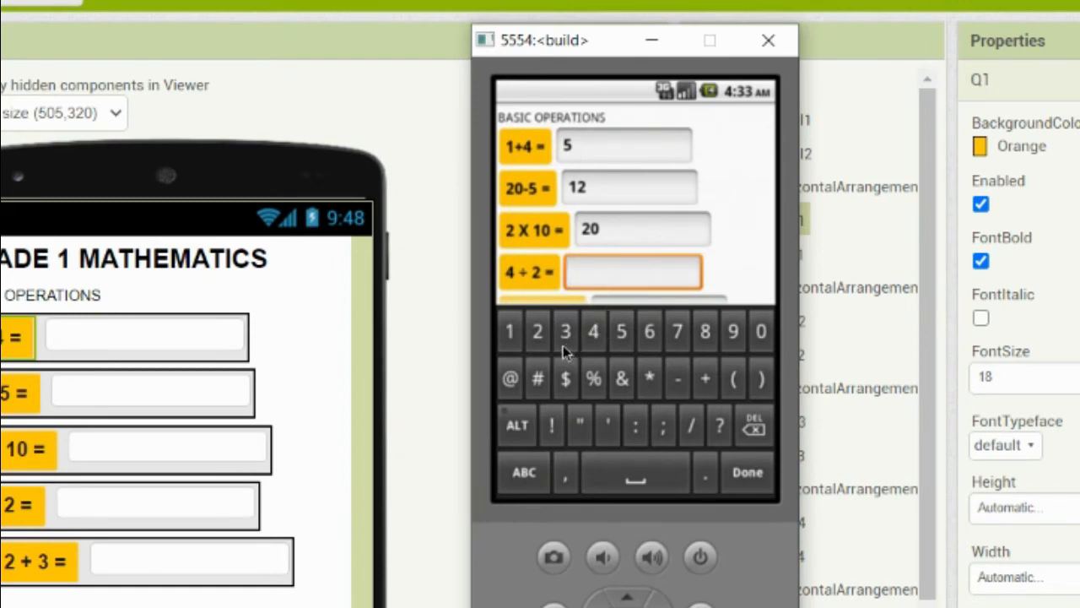
{"action": "left_click", "coordinate": [523, 346]}
{"action": "left_click", "coordinate": [654, 300]}
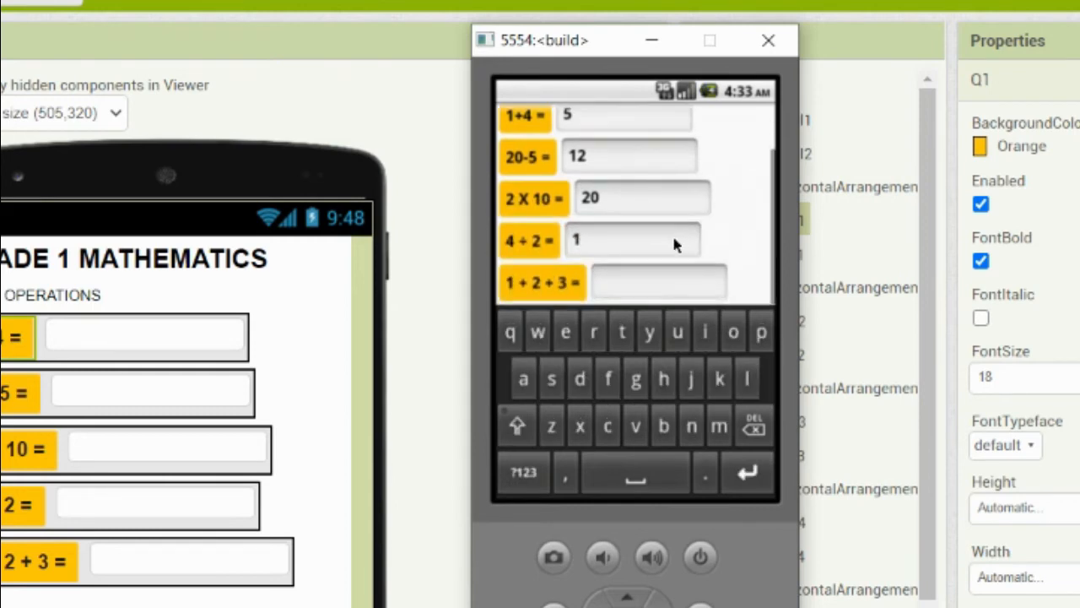
{"action": "left_click", "coordinate": [644, 275]}
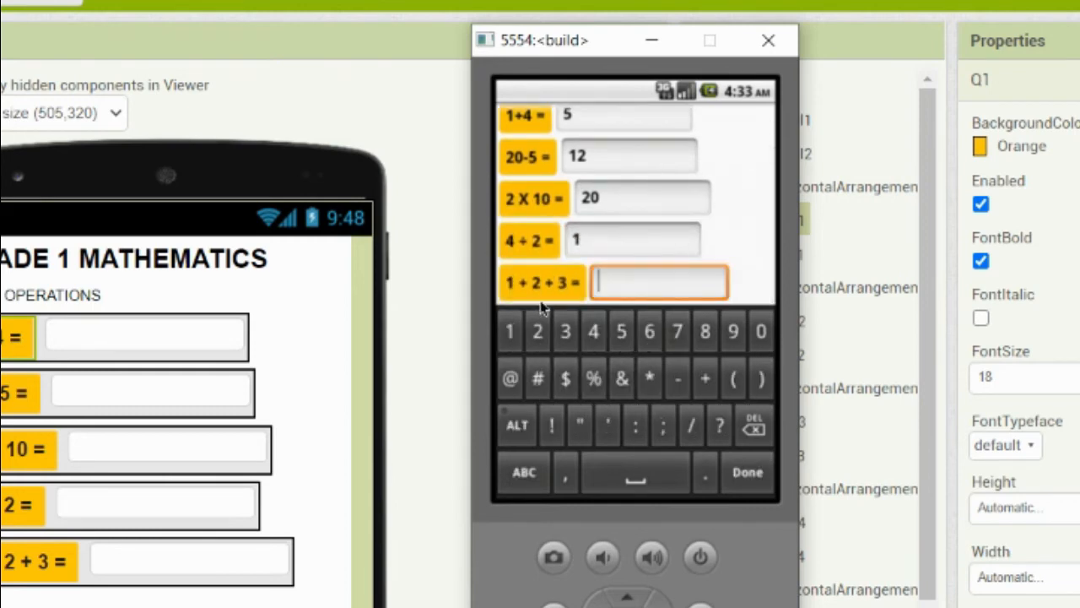
{"action": "left_click", "coordinate": [647, 336]}
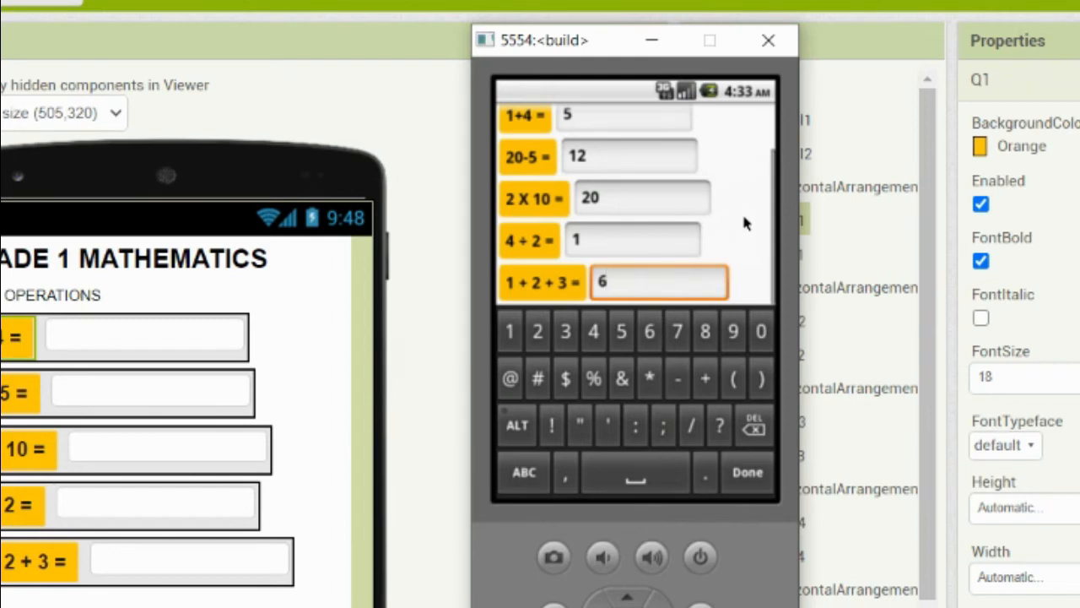
{"action": "key", "text": "Up"}
{"action": "key", "text": "Up"}
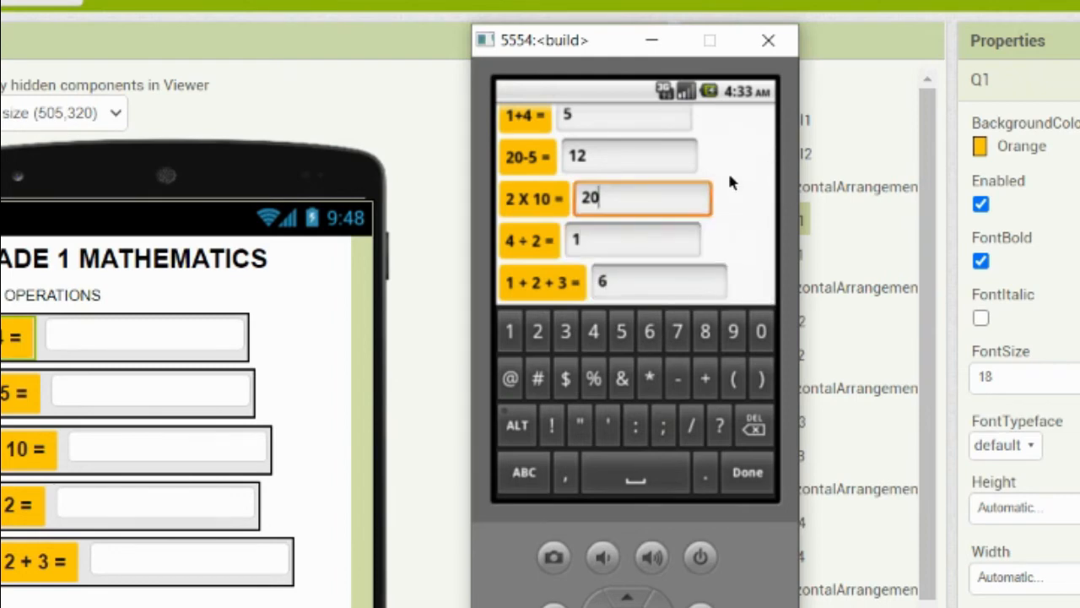
- Return focus to the first answer box in the emulator and test the 1+4 and 20-5 question buttons
{"action": "key", "text": "Up"}
{"action": "key", "text": "Up"}
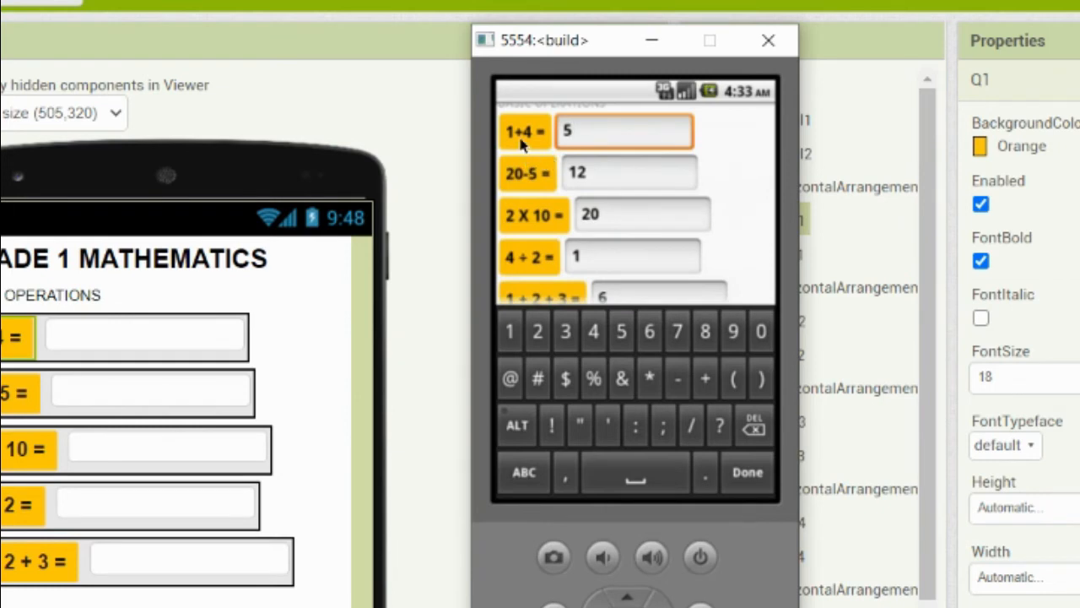
{"action": "left_click", "coordinate": [521, 144]}
{"action": "left_click", "coordinate": [535, 142]}
{"action": "left_click", "coordinate": [540, 176]}
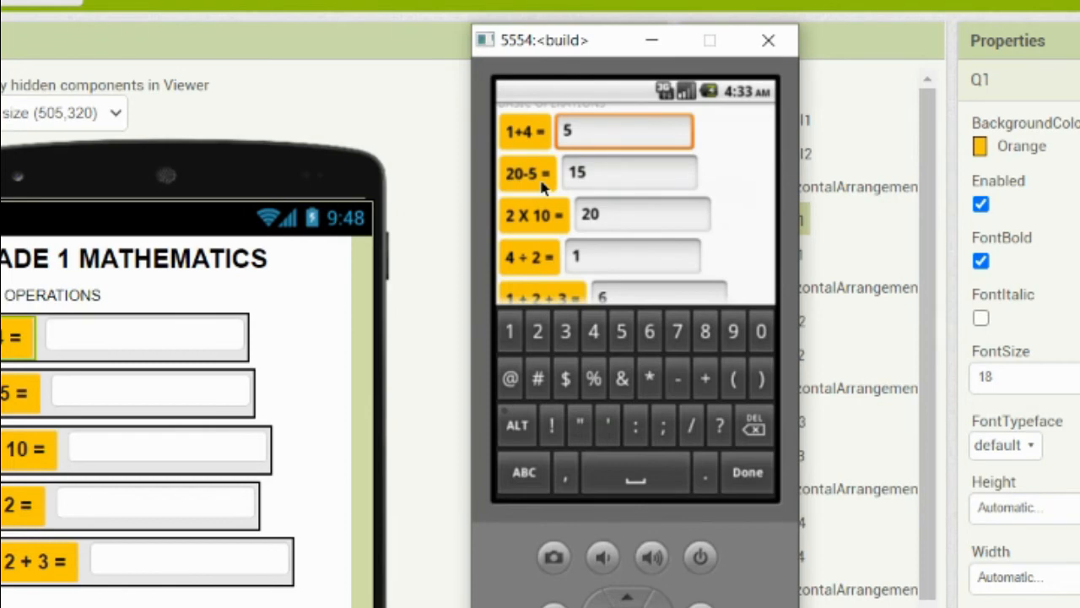
- Test the 2 X 10 and 4 ÷ 2 question buttons in the emulator and close the on-screen keyboard
{"action": "left_click", "coordinate": [550, 230]}
{"action": "left_click", "coordinate": [552, 232]}
{"action": "left_click", "coordinate": [548, 228]}
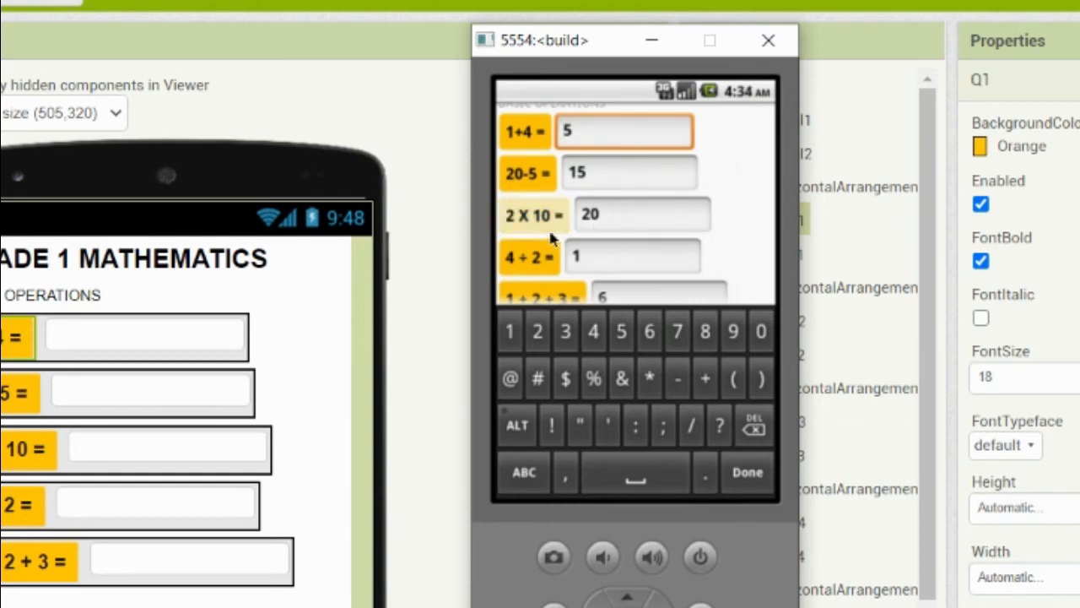
{"action": "scroll", "coordinate": [536, 263], "scroll_direction": "down", "scroll_amount": 1}
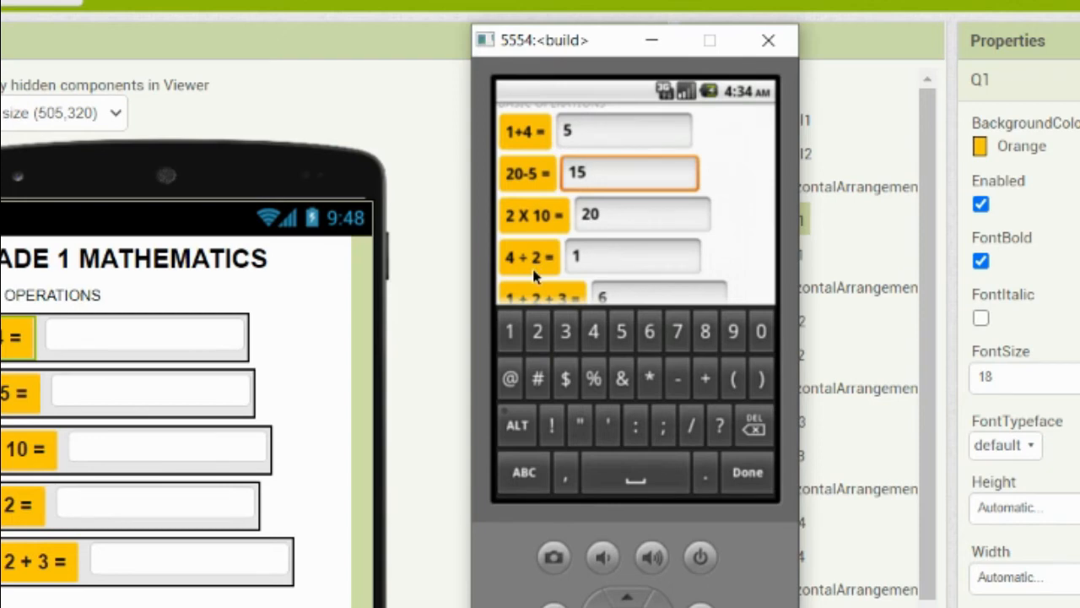
{"action": "left_click", "coordinate": [533, 270]}
{"action": "left_click", "coordinate": [731, 462]}
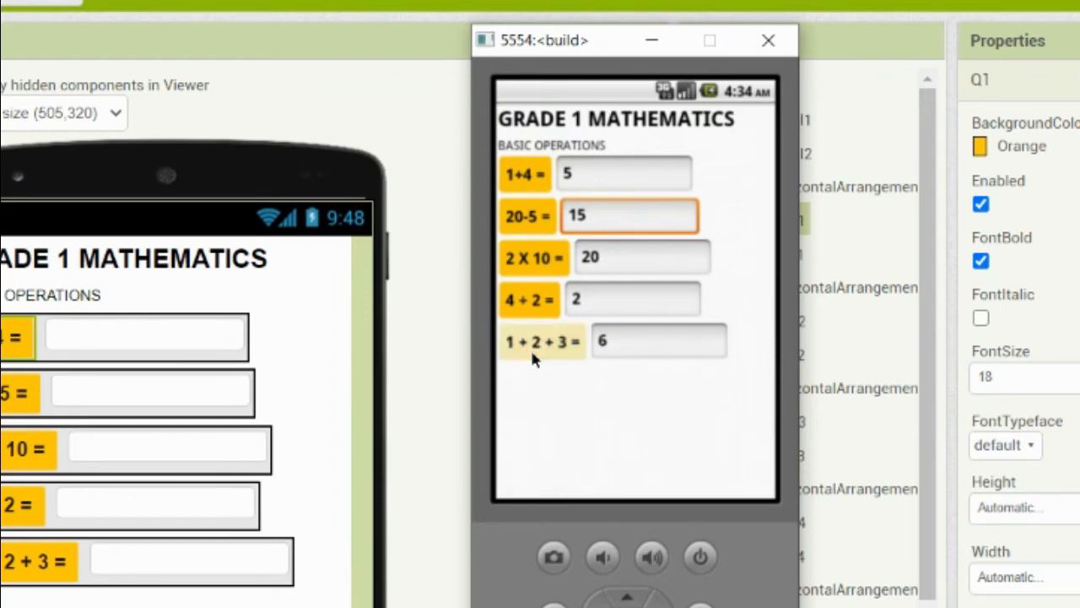
- Recheck all five question buttons in the emulator against the answers shown beside them
{"action": "left_click", "coordinate": [532, 216]}
{"action": "left_click", "coordinate": [547, 175]}
{"action": "left_click", "coordinate": [530, 257]}
{"action": "left_click", "coordinate": [535, 301]}
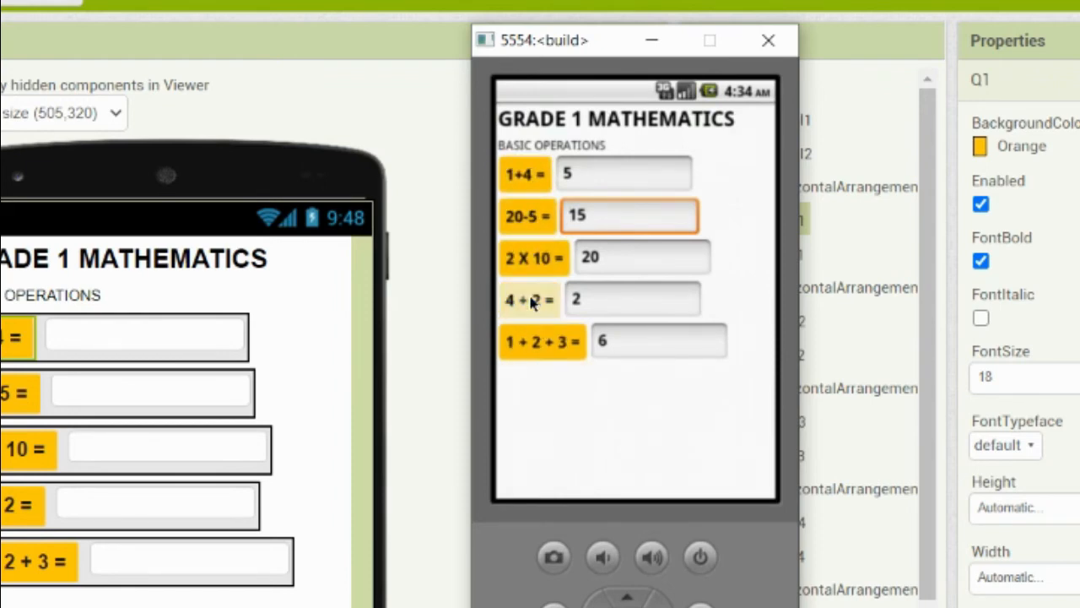
{"action": "left_click", "coordinate": [539, 345]}
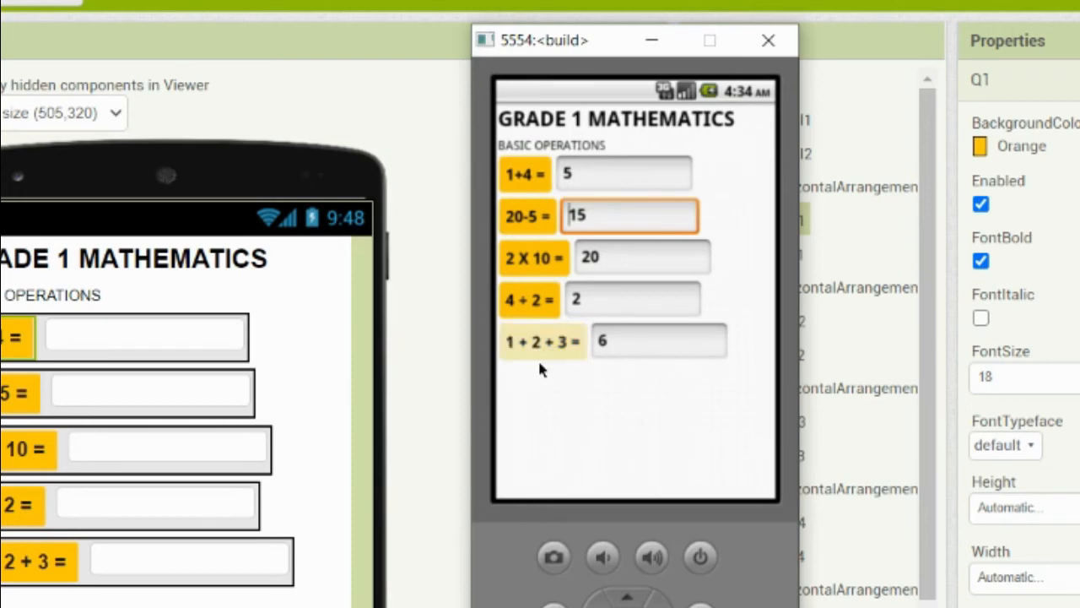
{"action": "left_click", "coordinate": [532, 216]}
{"action": "left_click", "coordinate": [531, 302]}
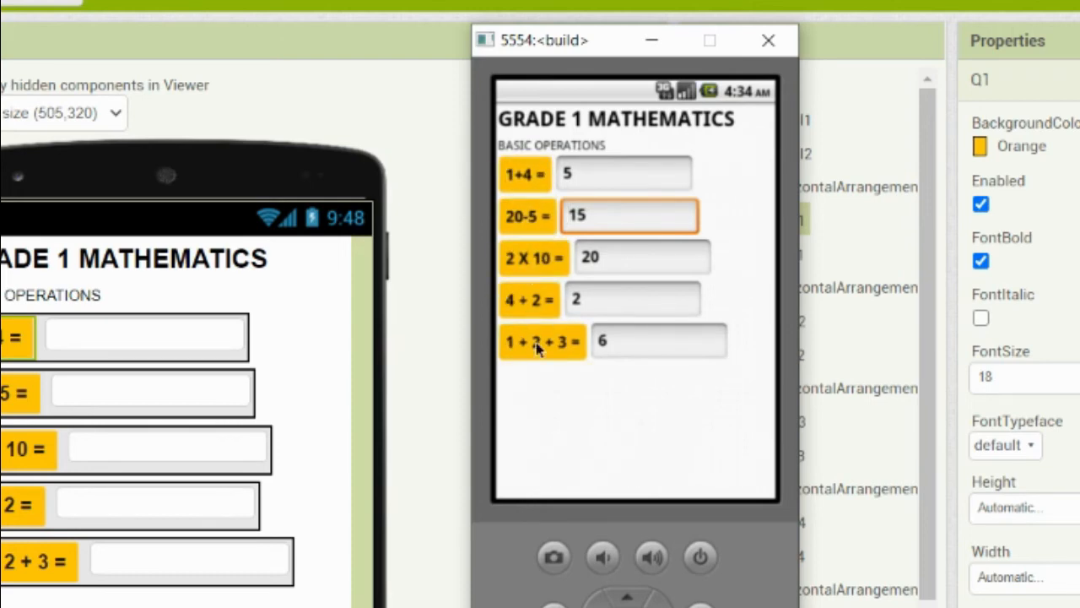
{"action": "left_click", "coordinate": [536, 345]}
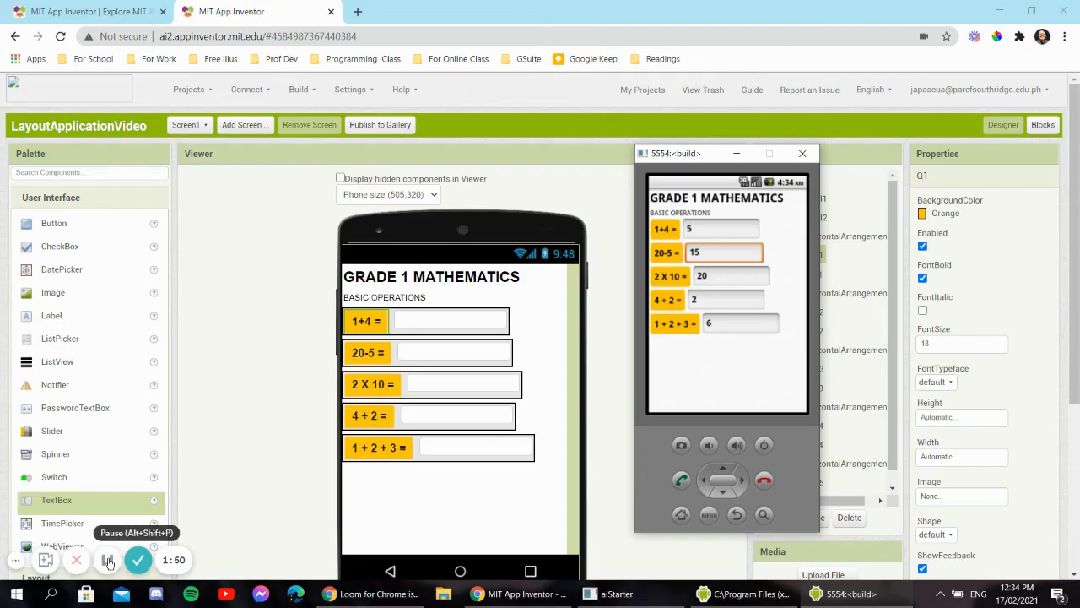
{"action": "left_click", "coordinate": [109, 563]}
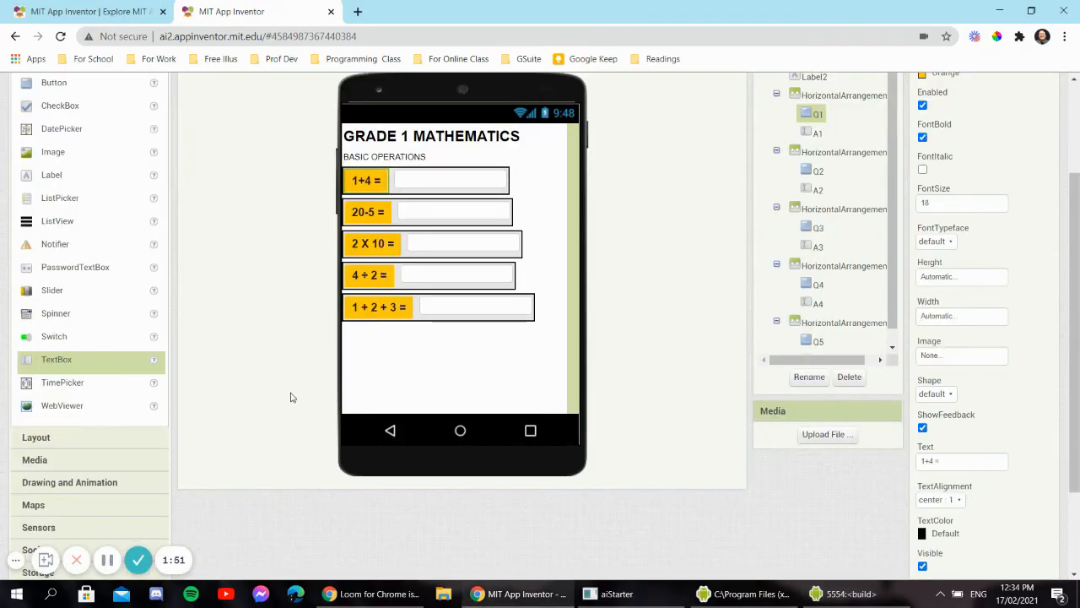
{"action": "scroll", "coordinate": [292, 397], "scroll_direction": "down", "scroll_amount": 1}
{"action": "scroll", "coordinate": [291, 397], "scroll_direction": "up", "scroll_amount": 2}
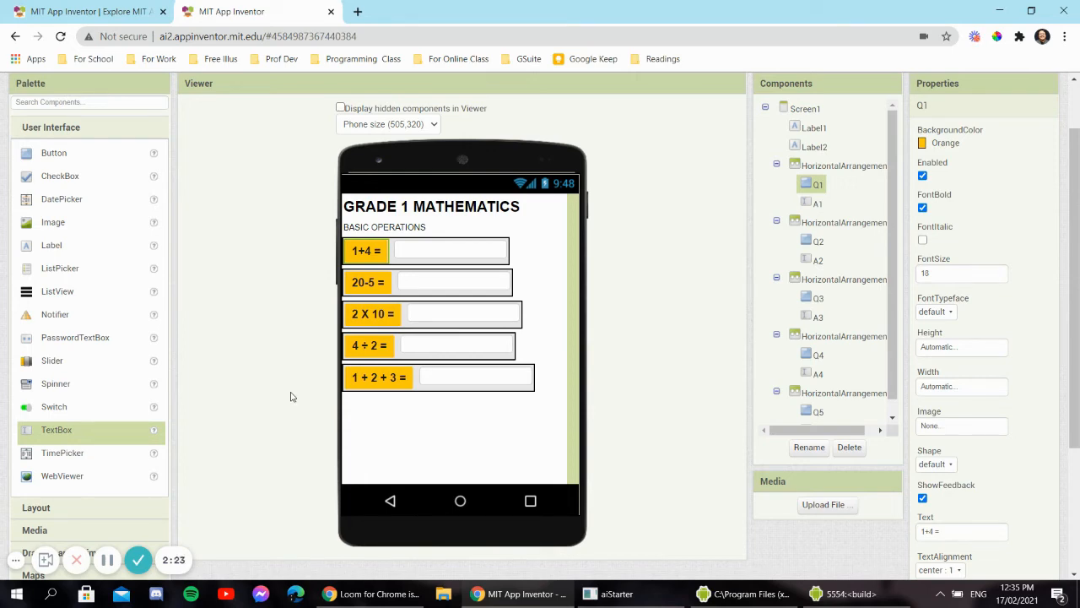
- Add a VerticalScrollArrangement below the 1 + 2 + 3 question and place a new button inside it
{"action": "left_click", "coordinate": [73, 515]}
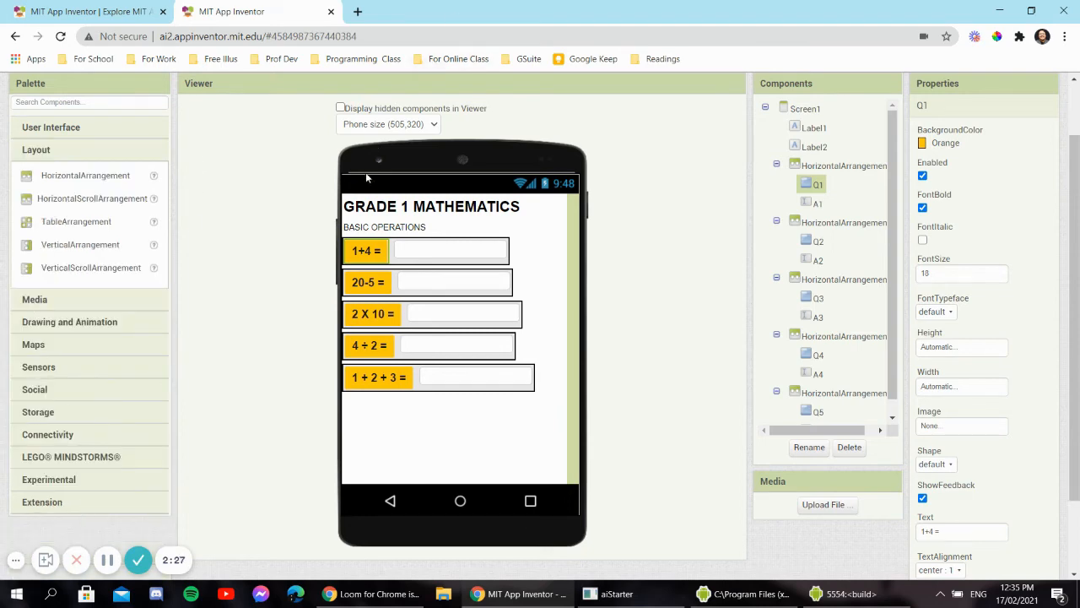
{"action": "left_click", "coordinate": [87, 272]}
{"action": "left_click_drag", "start_coordinate": [88, 272], "coordinate": [375, 432]}
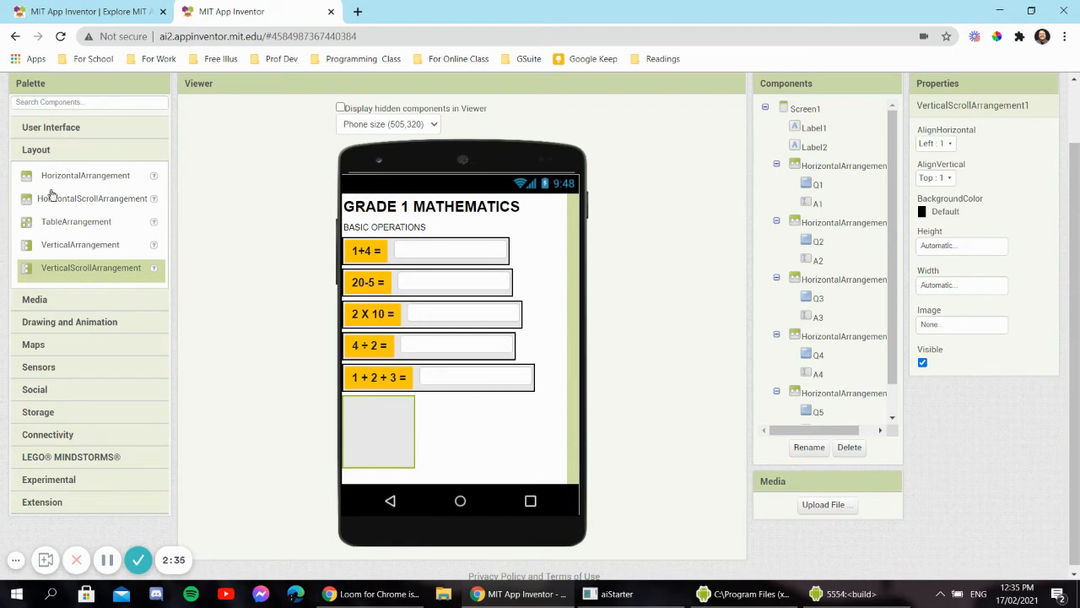
{"action": "left_click", "coordinate": [50, 131]}
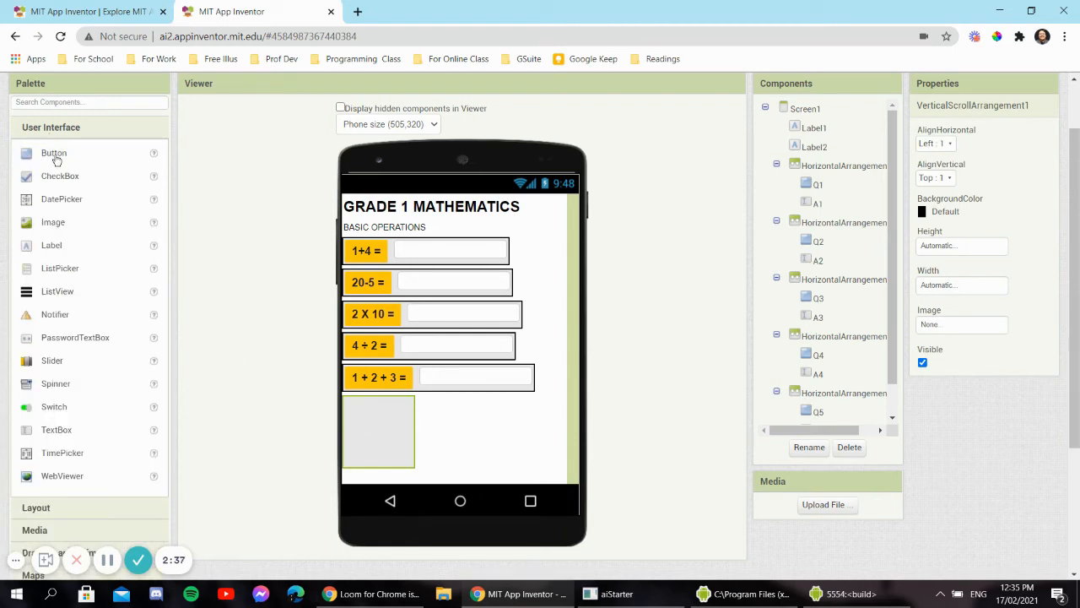
{"action": "left_click_drag", "start_coordinate": [64, 155], "coordinate": [379, 449]}
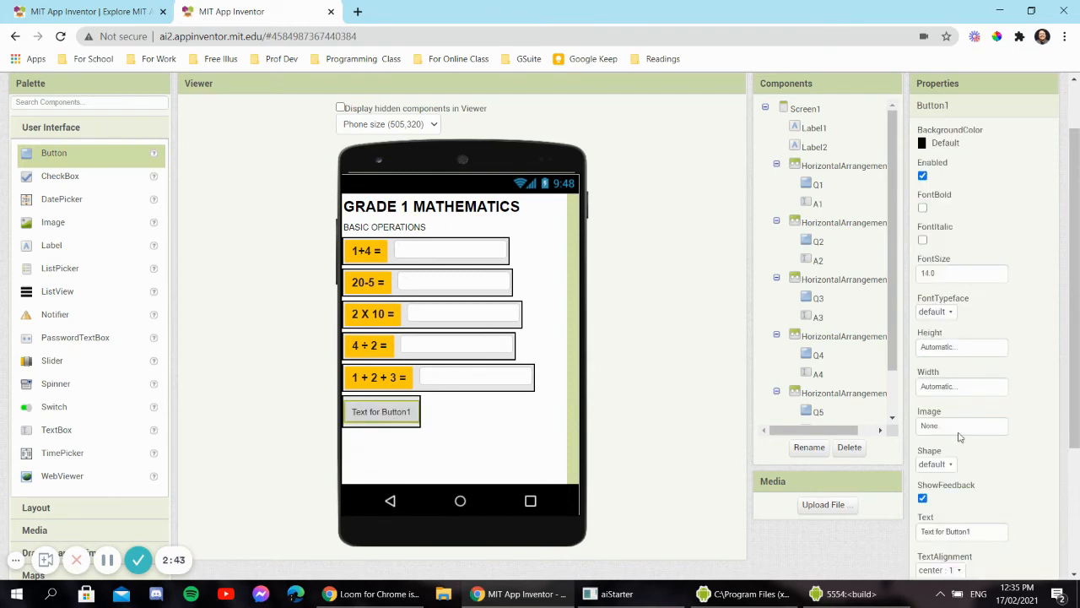
- Set the new button's text to "Go to Shapes >>"
{"action": "scroll", "coordinate": [953, 475], "scroll_direction": "down", "scroll_amount": 1}
{"action": "left_click", "coordinate": [964, 461]}
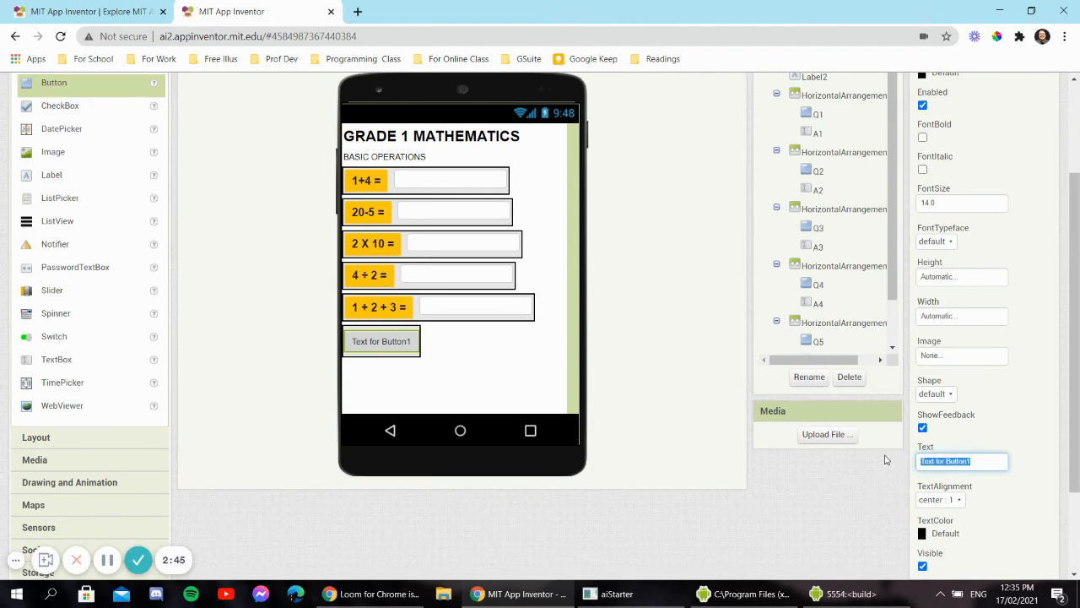
{"action": "left_click", "coordinate": [926, 203]}
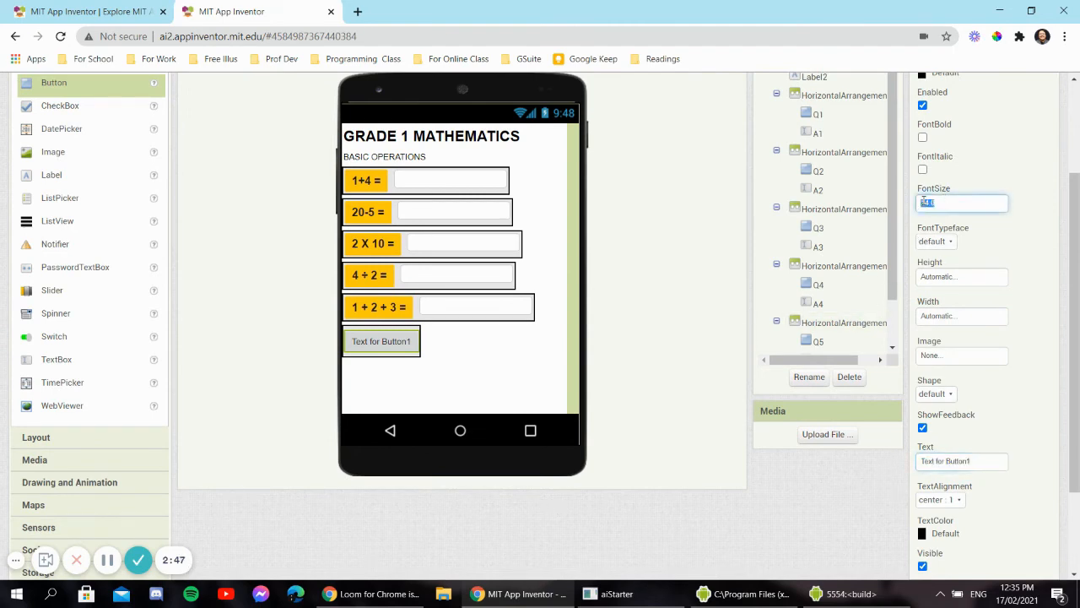
{"action": "left_click", "coordinate": [990, 463]}
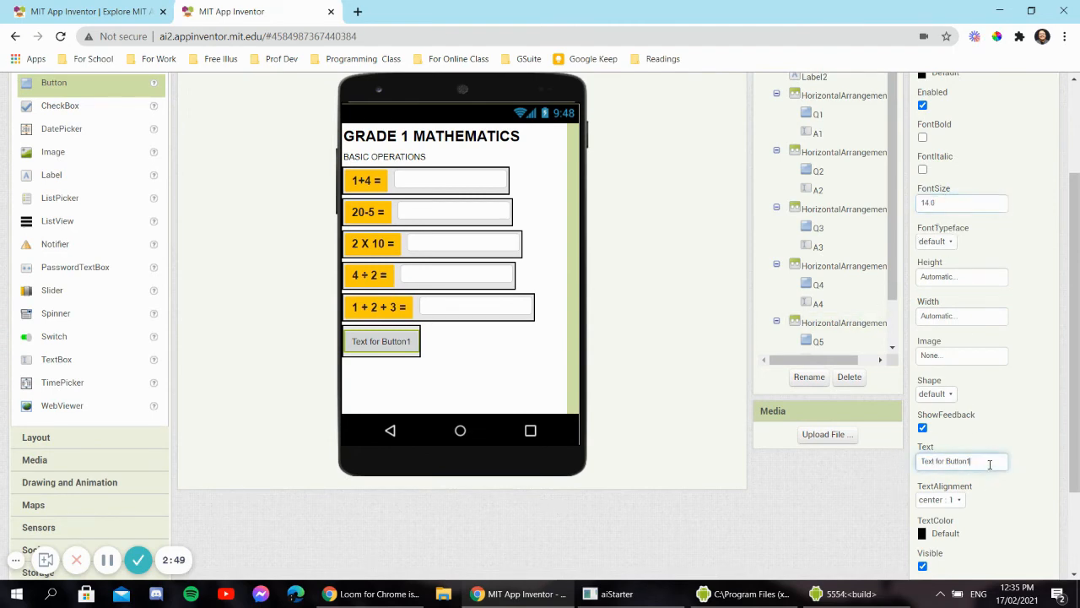
{"action": "left_click_drag", "start_coordinate": [990, 463], "coordinate": [909, 456]}
{"action": "type", "text": "C"}
{"action": "left_click", "coordinate": [845, 516]}
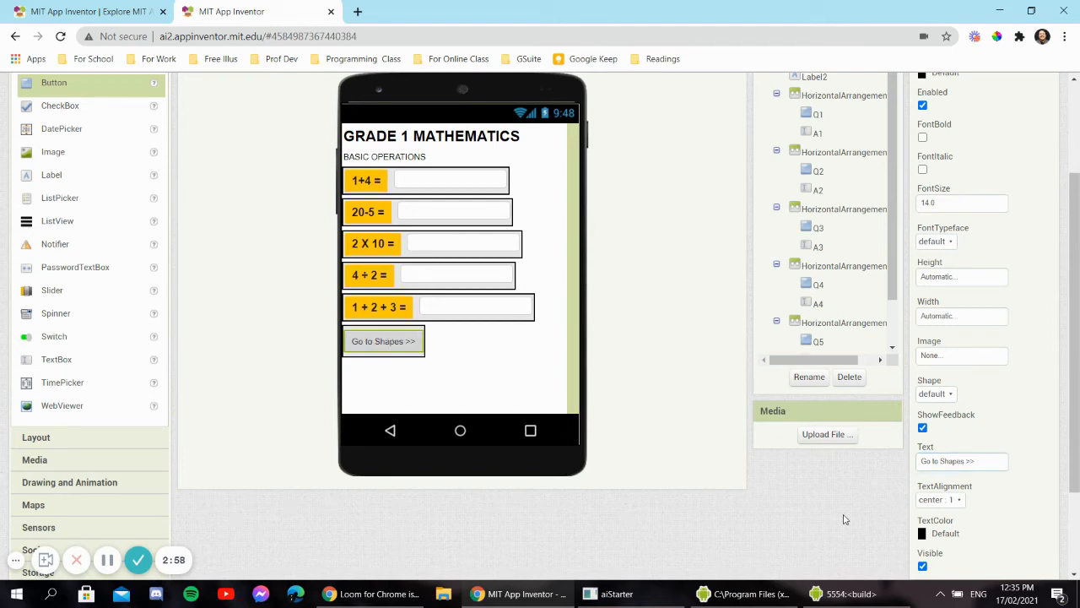
- Make the "Go to Shapes >>" button's text bold and its background yellow
{"action": "left_click", "coordinate": [922, 138]}
{"action": "scroll", "coordinate": [922, 145], "scroll_direction": "up", "scroll_amount": 1}
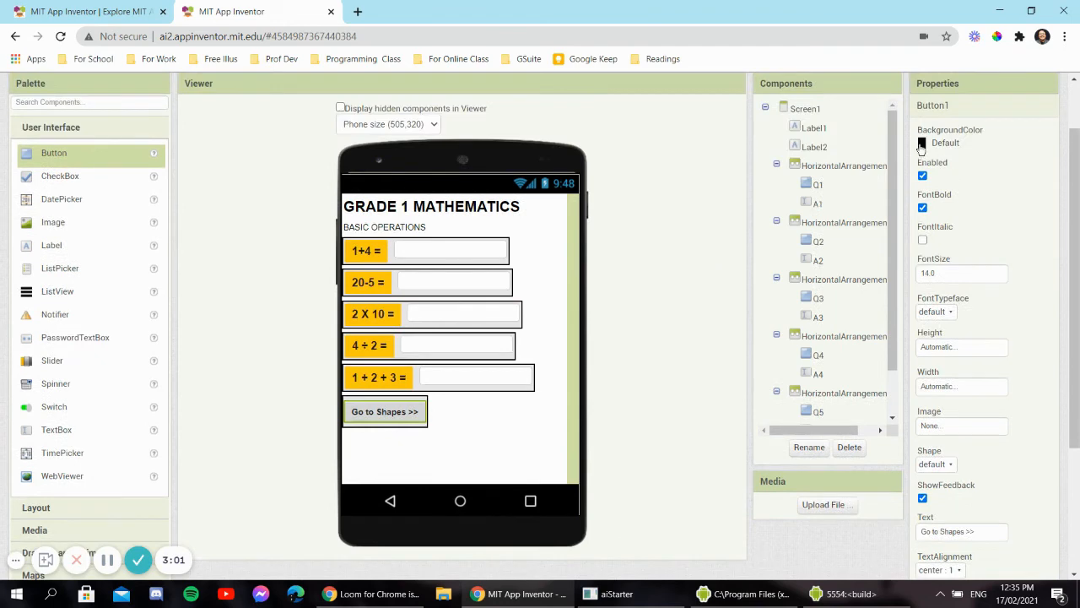
{"action": "left_click", "coordinate": [922, 143]}
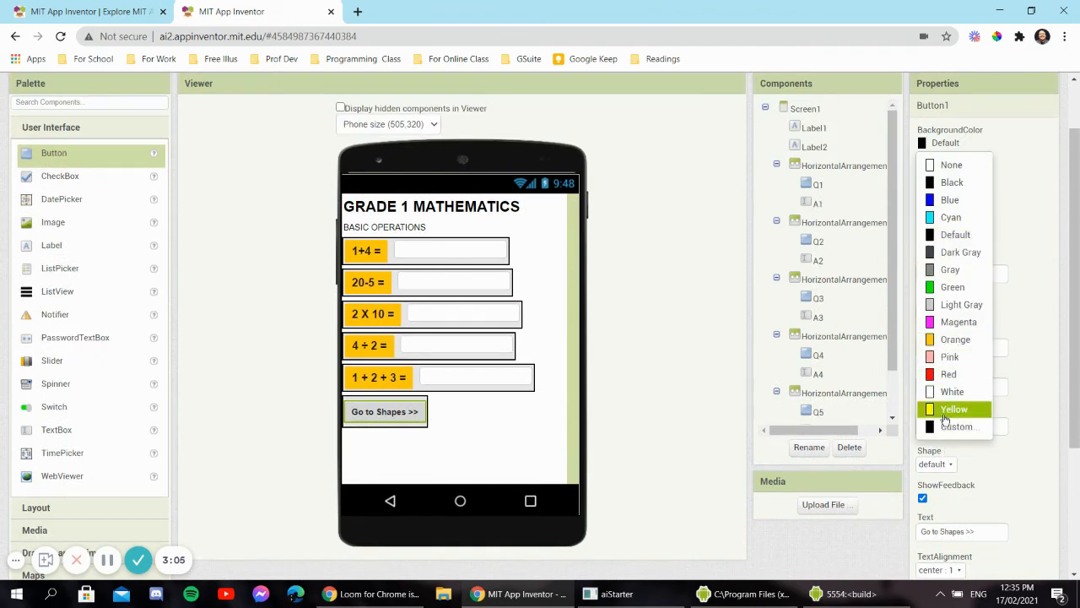
{"action": "left_click", "coordinate": [946, 414]}
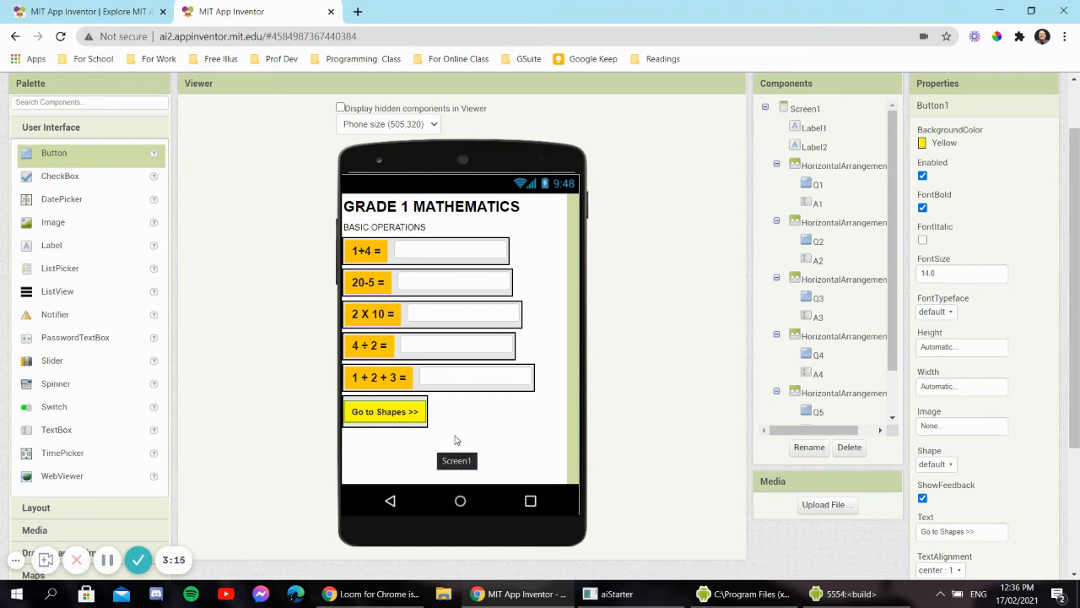
- Add a new screen named ShapeQuestions to the project
{"action": "scroll", "coordinate": [456, 440], "scroll_direction": "up", "scroll_amount": 2}
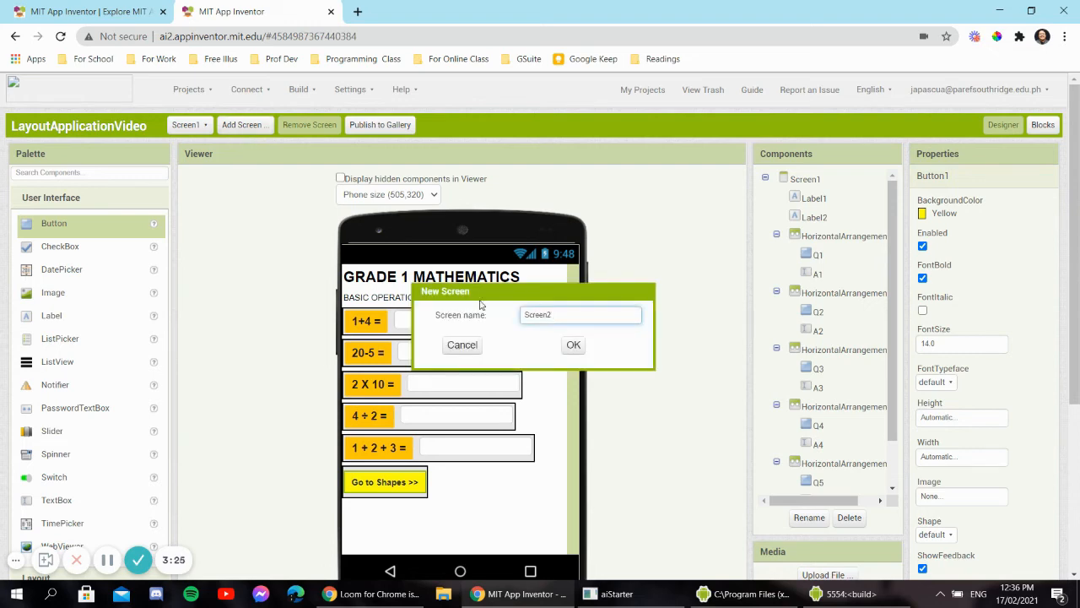
{"action": "double_click", "coordinate": [543, 312]}
{"action": "type", "text": "Shpa"}
{"action": "left_click_drag", "start_coordinate": [593, 313], "coordinate": [520, 319]}
{"action": "left_click", "coordinate": [520, 345]}
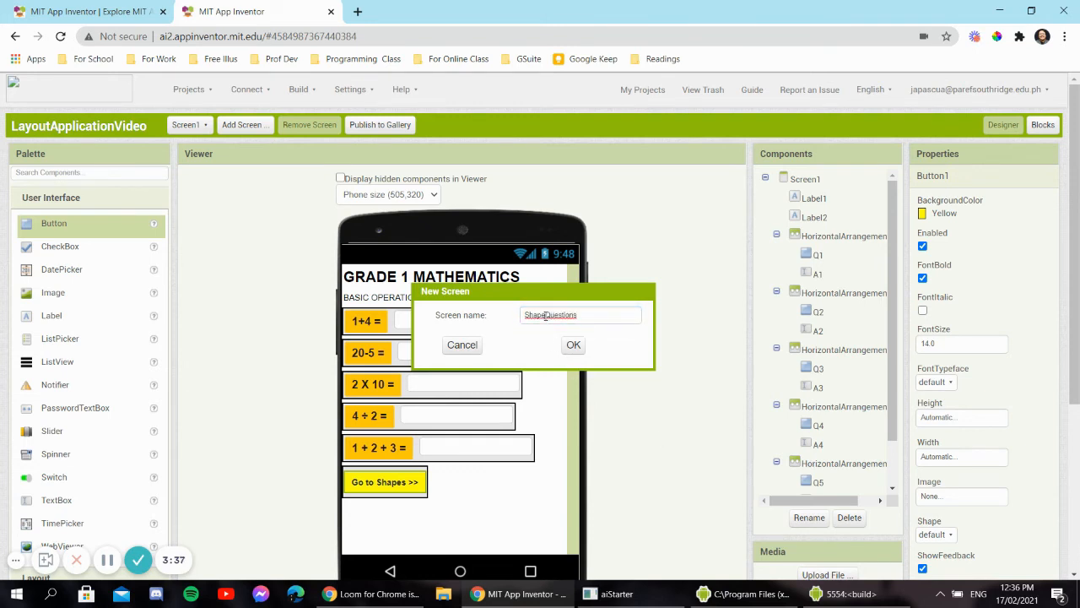
{"action": "left_click", "coordinate": [590, 311]}
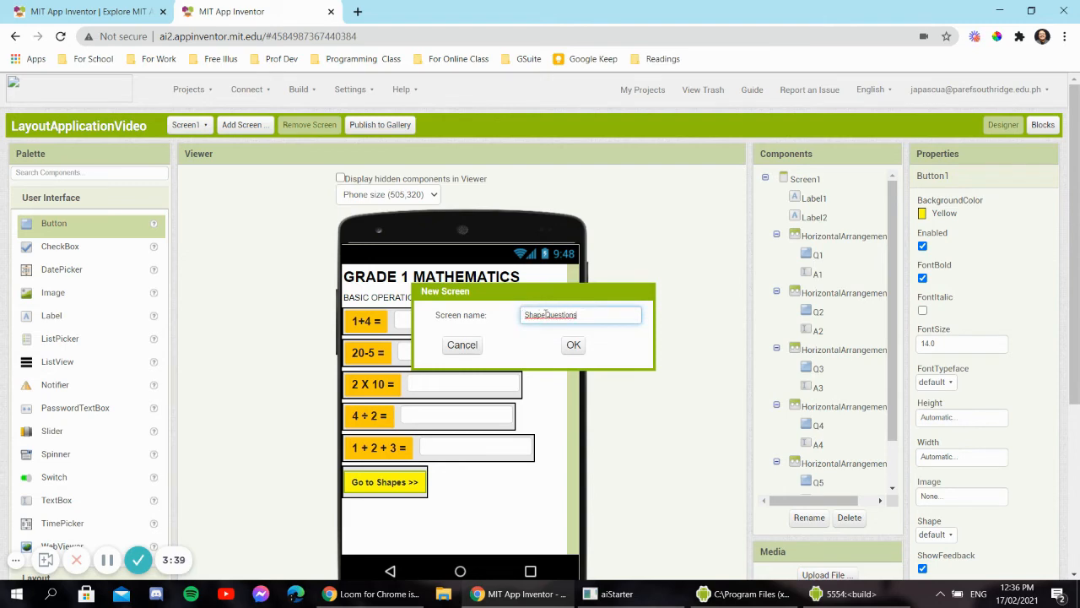
{"action": "left_click", "coordinate": [554, 342]}
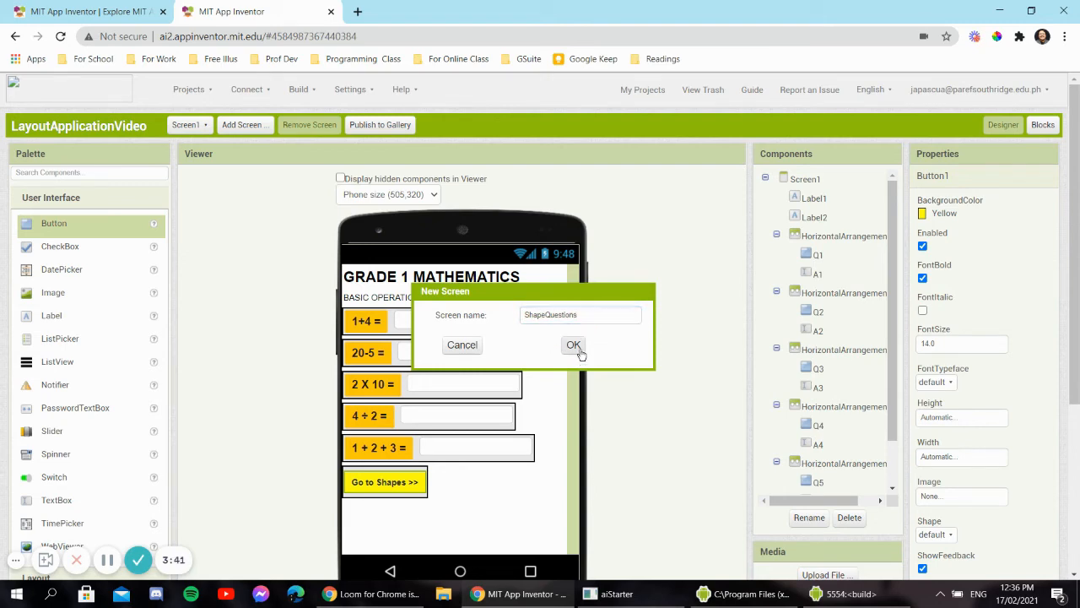
{"action": "double_click", "coordinate": [578, 316]}
{"action": "left_click", "coordinate": [542, 342]}
{"action": "left_click", "coordinate": [576, 354]}
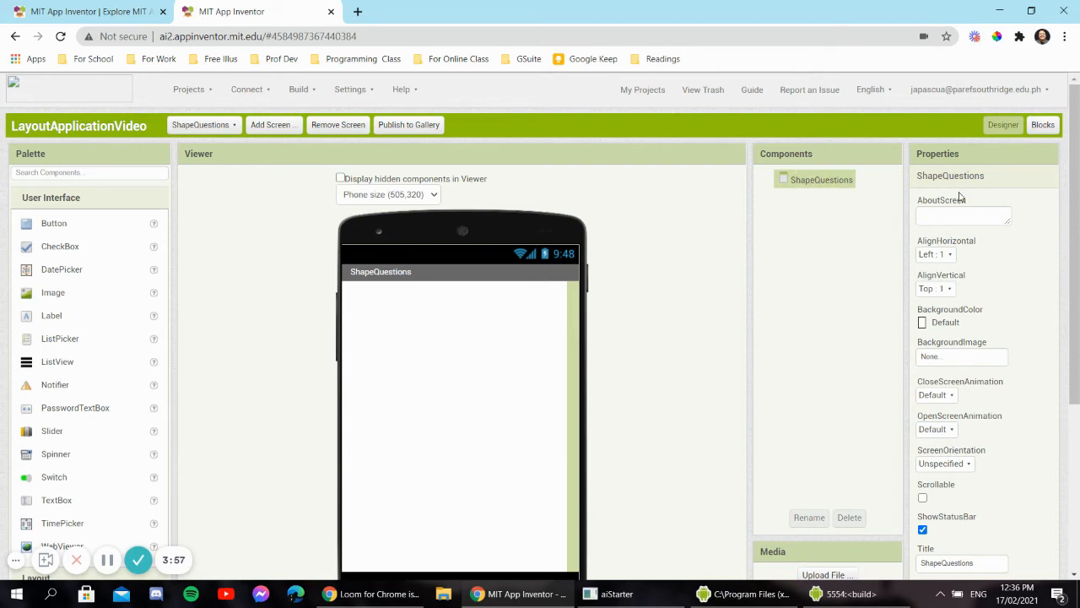
- Hide the title of the ShapeQuestions screen and make the screen scrollable
{"action": "scroll", "coordinate": [963, 199], "scroll_direction": "down", "scroll_amount": 1}
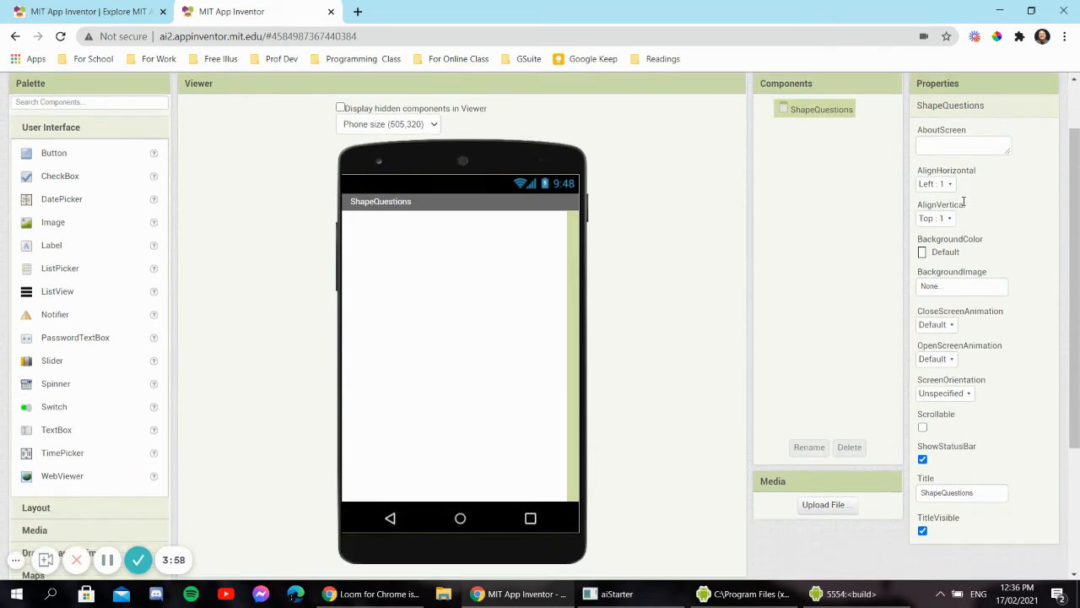
{"action": "left_click", "coordinate": [923, 531]}
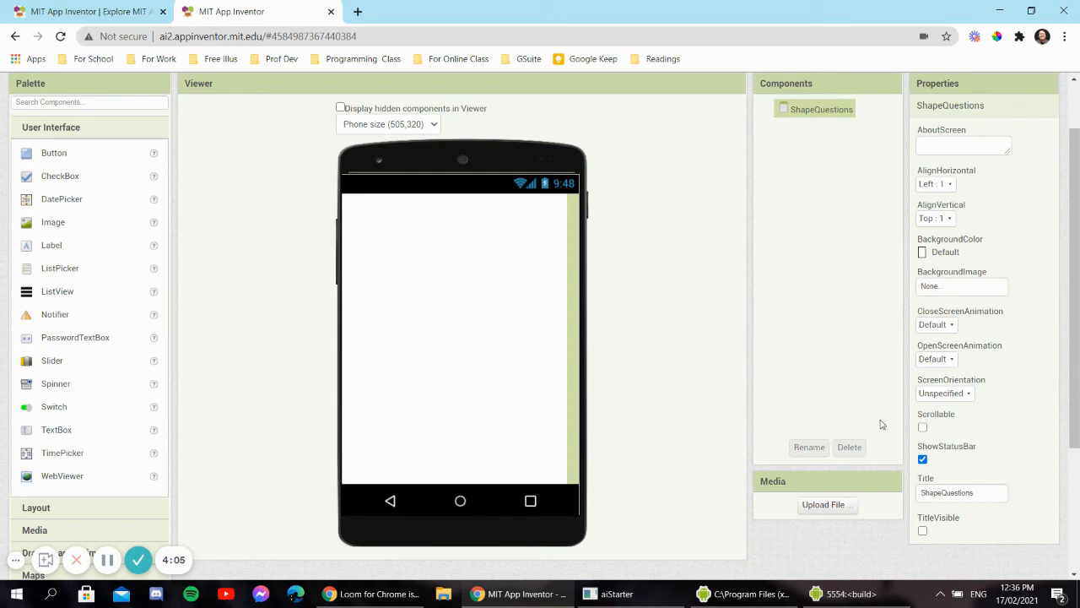
{"action": "left_click", "coordinate": [922, 427]}
{"action": "scroll", "coordinate": [412, 253], "scroll_direction": "up", "scroll_amount": 1}
{"action": "scroll", "coordinate": [412, 256], "scroll_direction": "down", "scroll_amount": 1}
{"action": "left_click", "coordinate": [108, 560]}
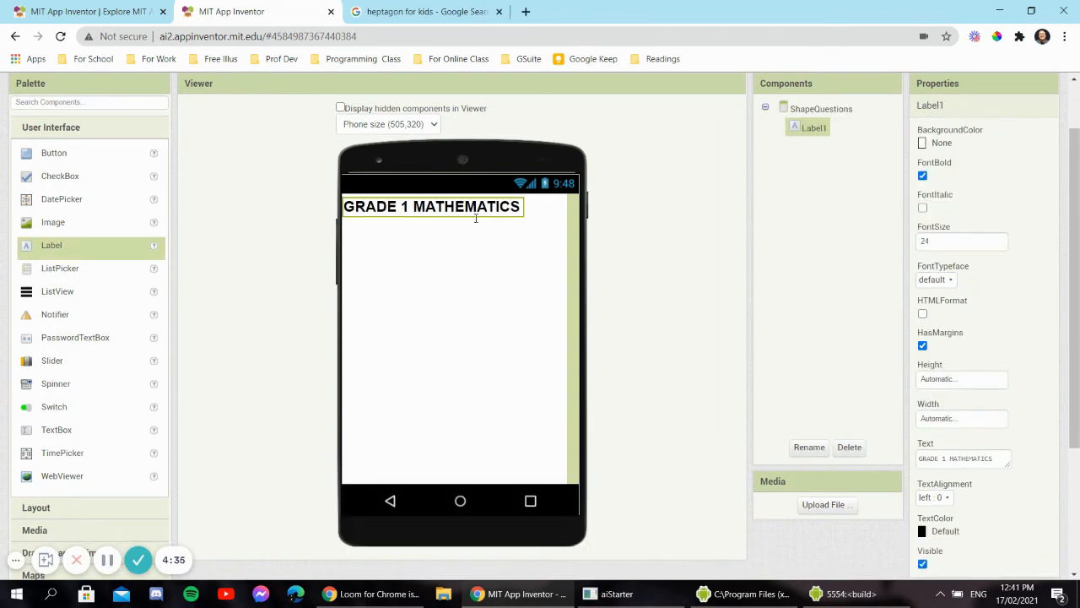
- Add a label below the GRADE 1 MATHEMATICS heading and set its font size to 16
{"action": "left_click", "coordinate": [454, 247]}
{"action": "left_click", "coordinate": [430, 211]}
{"action": "left_click_drag", "start_coordinate": [79, 250], "coordinate": [434, 252]}
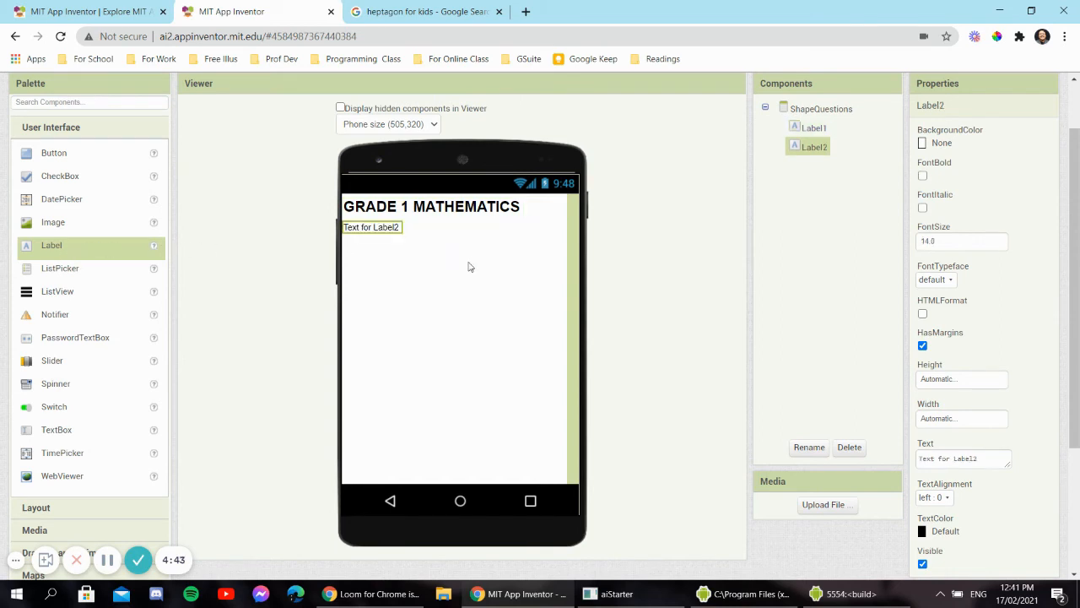
{"action": "left_click", "coordinate": [979, 243]}
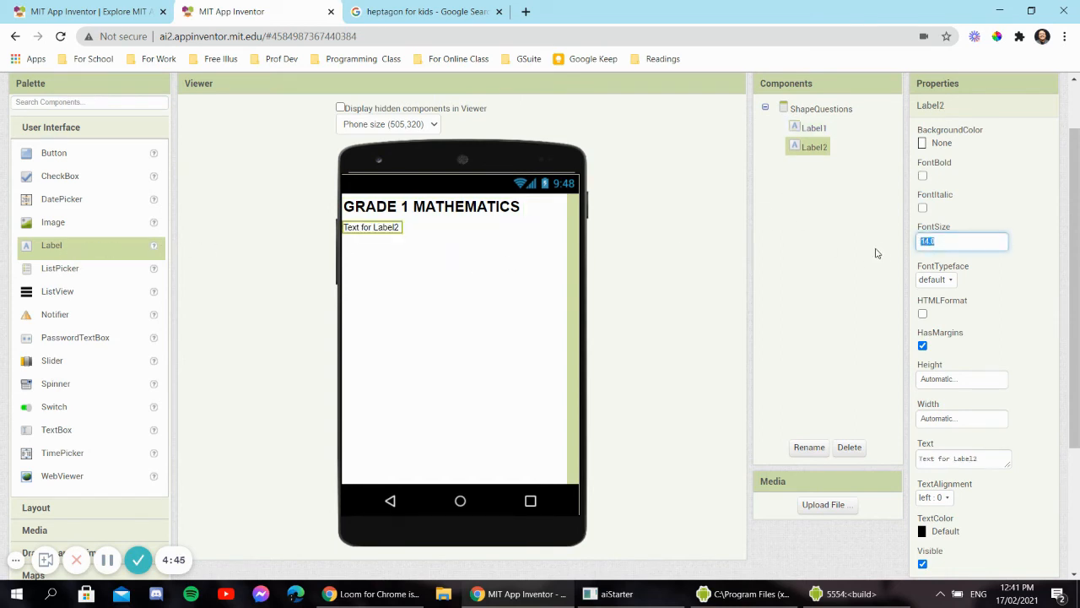
{"action": "type", "text": "16"}
{"action": "key", "text": "Return"}
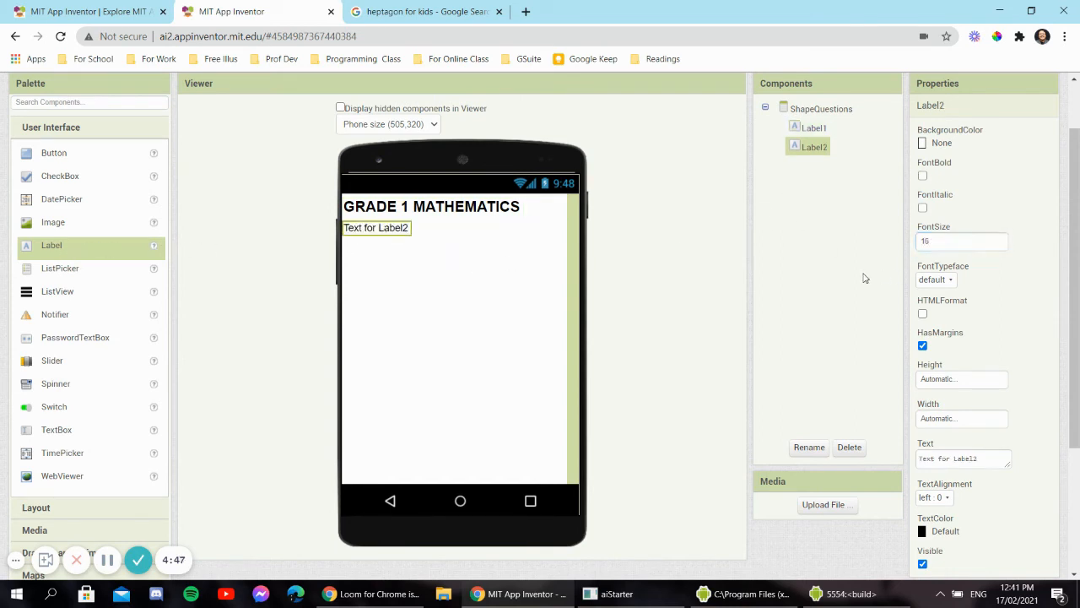
- Set the text of the label below the heading to SHAPES
{"action": "left_click", "coordinate": [979, 458]}
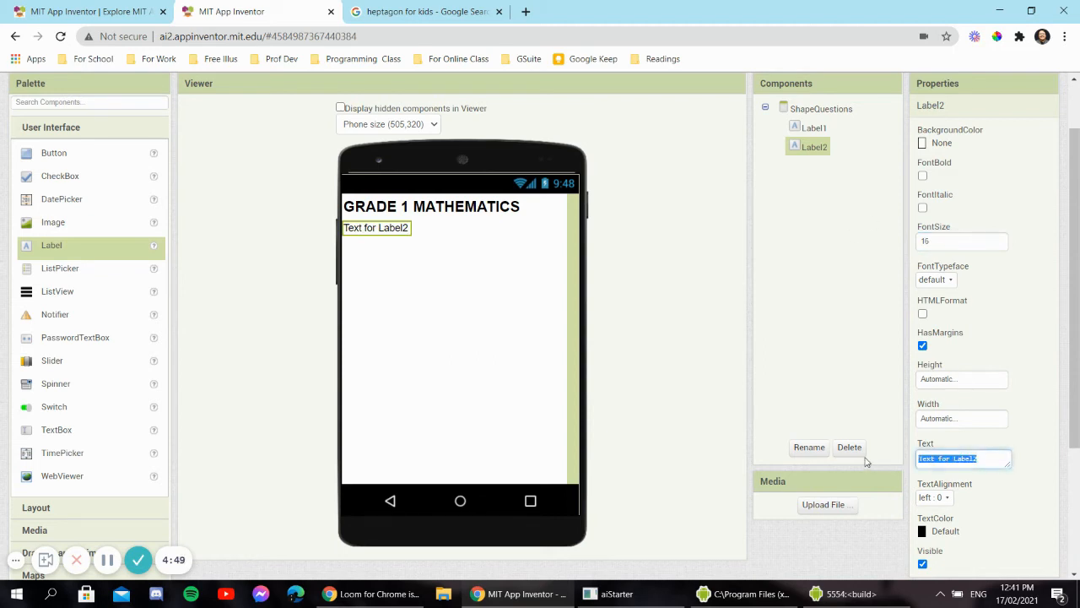
{"action": "type", "text": "s"}
{"action": "left_click", "coordinate": [663, 354]}
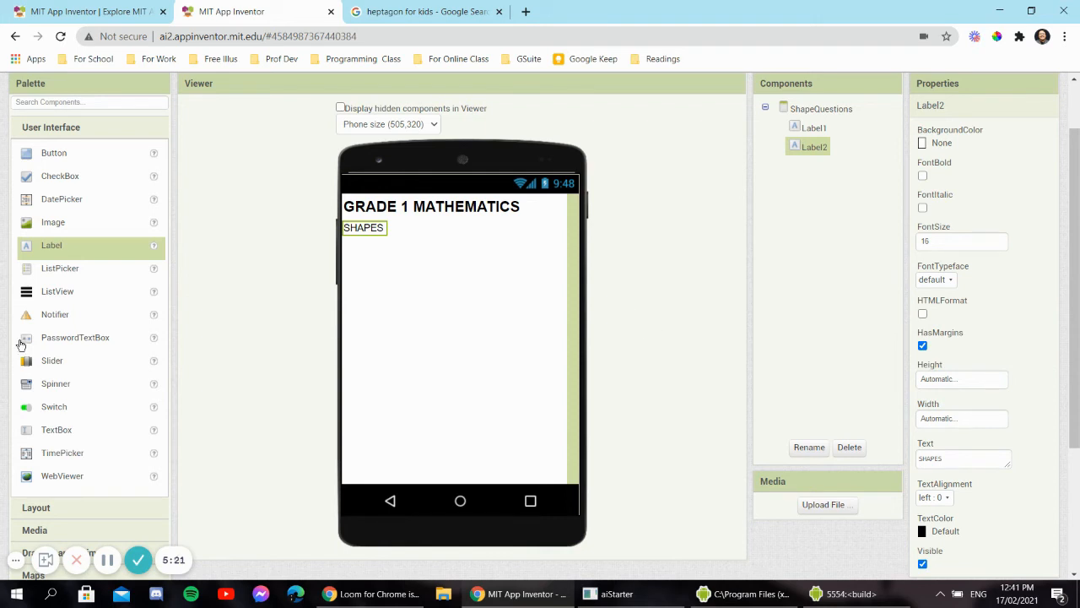
- Add a table arrangement below the SHAPES label
{"action": "left_click", "coordinate": [76, 511]}
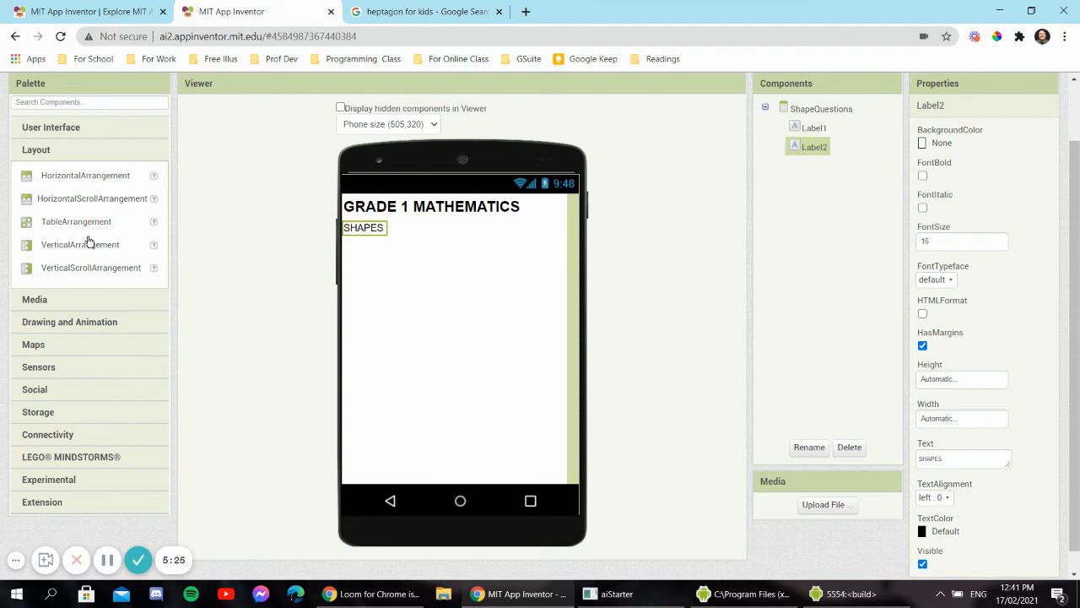
{"action": "left_click_drag", "start_coordinate": [97, 229], "coordinate": [384, 295]}
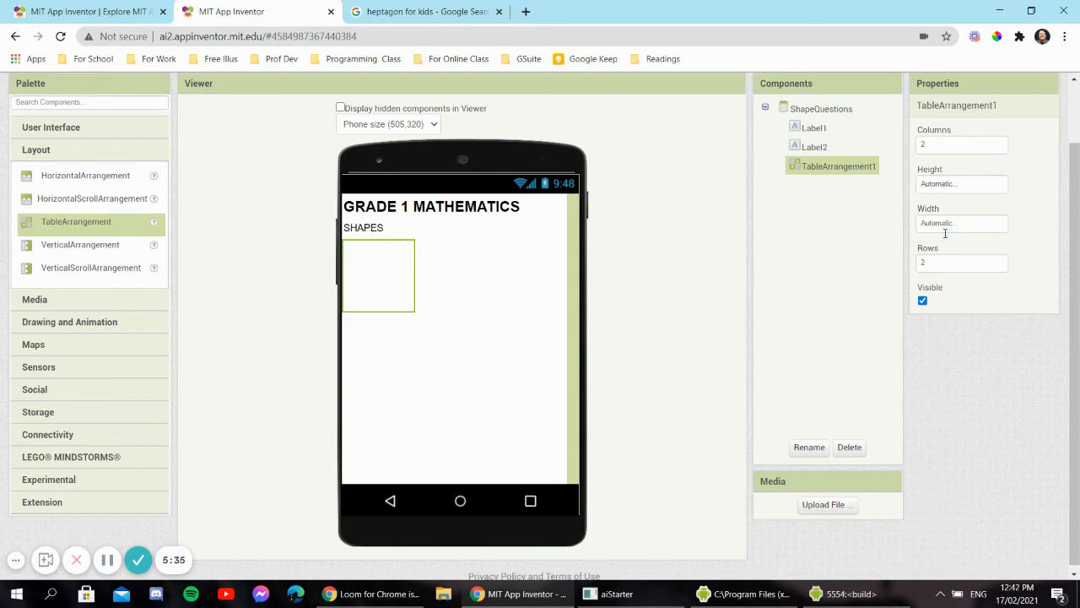
{"action": "left_click", "coordinate": [942, 264]}
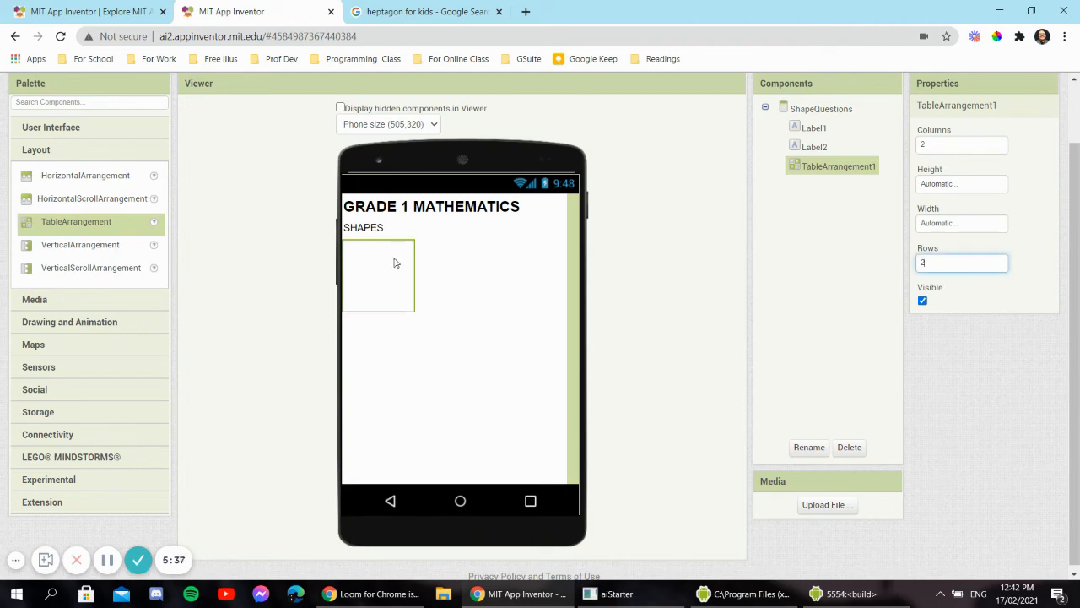
{"action": "left_click", "coordinate": [260, 264]}
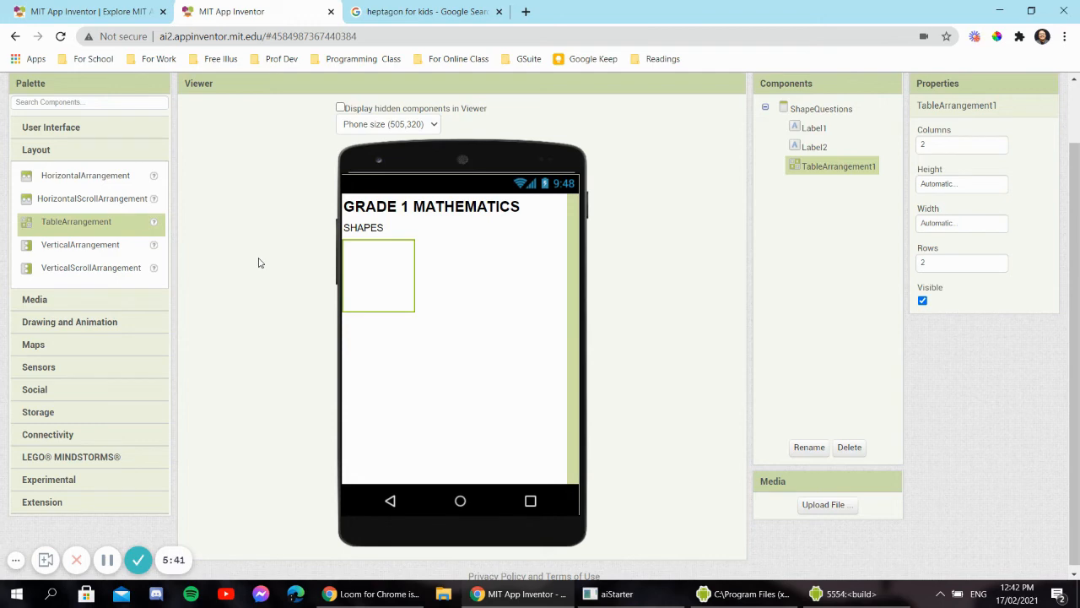
- Place two buttons side by side in the table's lower row and an image component above each of them
{"action": "left_click", "coordinate": [91, 131]}
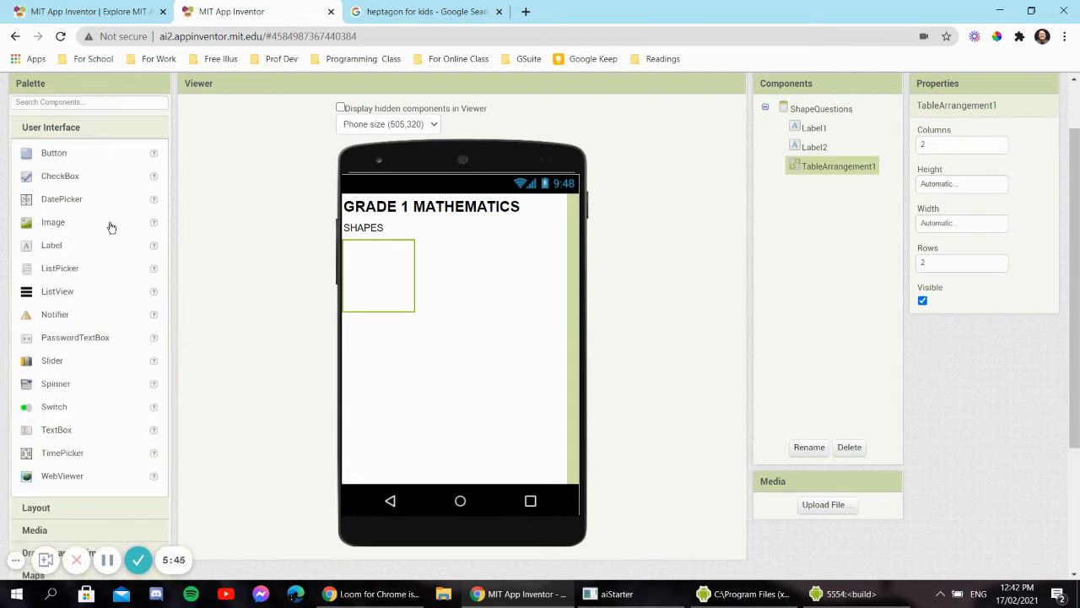
{"action": "left_click_drag", "start_coordinate": [62, 154], "coordinate": [338, 302]}
{"action": "left_click_drag", "start_coordinate": [87, 157], "coordinate": [442, 287]}
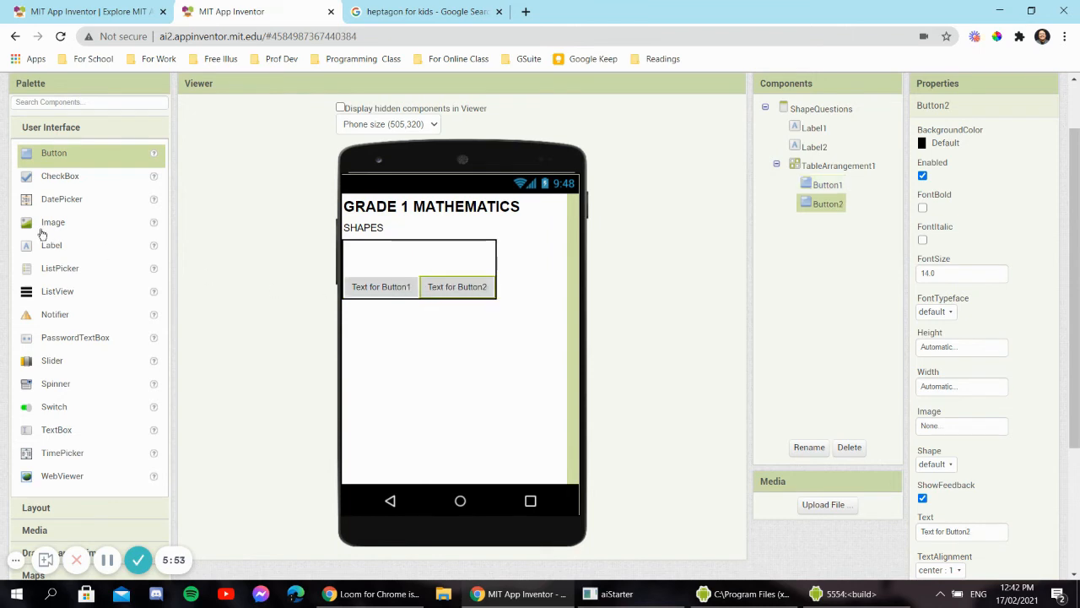
{"action": "left_click_drag", "start_coordinate": [53, 222], "coordinate": [393, 260]}
{"action": "left_click_drag", "start_coordinate": [97, 229], "coordinate": [450, 252]}
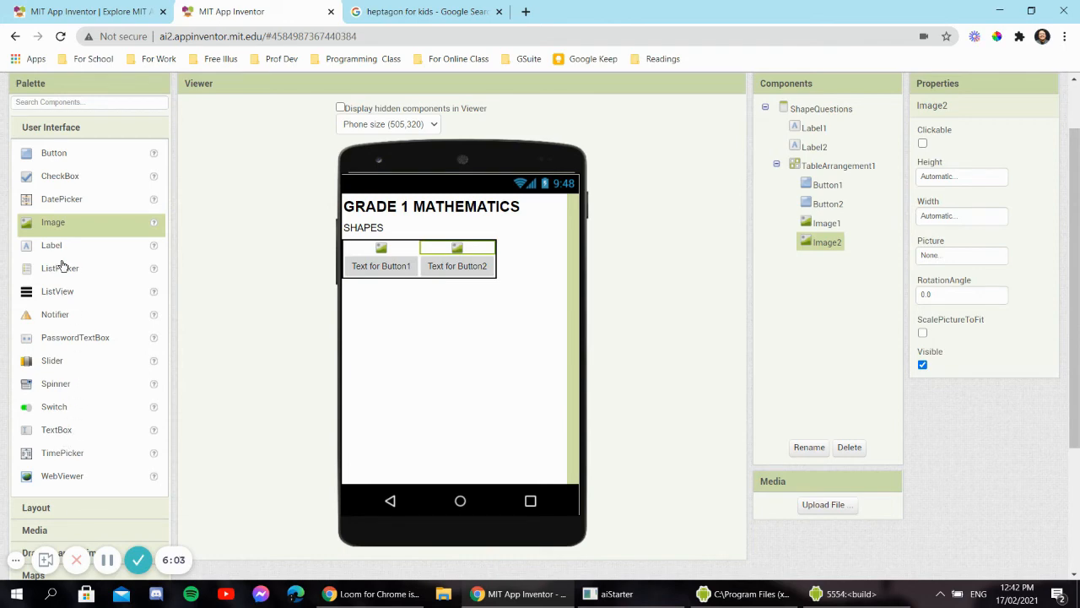
- Add a label between SHAPES and the table arrangement with the text "1. Which of the following is Hexagon?"
{"action": "left_click_drag", "start_coordinate": [52, 245], "coordinate": [411, 242]}
{"action": "left_click", "coordinate": [991, 460]}
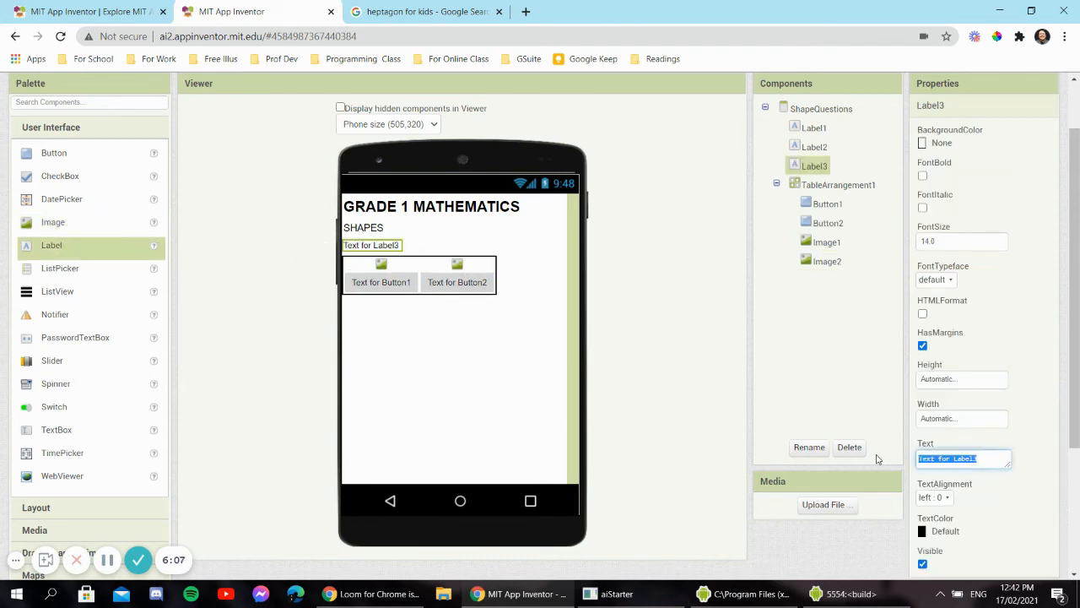
{"action": "type", "text": "1. Which of the fo"}
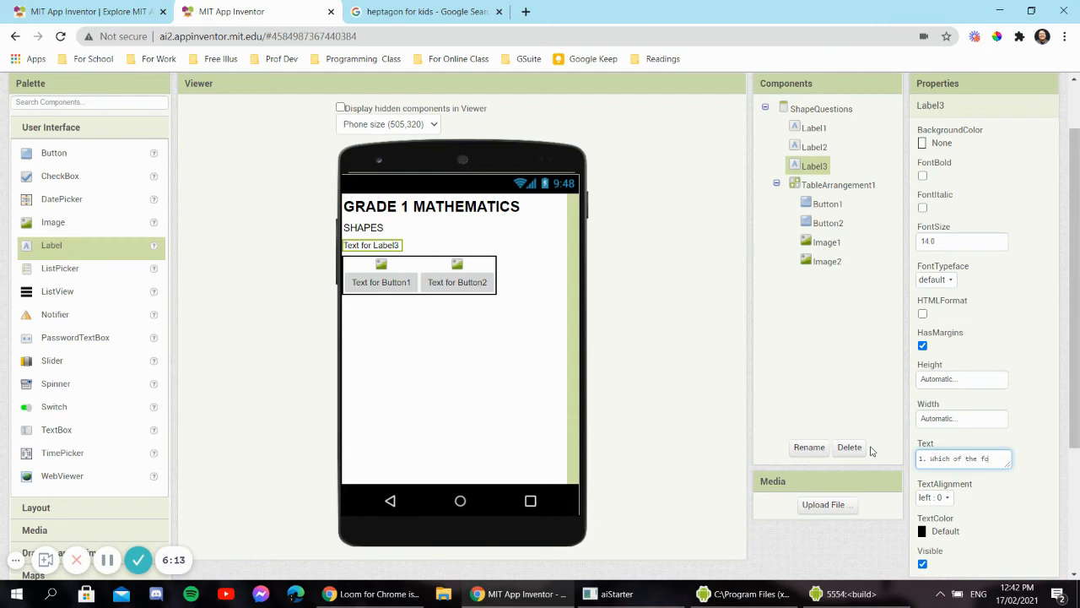
{"action": "type", "text": "llowing is H"}
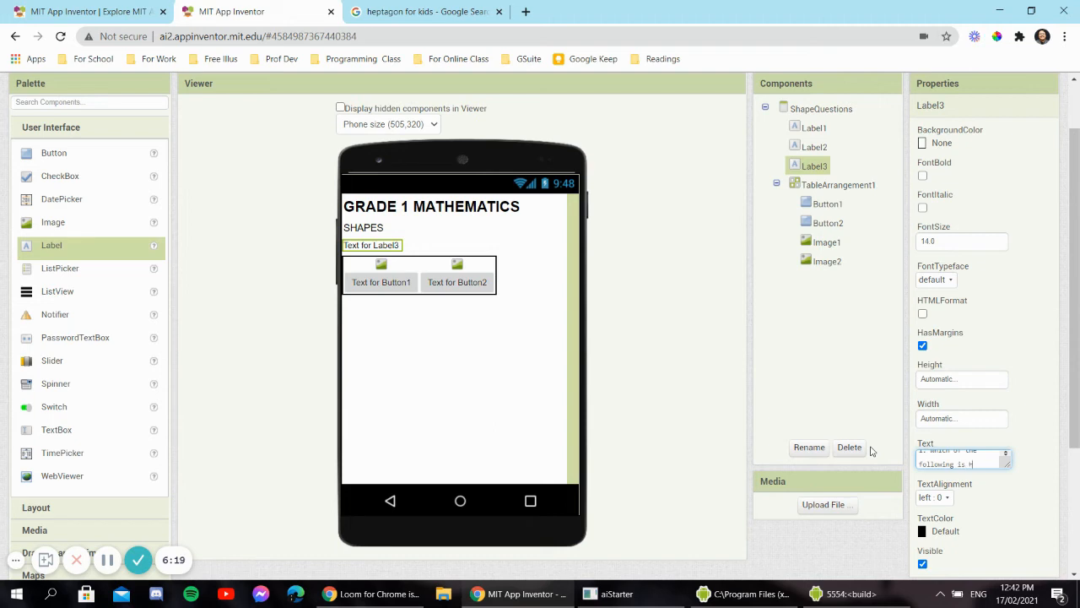
{"action": "type", "text": "exagon?"}
{"action": "key", "text": "Return"}
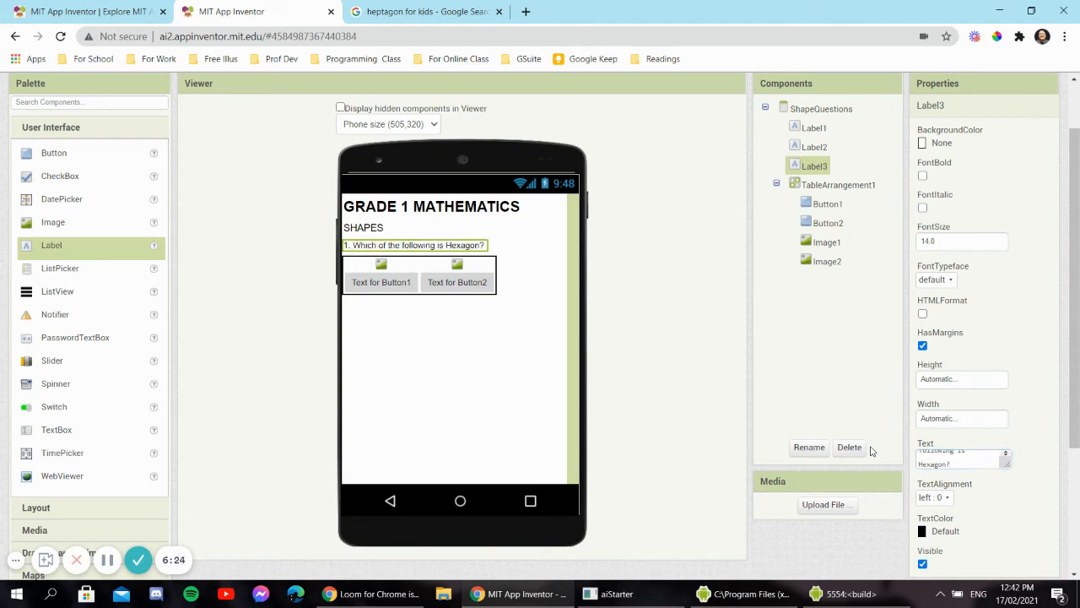
{"action": "left_click", "coordinate": [523, 304]}
{"action": "left_click", "coordinate": [467, 245]}
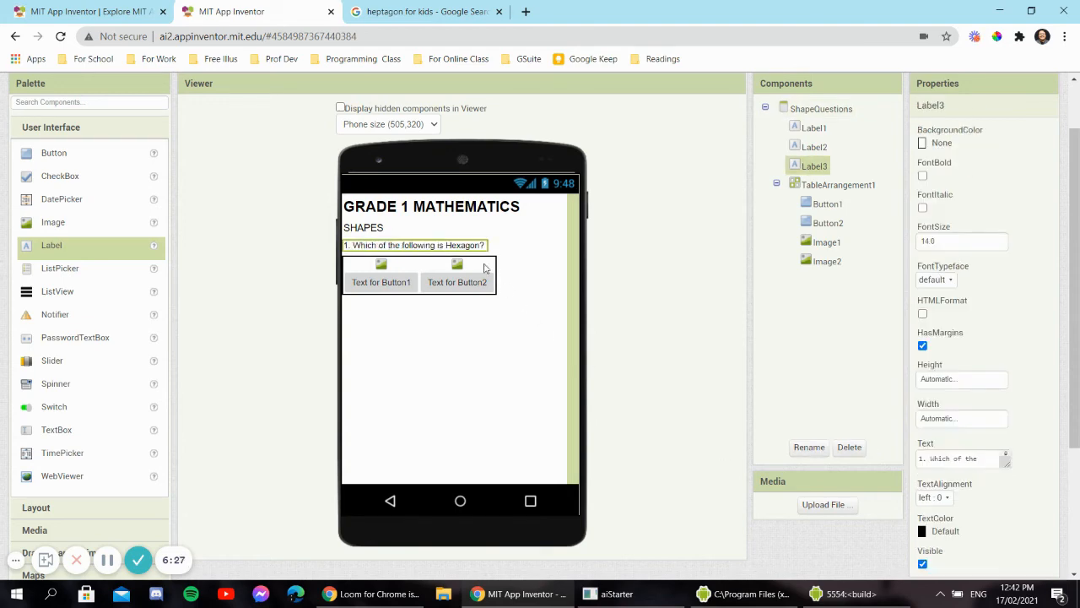
{"action": "left_click", "coordinate": [382, 268]}
{"action": "left_click", "coordinate": [463, 267]}
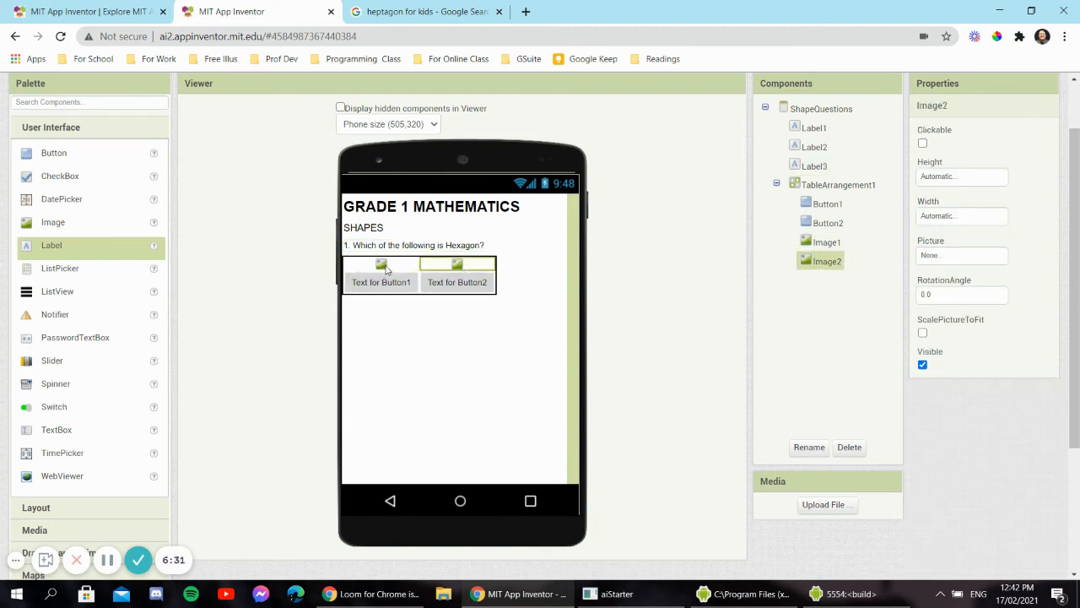
{"action": "left_click", "coordinate": [384, 268]}
{"action": "left_click", "coordinate": [450, 267]}
{"action": "left_click", "coordinate": [390, 268]}
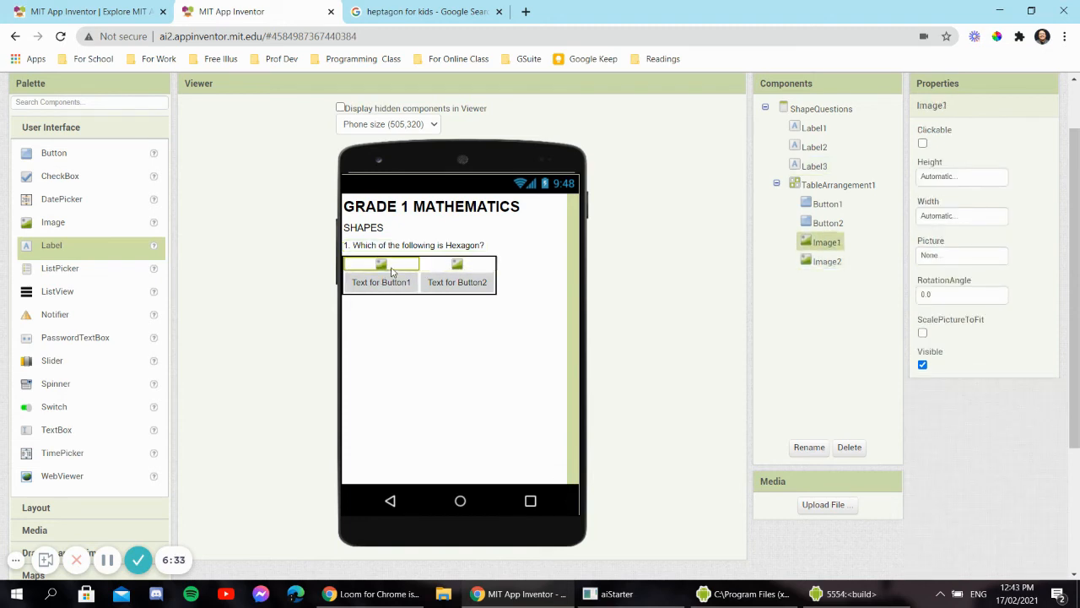
{"action": "left_click", "coordinate": [461, 268]}
{"action": "left_click", "coordinate": [396, 268]}
{"action": "left_click", "coordinate": [454, 268]}
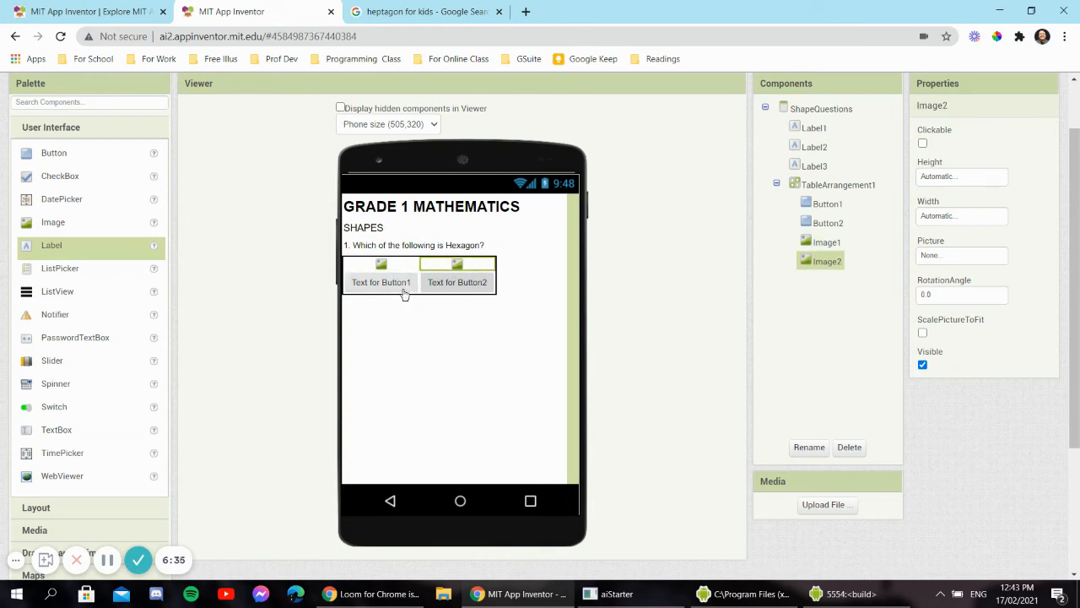
- Make the first button in the table bold with font size 18 and set its text to A
{"action": "left_click", "coordinate": [404, 287]}
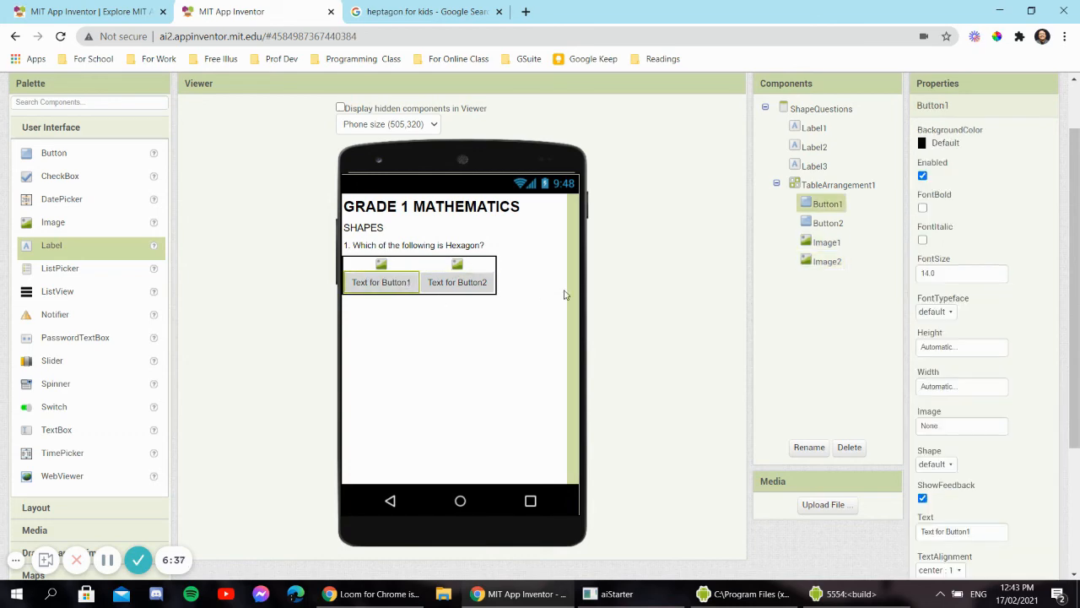
{"action": "left_click", "coordinate": [923, 209]}
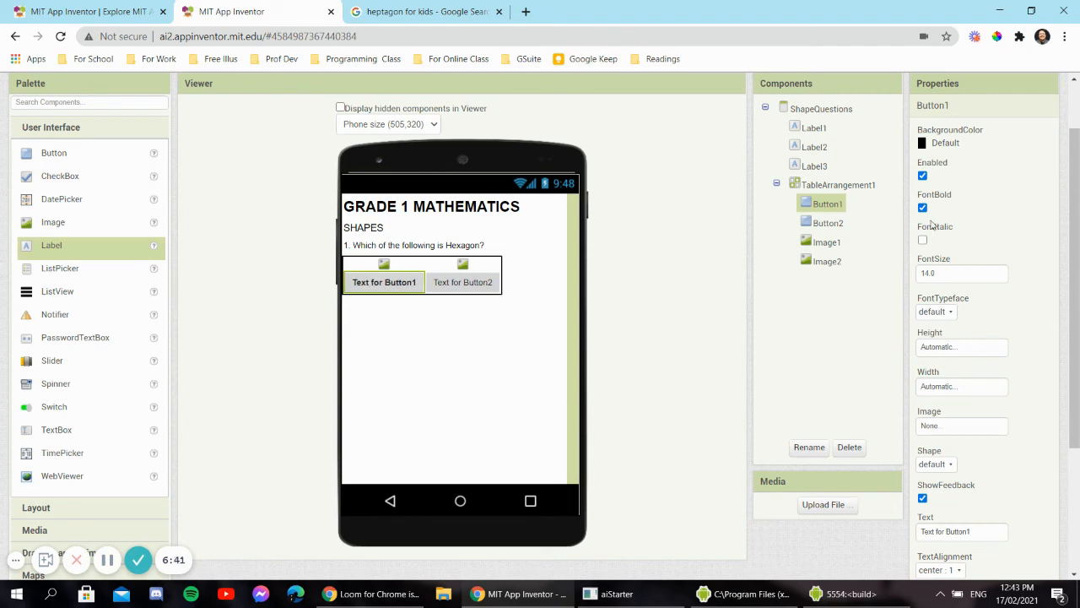
{"action": "left_click", "coordinate": [952, 272]}
{"action": "type", "text": "18"}
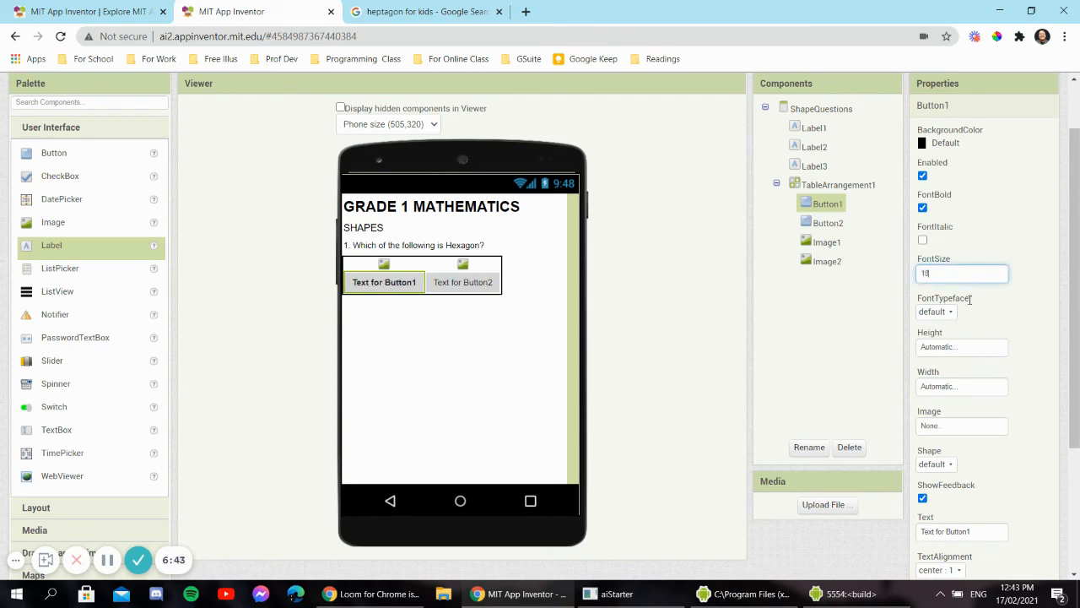
{"action": "left_click", "coordinate": [1037, 314]}
{"action": "scroll", "coordinate": [1022, 346], "scroll_direction": "down", "scroll_amount": 1}
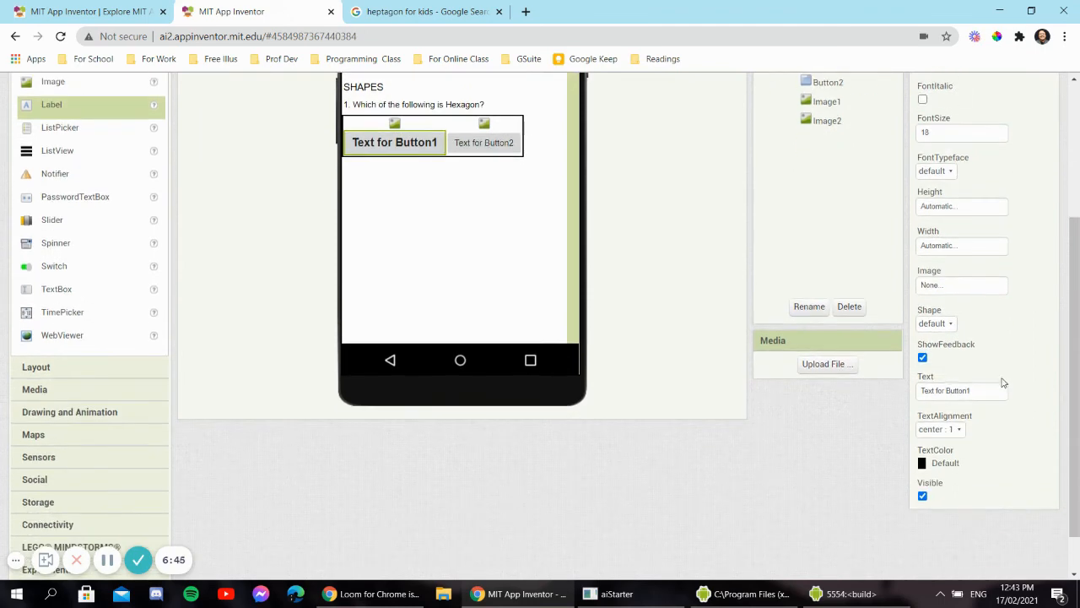
{"action": "left_click", "coordinate": [986, 389]}
{"action": "type", "text": "A"}
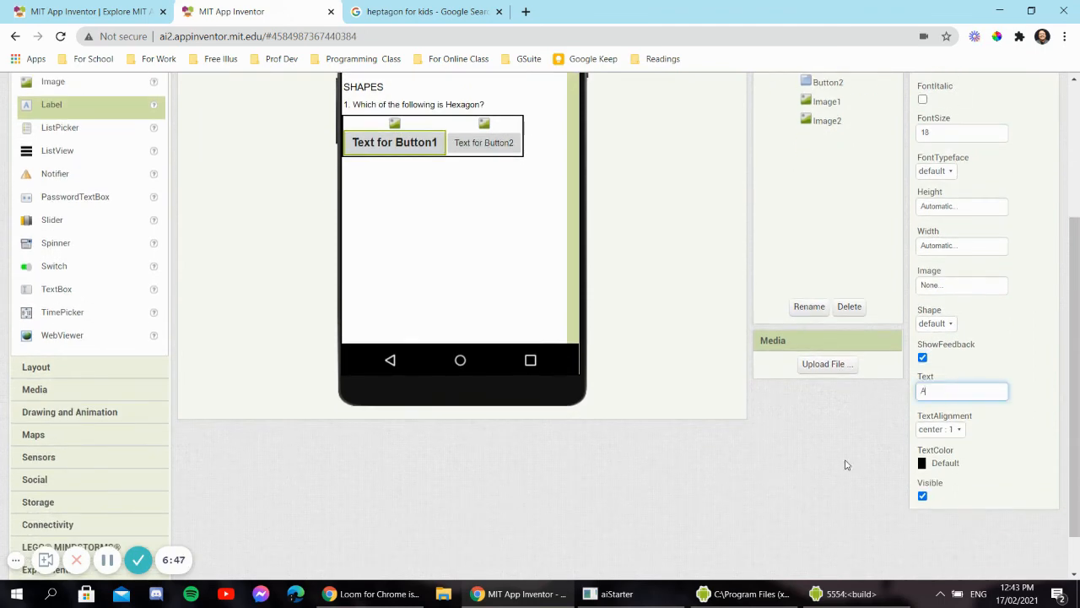
{"action": "left_click", "coordinate": [837, 460]}
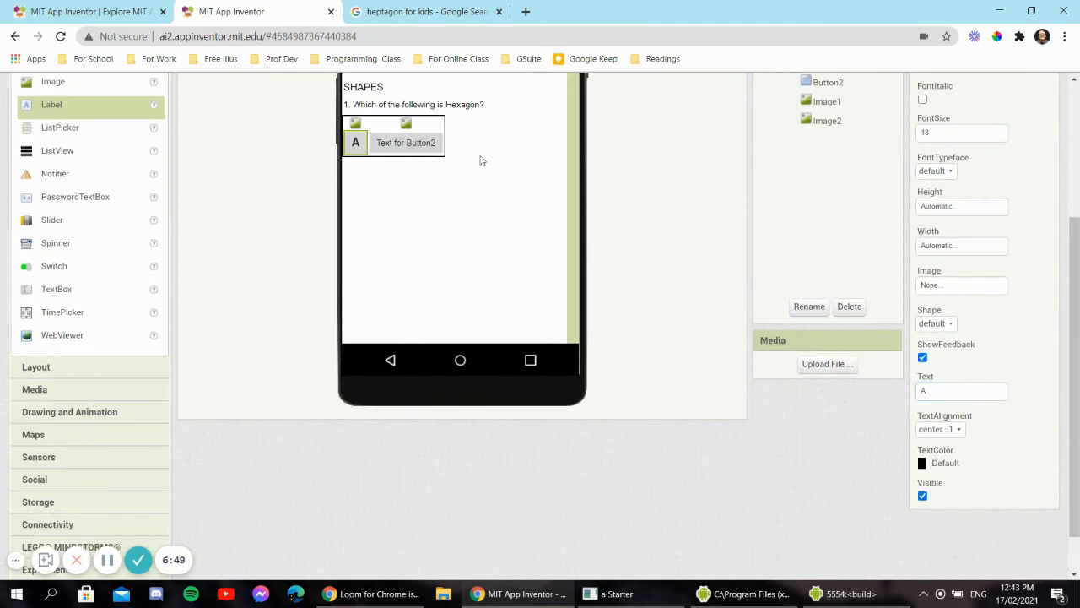
- Make the second button in the table bold with font size 18 and set its text to B
{"action": "left_click", "coordinate": [399, 145]}
{"action": "scroll", "coordinate": [786, 221], "scroll_direction": "up", "scroll_amount": 1}
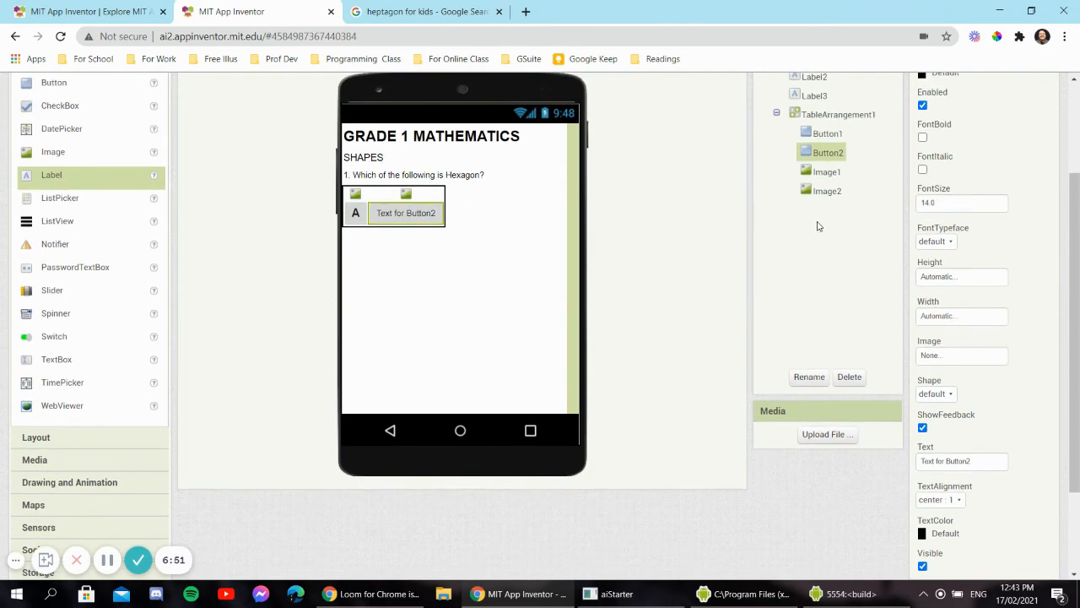
{"action": "scroll", "coordinate": [959, 238], "scroll_direction": "up", "scroll_amount": 1}
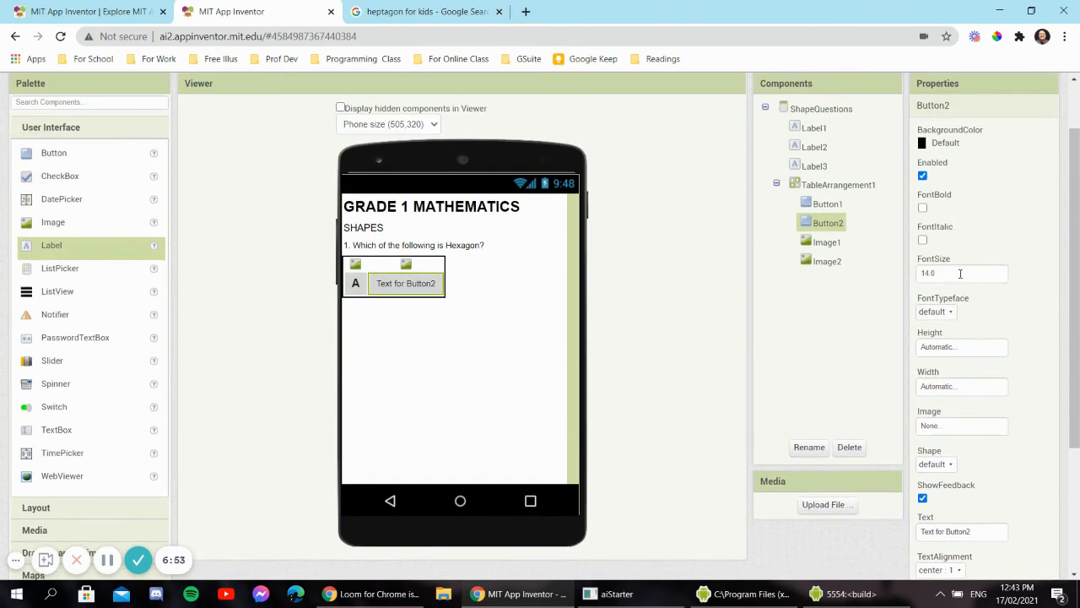
{"action": "left_click", "coordinate": [949, 273]}
{"action": "type", "text": "18"}
{"action": "key", "text": "Return"}
{"action": "left_click", "coordinate": [922, 209]}
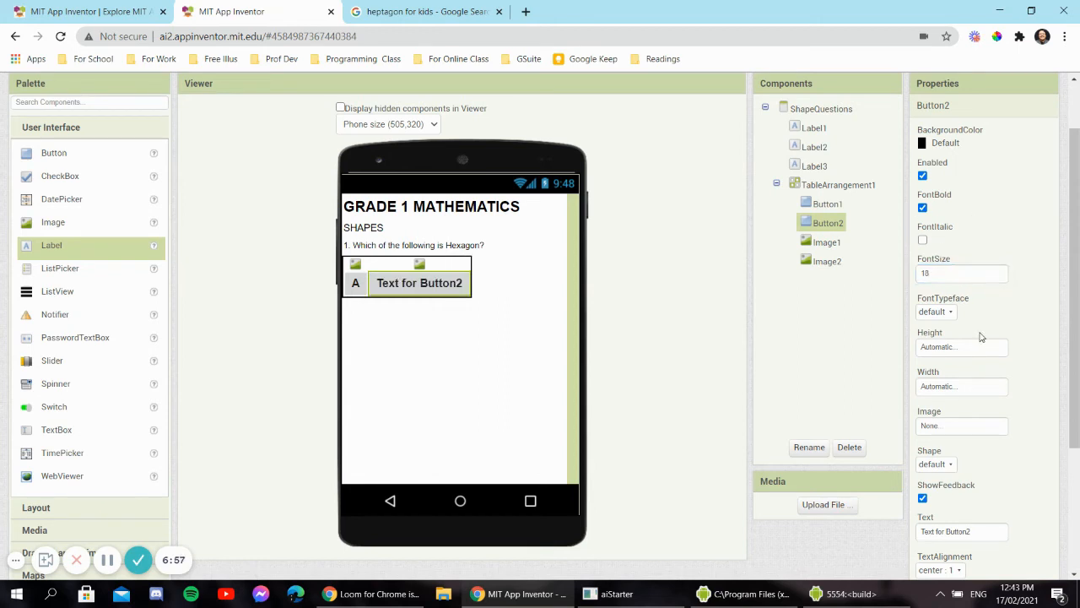
{"action": "scroll", "coordinate": [983, 337], "scroll_direction": "down", "scroll_amount": 1}
{"action": "left_click", "coordinate": [974, 460]}
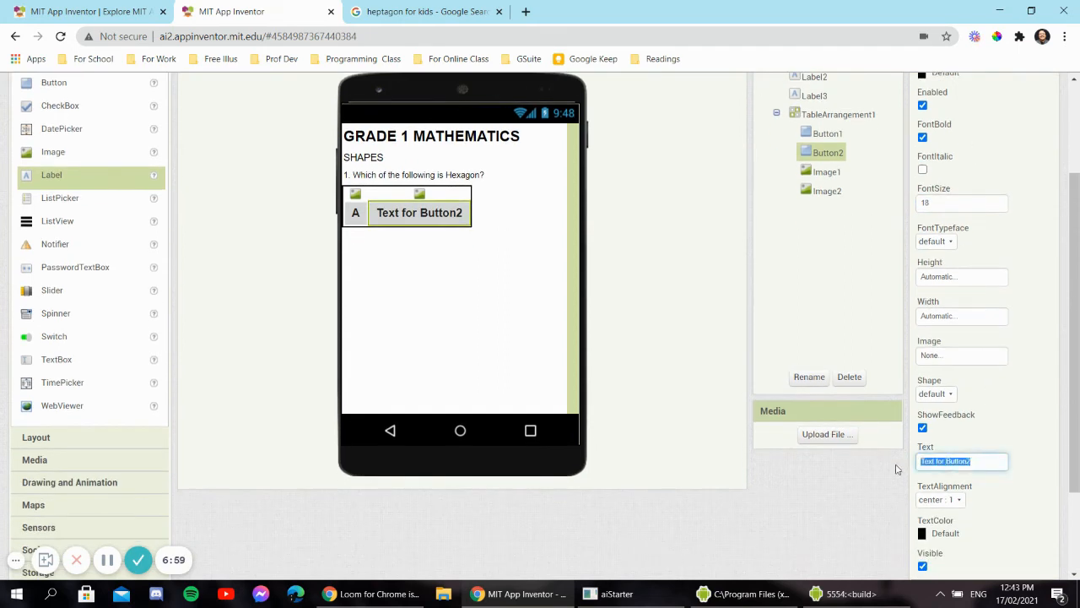
{"action": "type", "text": "B"}
{"action": "key", "text": "Return"}
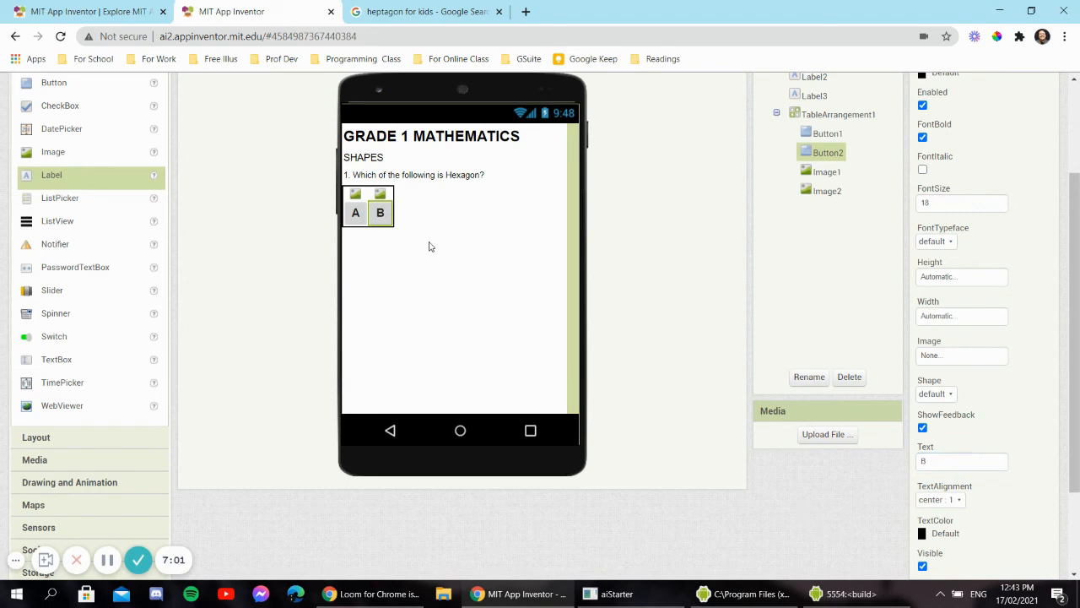
{"action": "left_click", "coordinate": [407, 234]}
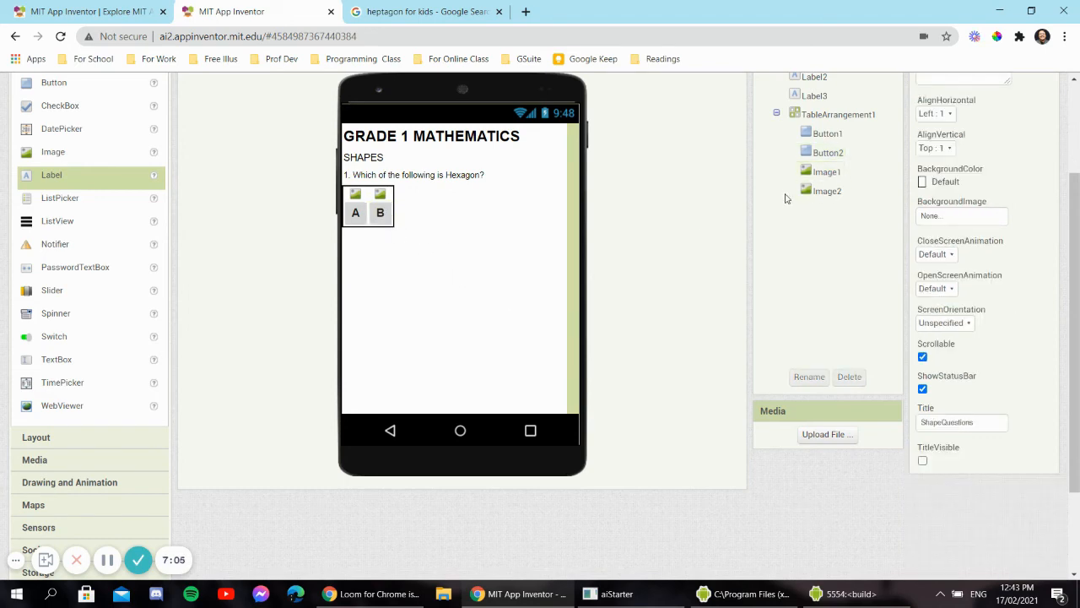
{"action": "left_click", "coordinate": [840, 113]}
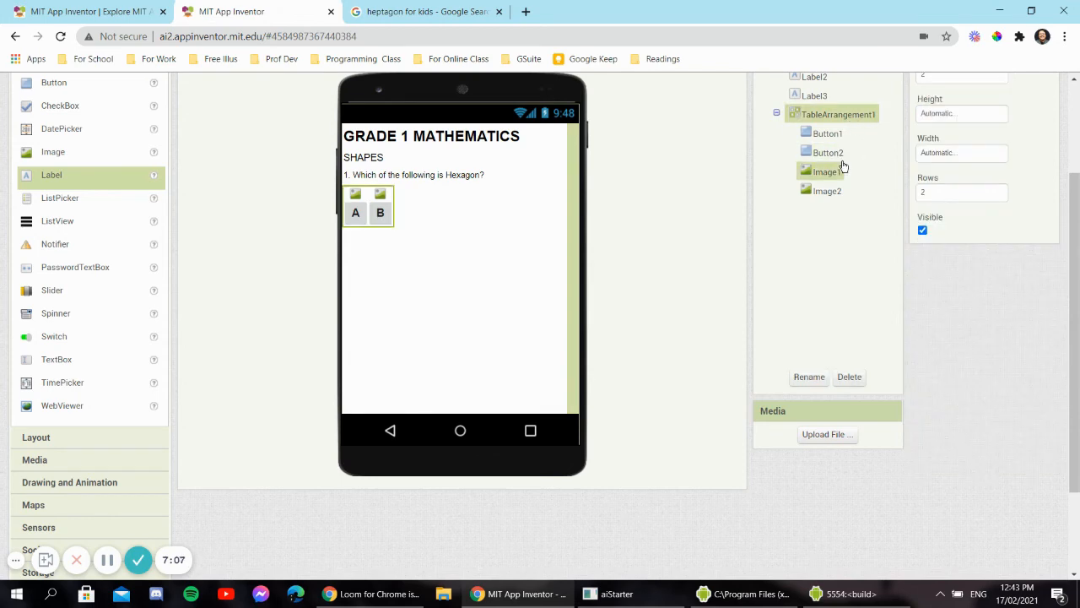
{"action": "scroll", "coordinate": [860, 169], "scroll_direction": "up", "scroll_amount": 1}
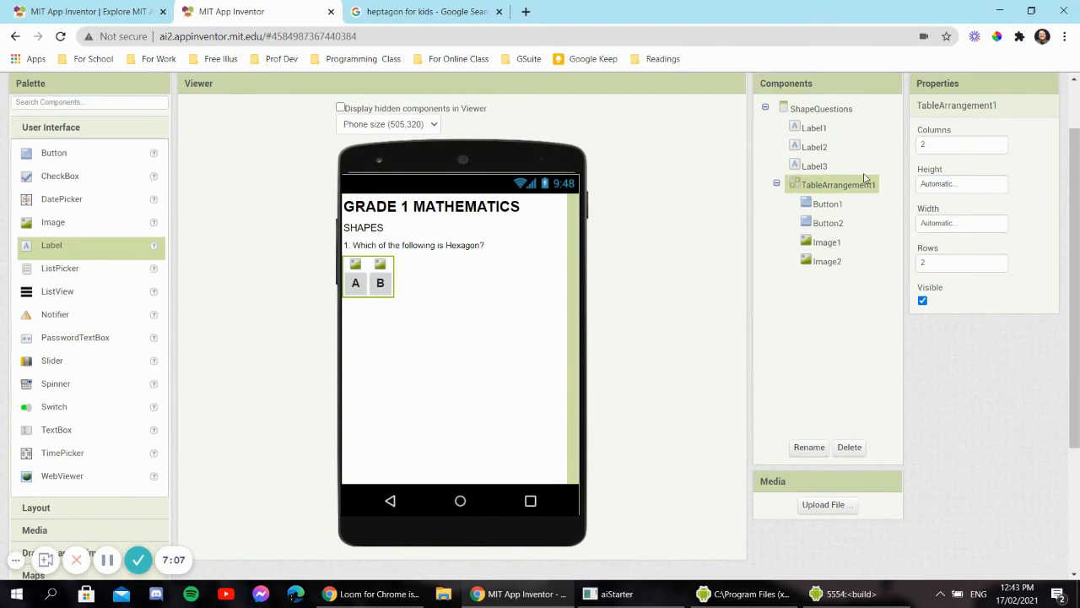
{"action": "left_click", "coordinate": [930, 262]}
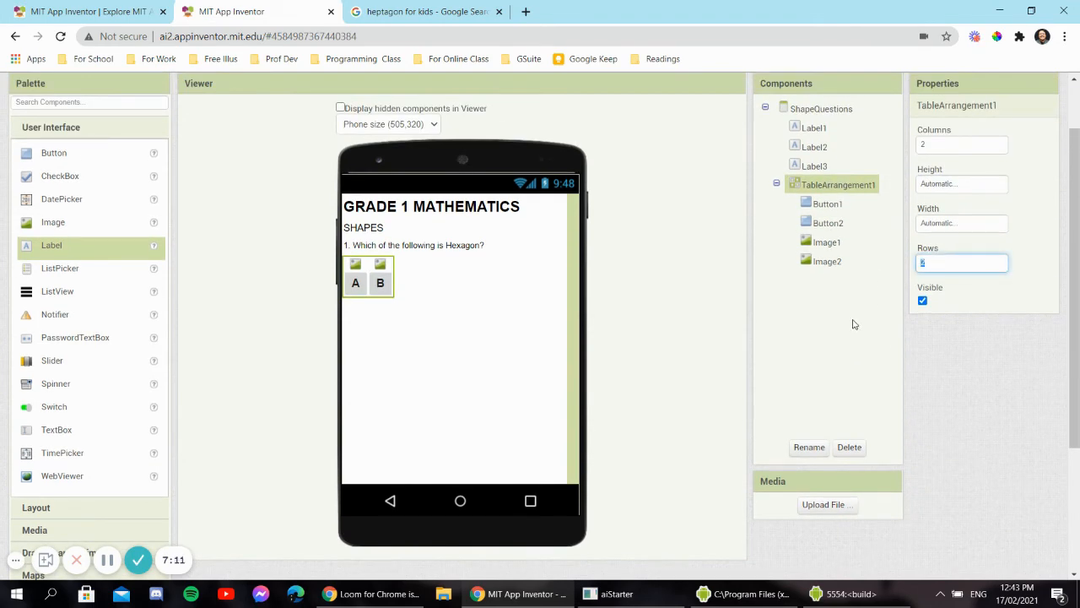
{"action": "type", "text": "4"}
{"action": "key", "text": "Return"}
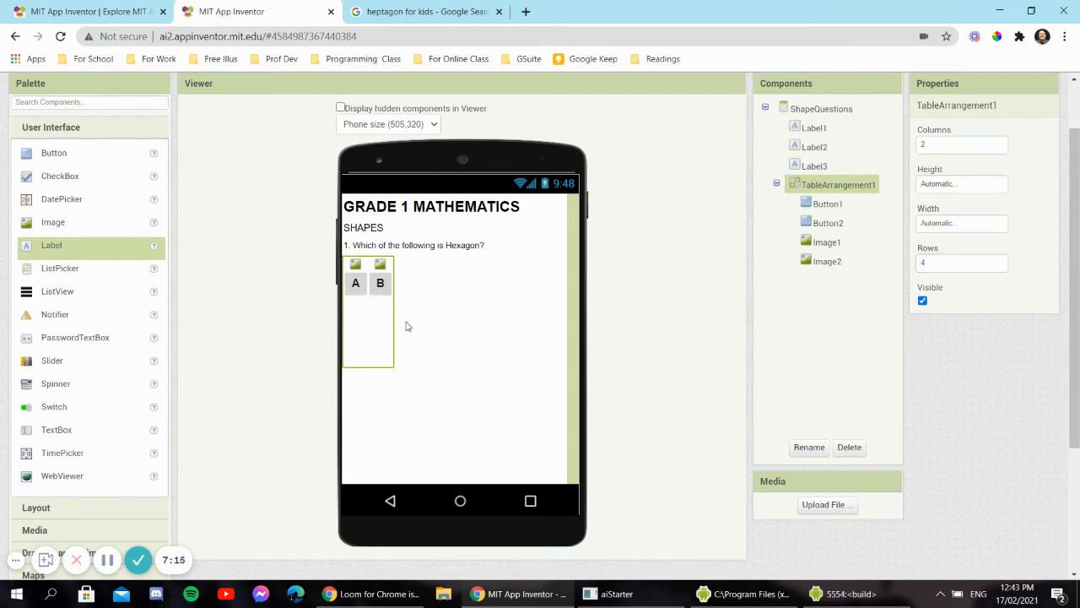
{"action": "key", "text": "BackSpace"}
{"action": "type", "text": "2"}
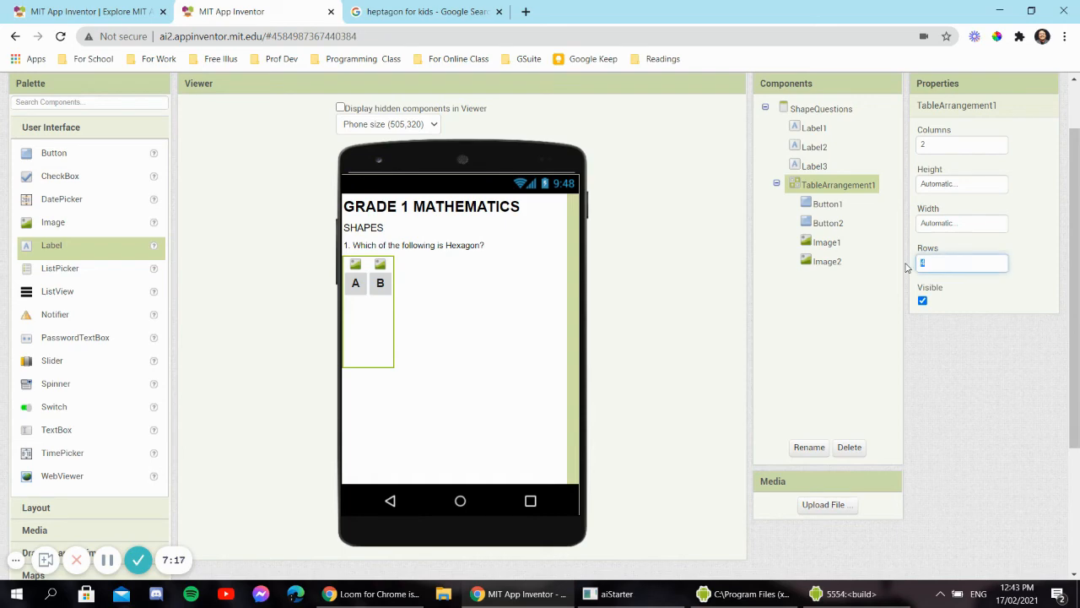
- Set the table arrangement to 4 columns and move the second image and button B into the third column
{"action": "left_click", "coordinate": [939, 146]}
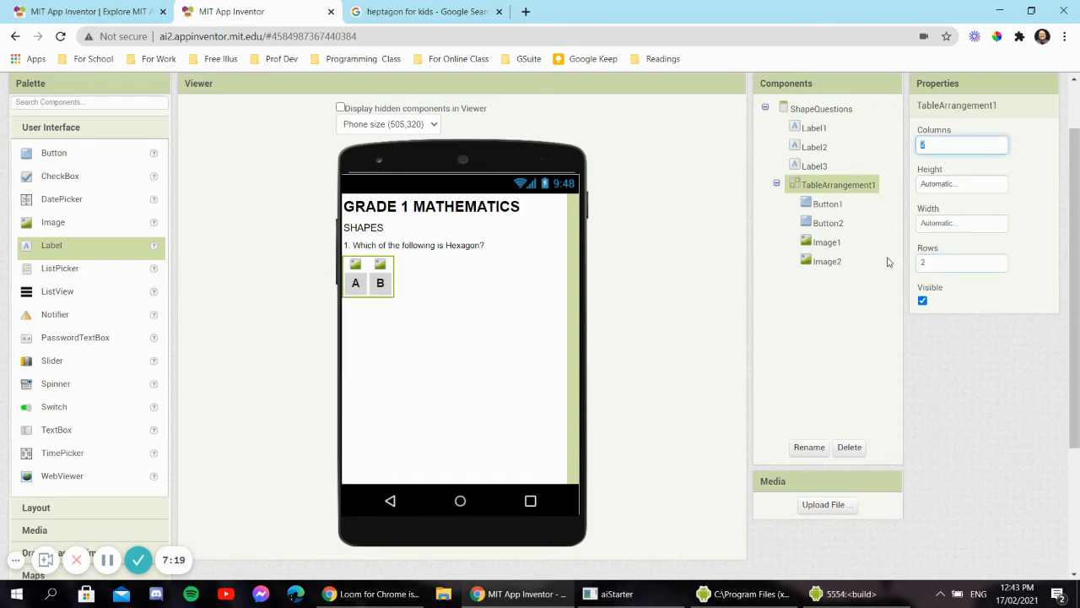
{"action": "type", "text": "4"}
{"action": "key", "text": "Return"}
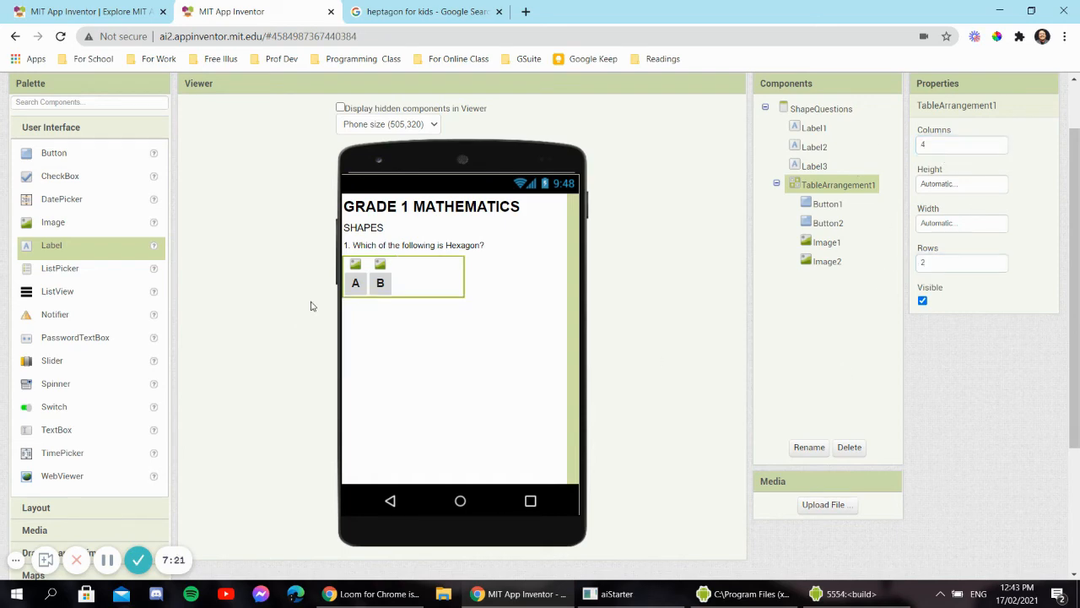
{"action": "left_click_drag", "start_coordinate": [383, 269], "coordinate": [415, 266]}
{"action": "left_click", "coordinate": [457, 361]}
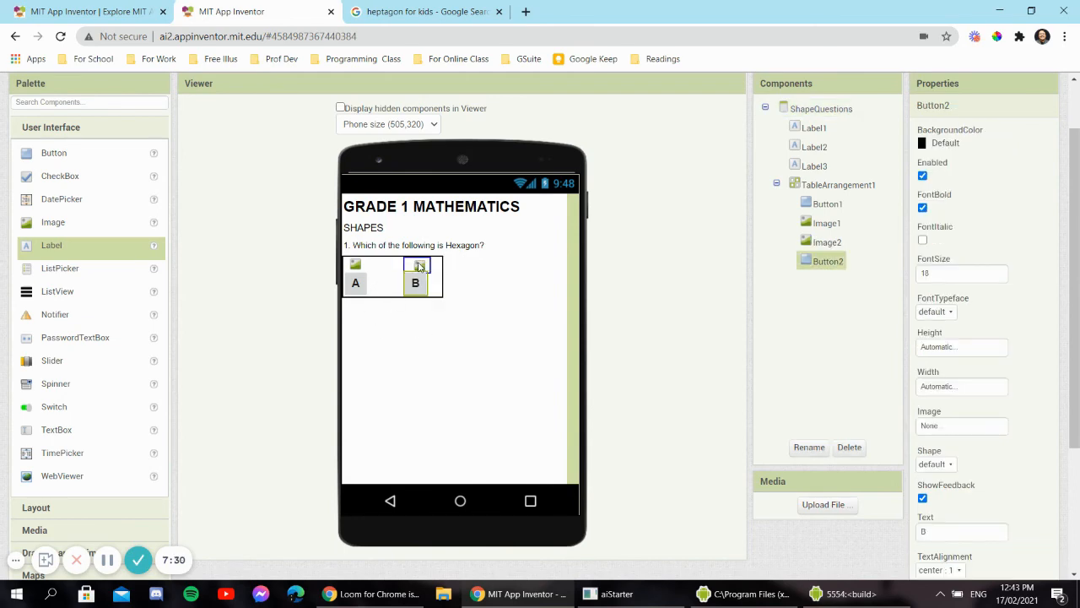
- Upload hexagon-clipart-shape-outline-5.png from the Desktop as the picture of the first image, above button A
{"action": "left_click", "coordinate": [405, 356]}
{"action": "left_click", "coordinate": [356, 266]}
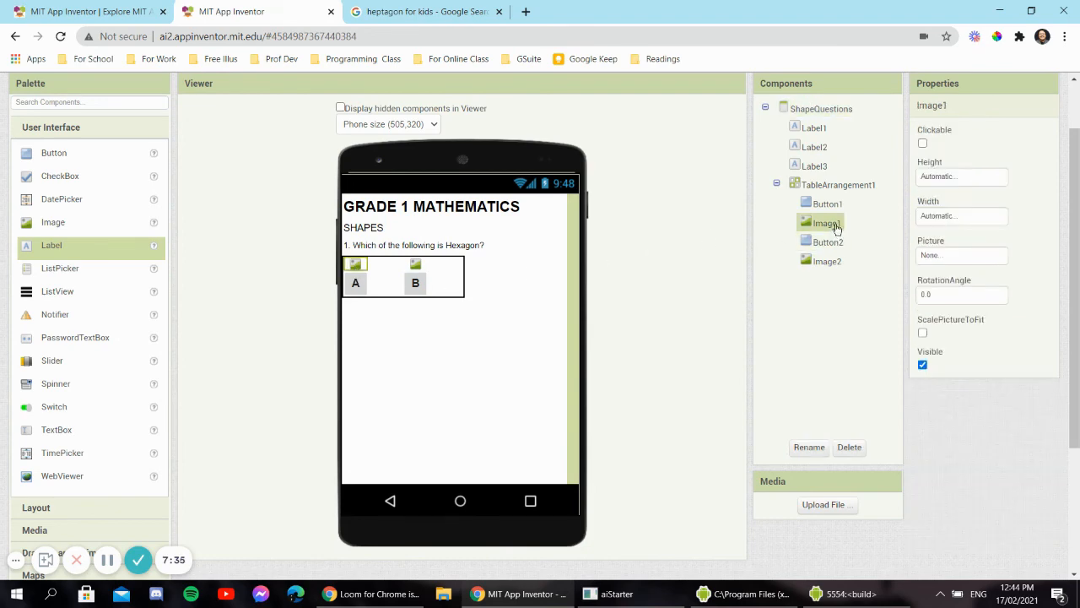
{"action": "left_click", "coordinate": [944, 256]}
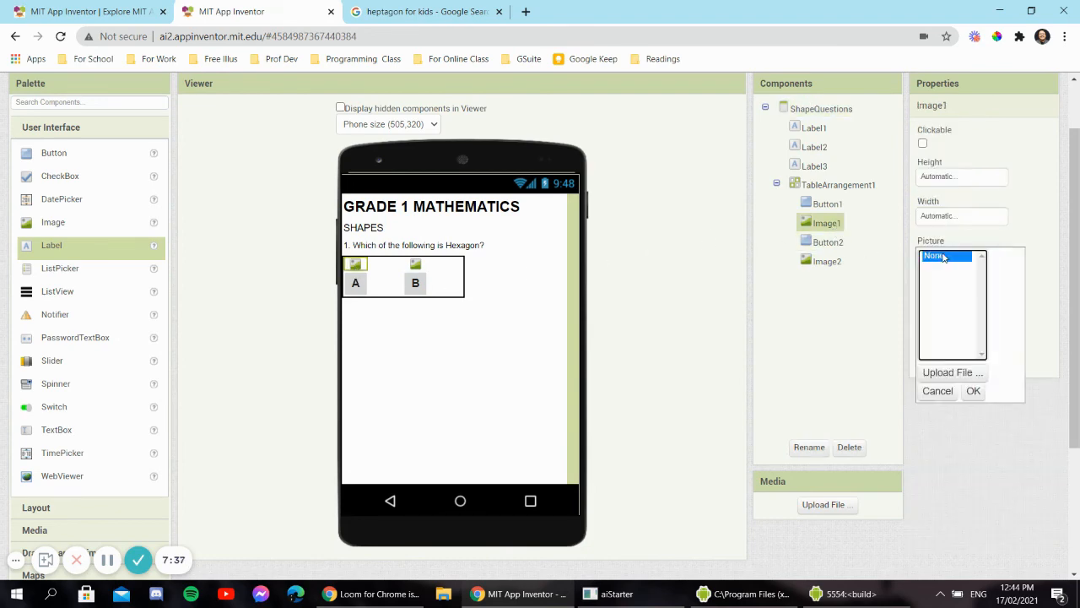
{"action": "left_click", "coordinate": [954, 372]}
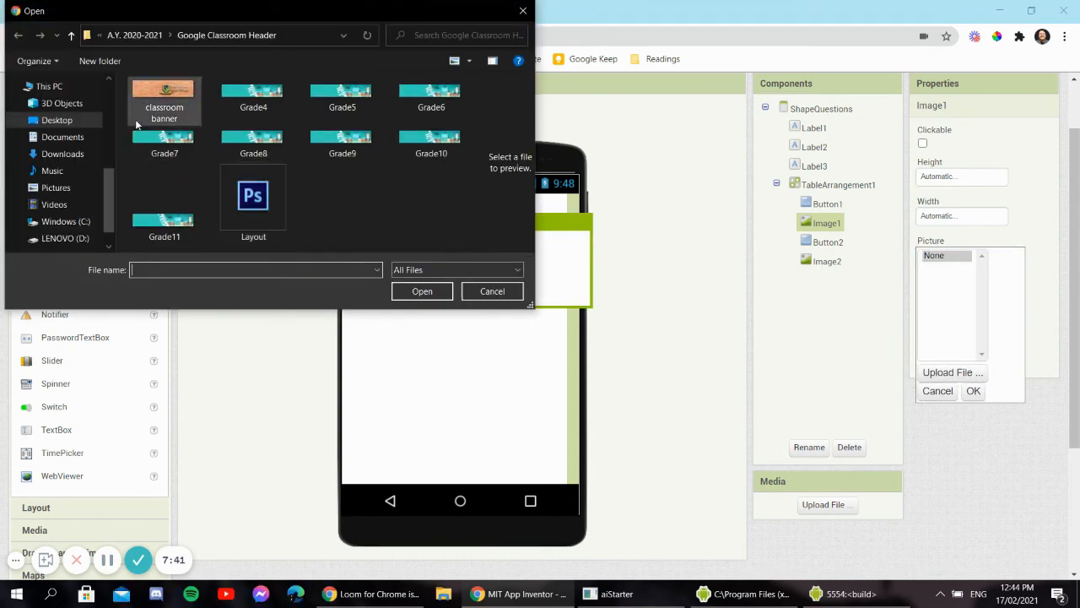
{"action": "left_click", "coordinate": [58, 123]}
{"action": "scroll", "coordinate": [270, 178], "scroll_direction": "down", "scroll_amount": 10}
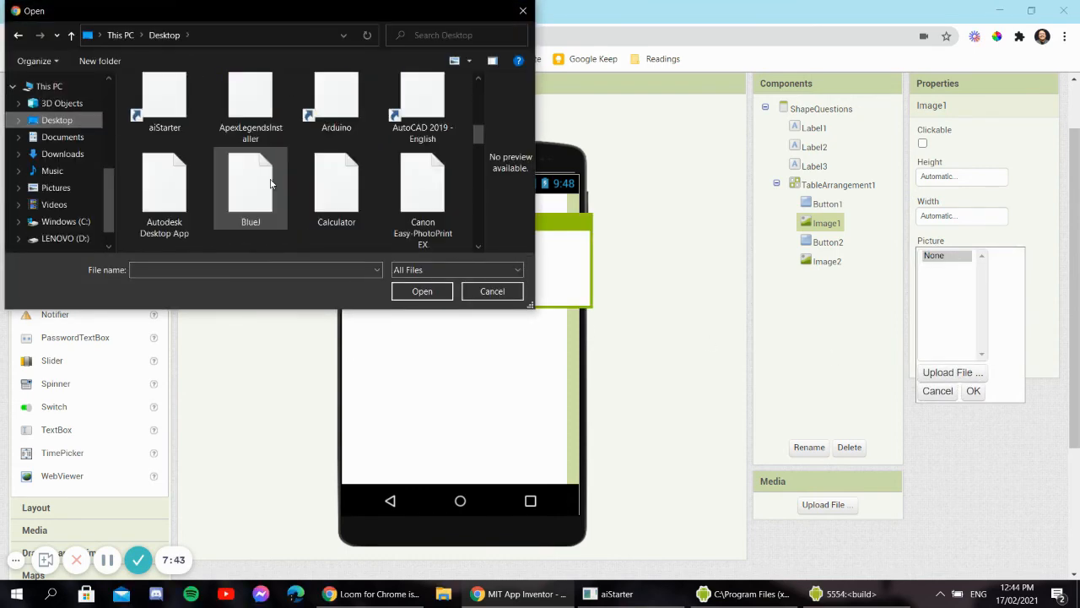
{"action": "scroll", "coordinate": [270, 178], "scroll_direction": "up", "scroll_amount": 2}
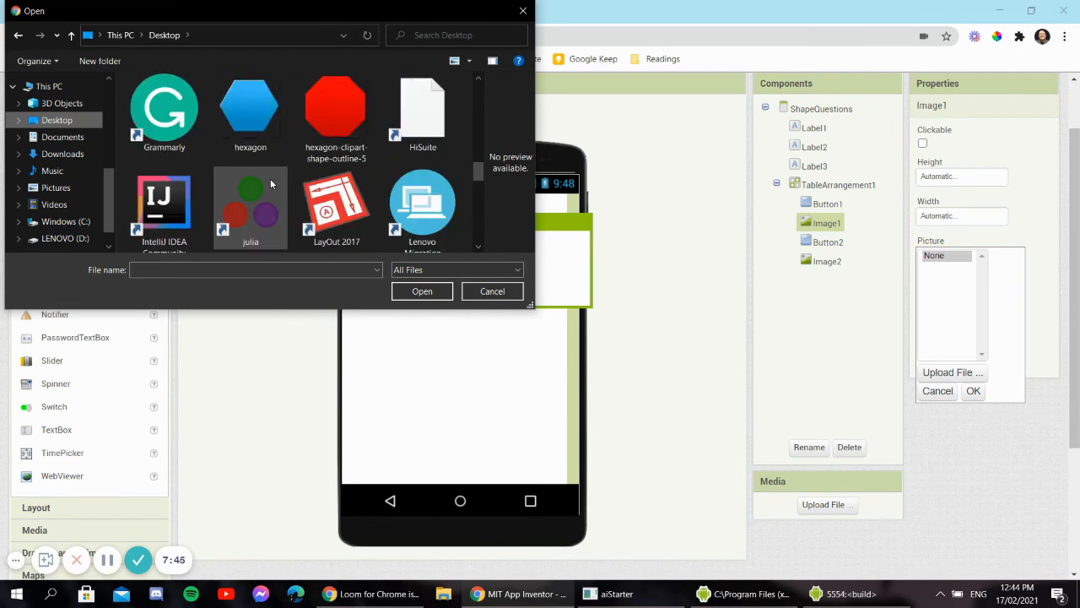
{"action": "scroll", "coordinate": [270, 179], "scroll_direction": "down", "scroll_amount": 1}
{"action": "double_click", "coordinate": [334, 134]}
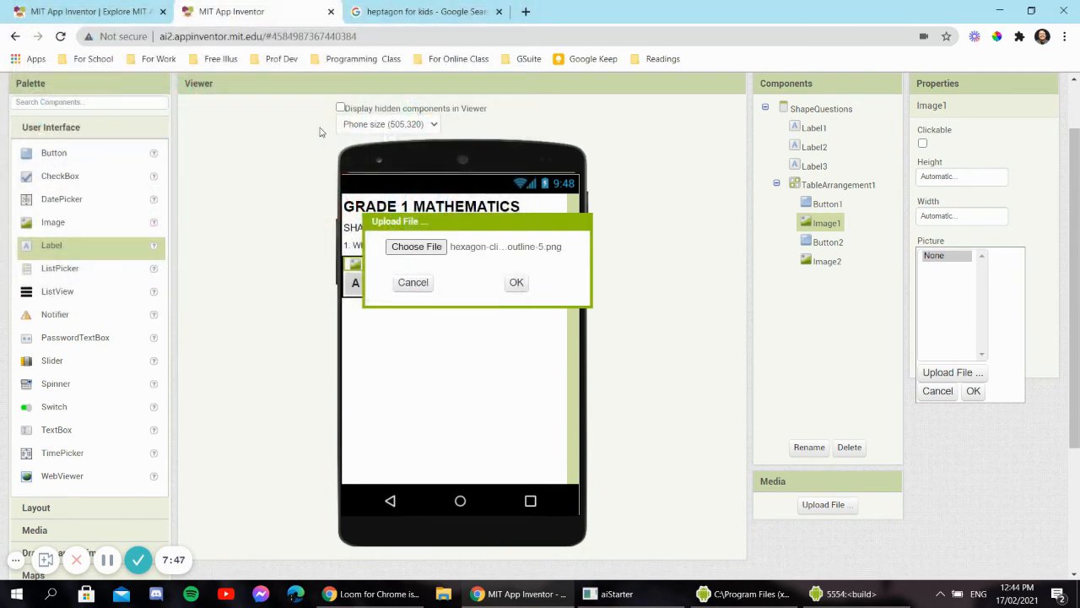
{"action": "left_click", "coordinate": [516, 282]}
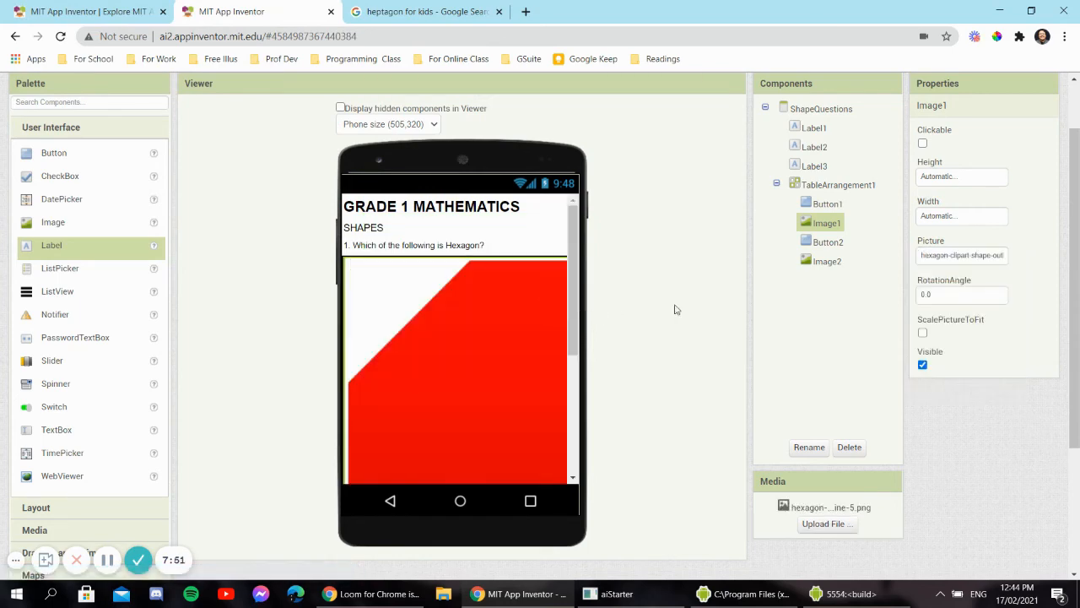
- Set the first image's height and width to 80 pixels each
{"action": "left_click", "coordinate": [931, 177]}
{"action": "left_click", "coordinate": [932, 205]}
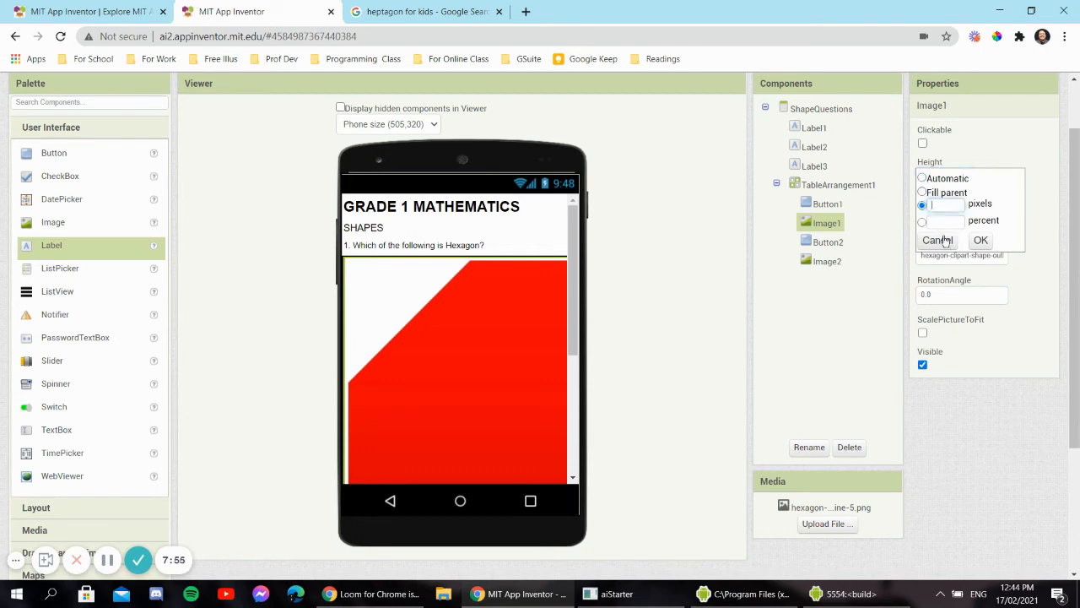
{"action": "type", "text": "80"}
{"action": "left_click", "coordinate": [981, 240]}
{"action": "left_click", "coordinate": [947, 218]}
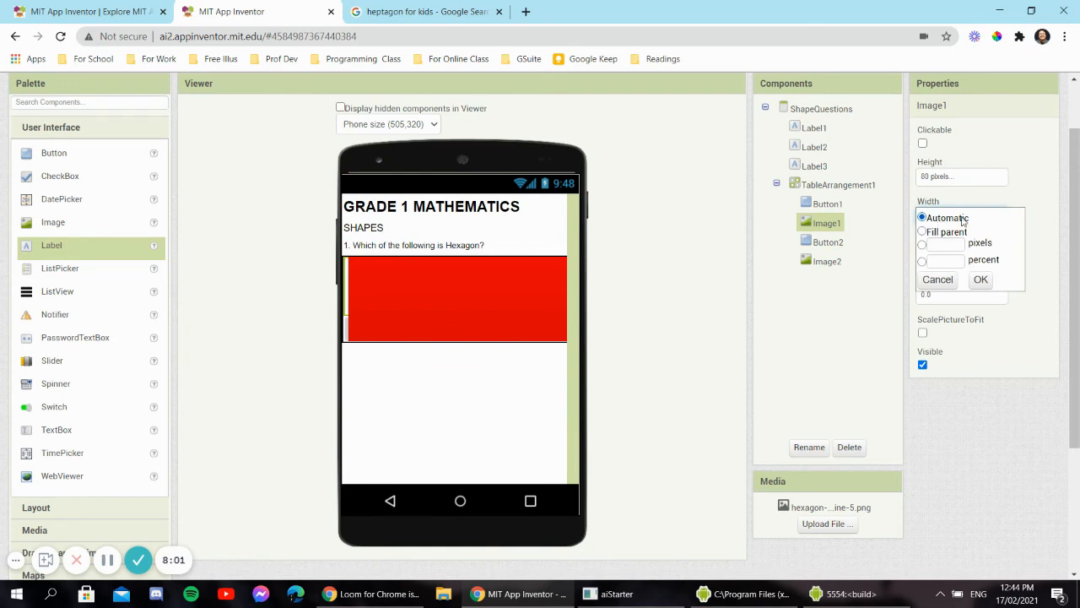
{"action": "left_click", "coordinate": [947, 243]}
{"action": "type", "text": "80"}
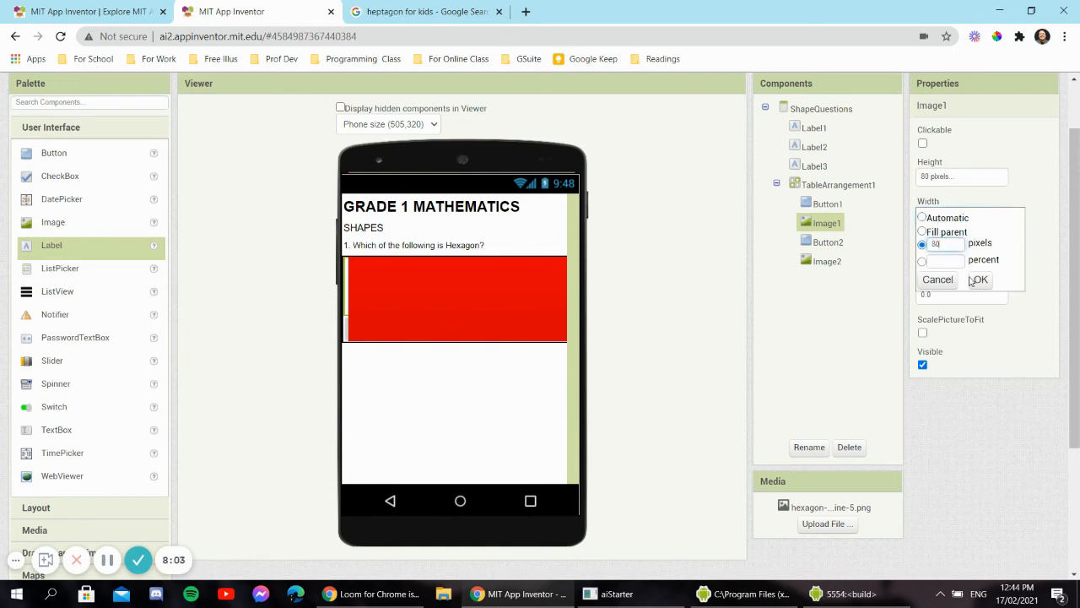
{"action": "left_click", "coordinate": [977, 280]}
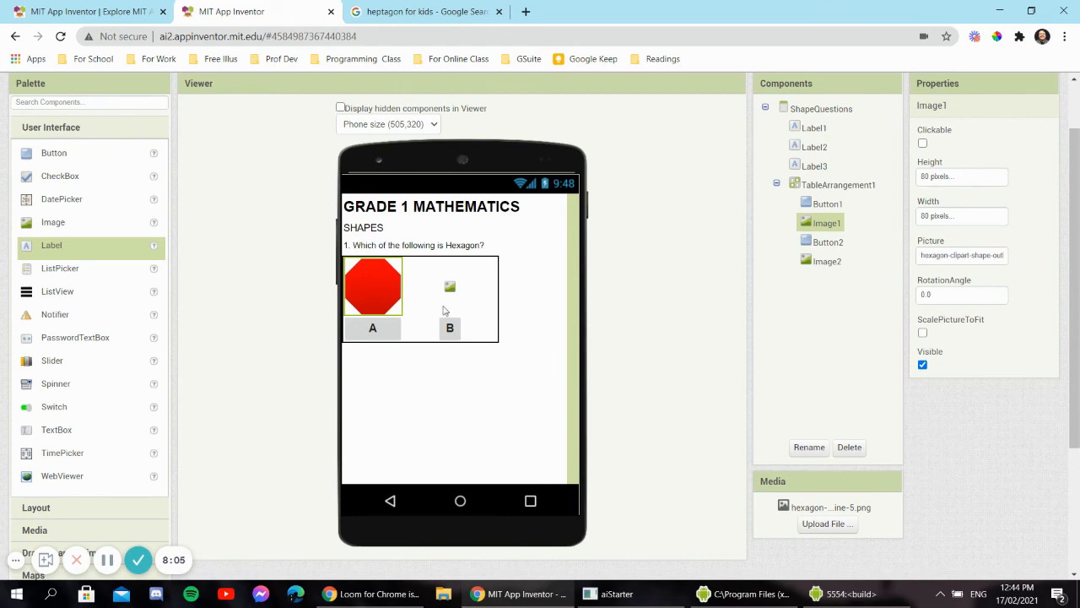
- Upload hexagon.png from the Desktop as the picture of the second image, above button B
{"action": "left_click", "coordinate": [451, 288]}
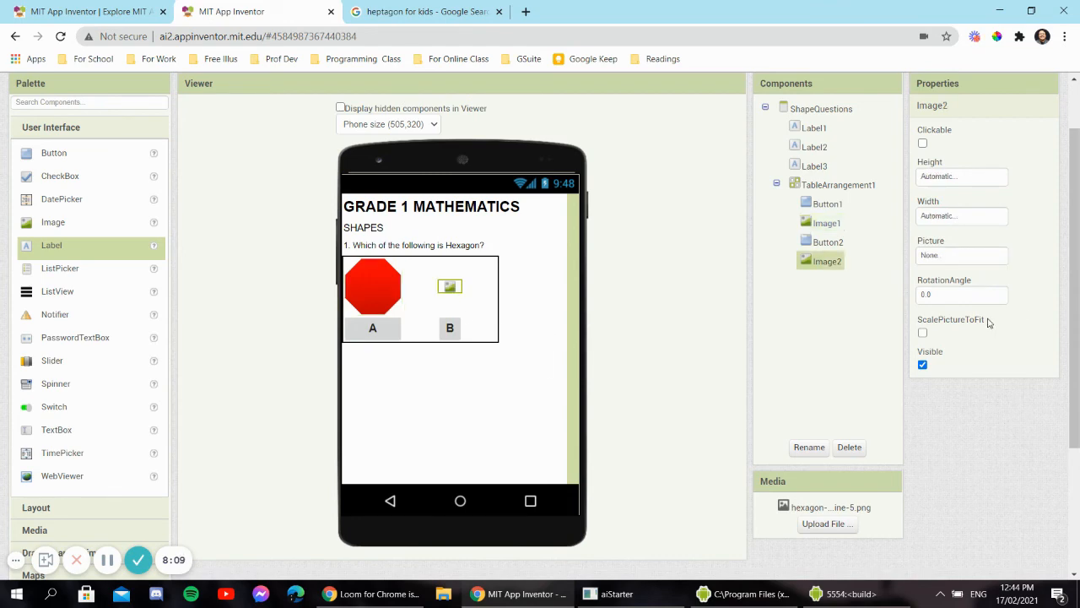
{"action": "left_click", "coordinate": [944, 257]}
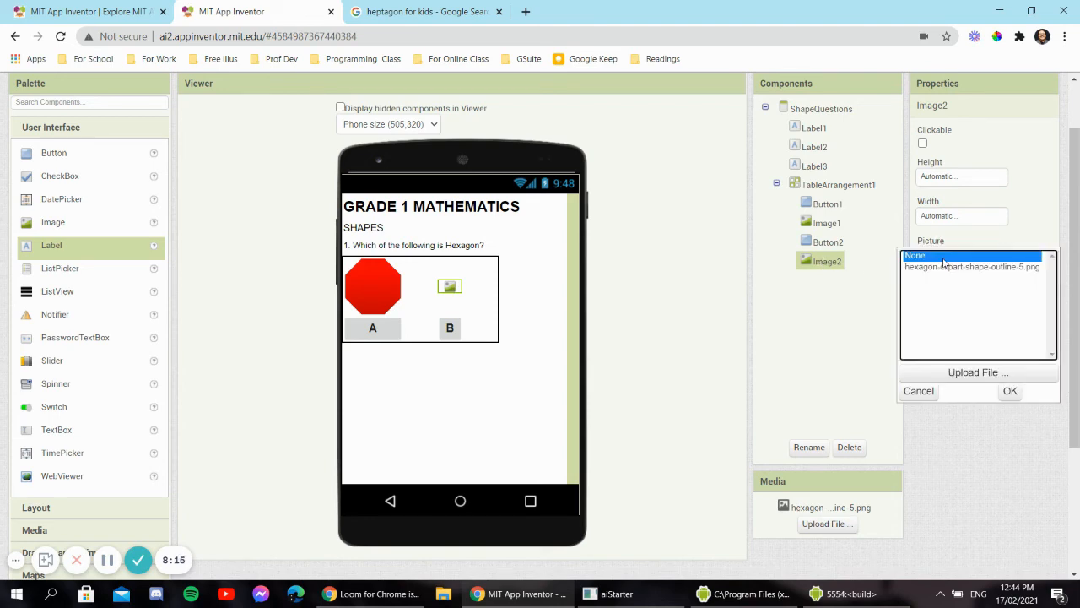
{"action": "left_click", "coordinate": [958, 374]}
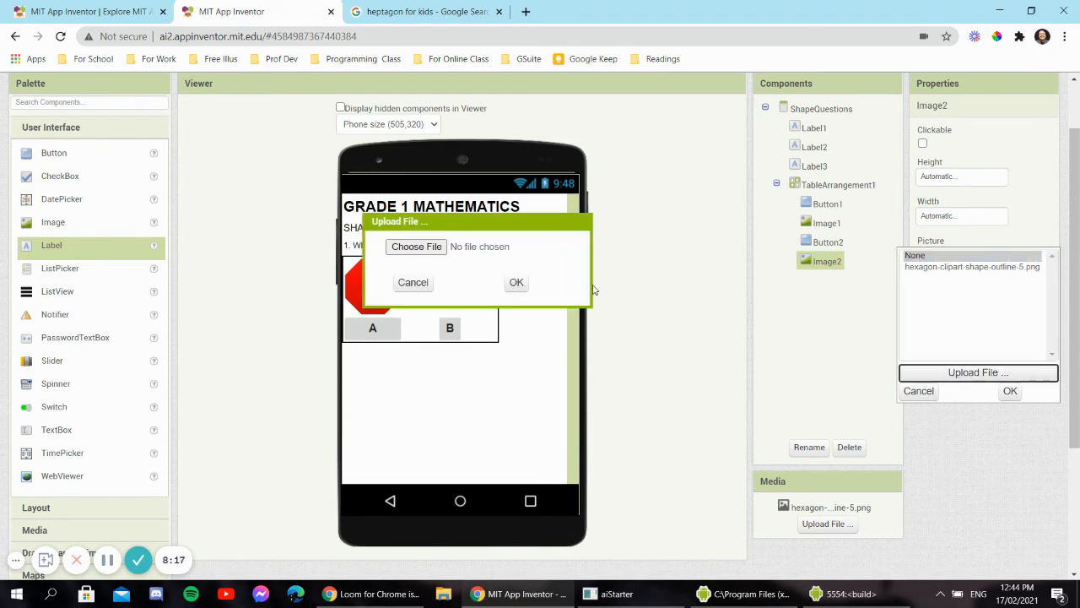
{"action": "left_click", "coordinate": [481, 247]}
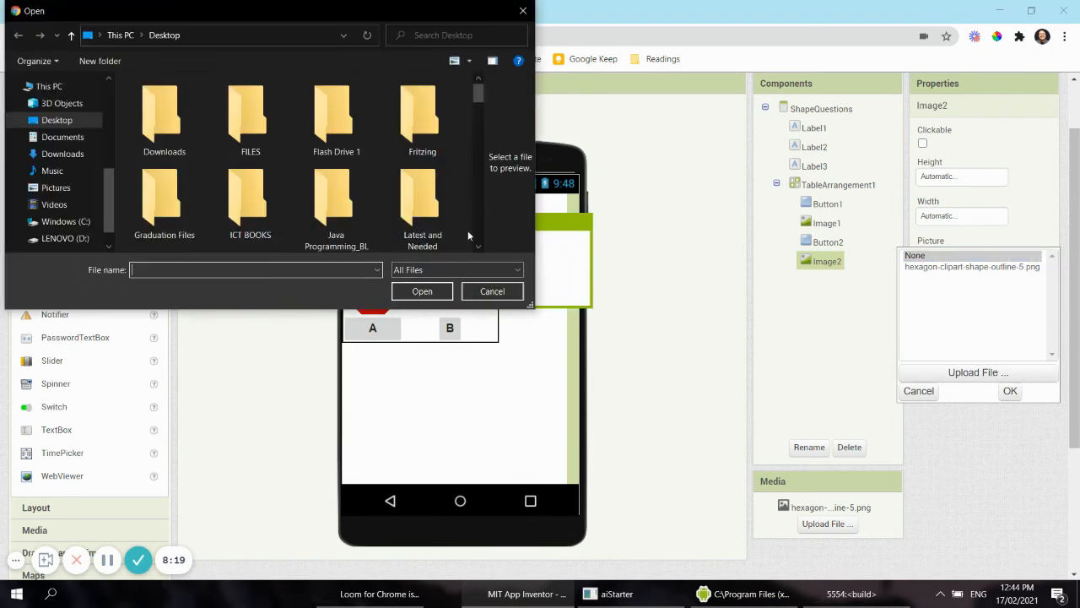
{"action": "scroll", "coordinate": [309, 186], "scroll_direction": "down", "scroll_amount": 10}
{"action": "scroll", "coordinate": [309, 185], "scroll_direction": "down", "scroll_amount": 2}
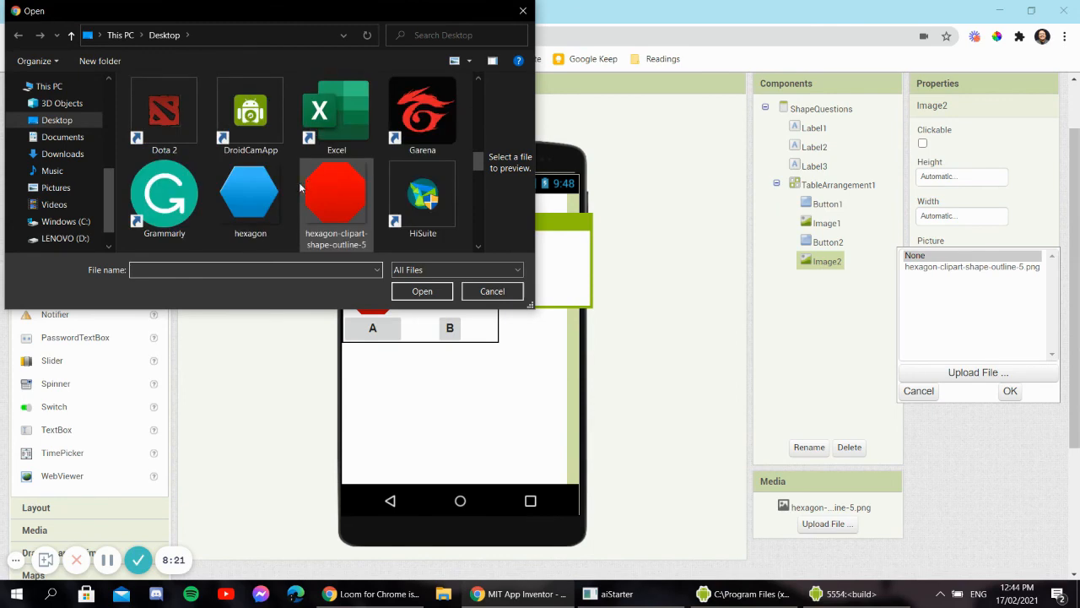
{"action": "double_click", "coordinate": [270, 194]}
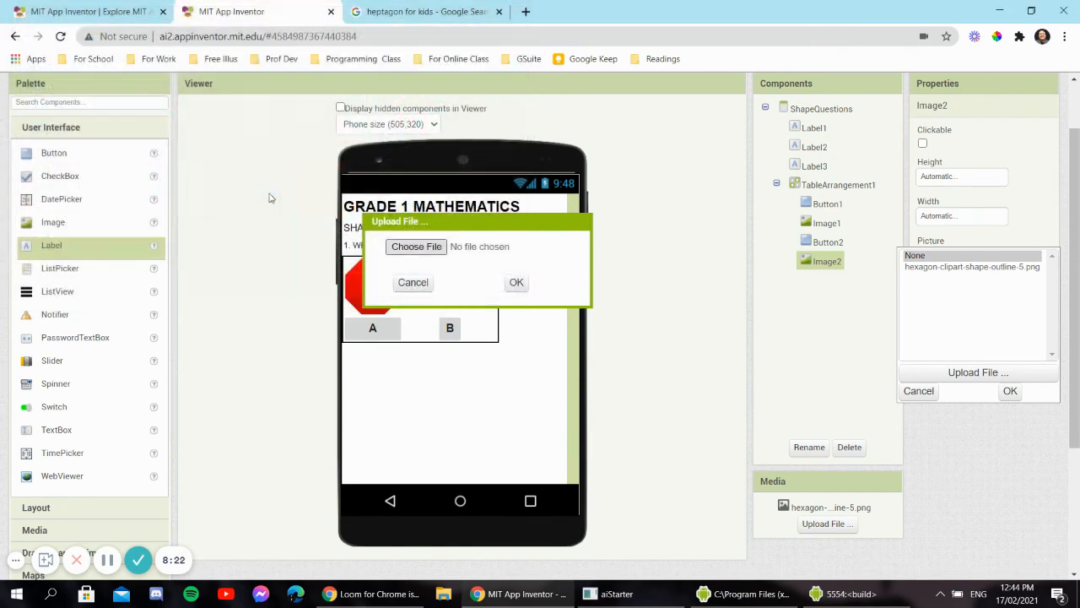
{"action": "left_click", "coordinate": [516, 282]}
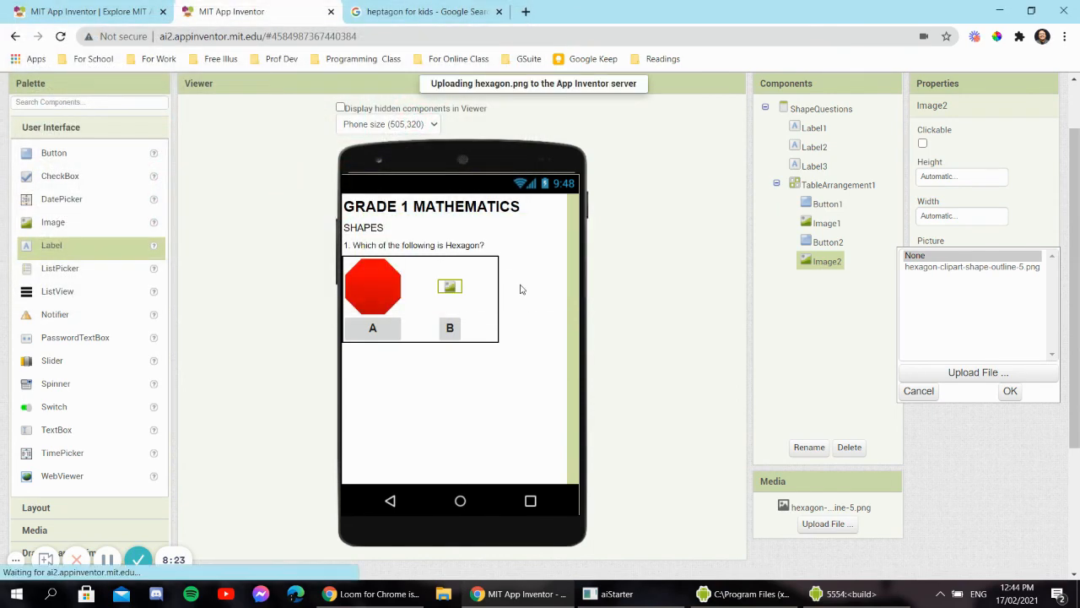
- Set the second image's width and height to 80 pixels each
{"action": "left_click", "coordinate": [946, 218]}
{"action": "left_click", "coordinate": [935, 244]}
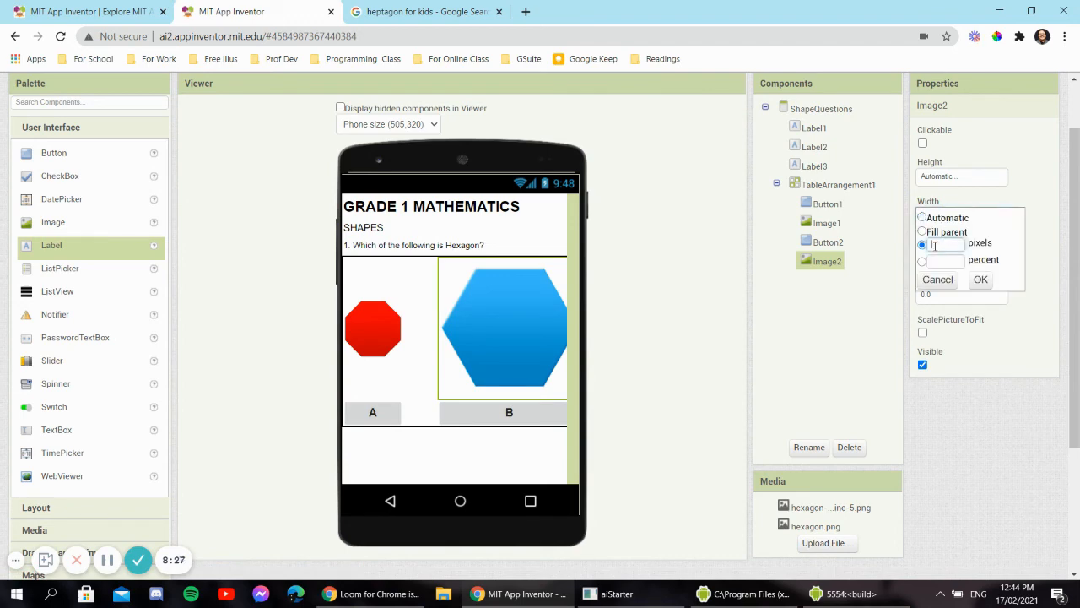
{"action": "type", "text": "80"}
{"action": "left_click", "coordinate": [980, 279]}
{"action": "left_click", "coordinate": [943, 256]}
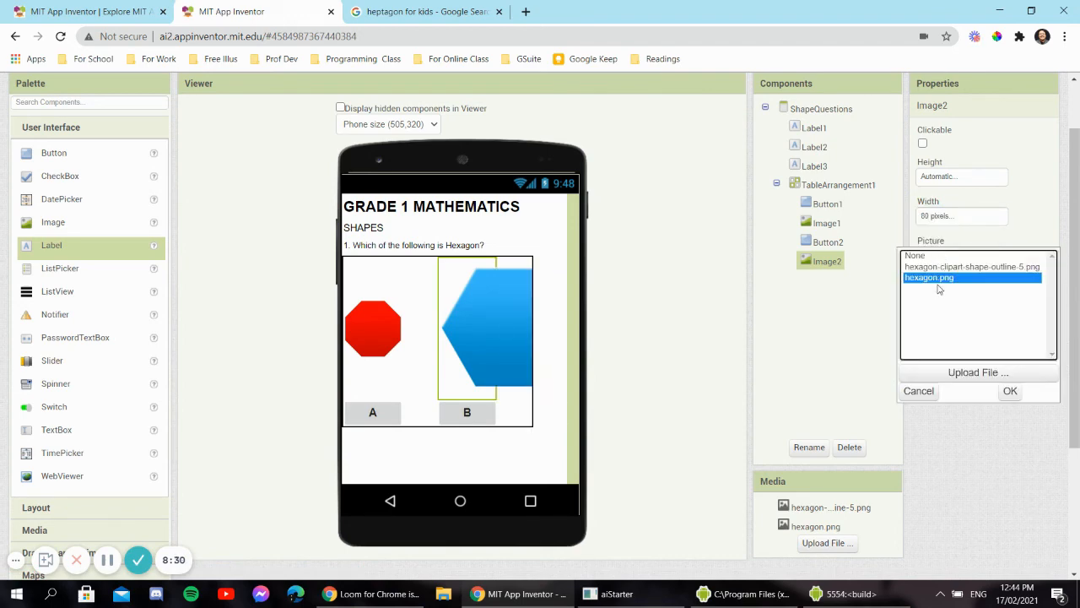
{"action": "left_click", "coordinate": [999, 196]}
{"action": "left_click", "coordinate": [977, 176]}
{"action": "left_click", "coordinate": [943, 207]}
{"action": "type", "text": "80"}
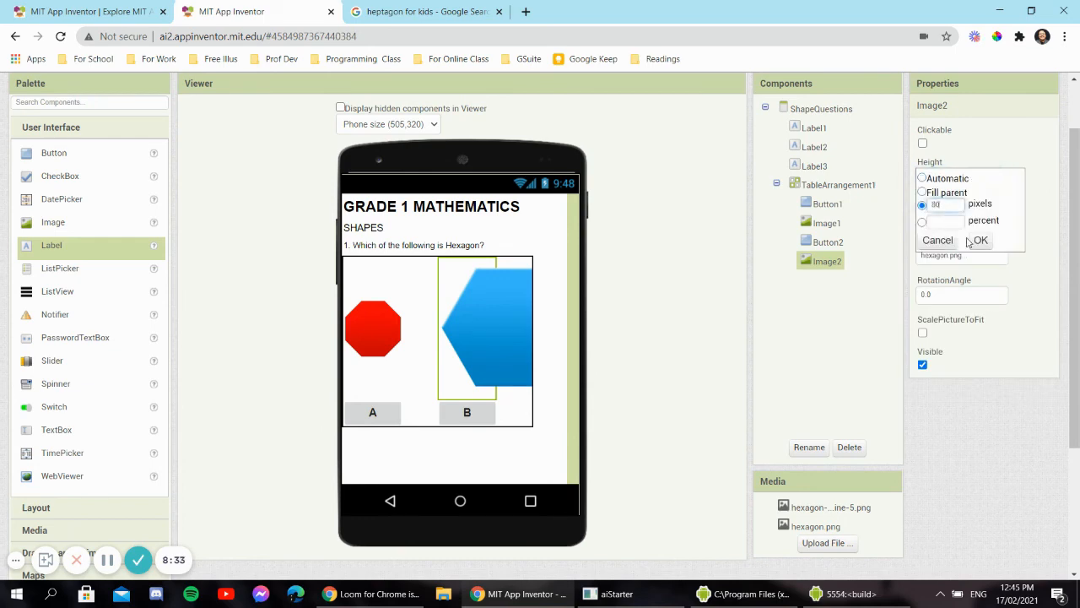
{"action": "left_click", "coordinate": [977, 241]}
{"action": "left_click", "coordinate": [474, 398]}
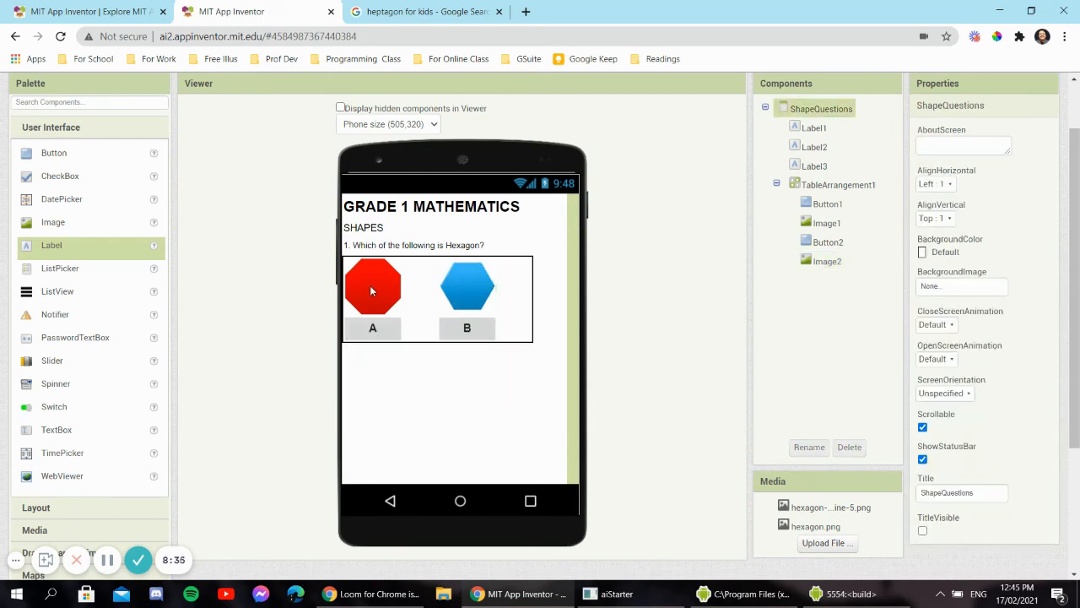
{"action": "left_click", "coordinate": [372, 289]}
{"action": "left_click", "coordinate": [464, 292]}
{"action": "left_click", "coordinate": [385, 279]}
{"action": "left_click", "coordinate": [458, 284]}
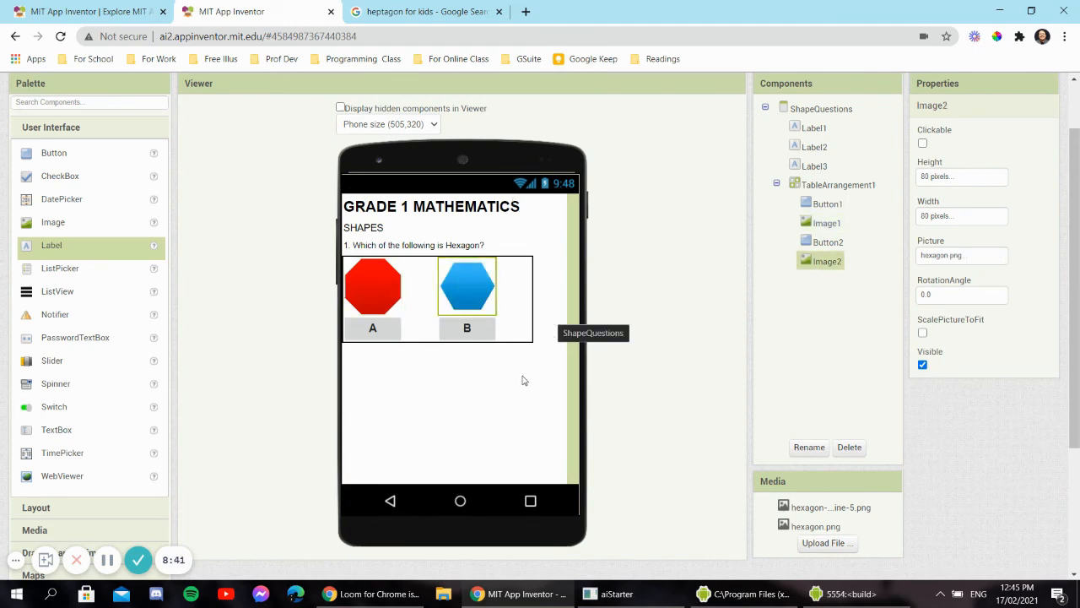
{"action": "left_click", "coordinate": [823, 222]}
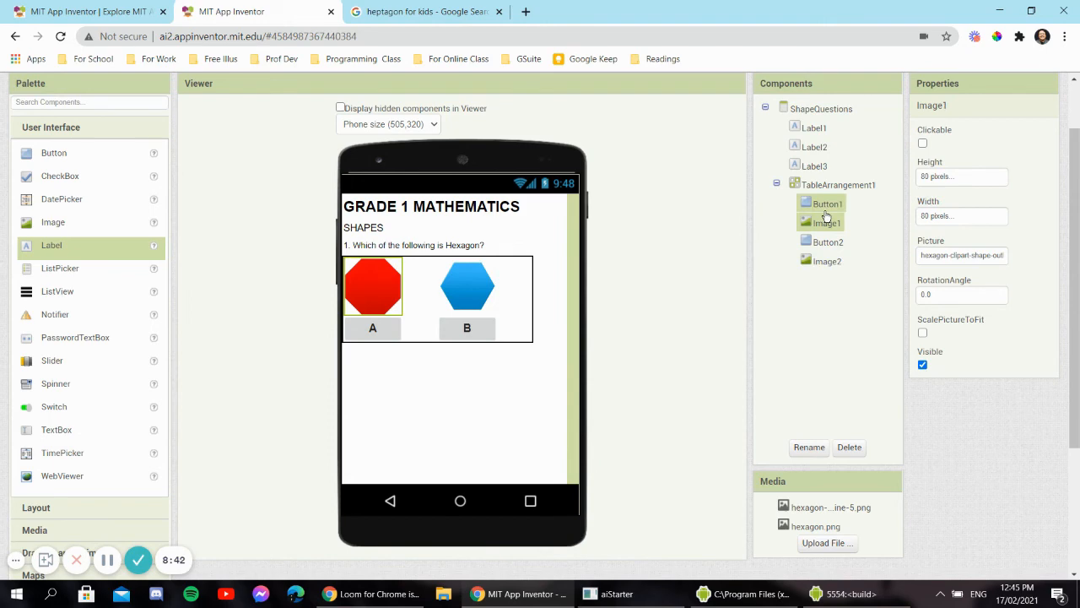
{"action": "left_click", "coordinate": [806, 450]}
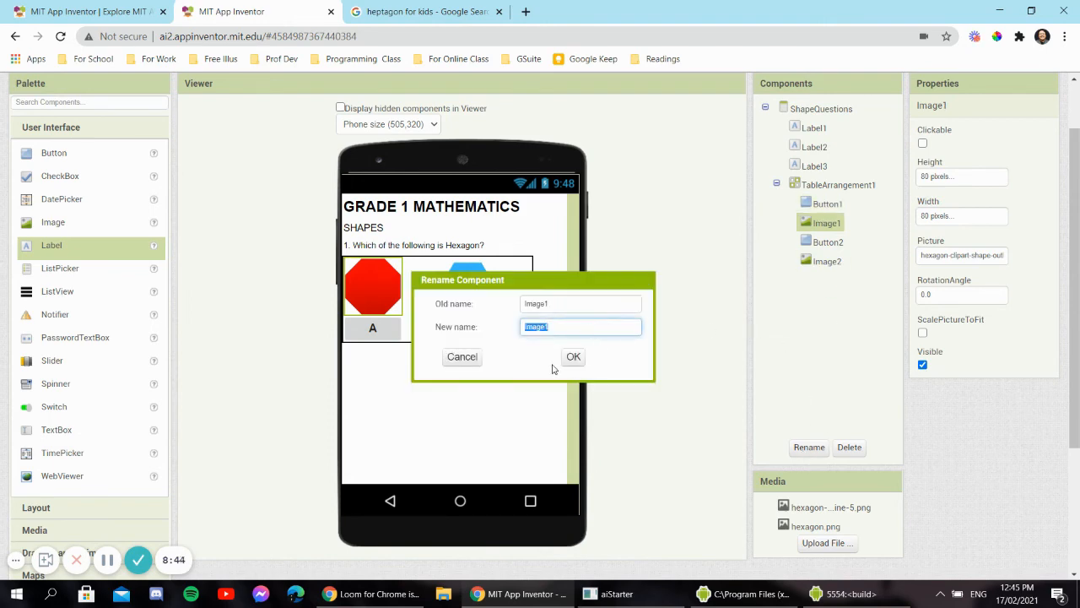
{"action": "left_click", "coordinate": [470, 359]}
- Rename the button component under the octagon image, Button1, as A1
{"action": "left_click", "coordinate": [829, 204]}
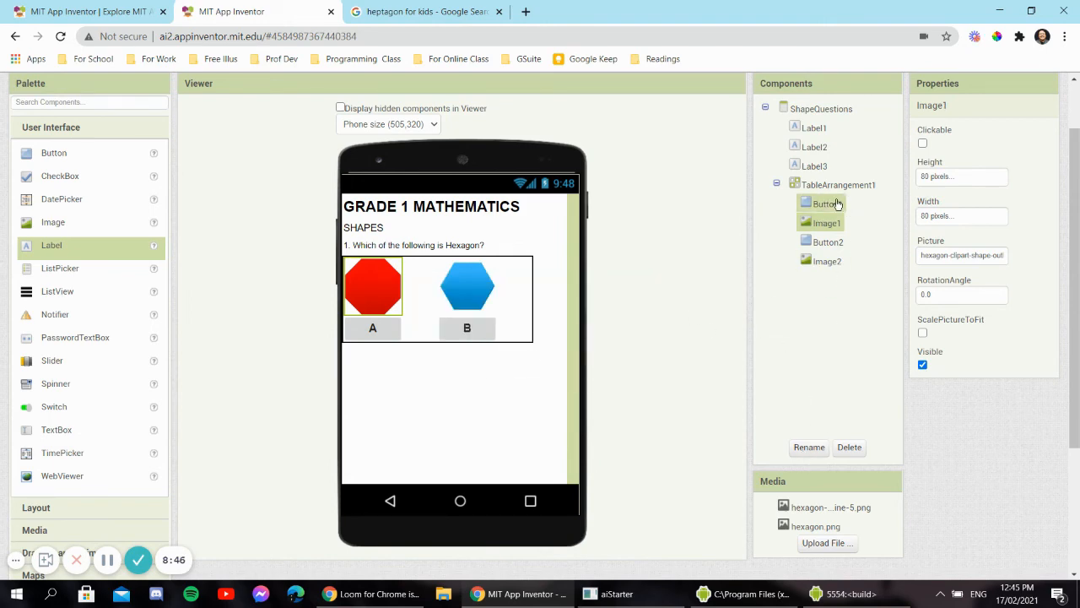
{"action": "left_click", "coordinate": [808, 448]}
{"action": "type", "text": "A1"}
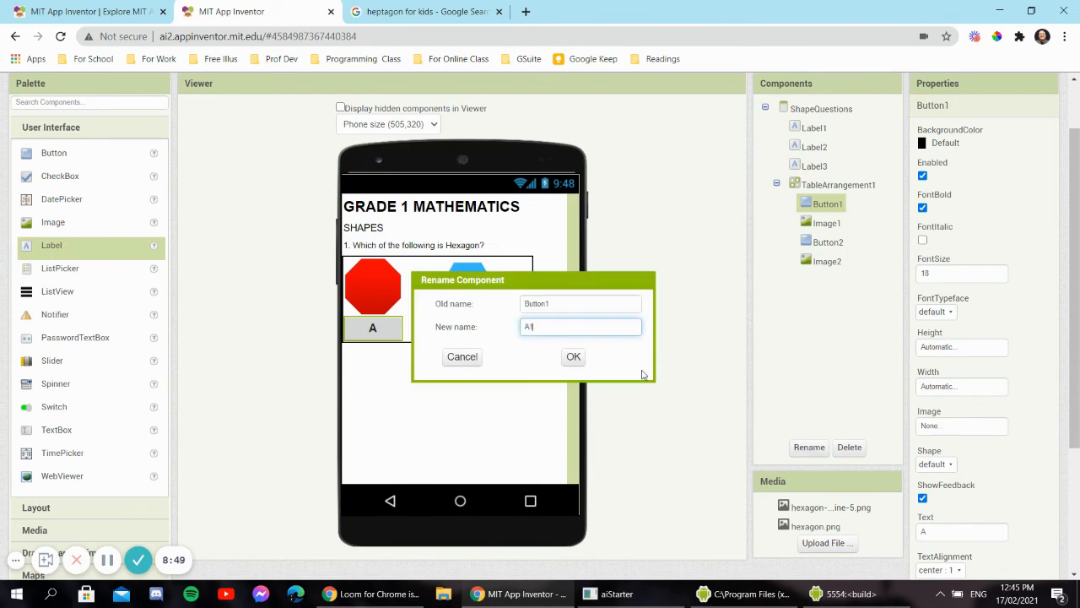
{"action": "left_click", "coordinate": [573, 357]}
- Rename the button component under the blue hexagon image, Button2, as A2
{"action": "left_click", "coordinate": [827, 242]}
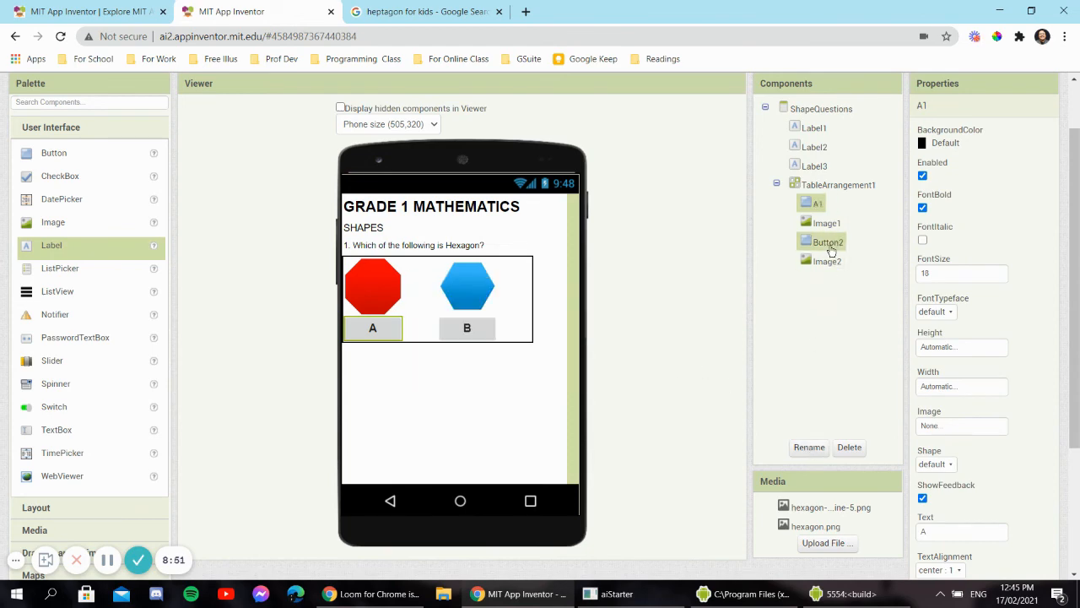
{"action": "left_click", "coordinate": [809, 447]}
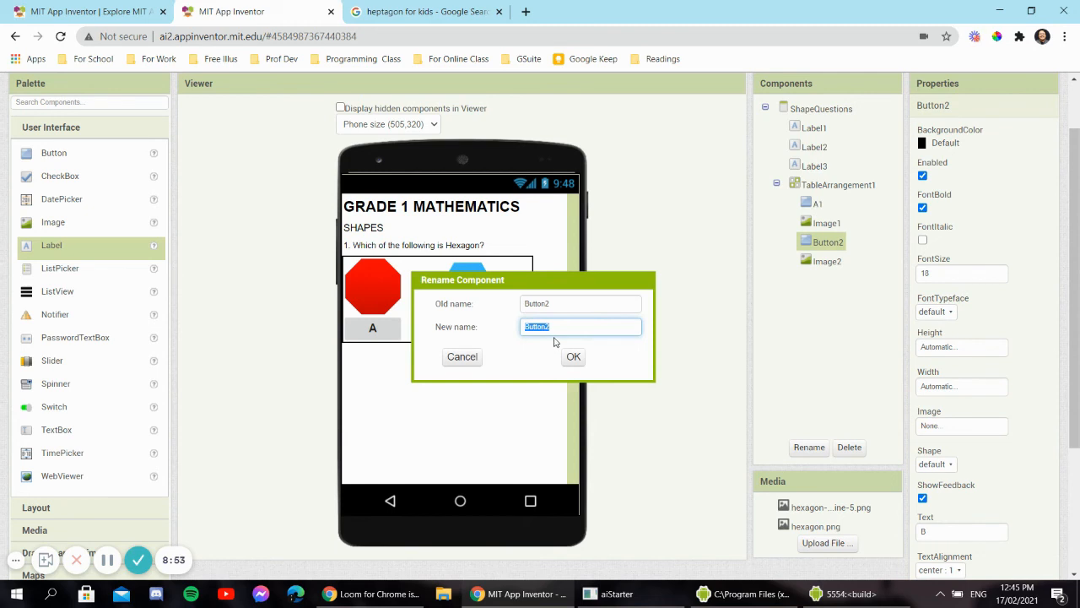
{"action": "type", "text": "A2"}
{"action": "left_click", "coordinate": [573, 357]}
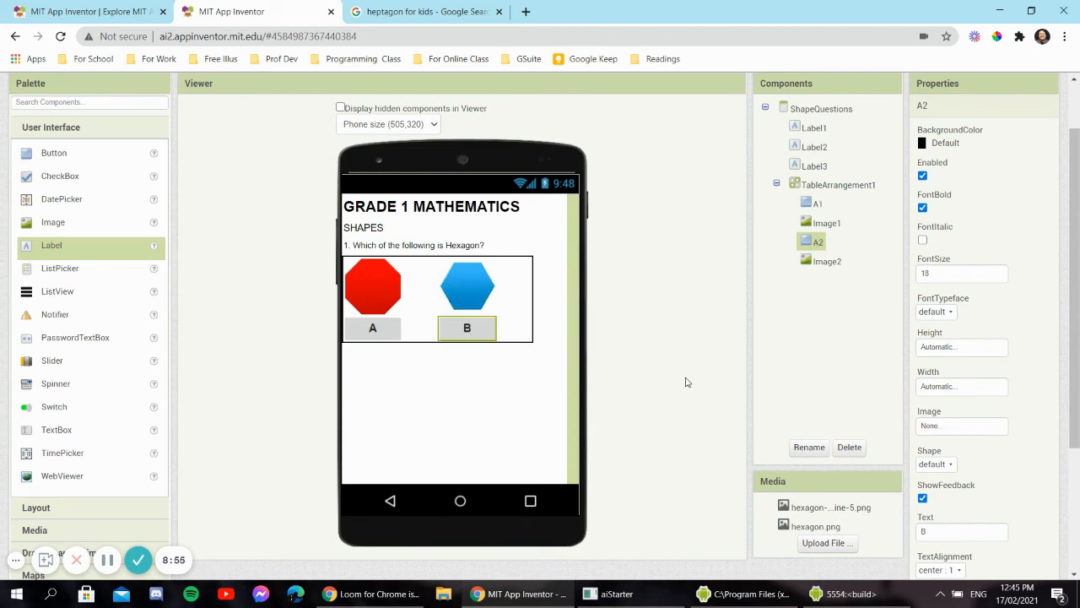
{"action": "left_click", "coordinate": [374, 337]}
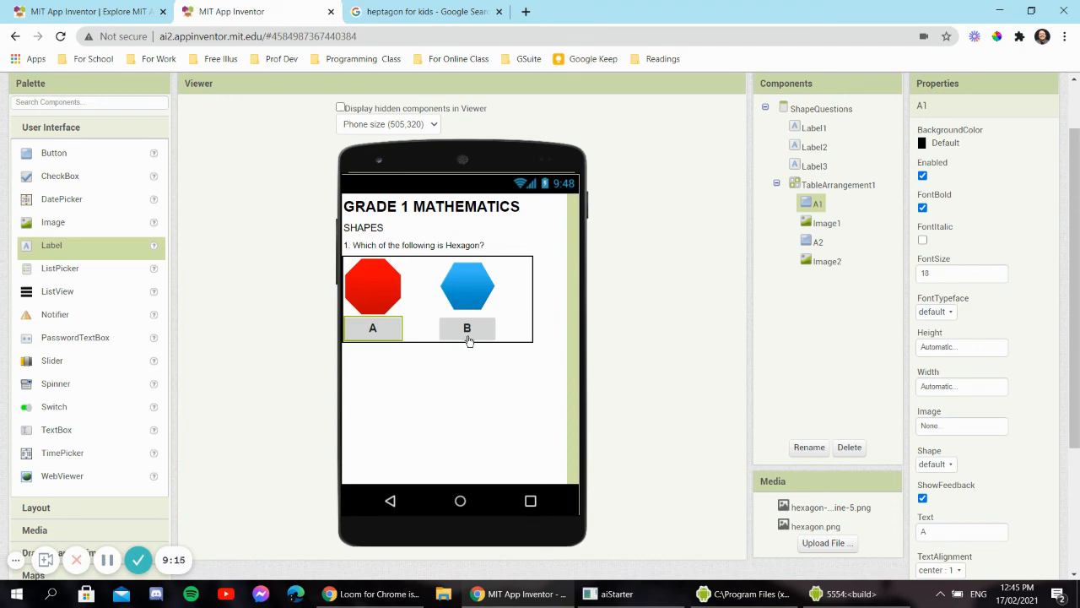
{"action": "left_click", "coordinate": [470, 337]}
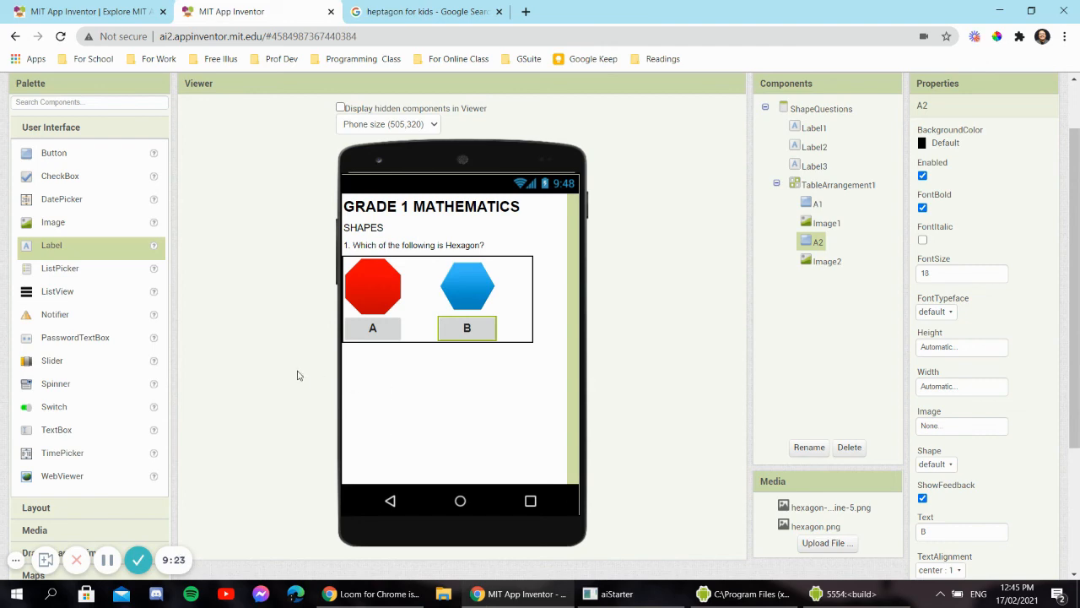
- Add two Notifier components to the ShapeQuestions screen
{"action": "left_click_drag", "start_coordinate": [55, 315], "coordinate": [448, 429]}
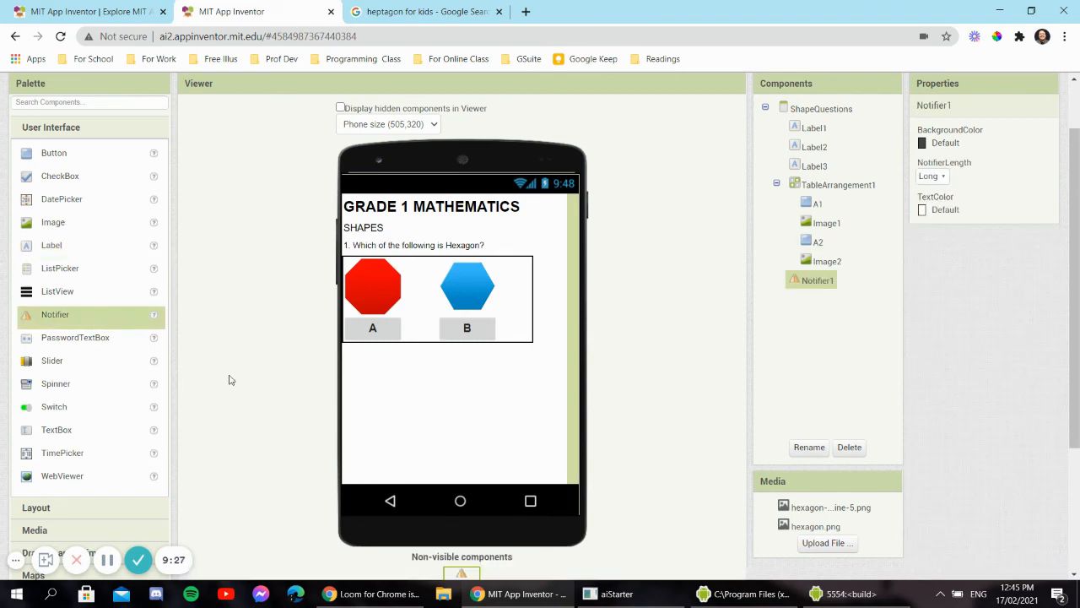
{"action": "left_click_drag", "start_coordinate": [60, 316], "coordinate": [507, 411]}
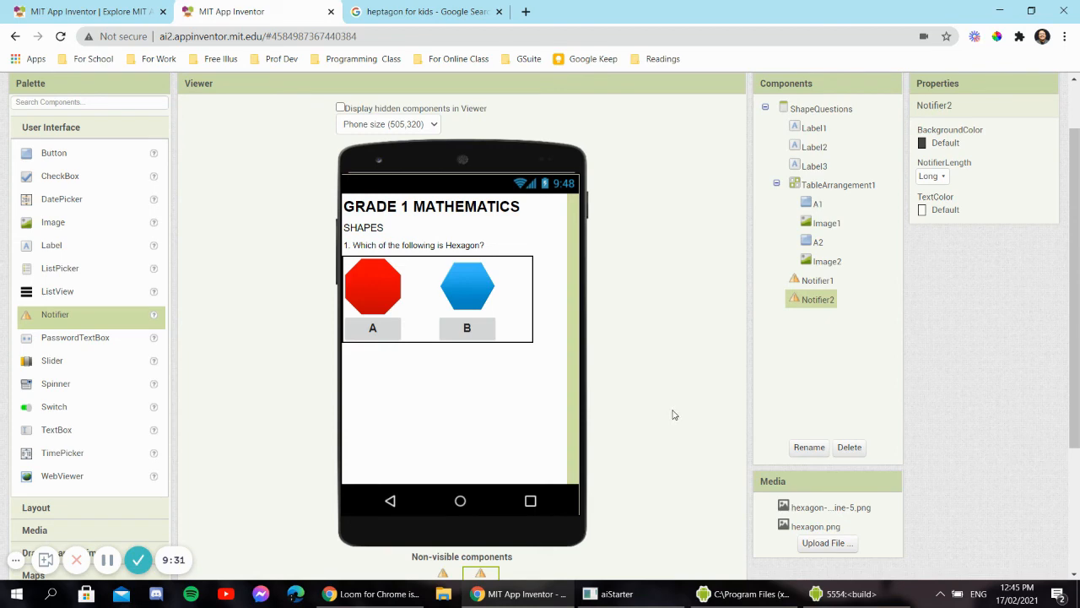
{"action": "scroll", "coordinate": [673, 414], "scroll_direction": "up", "scroll_amount": 2}
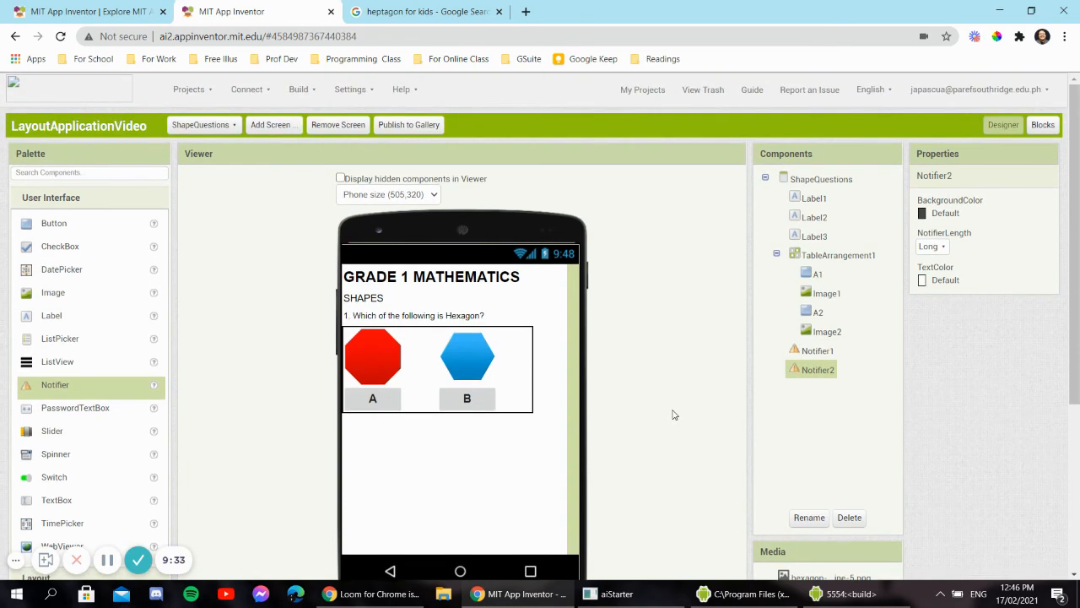
- Add a click event handler for the A1 button to the ShapeQuestions screen's blocks
{"action": "scroll", "coordinate": [672, 414], "scroll_direction": "down", "scroll_amount": 2}
{"action": "scroll", "coordinate": [673, 415], "scroll_direction": "up", "scroll_amount": 2}
{"action": "left_click", "coordinate": [1044, 126]}
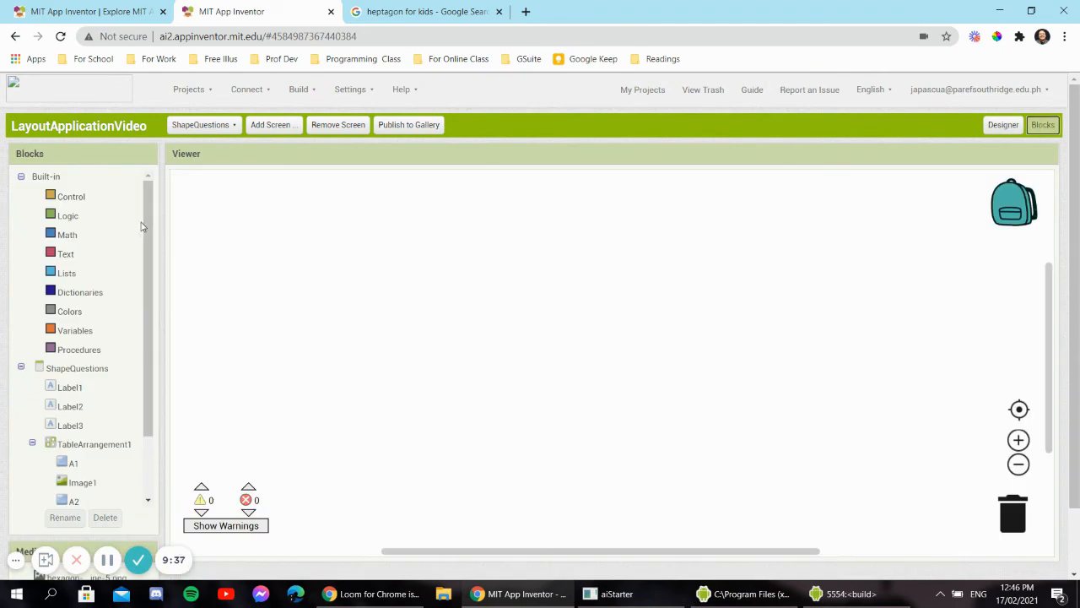
{"action": "scroll", "coordinate": [141, 226], "scroll_direction": "down", "scroll_amount": 2}
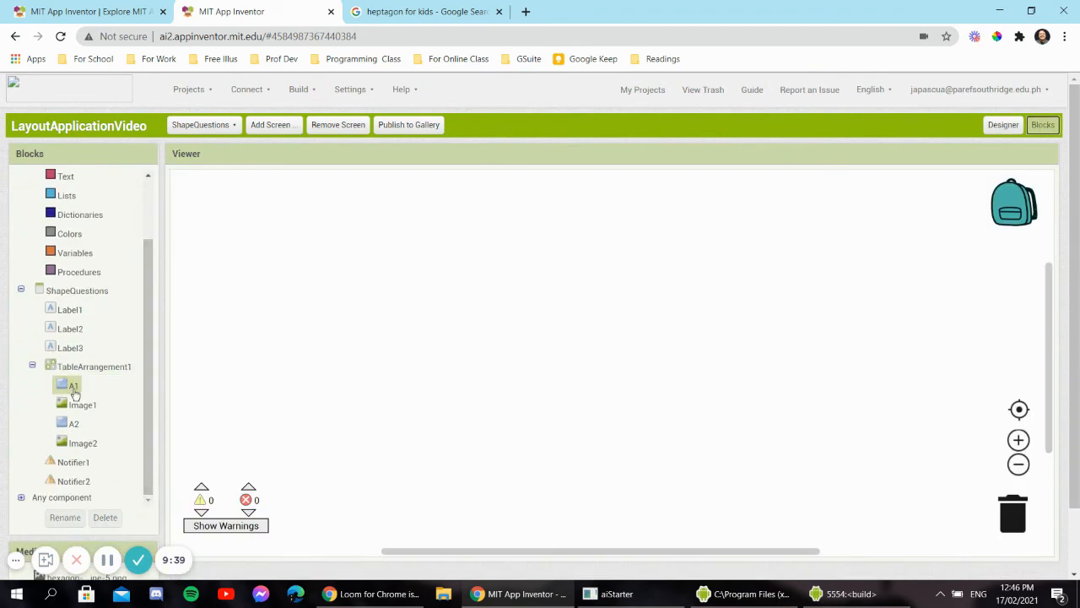
{"action": "left_click", "coordinate": [74, 386]}
{"action": "left_click_drag", "start_coordinate": [196, 202], "coordinate": [409, 273]}
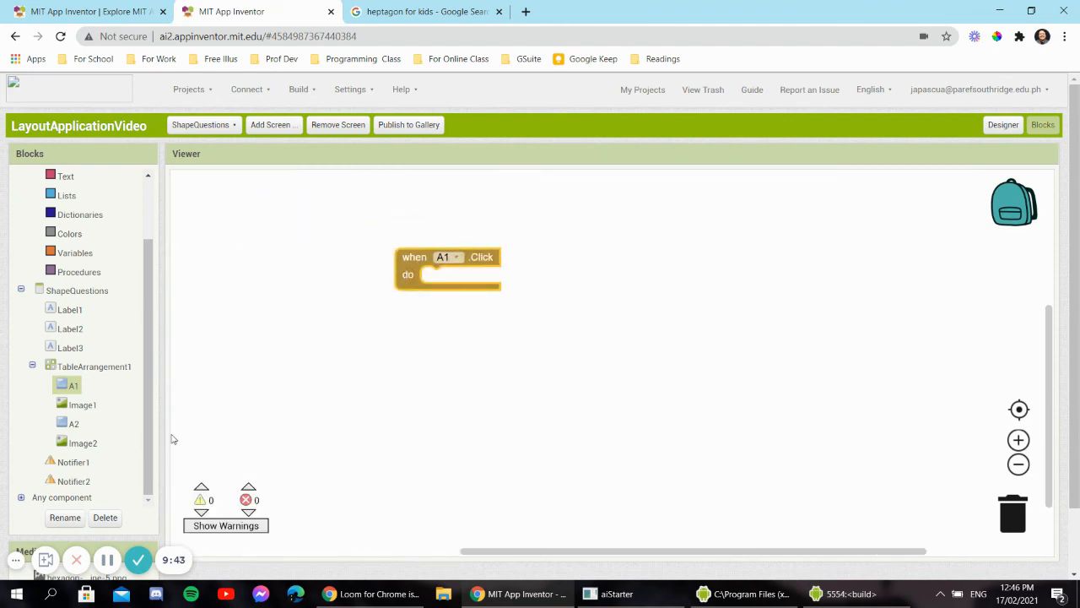
- Place a Notifier1 ShowAlert call inside the A1 click handler
{"action": "left_click", "coordinate": [67, 466]}
{"action": "scroll", "coordinate": [220, 337], "scroll_direction": "down", "scroll_amount": 5}
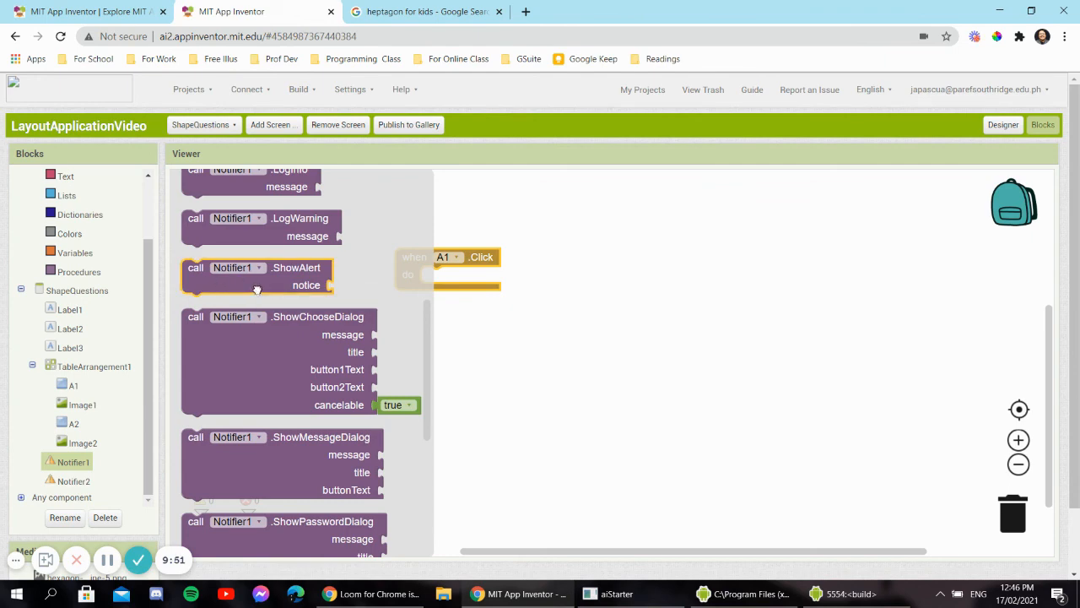
{"action": "left_click_drag", "start_coordinate": [257, 290], "coordinate": [499, 304]}
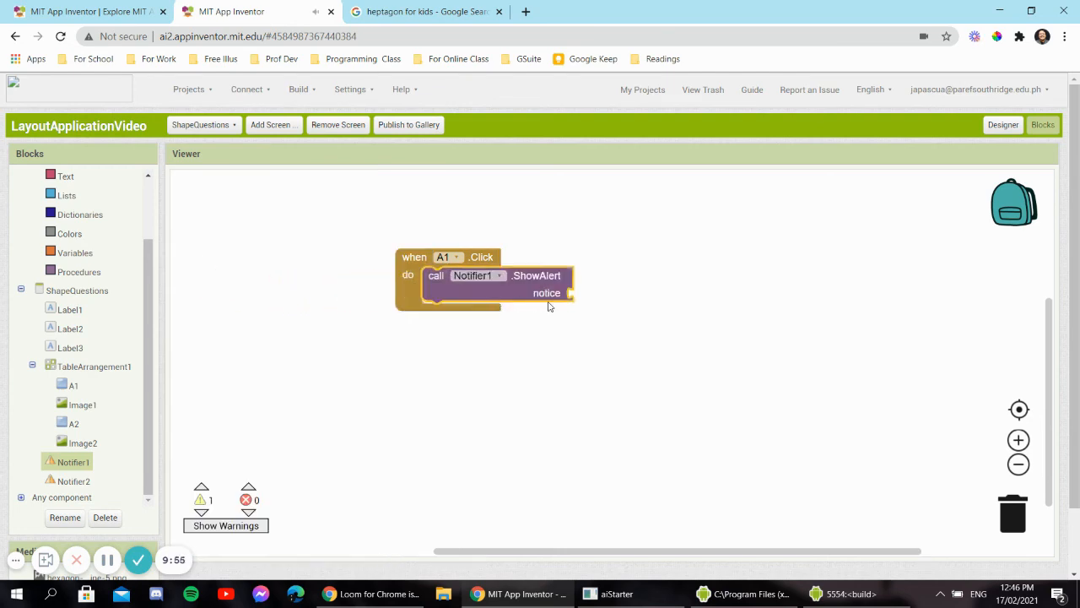
- Attach a text block reading "This is Octagon" to the notice of the Notifier1 alert
{"action": "left_click", "coordinate": [67, 176]}
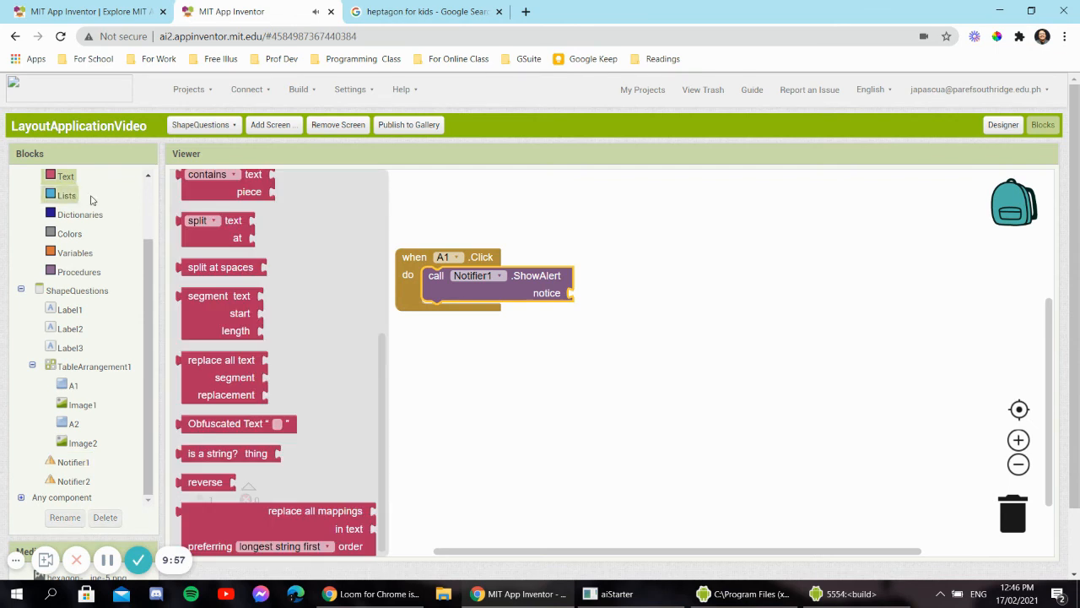
{"action": "left_click_drag", "start_coordinate": [202, 185], "coordinate": [600, 293]}
{"action": "left_click", "coordinate": [594, 293]}
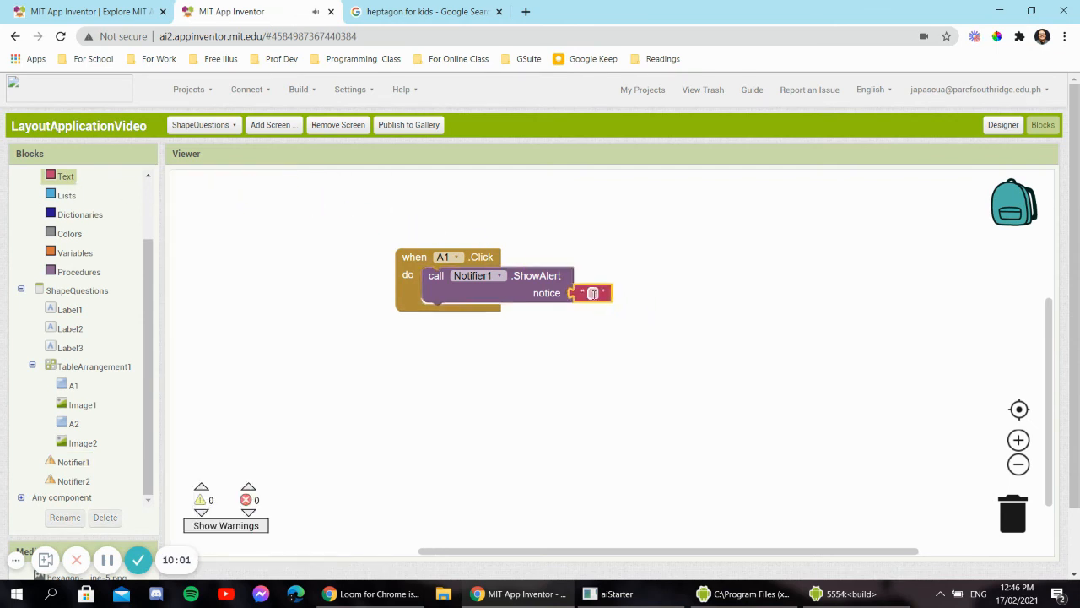
{"action": "type", "text": "Th"}
{"action": "type", "text": "is is"}
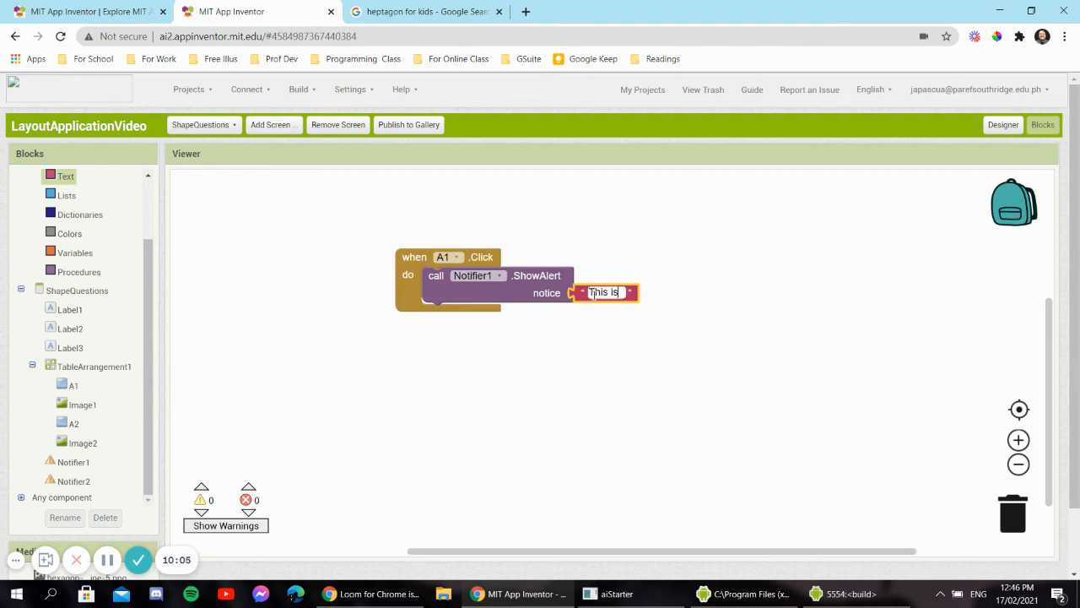
{"action": "type", "text": "a"}
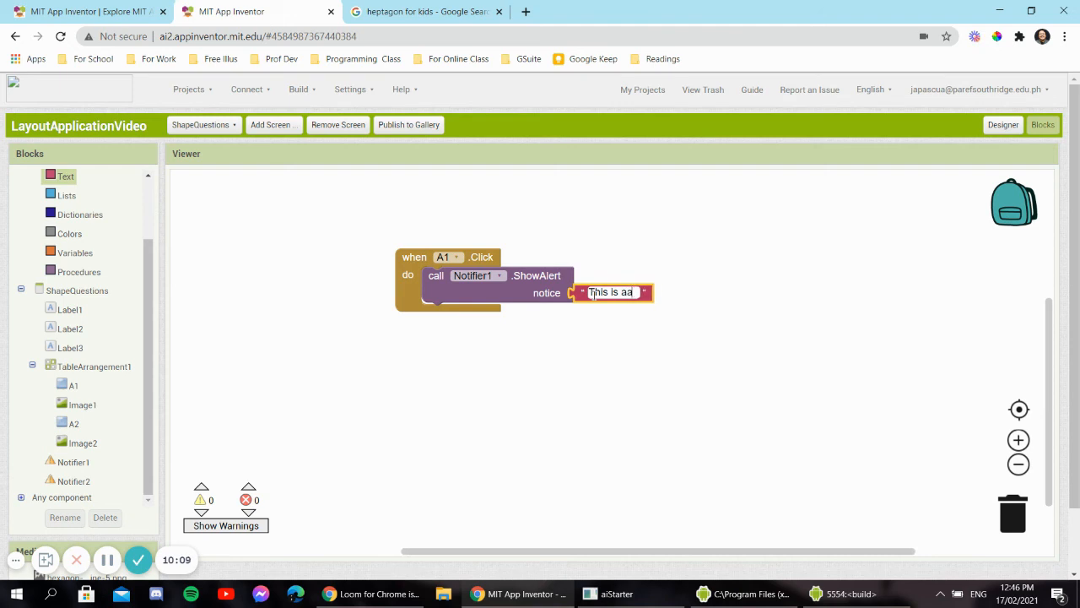
{"action": "key", "text": "BackSpace"}
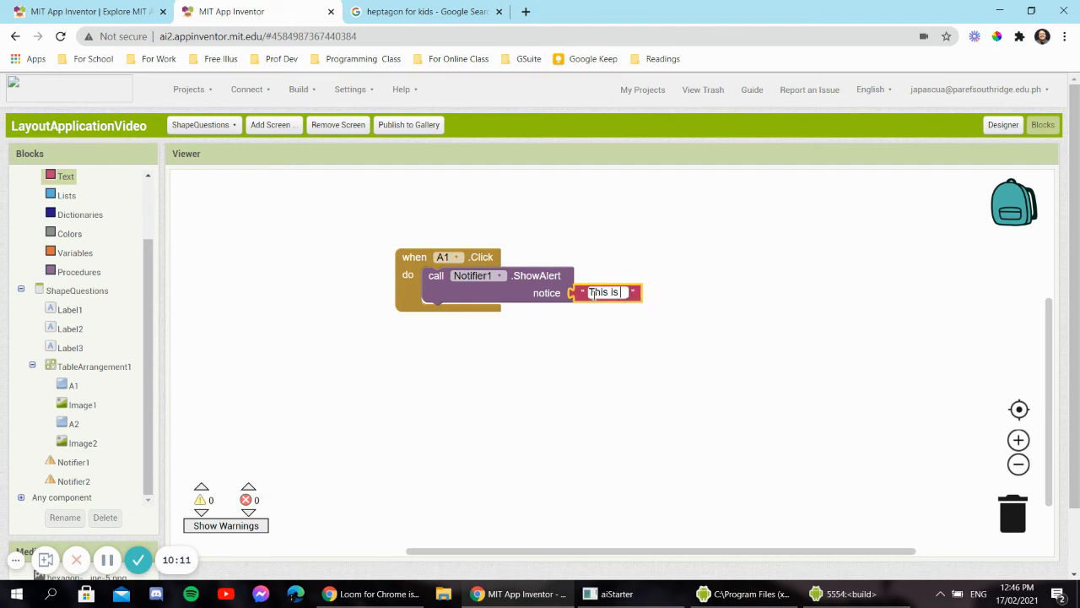
{"action": "type", "text": "Oct"}
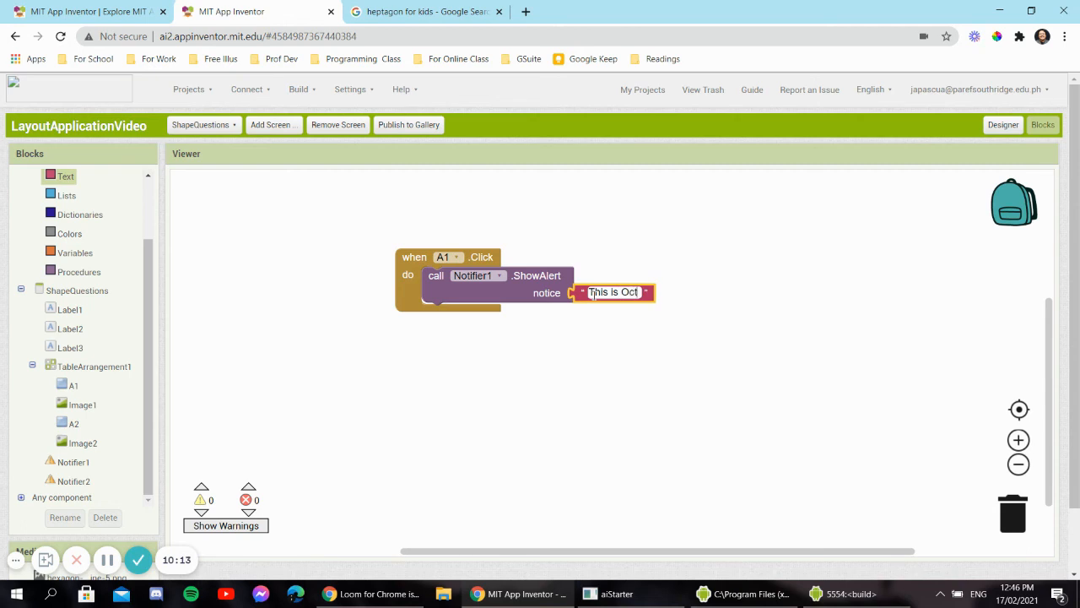
{"action": "type", "text": "agon"}
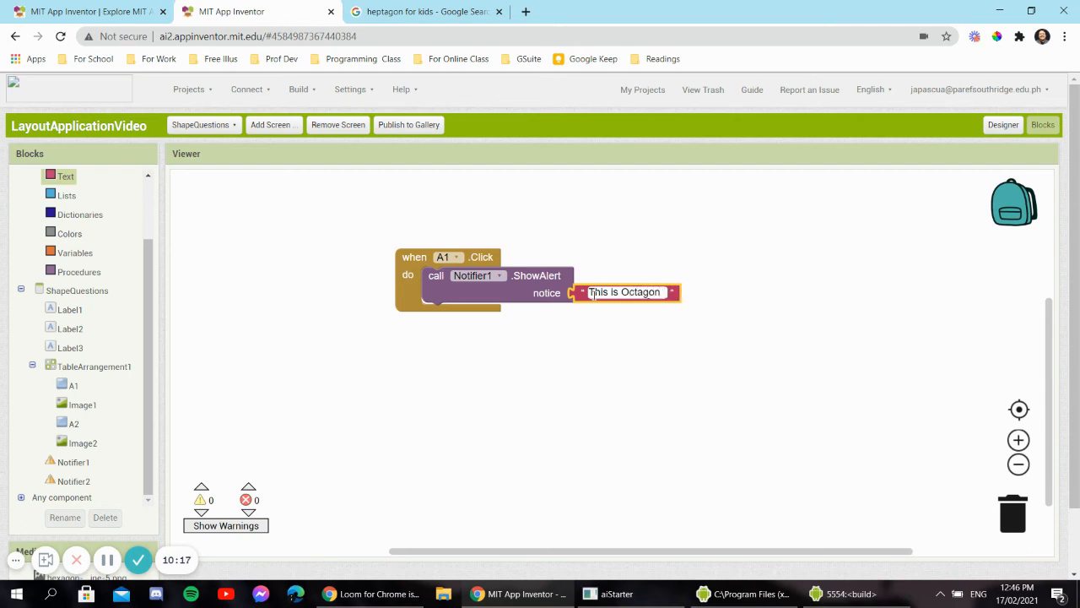
{"action": "left_click", "coordinate": [477, 414]}
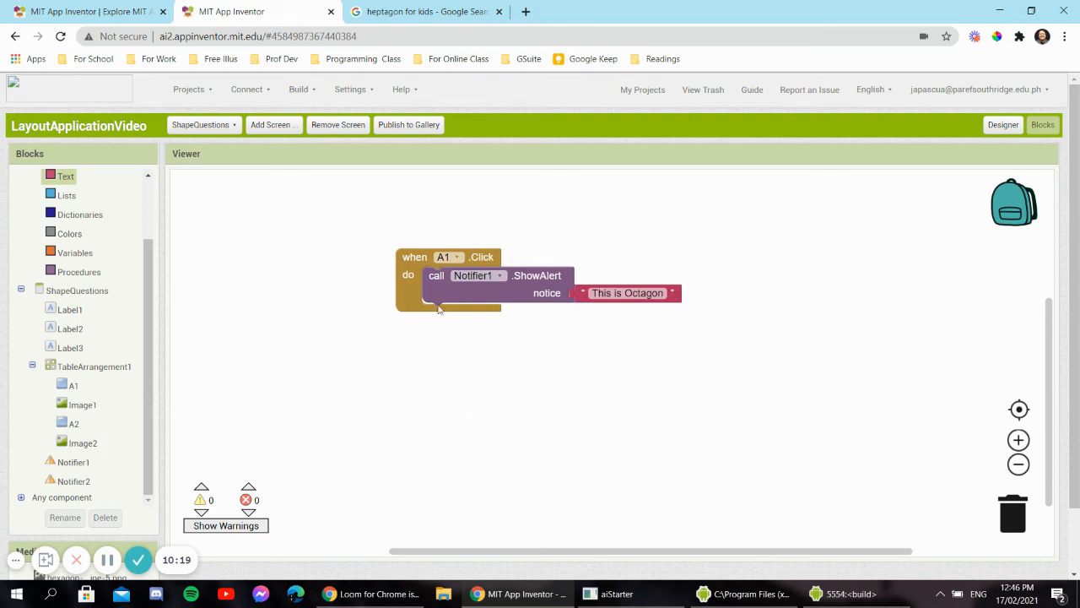
- Duplicate the A1 click handler, place the copy below the original, and assign the copy to A2
{"action": "right_click", "coordinate": [417, 269]}
{"action": "left_click", "coordinate": [426, 277]}
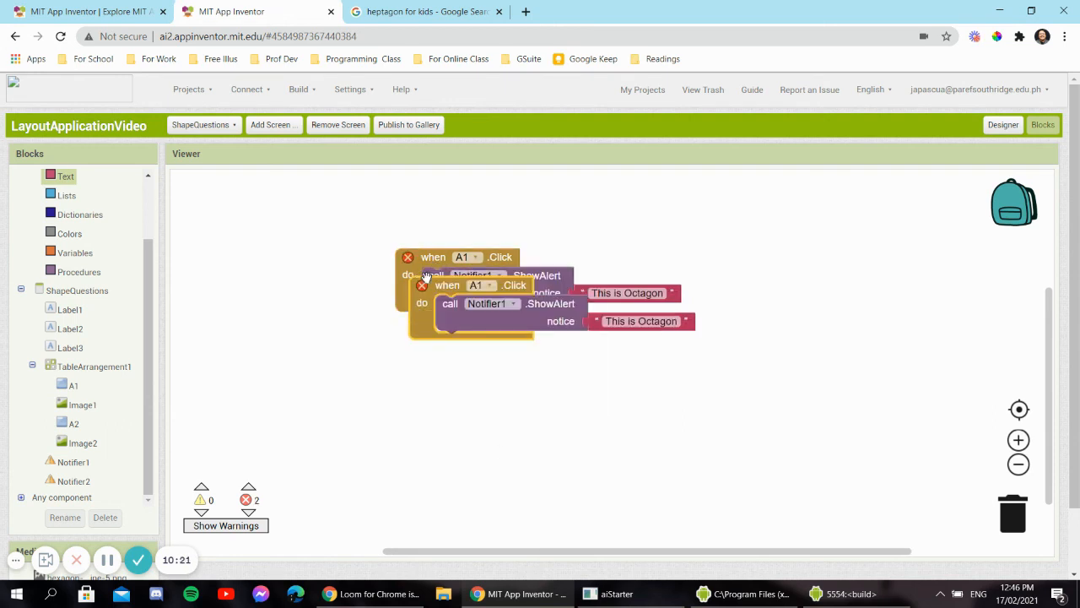
{"action": "left_click_drag", "start_coordinate": [429, 287], "coordinate": [406, 355]}
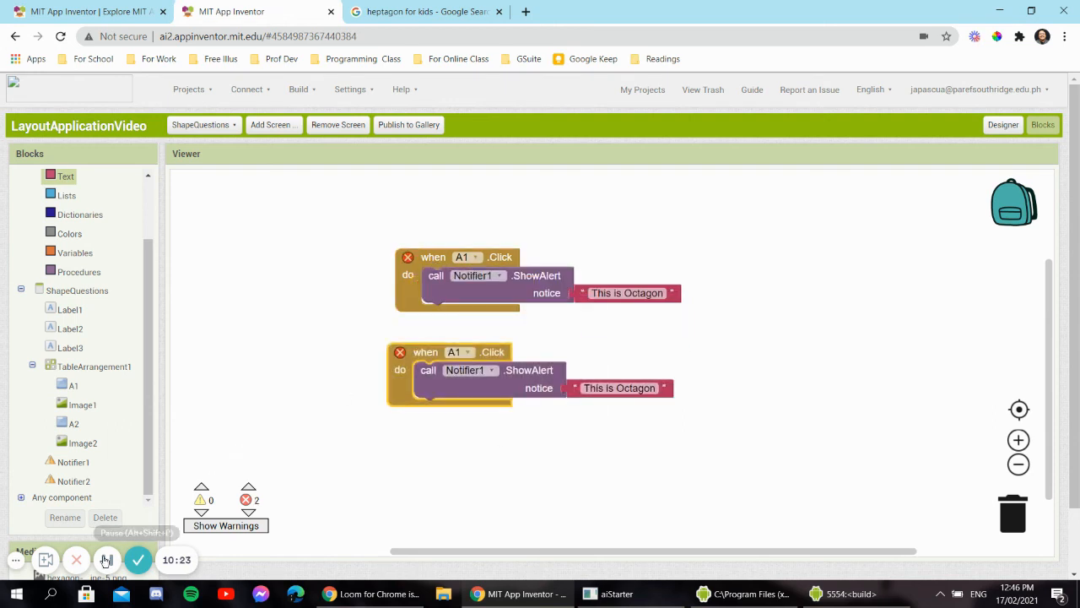
{"action": "left_click", "coordinate": [470, 354]}
{"action": "left_click", "coordinate": [452, 382]}
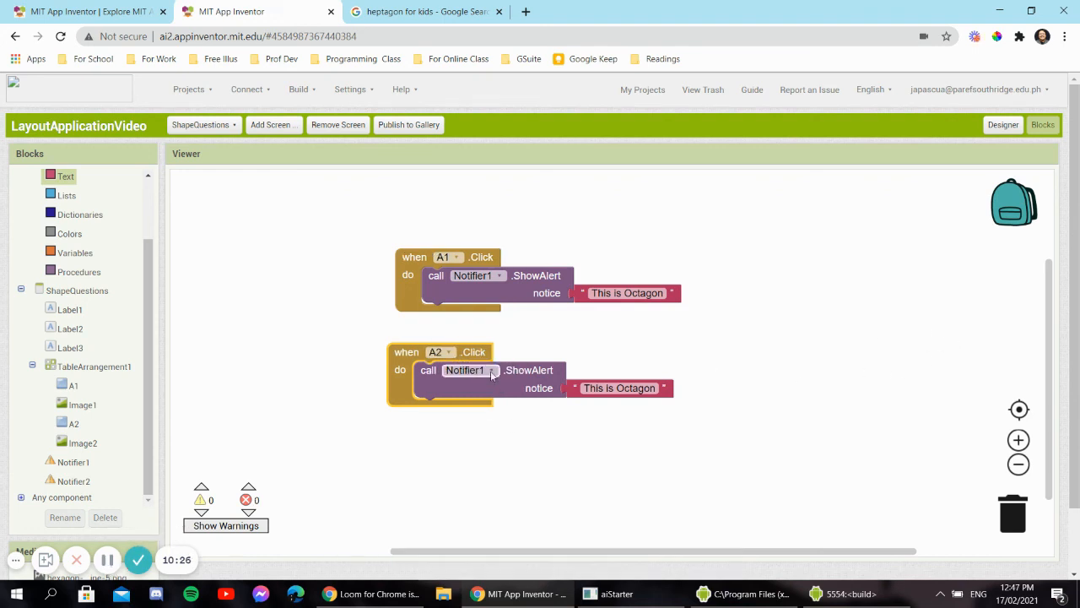
- Make the A2 click handler call Notifier2 and set its alert notice to "Your answer is CORRECT!"
{"action": "left_click", "coordinate": [491, 370]}
{"action": "left_click", "coordinate": [468, 400]}
{"action": "left_click", "coordinate": [598, 389]}
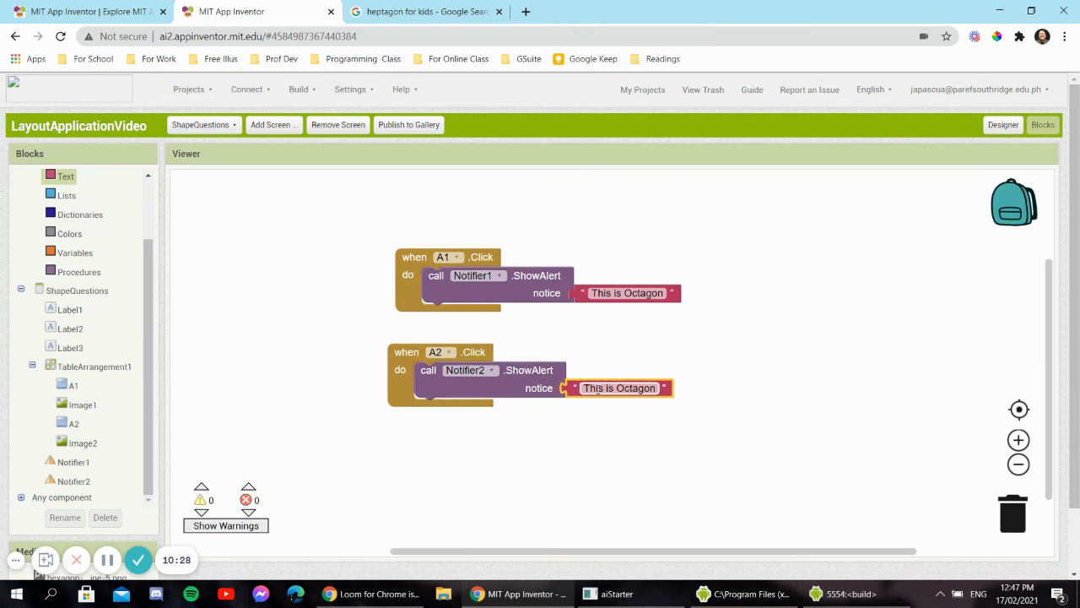
{"action": "left_click", "coordinate": [598, 388]}
{"action": "left_click_drag", "start_coordinate": [585, 387], "coordinate": [685, 388]}
{"action": "type", "text": "Your "}
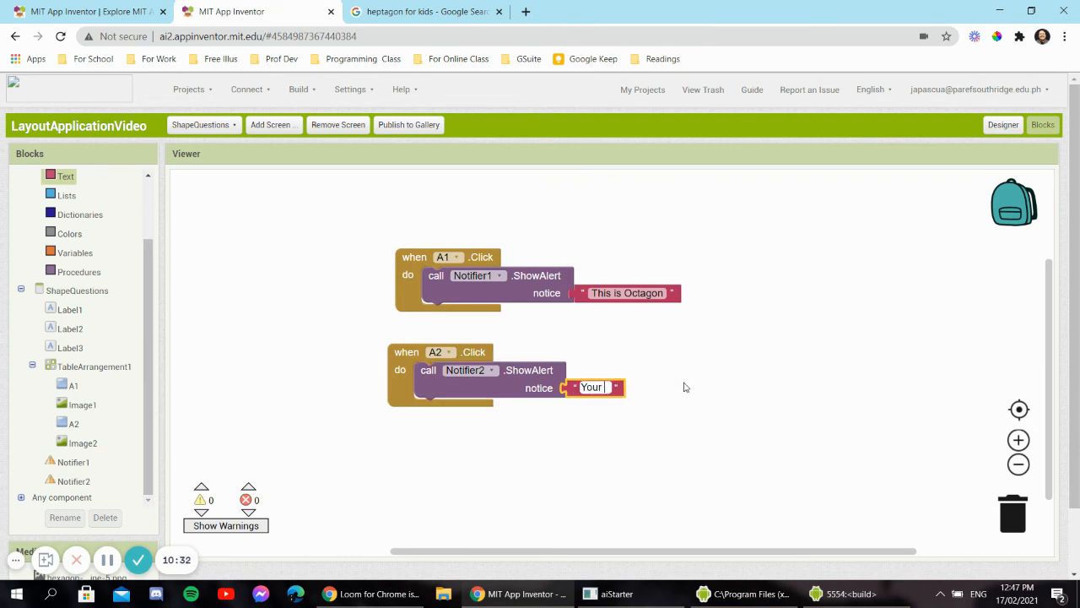
{"action": "type", "text": "answer is "}
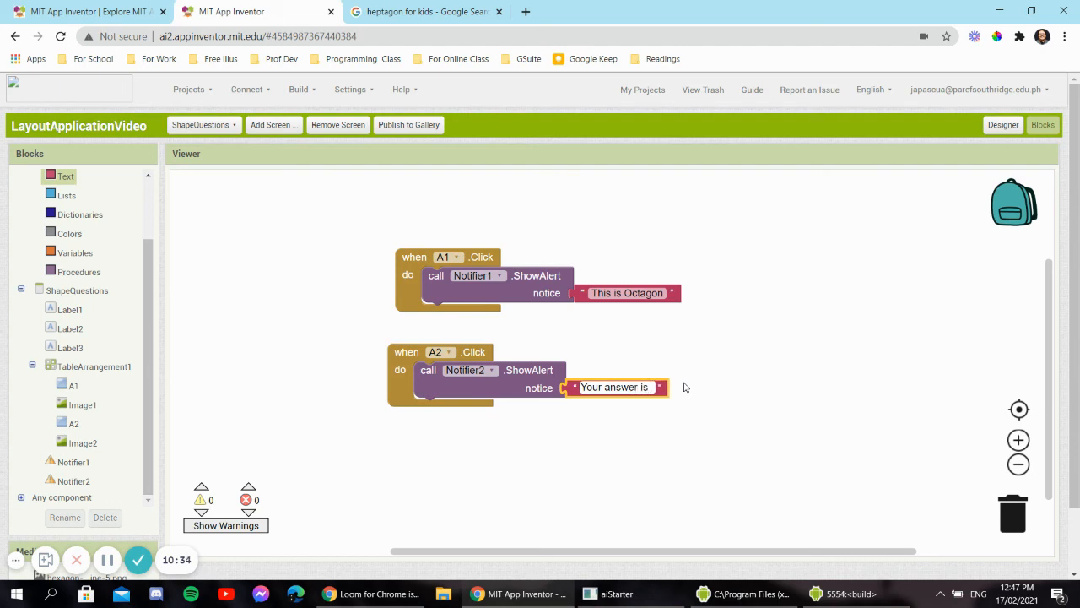
{"action": "type", "text": "CORRECT!"}
{"action": "left_click", "coordinate": [742, 361]}
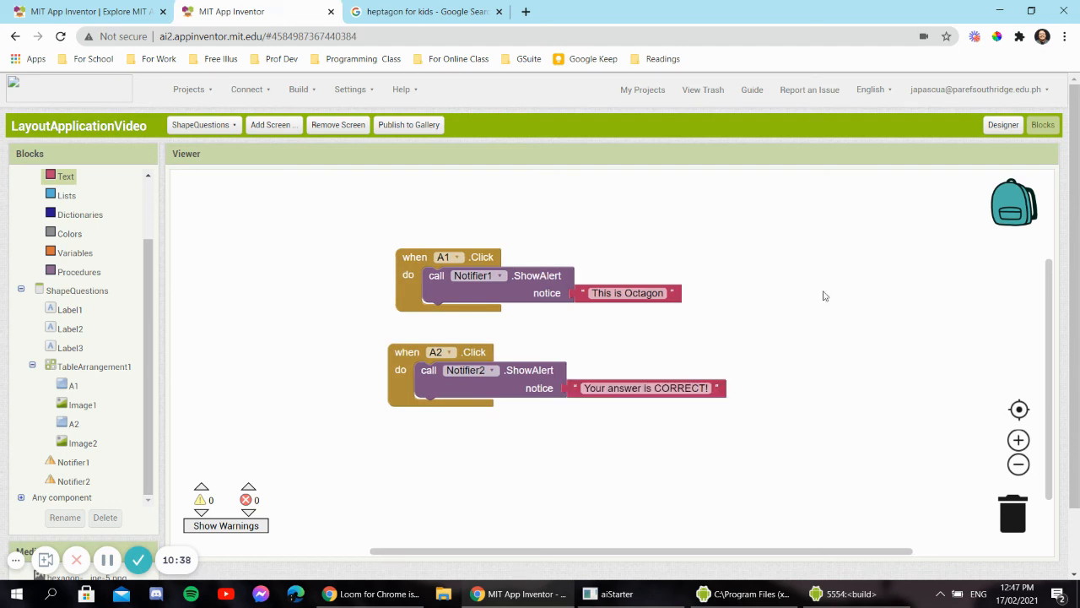
- Examine answer buttons A and B in the ShapeQuestions design layout
{"action": "left_click", "coordinate": [1003, 125]}
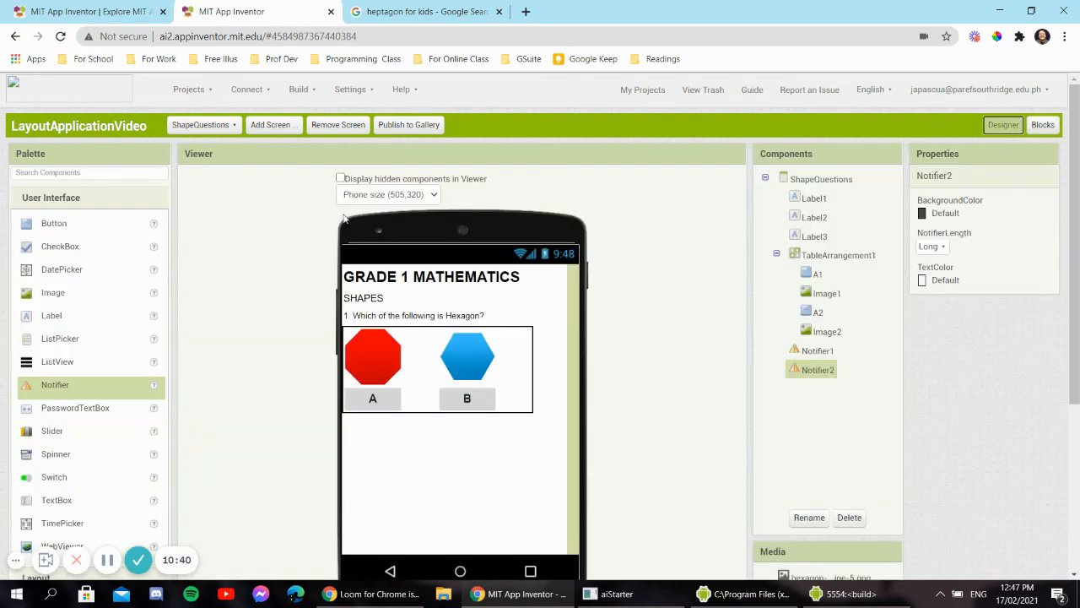
{"action": "left_click", "coordinate": [372, 406]}
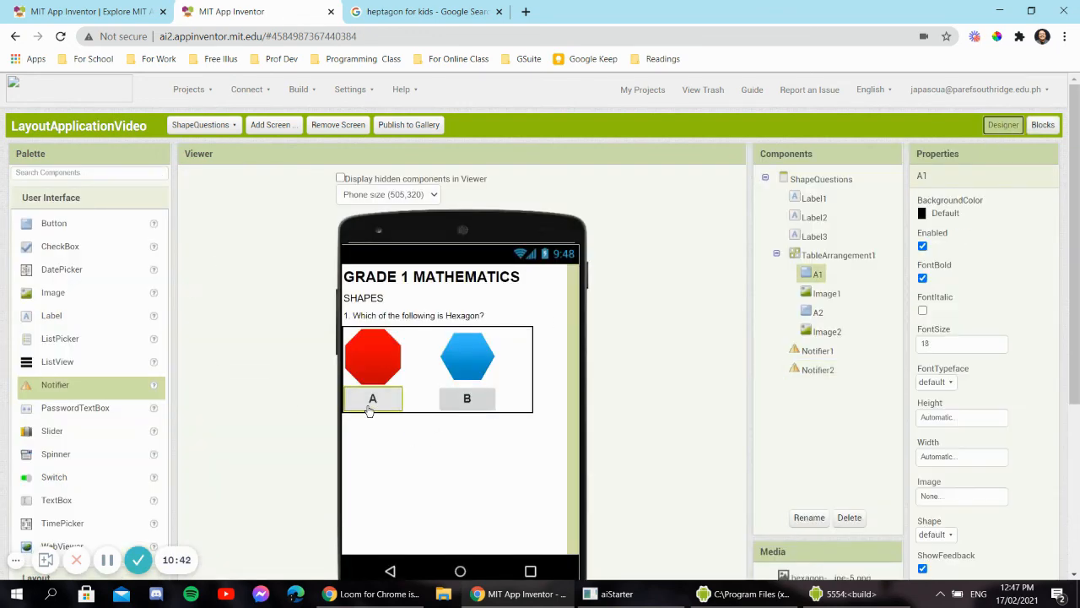
{"action": "left_click", "coordinate": [478, 406]}
{"action": "left_click", "coordinate": [369, 404]}
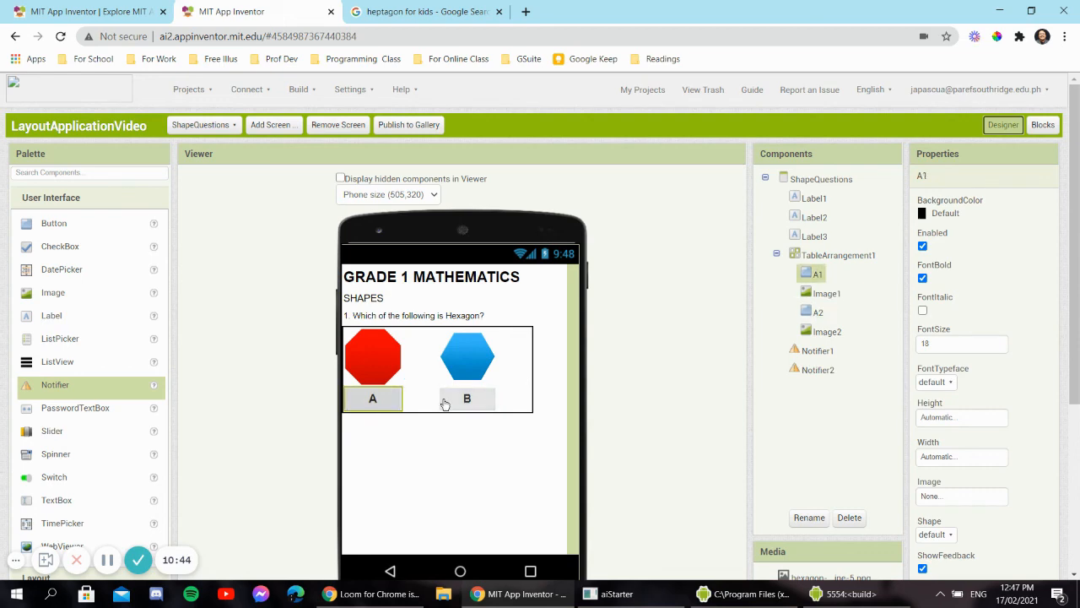
{"action": "left_click", "coordinate": [442, 402]}
{"action": "left_click", "coordinate": [396, 402]}
{"action": "left_click", "coordinate": [478, 400]}
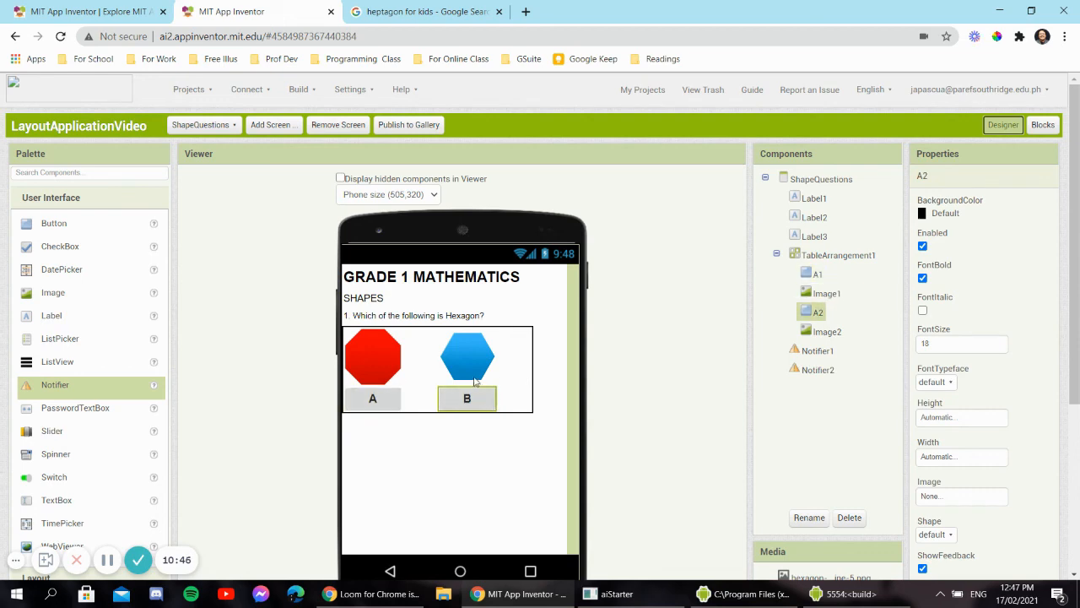
{"action": "left_click", "coordinate": [375, 402]}
{"action": "left_click", "coordinate": [466, 395]}
- Switch to the Android emulator and launch the MIT AI2 Companion
{"action": "left_click", "coordinate": [837, 598]}
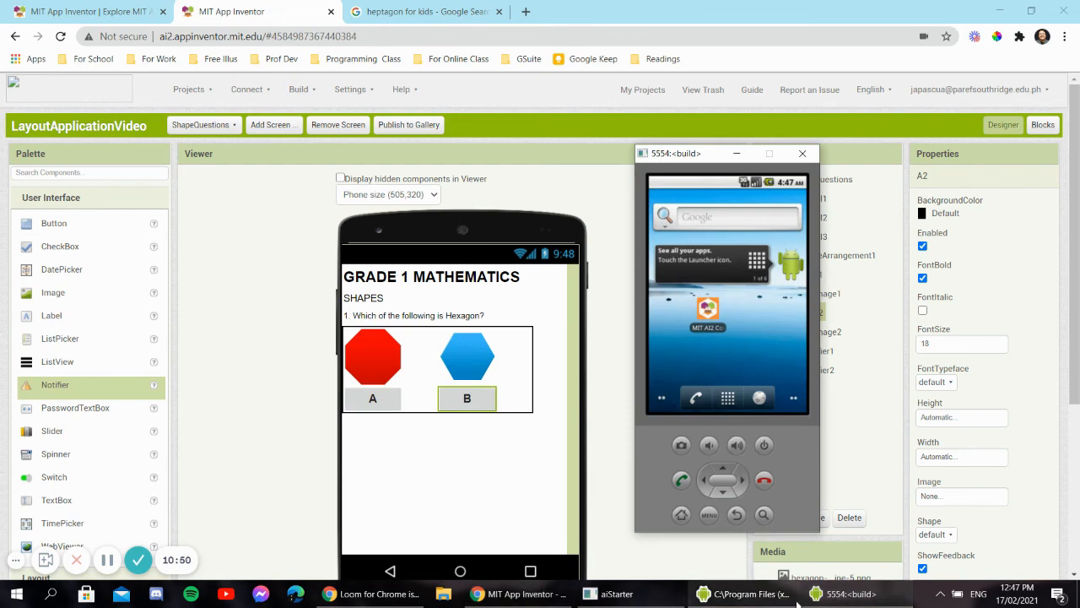
{"action": "left_click", "coordinate": [759, 601]}
{"action": "left_click", "coordinate": [760, 601]}
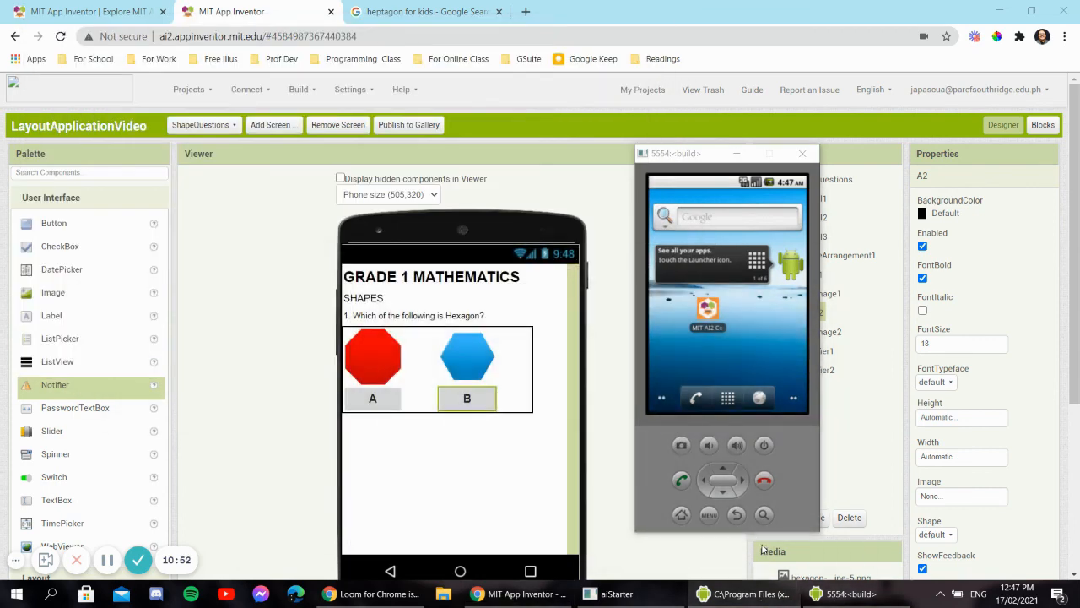
{"action": "left_click", "coordinate": [709, 319]}
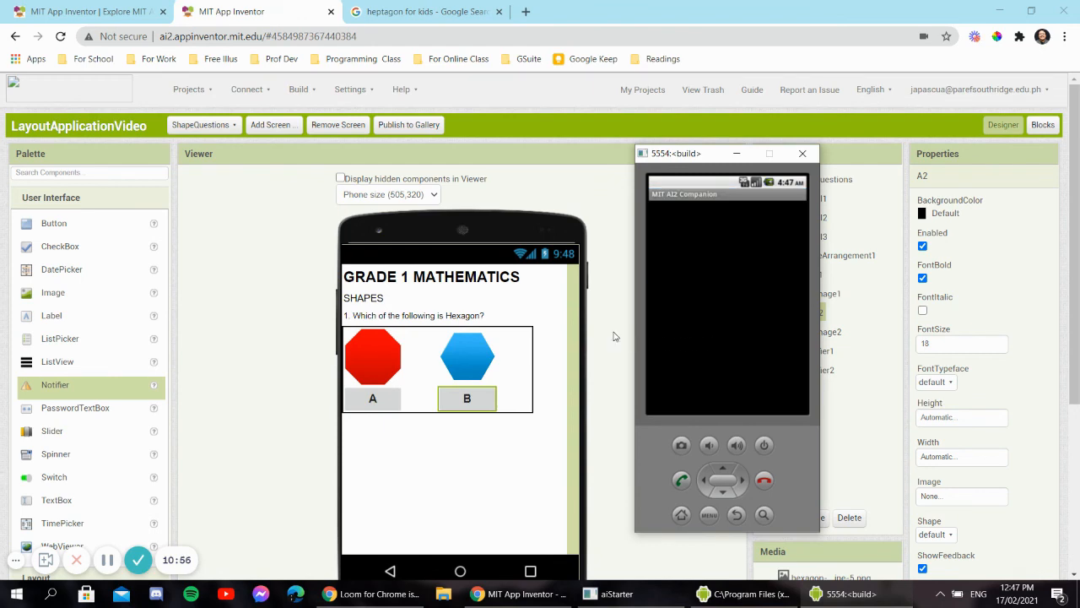
- Switch the project to Screen1 and bring the emulator to the front to load the app
{"action": "left_click", "coordinate": [207, 125]}
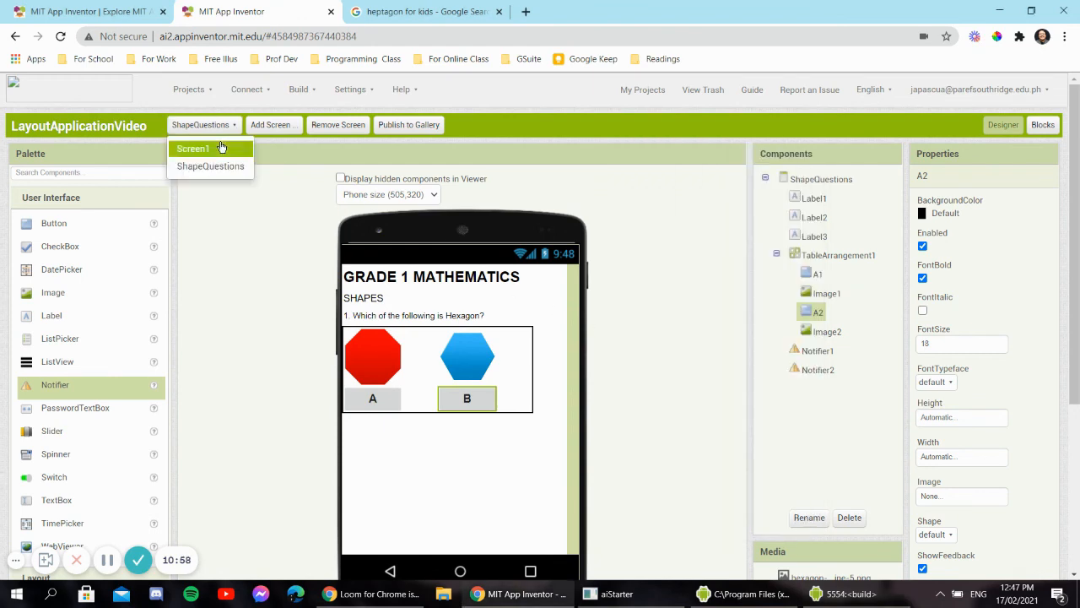
{"action": "left_click", "coordinate": [222, 148]}
{"action": "left_click", "coordinate": [844, 594]}
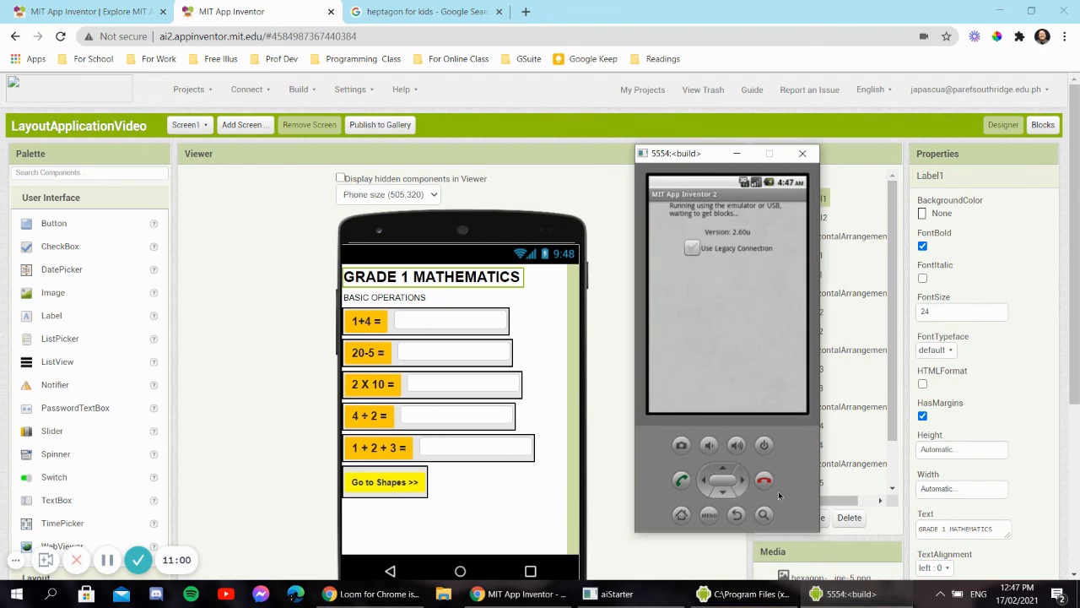
{"action": "left_click", "coordinate": [692, 248]}
{"action": "left_click", "coordinate": [109, 563]}
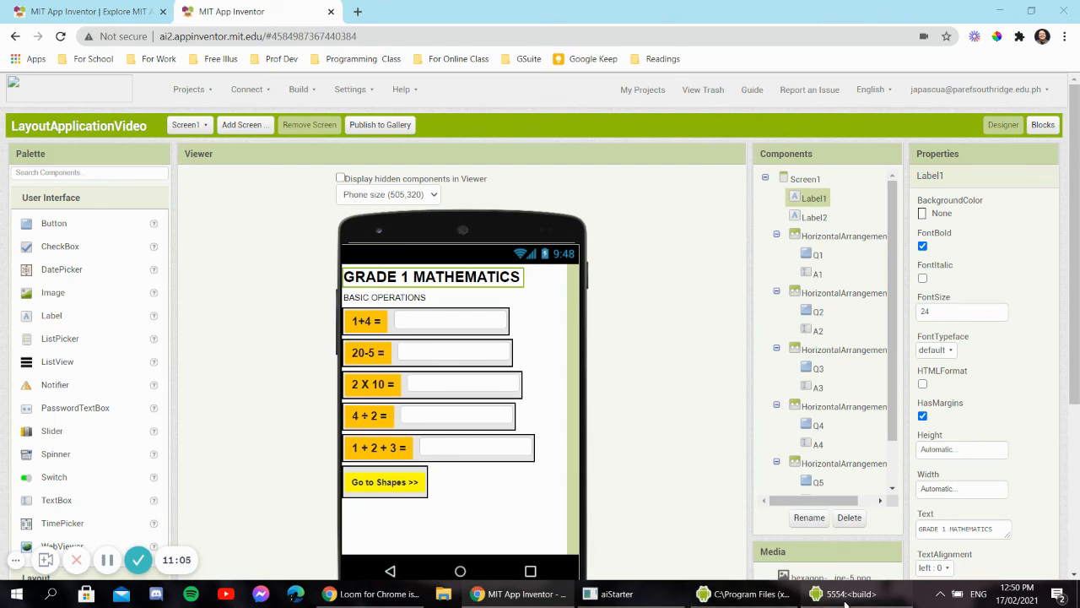
- Test the "Go to Shapes >>" button of the app in the emulator
{"action": "left_click", "coordinate": [844, 593]}
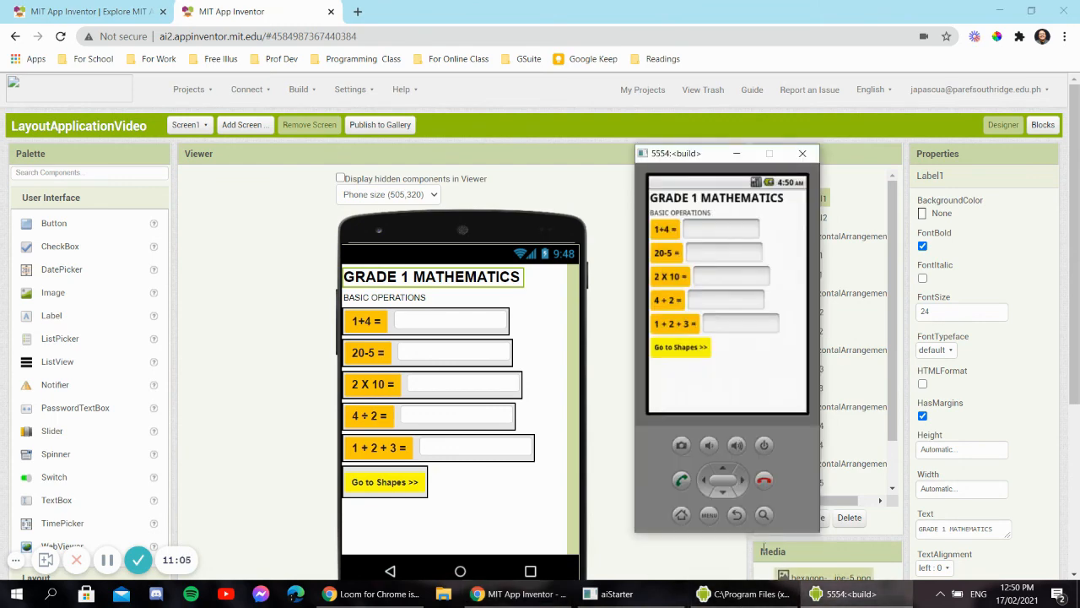
{"action": "left_click_drag", "start_coordinate": [723, 164], "coordinate": [689, 172]}
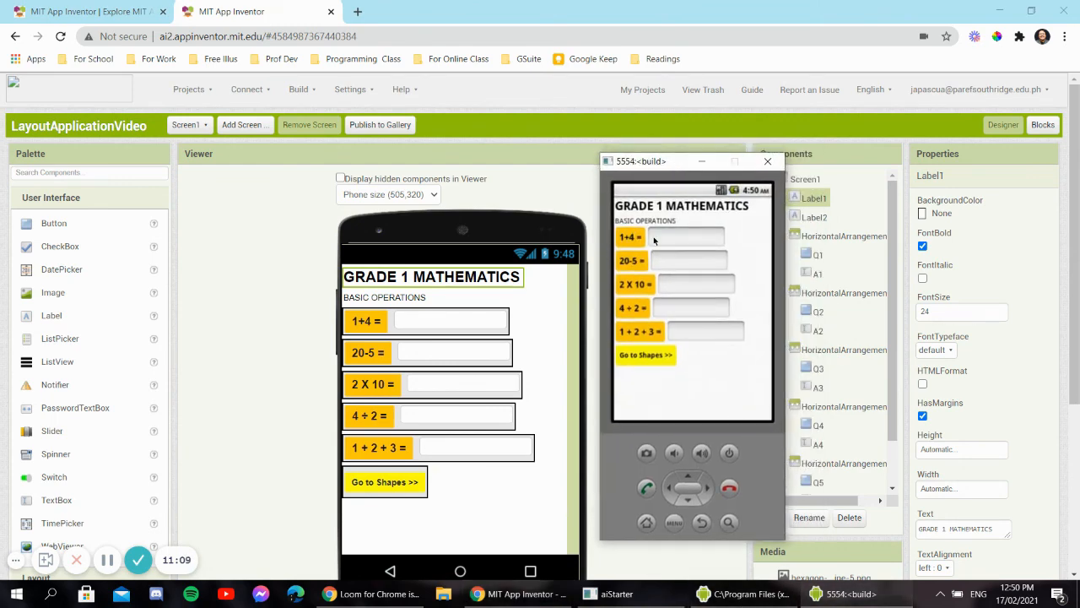
{"action": "left_click", "coordinate": [652, 358]}
{"action": "left_click", "coordinate": [660, 363]}
{"action": "left_click", "coordinate": [700, 164]}
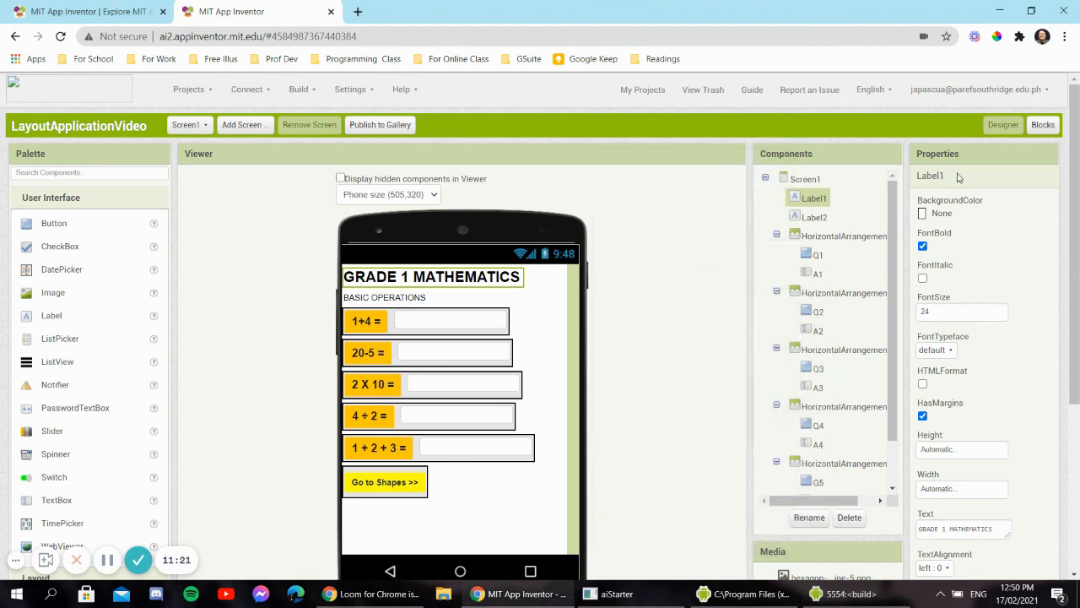
- Add a Click event handler for the "Go to Shapes >>" button (Button1) to Screen1's block workspace, below the Q4 handler
{"action": "left_click", "coordinate": [1047, 125]}
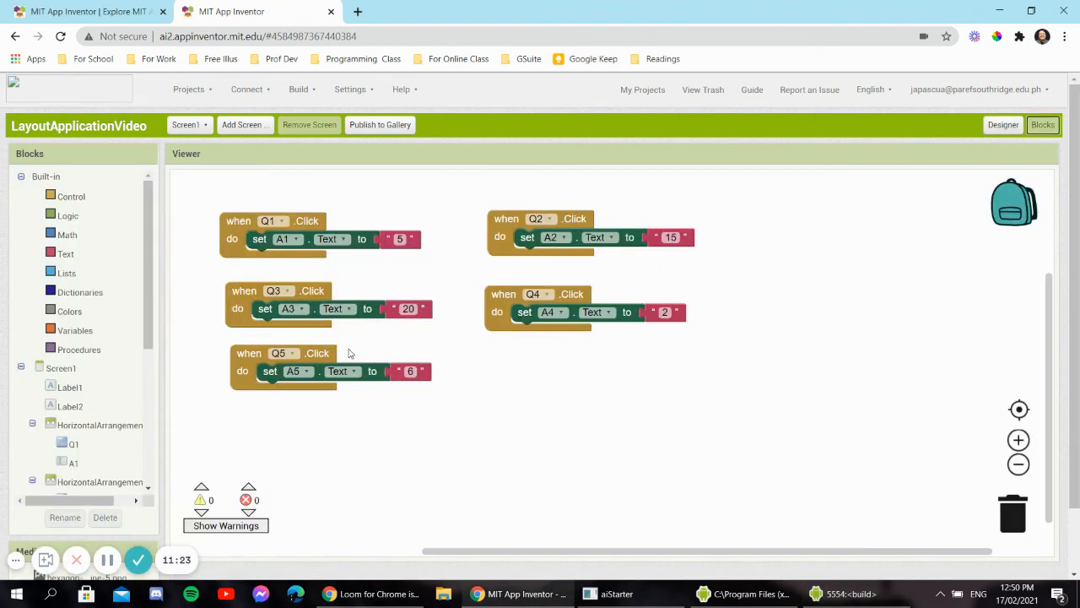
{"action": "left_click_drag", "start_coordinate": [146, 313], "coordinate": [133, 464]}
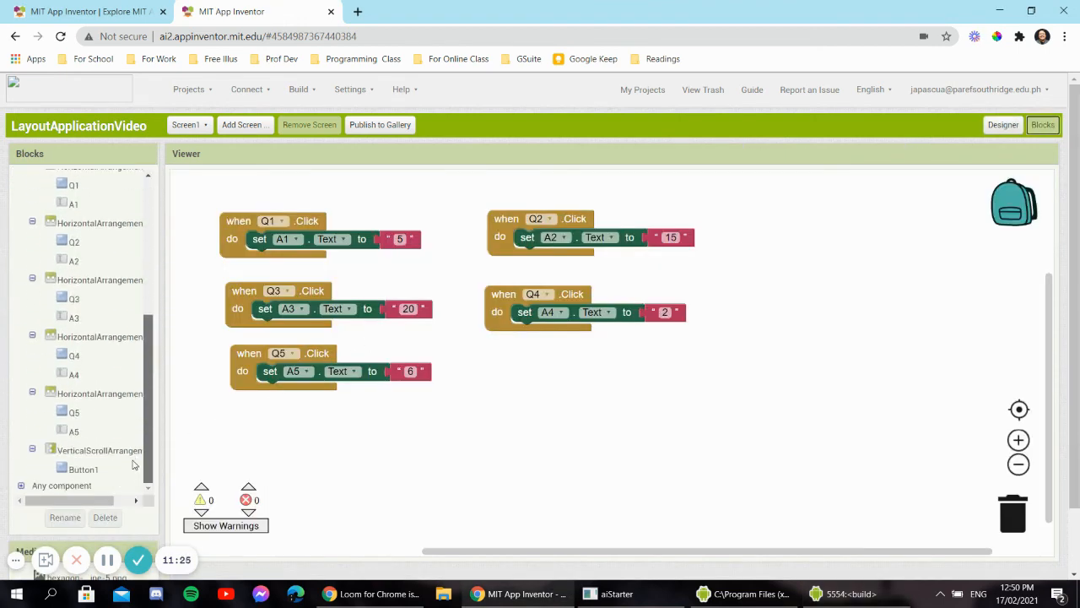
{"action": "left_click", "coordinate": [84, 469]}
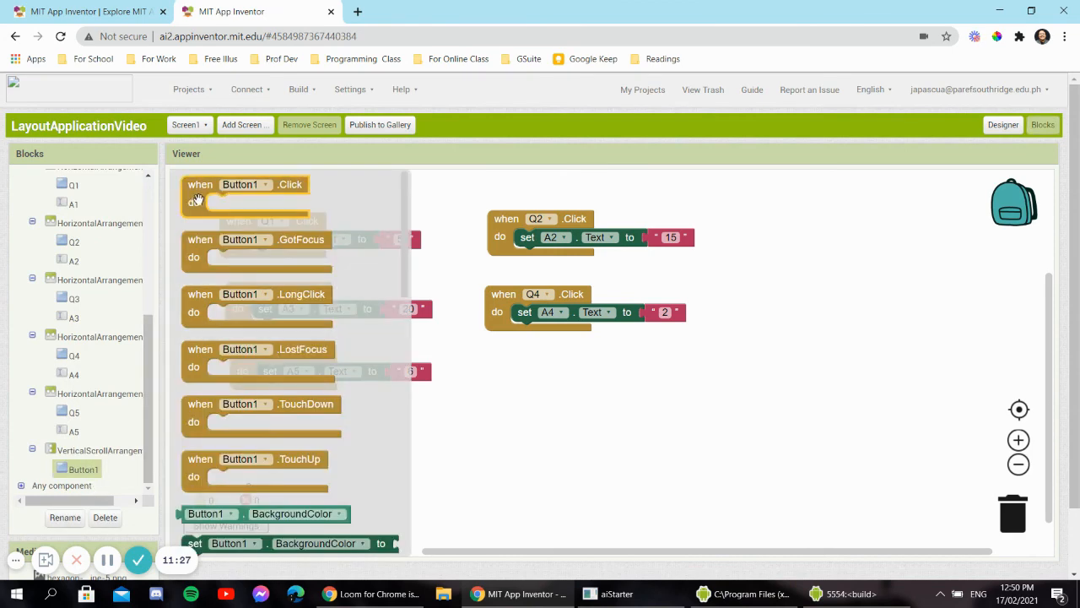
{"action": "left_click_drag", "start_coordinate": [196, 199], "coordinate": [506, 390]}
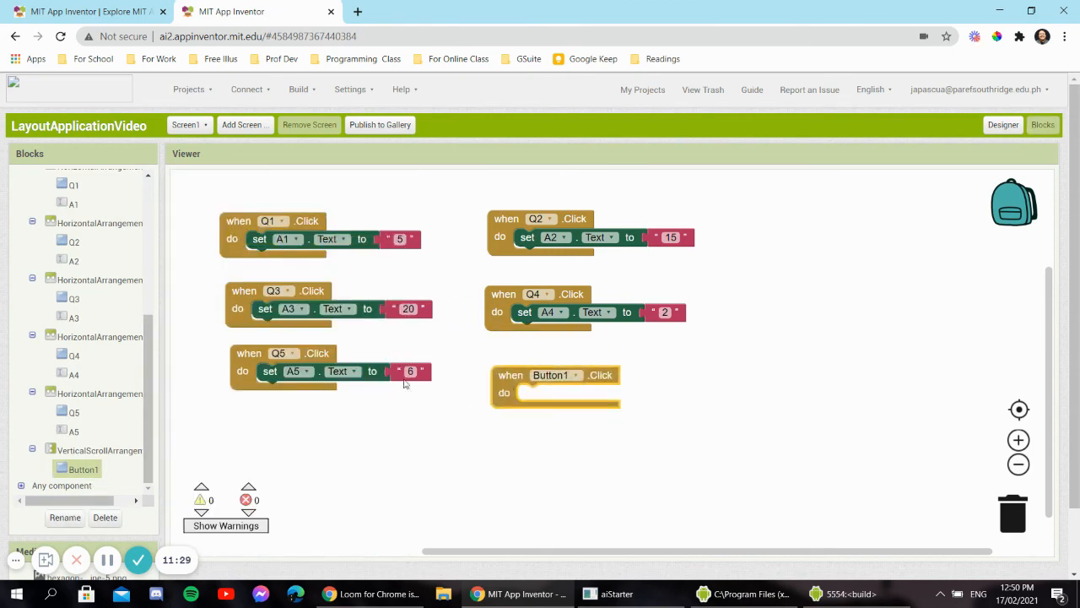
- Place an "open another screen" control block inside the Button1 Click handler
{"action": "scroll", "coordinate": [93, 337], "scroll_direction": "up", "scroll_amount": 4}
{"action": "scroll", "coordinate": [120, 355], "scroll_direction": "down", "scroll_amount": 2}
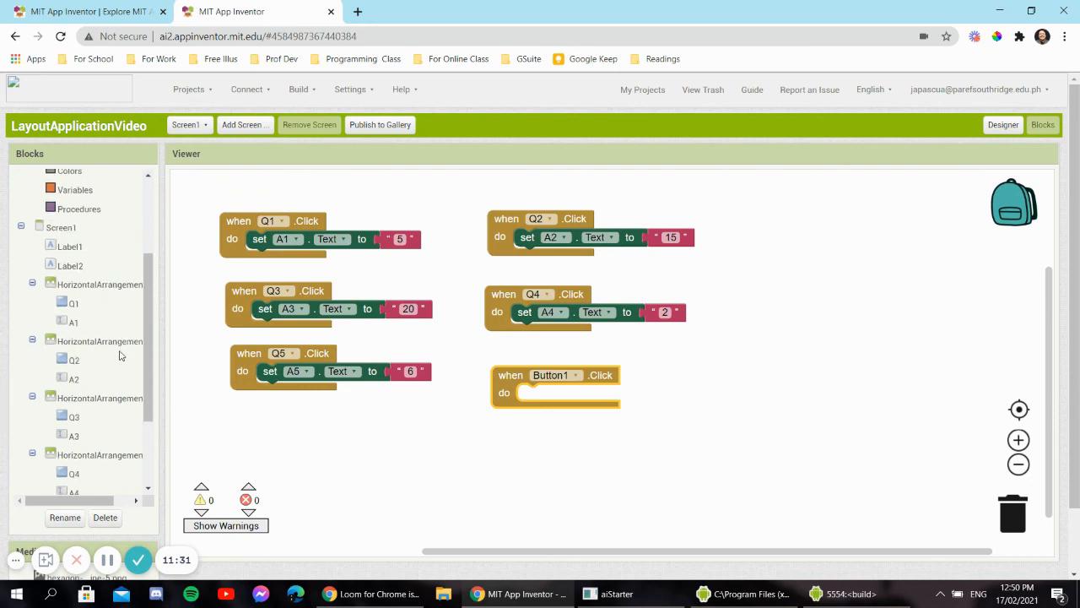
{"action": "scroll", "coordinate": [120, 354], "scroll_direction": "down", "scroll_amount": 2}
{"action": "scroll", "coordinate": [118, 352], "scroll_direction": "up", "scroll_amount": 5}
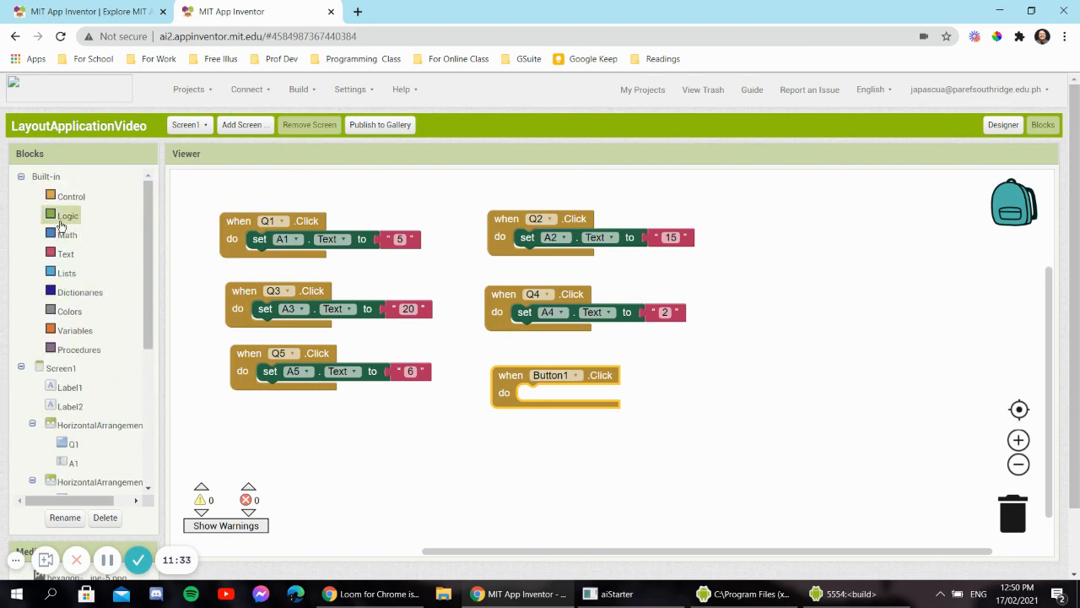
{"action": "left_click", "coordinate": [69, 196]}
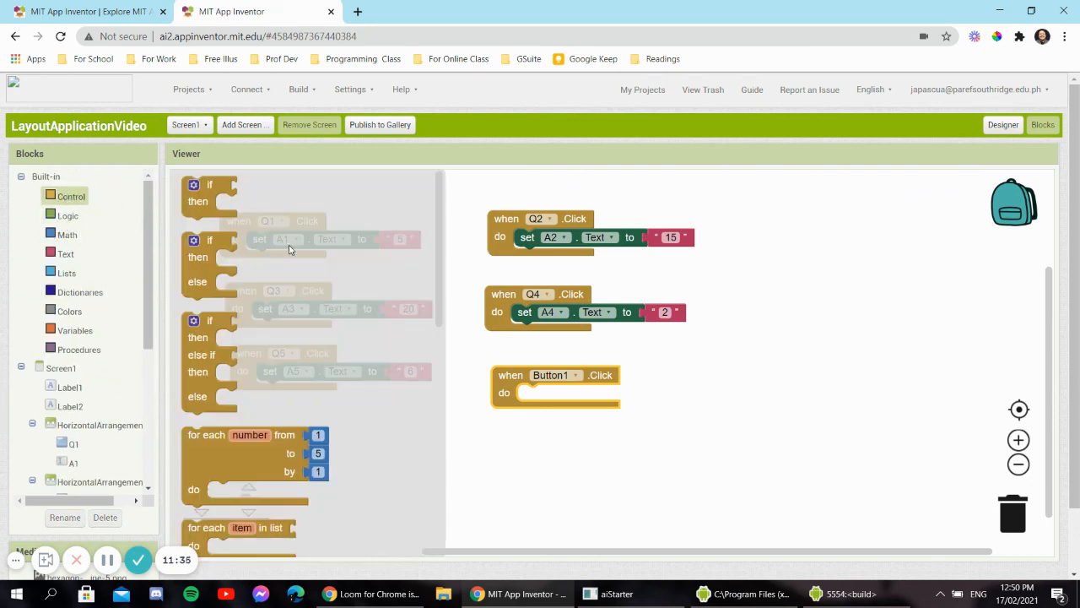
{"action": "scroll", "coordinate": [289, 249], "scroll_direction": "down", "scroll_amount": 10}
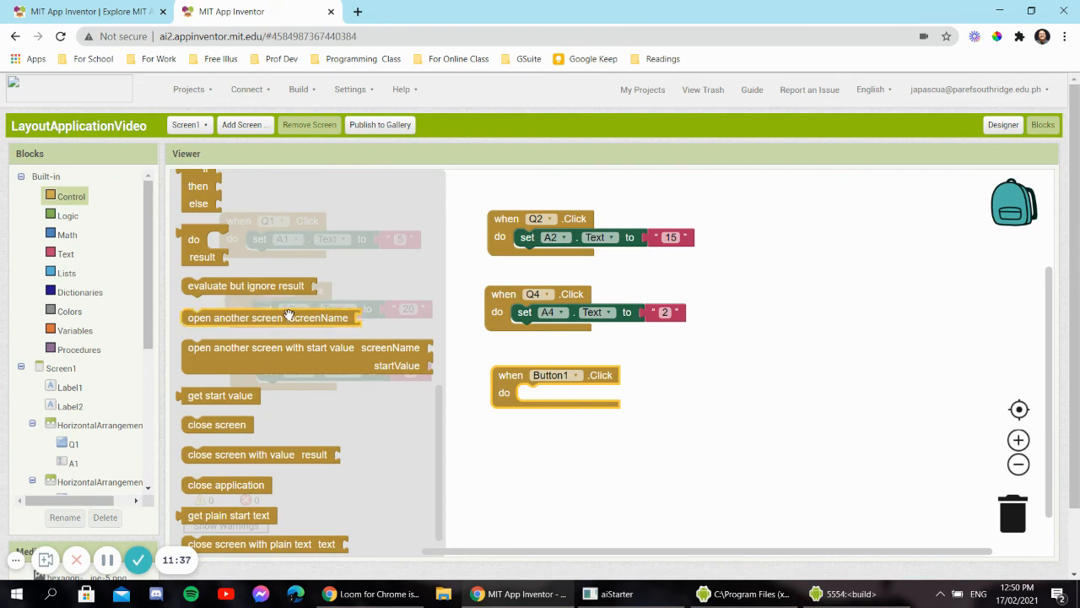
{"action": "scroll", "coordinate": [265, 460], "scroll_direction": "down", "scroll_amount": 1}
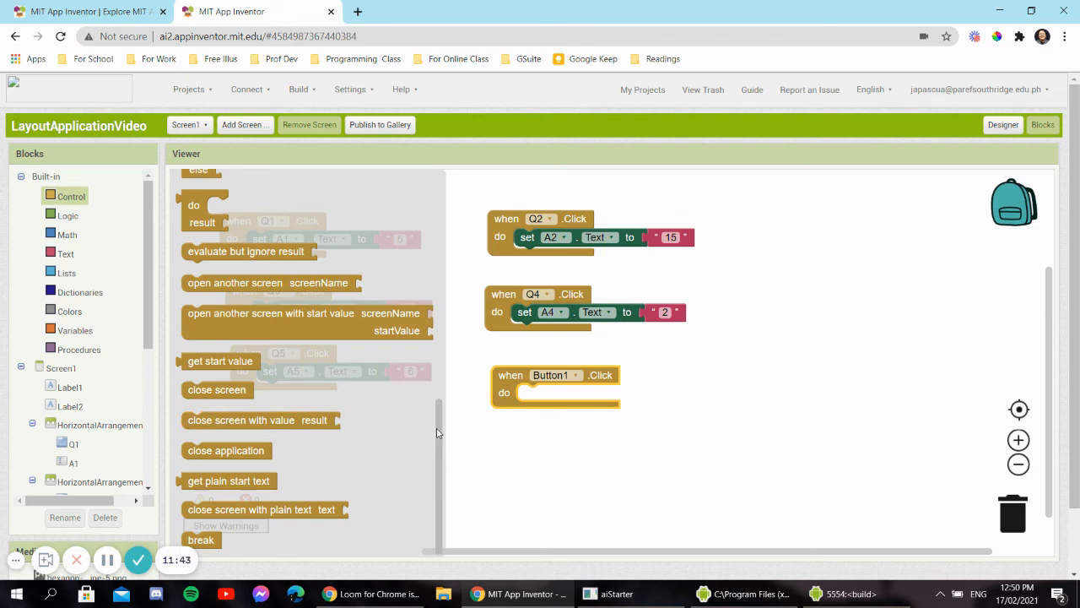
{"action": "left_click_drag", "start_coordinate": [438, 433], "coordinate": [439, 380]}
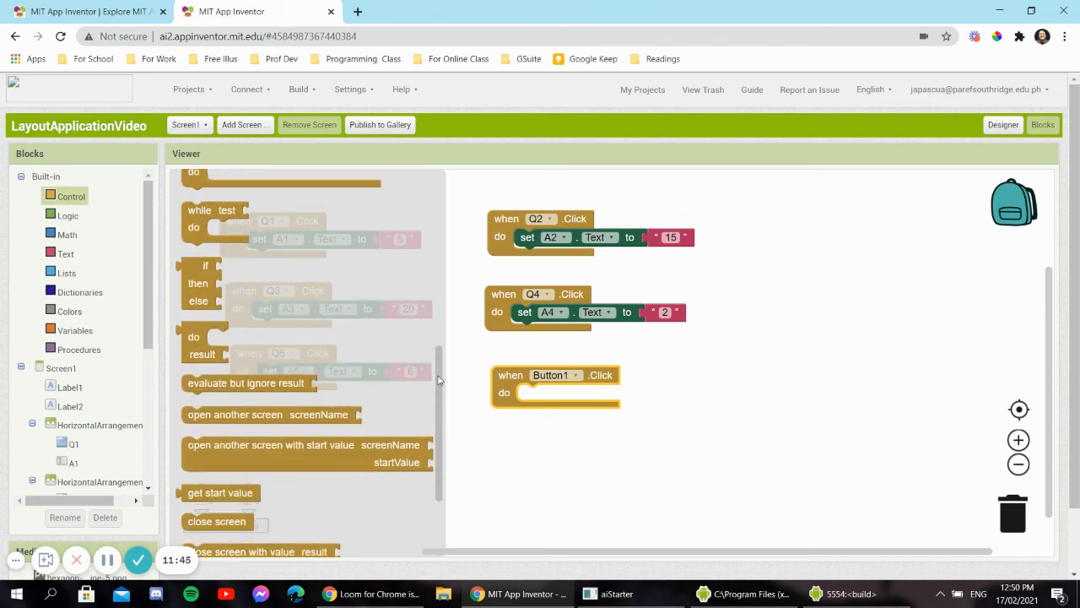
{"action": "left_click_drag", "start_coordinate": [280, 414], "coordinate": [620, 401]}
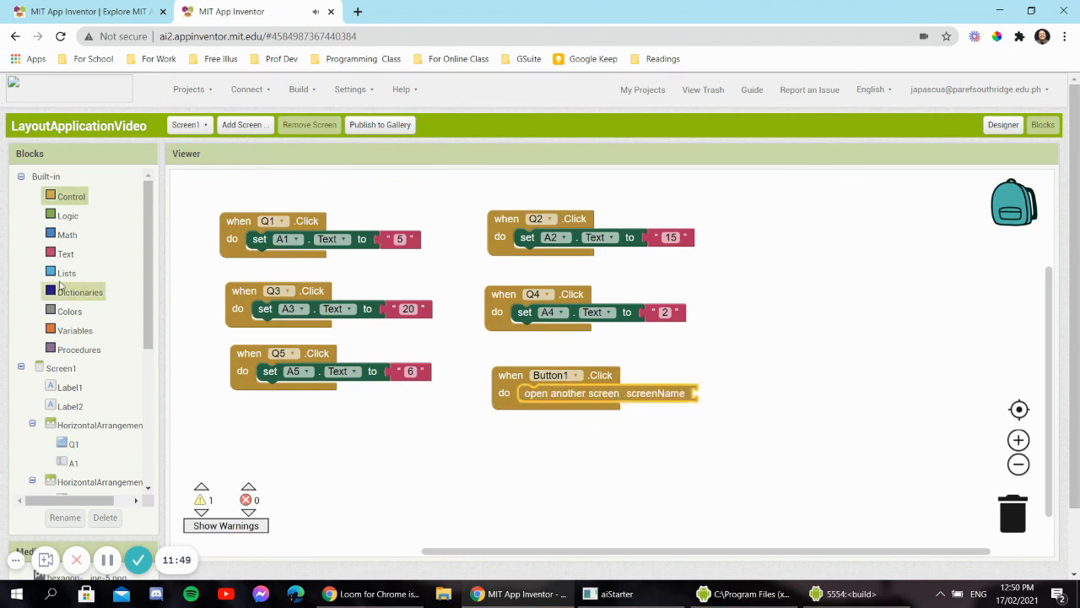
- Attach a text block reading "ShapeQuestions" as the screenName to open, and check it against the project's screen list
{"action": "left_click", "coordinate": [66, 253]}
{"action": "scroll", "coordinate": [245, 215], "scroll_direction": "up", "scroll_amount": 5}
{"action": "left_click_drag", "start_coordinate": [200, 184], "coordinate": [719, 390]}
{"action": "left_click", "coordinate": [719, 394]}
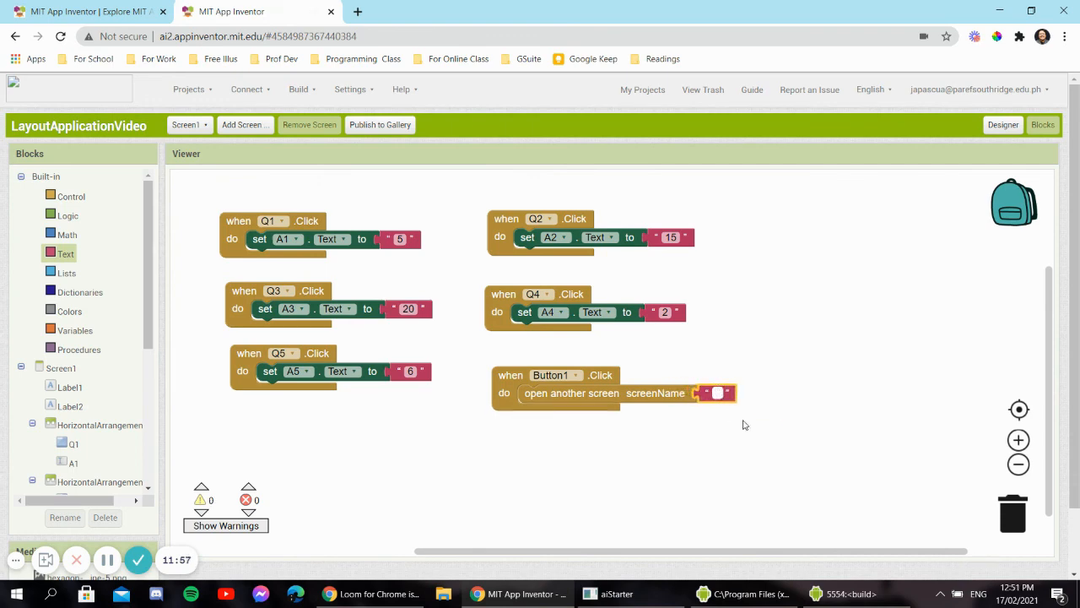
{"action": "type", "text": "Shap"}
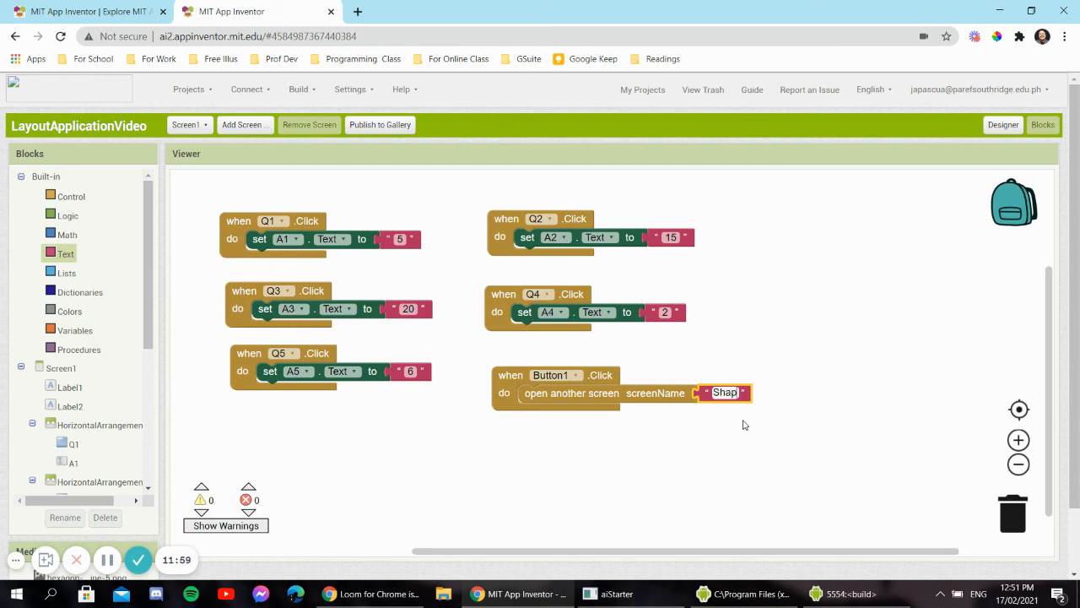
{"action": "type", "text": "eQue"}
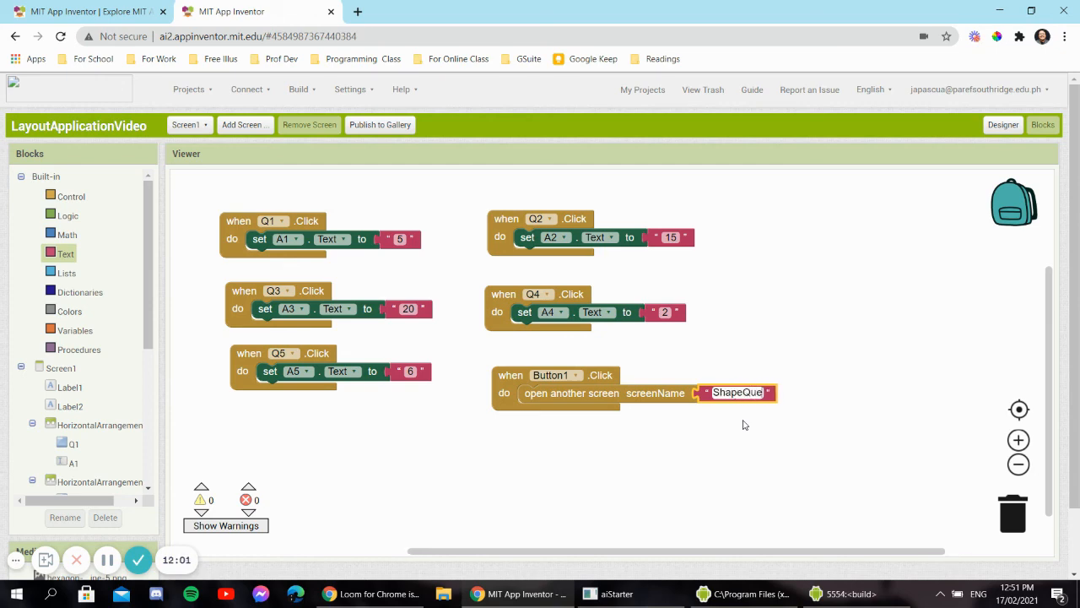
{"action": "type", "text": "stions"}
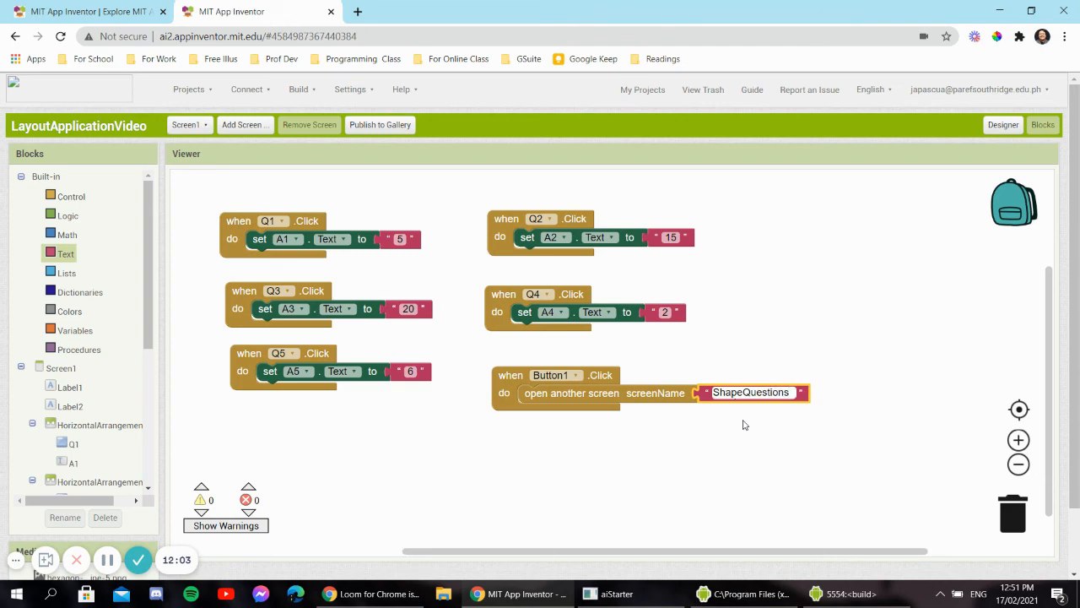
{"action": "left_click", "coordinate": [751, 425]}
{"action": "left_click", "coordinate": [190, 125]}
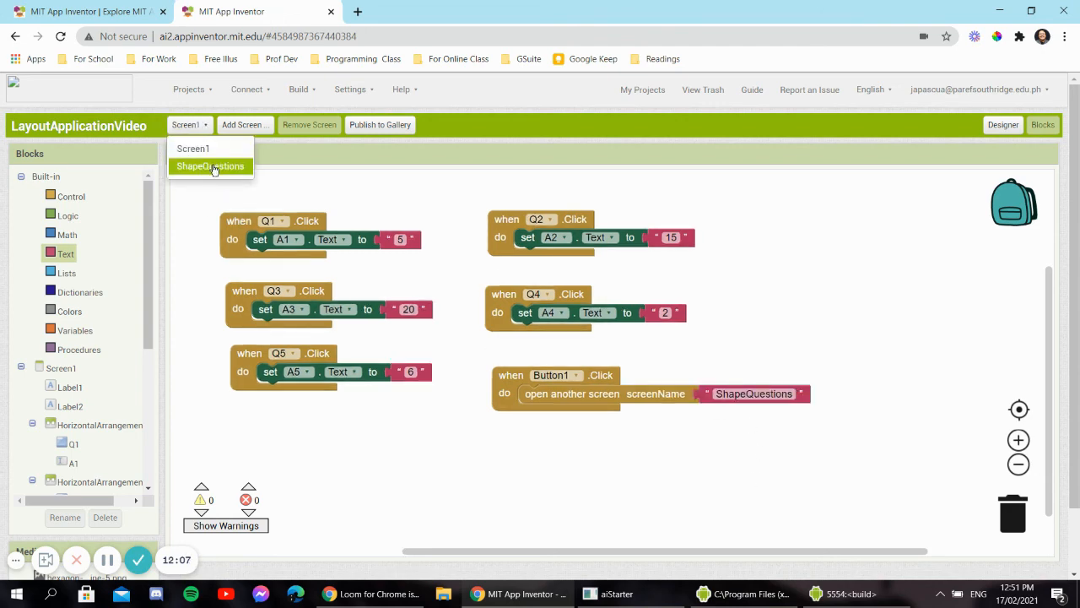
{"action": "left_click", "coordinate": [451, 521]}
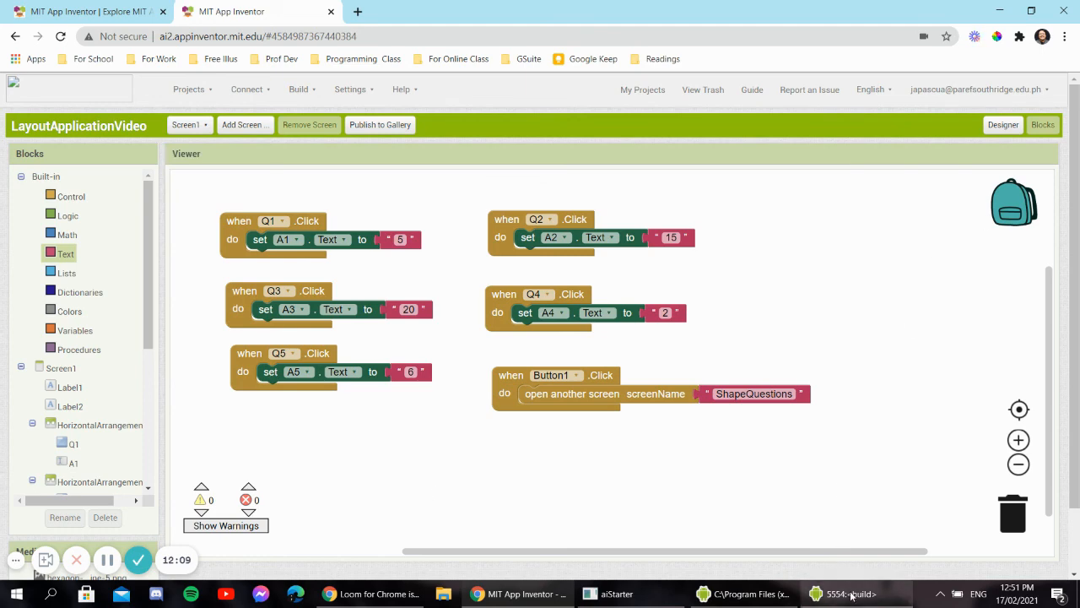
- Test the "Go to Shapes >>" button in the emulator, along with answer buttons A and B on the shapes screen
{"action": "left_click", "coordinate": [1002, 125]}
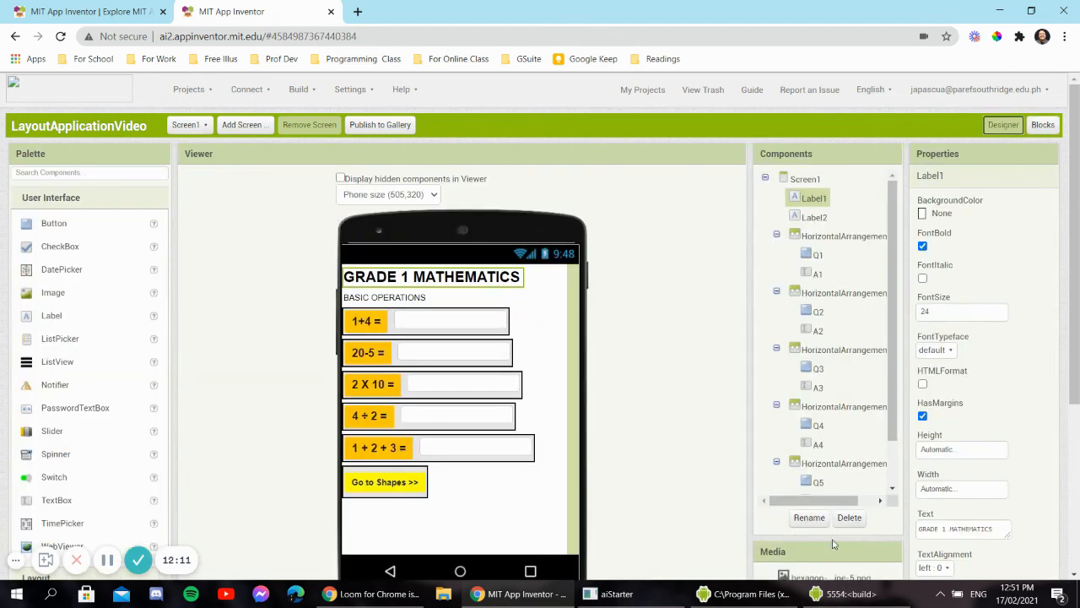
{"action": "left_click", "coordinate": [833, 593]}
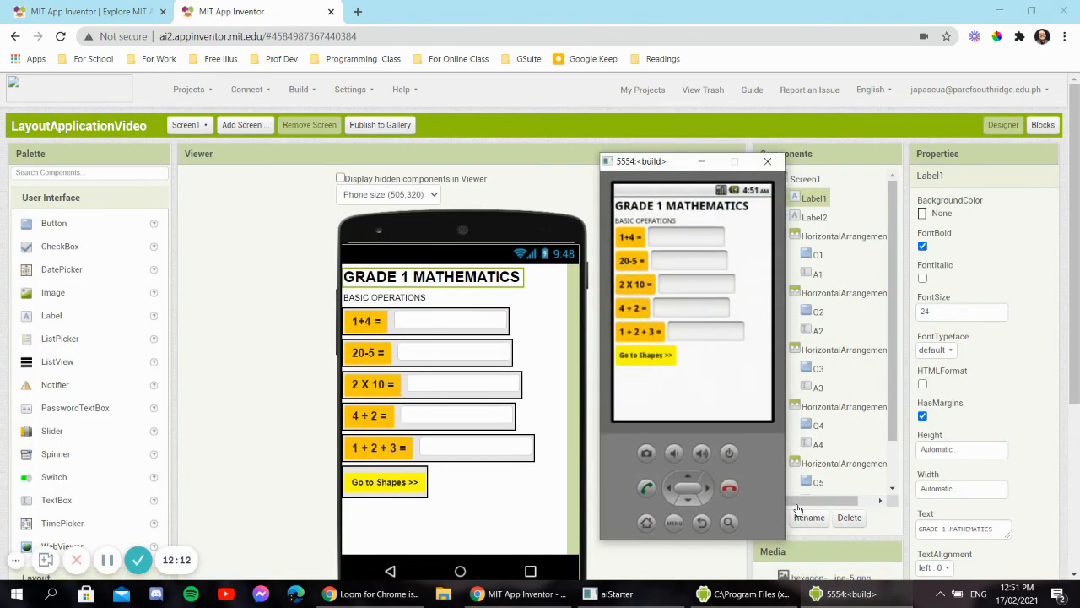
{"action": "left_click", "coordinate": [646, 355]}
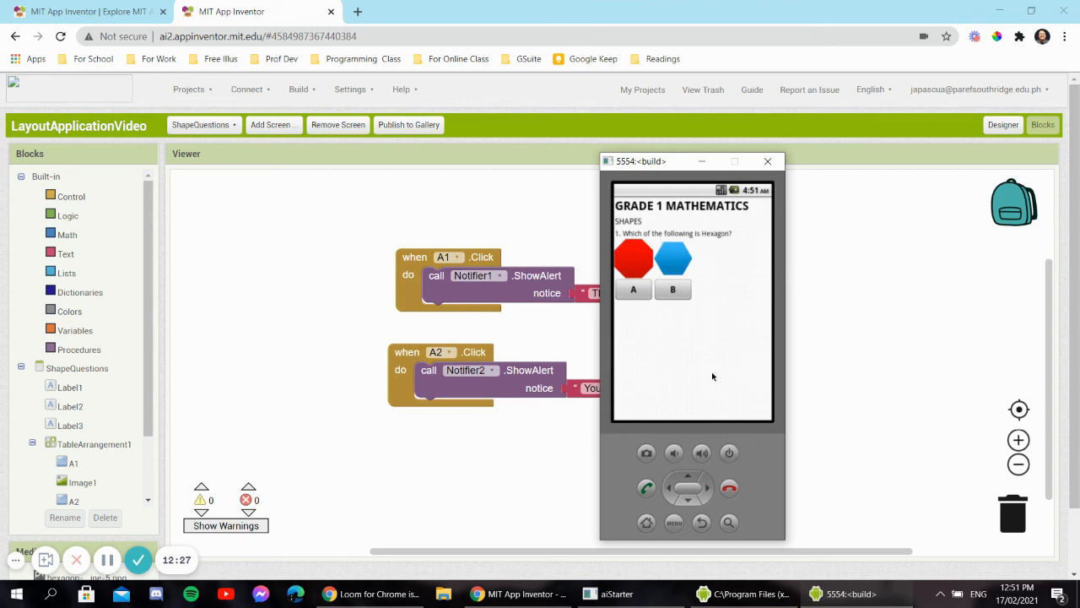
{"action": "left_click", "coordinate": [636, 290]}
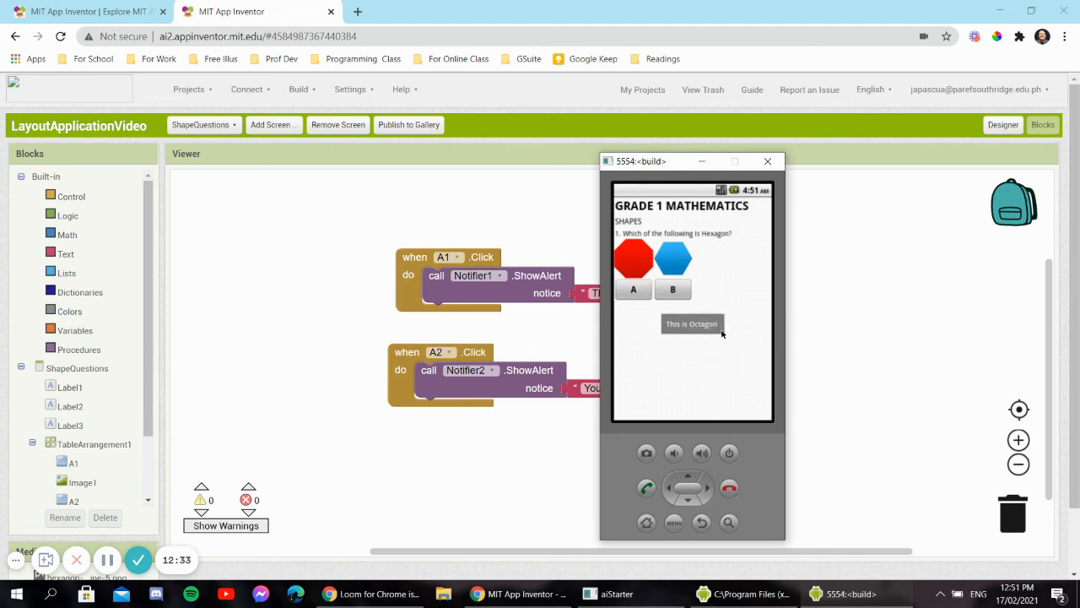
{"action": "left_click", "coordinate": [687, 297]}
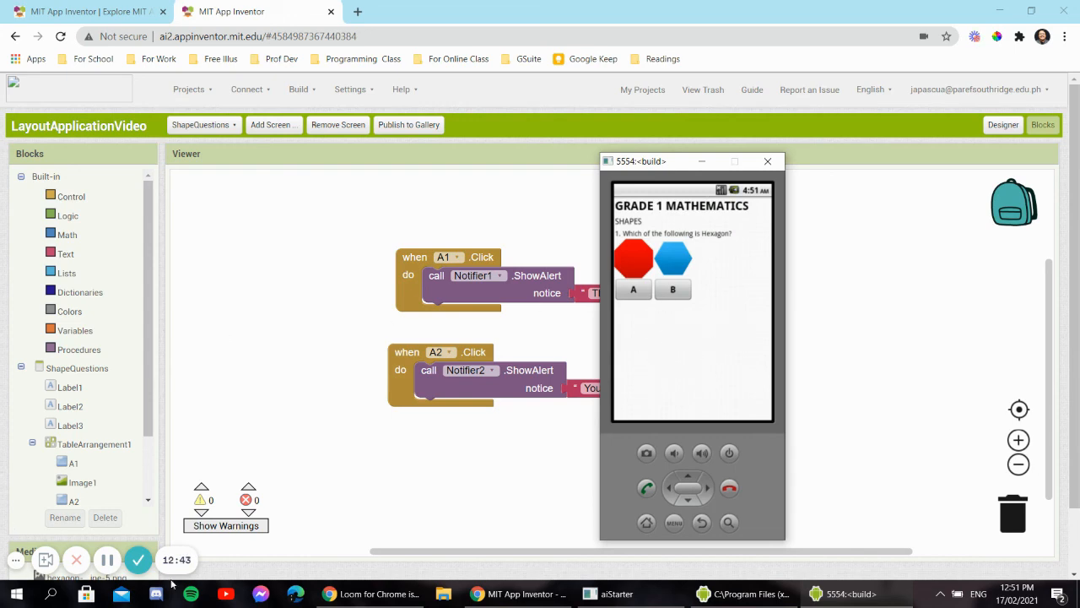
- Exit the app and relaunch the MIT AI2 Companion in the emulator, and return the project to Screen1's design layout
{"action": "left_click", "coordinate": [701, 522]}
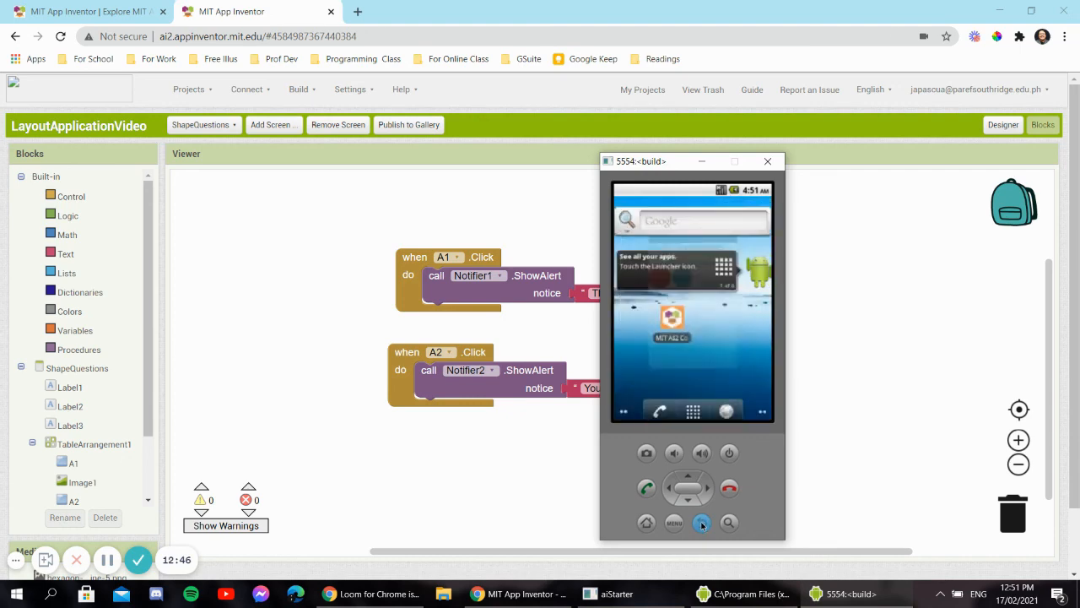
{"action": "left_click", "coordinate": [681, 314]}
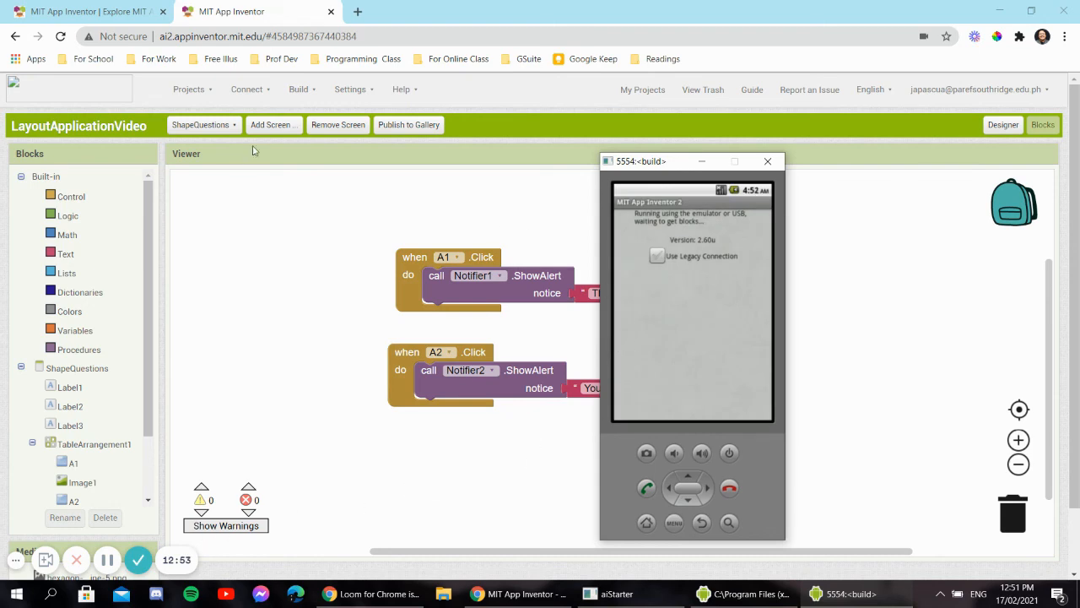
{"action": "left_click", "coordinate": [1002, 123]}
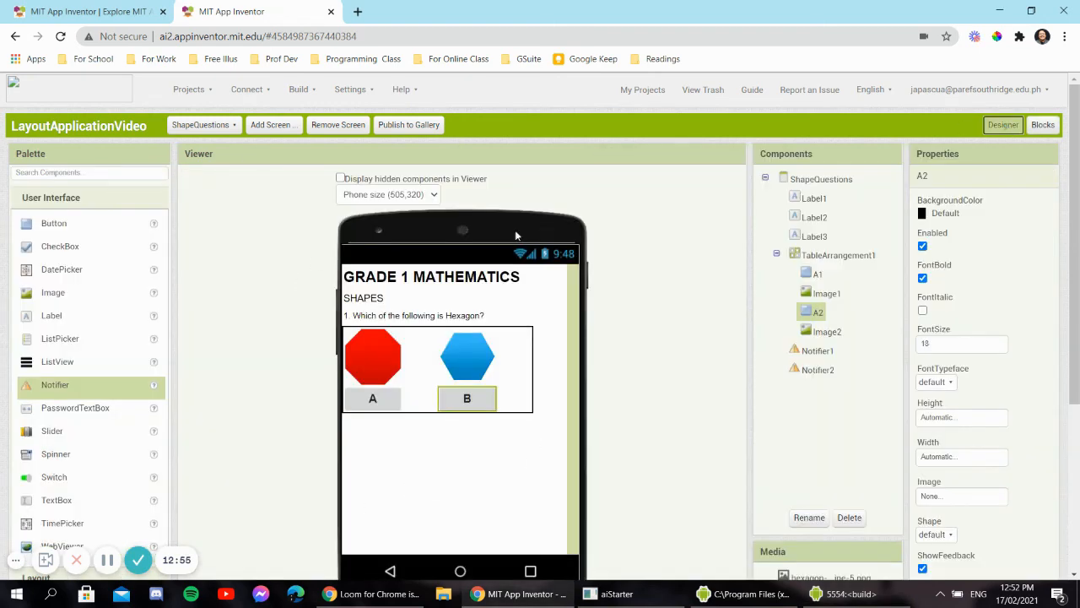
{"action": "left_click", "coordinate": [203, 125]}
{"action": "left_click", "coordinate": [194, 150]}
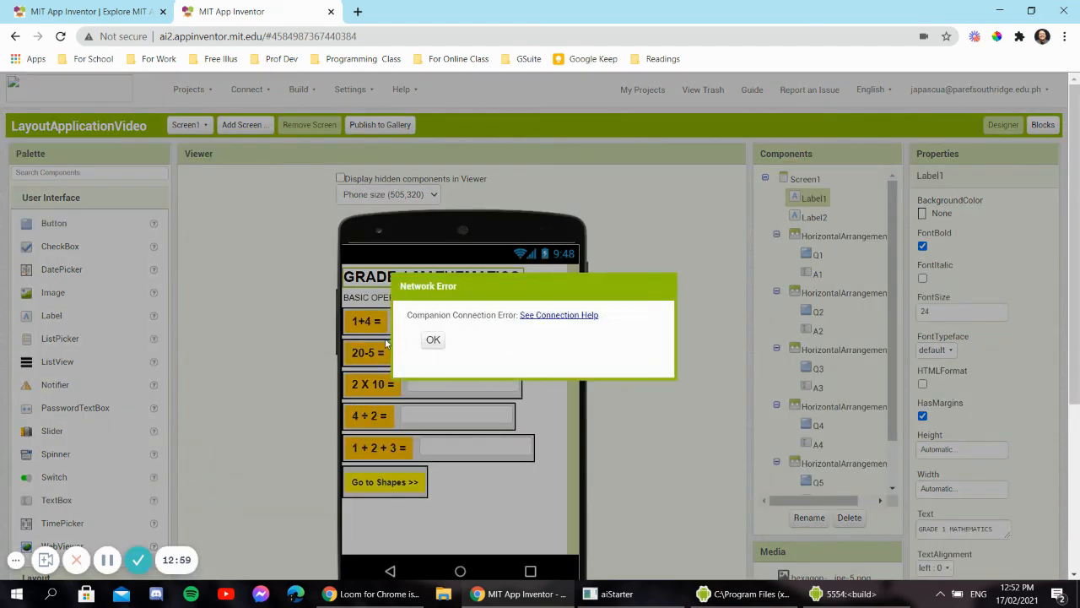
{"action": "left_click", "coordinate": [433, 339]}
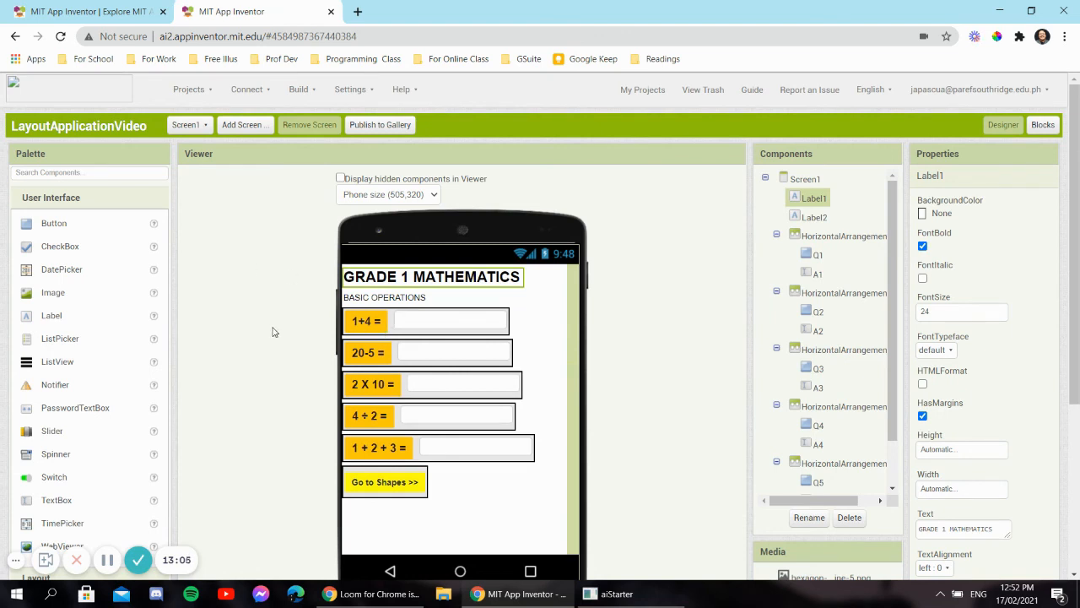
{"action": "left_click", "coordinate": [139, 561]}
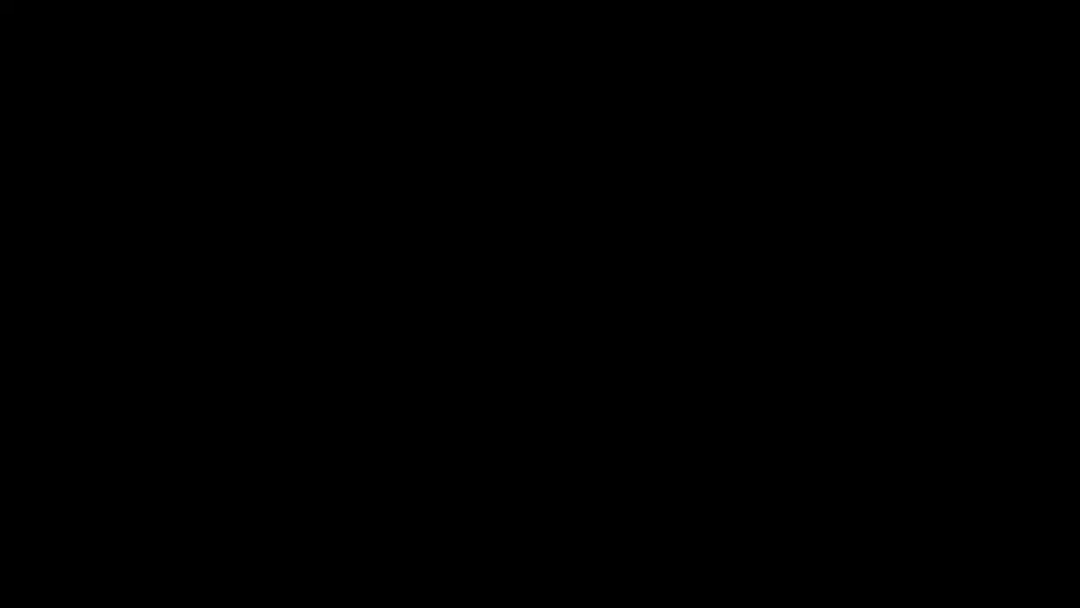